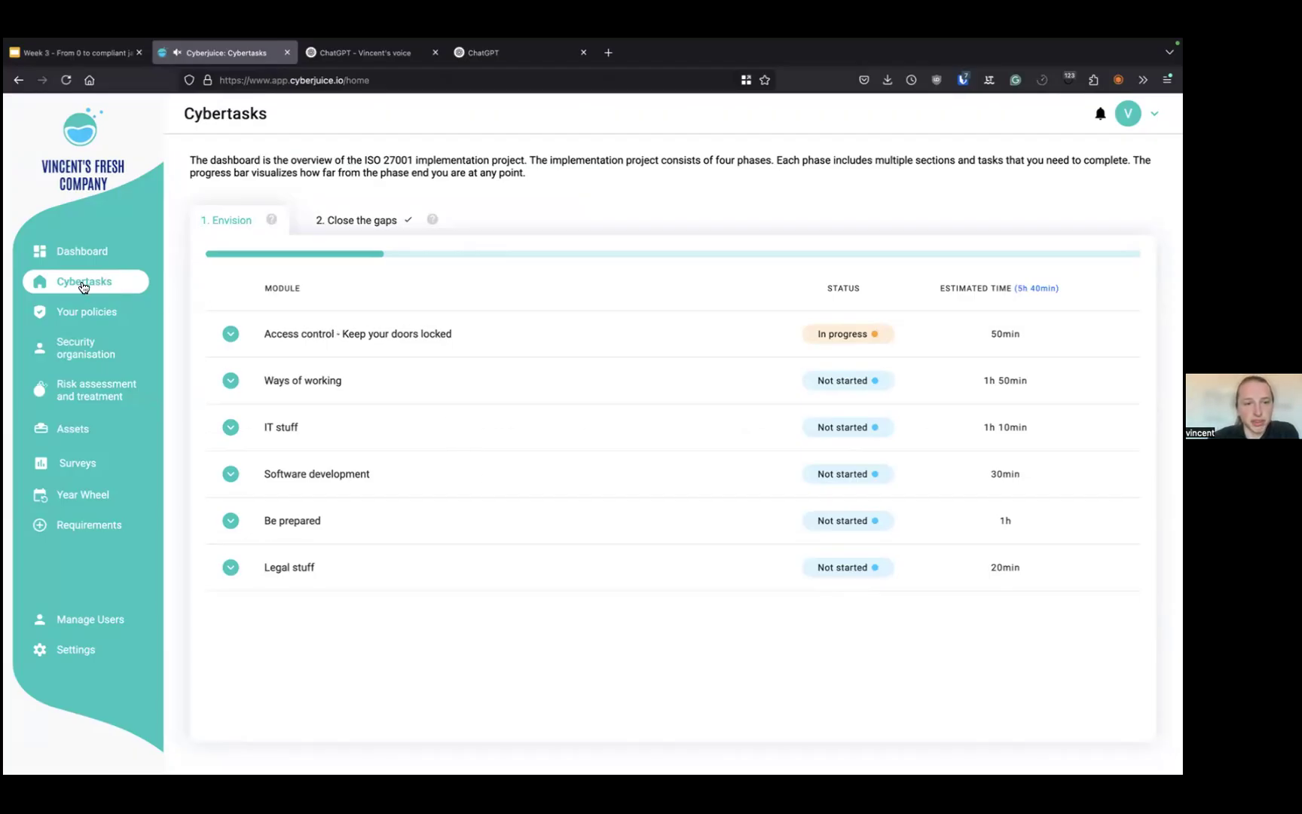
Open the Password policy cybertask in the Access control module and finish its introductory flashcards
click(231, 335)
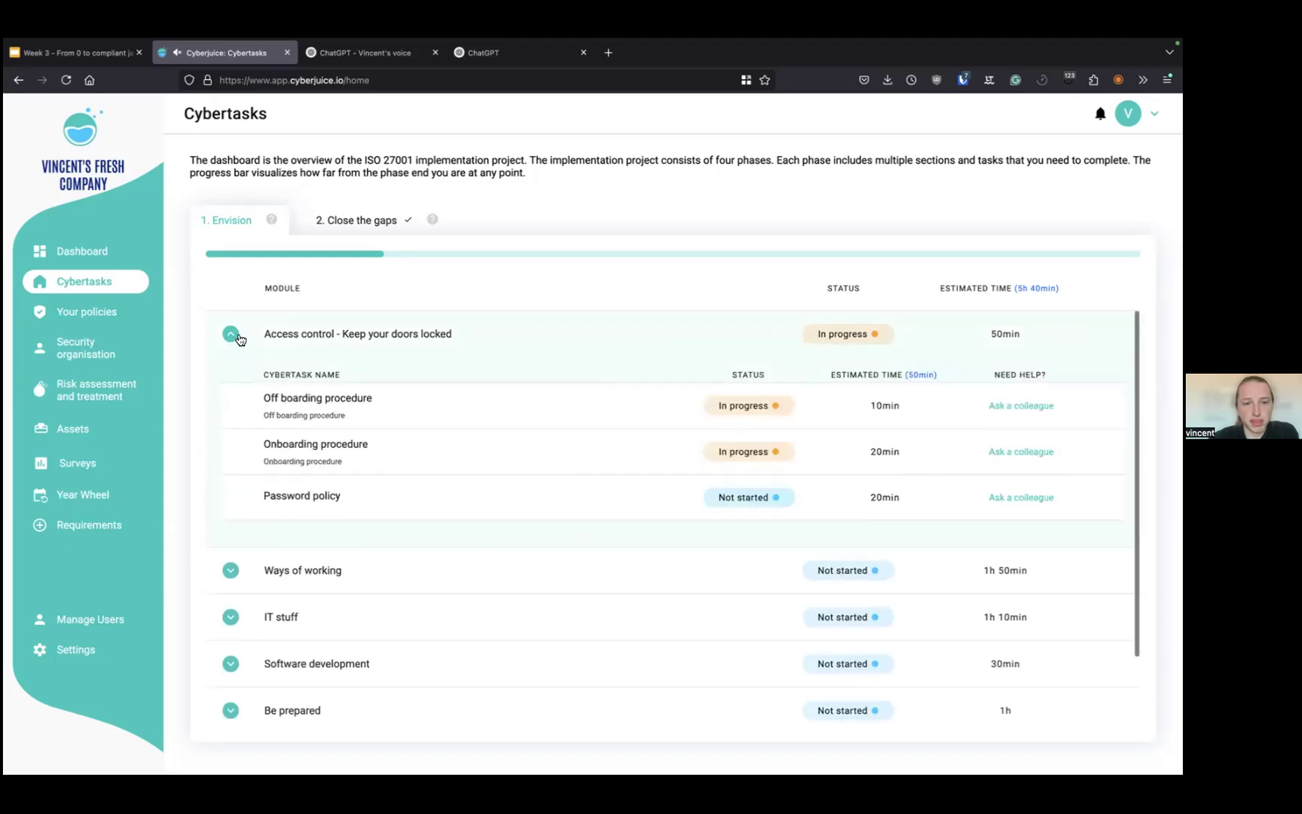
click(338, 497)
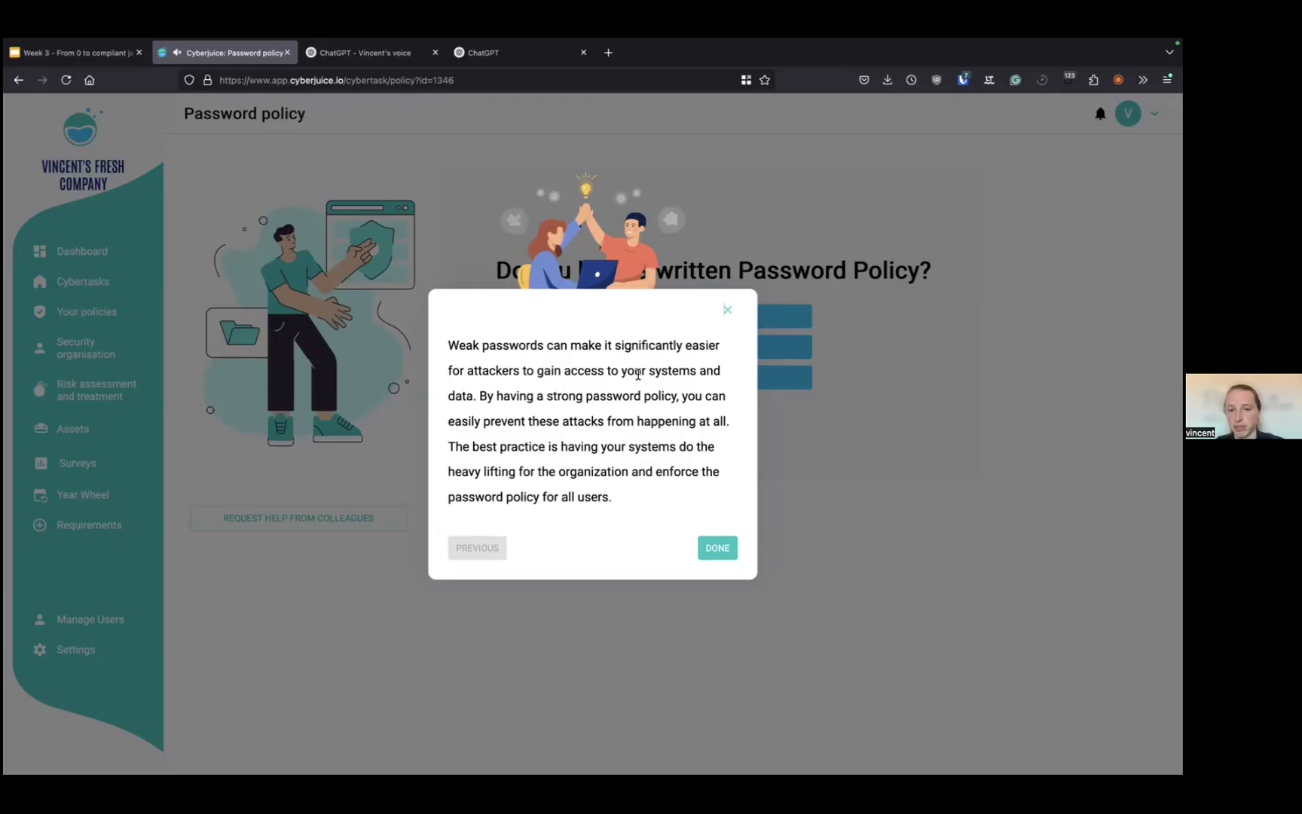
click(708, 555)
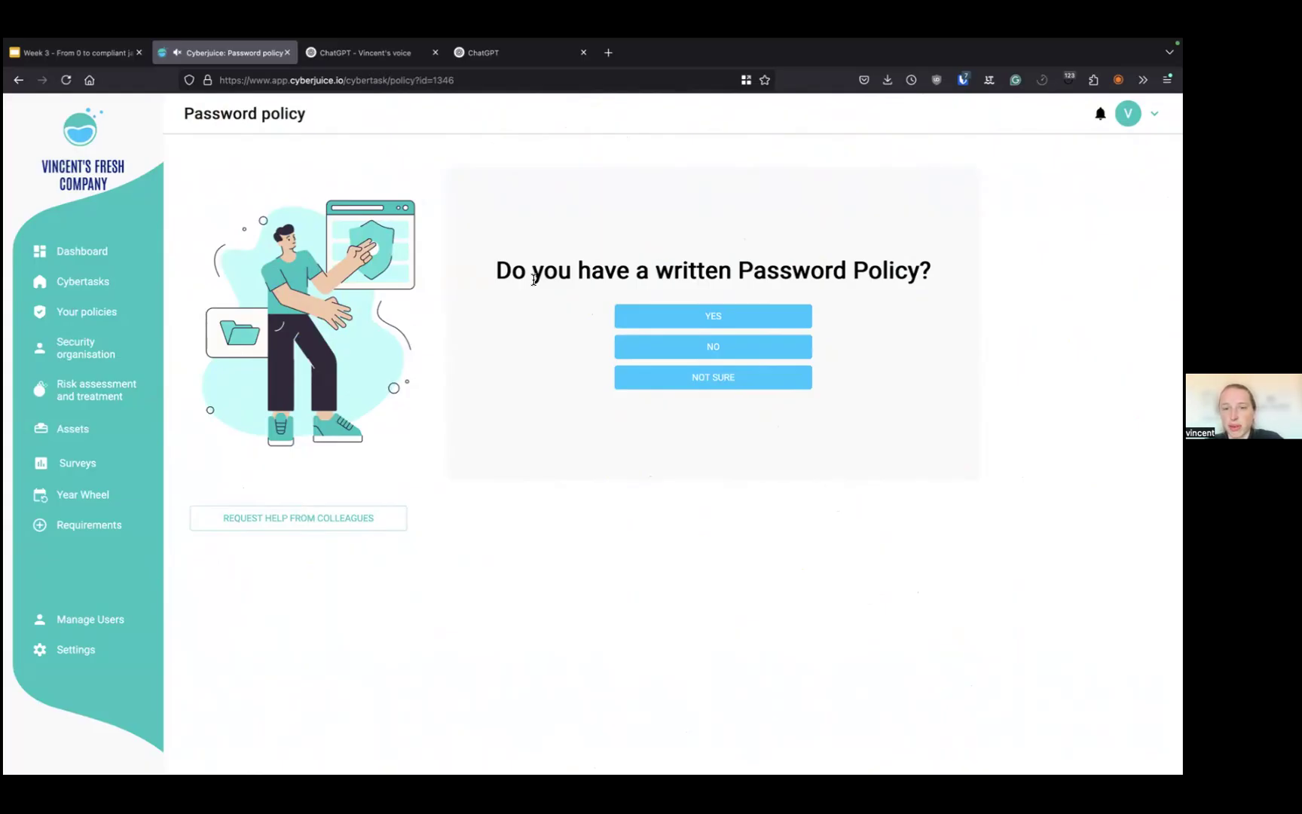
Answer No to having a written Password Policy and accept viewing the suggested policy
drag(533, 279, 938, 280)
triple_click(903, 268)
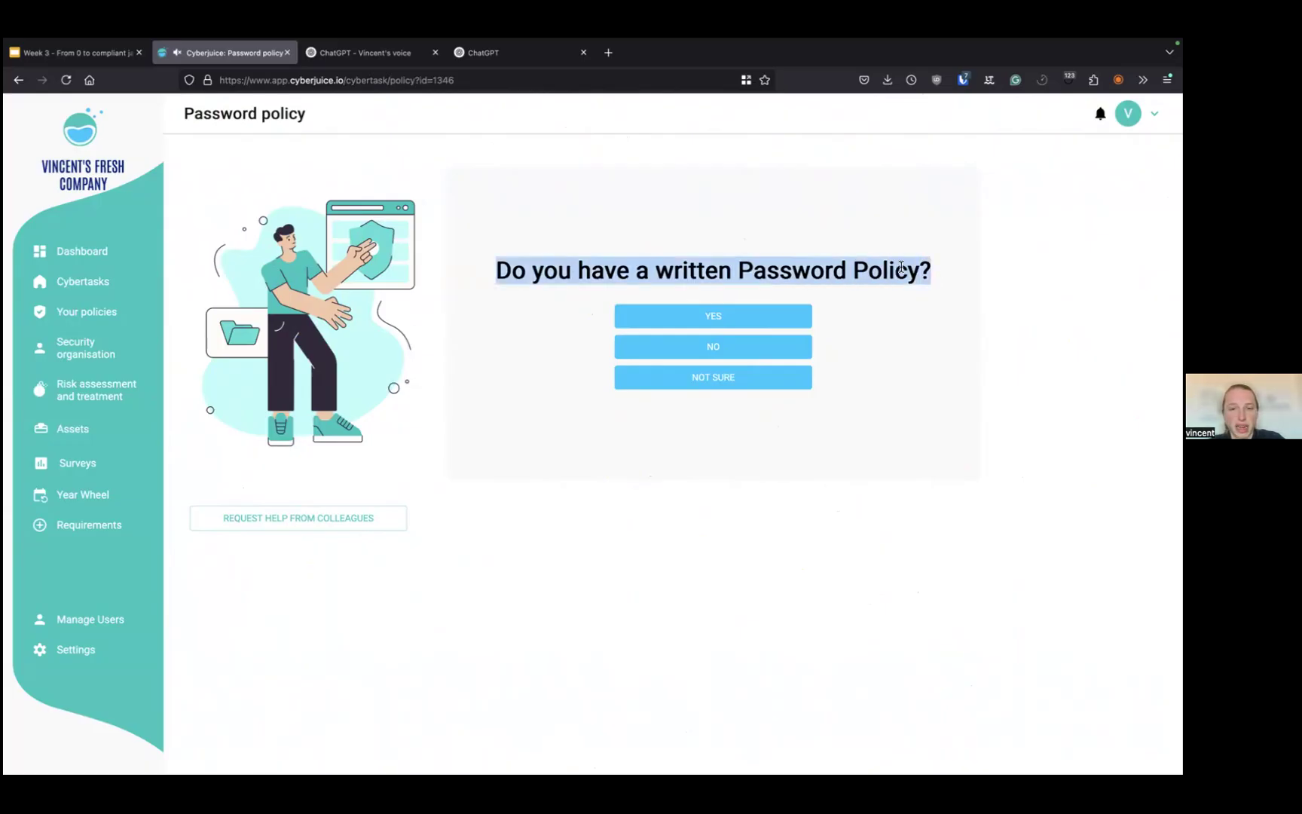
click(794, 350)
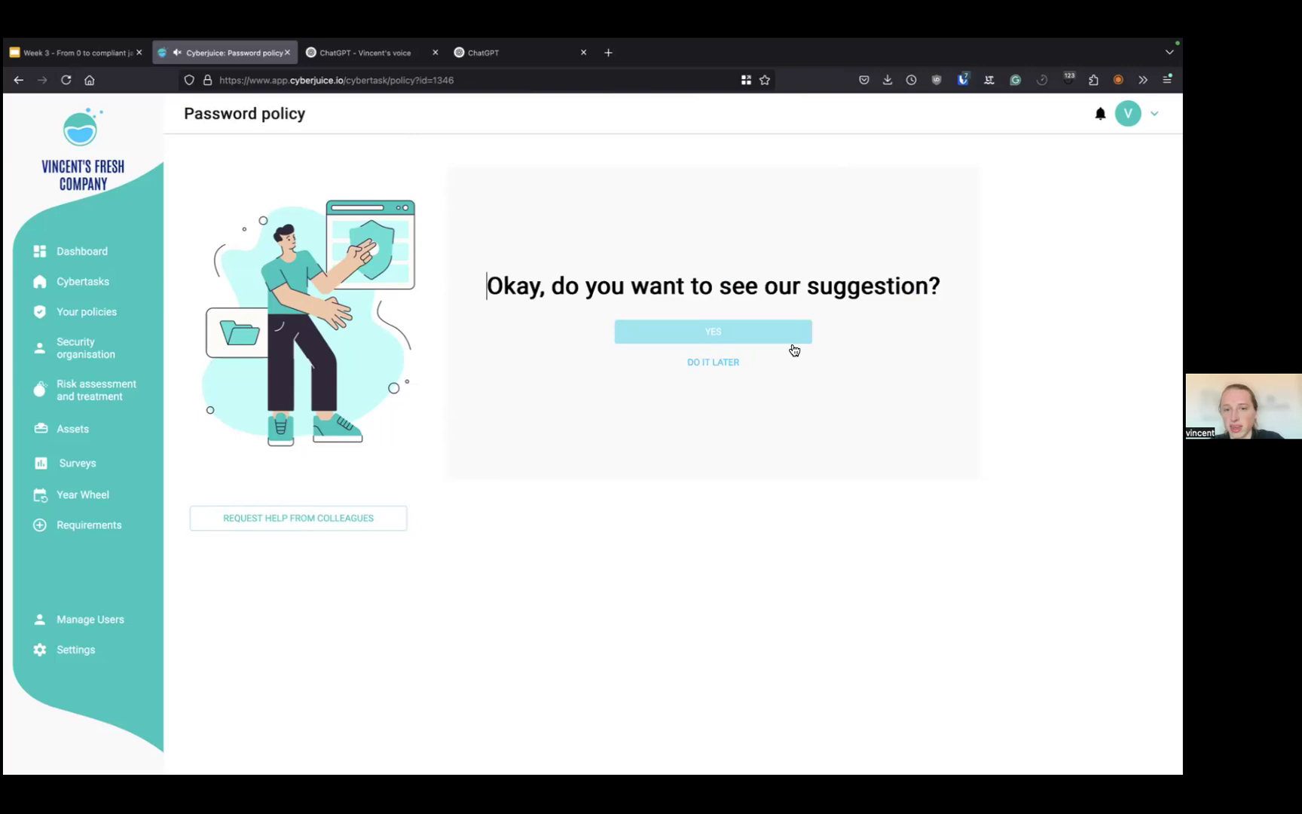
click(779, 336)
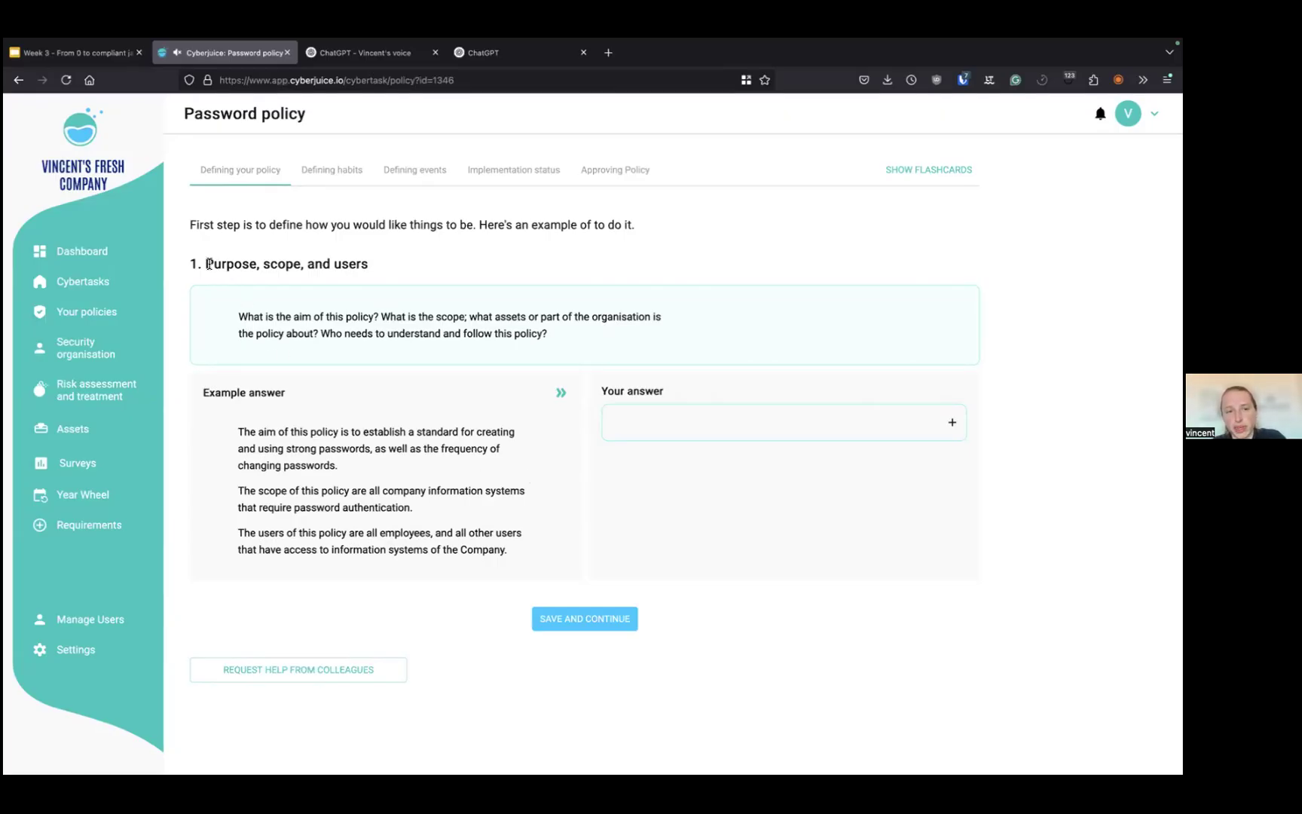
Review the Purpose, scope, and users example and copy it into the answer for that section
drag(204, 264, 374, 268)
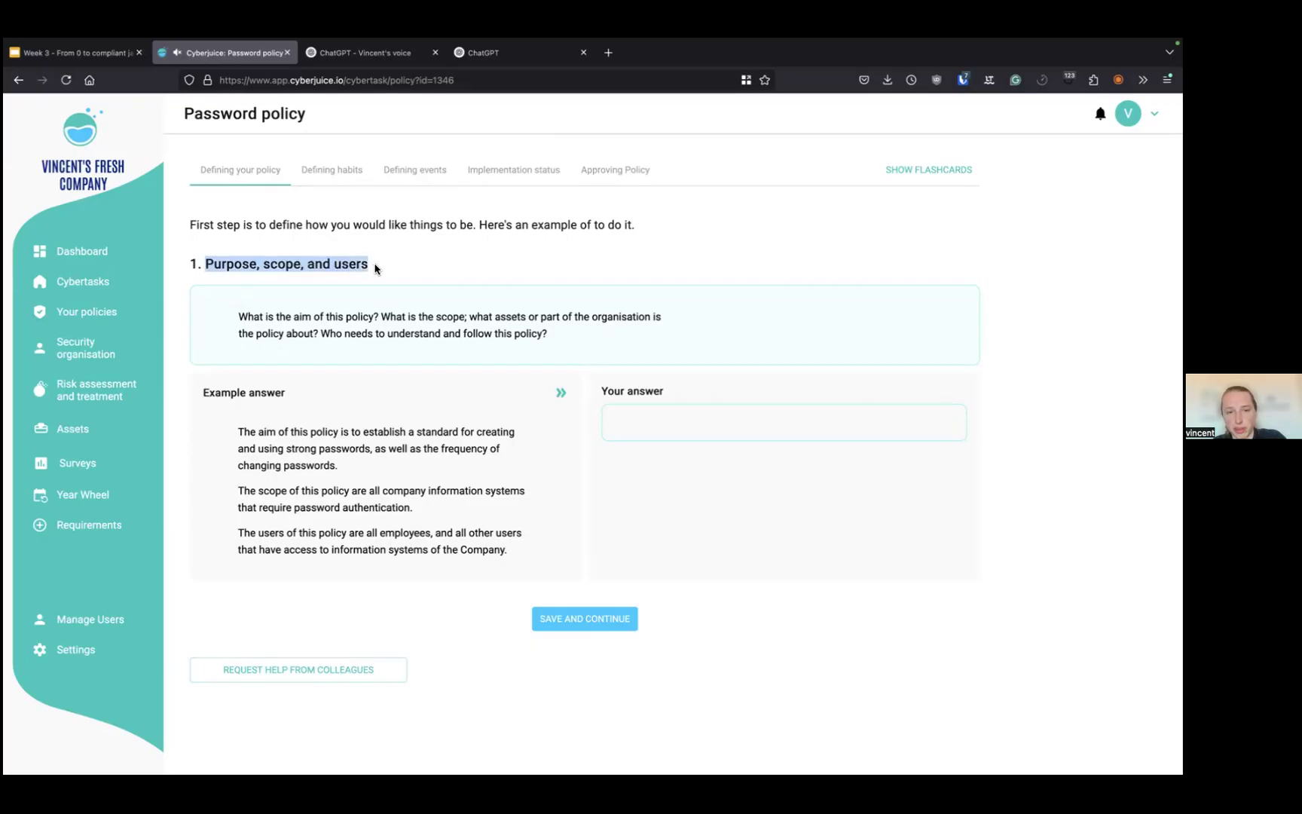
click(534, 379)
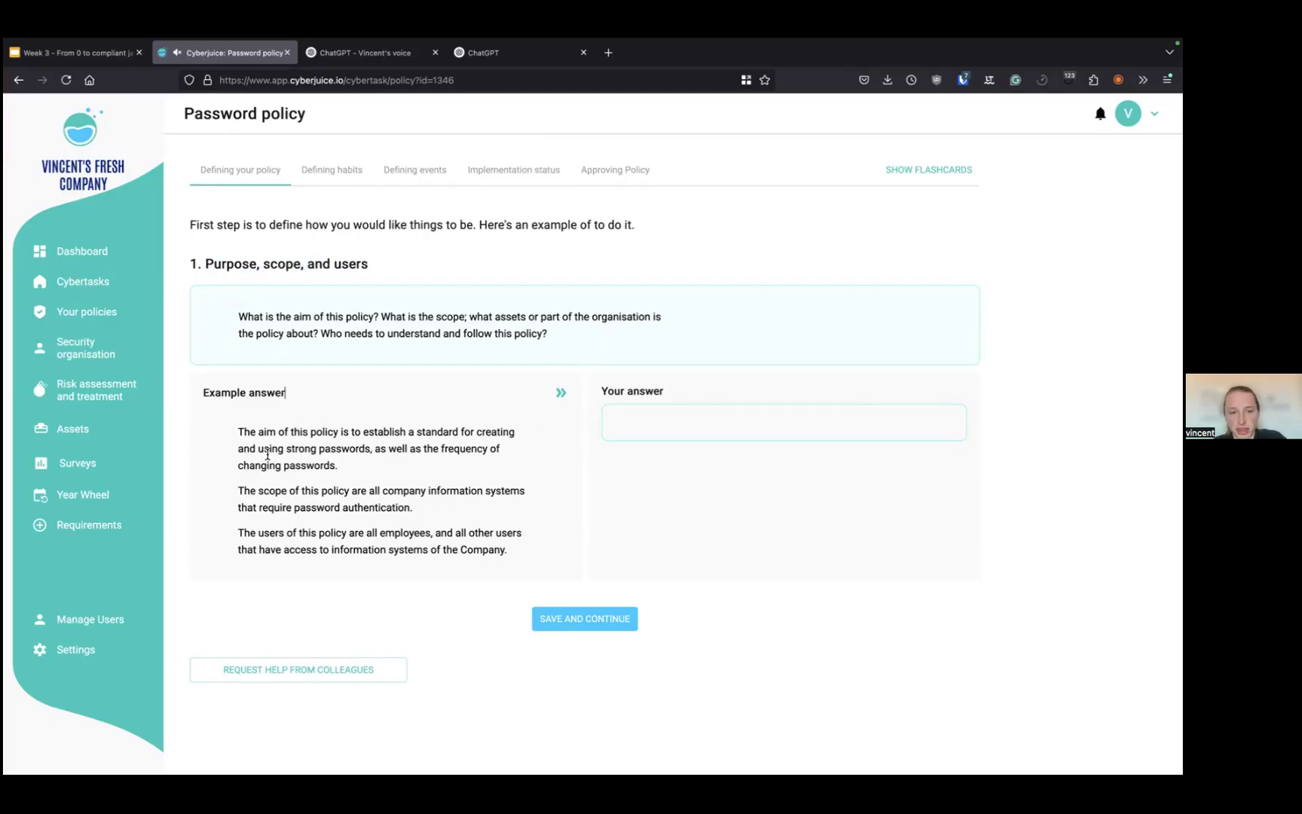
drag(267, 454, 452, 472)
drag(328, 491, 517, 506)
click(505, 516)
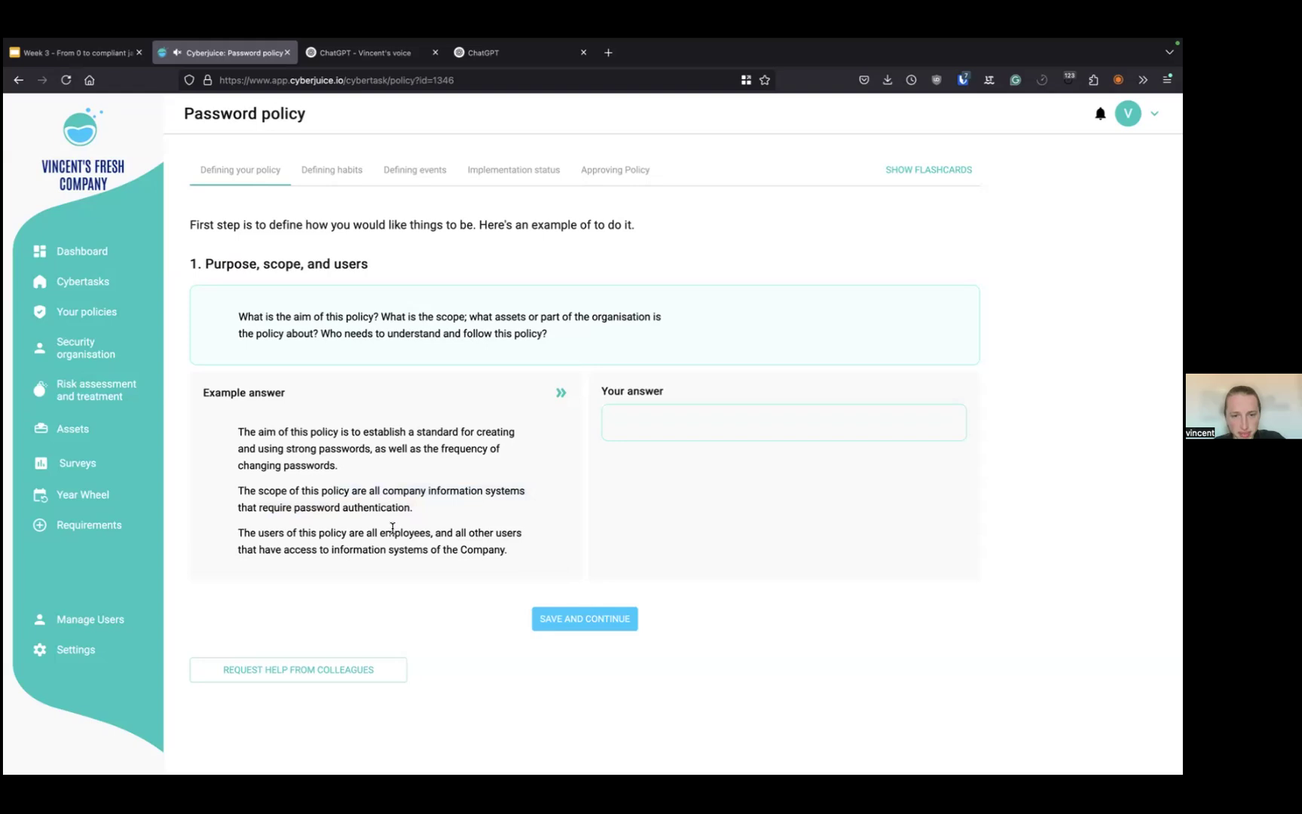
click(558, 392)
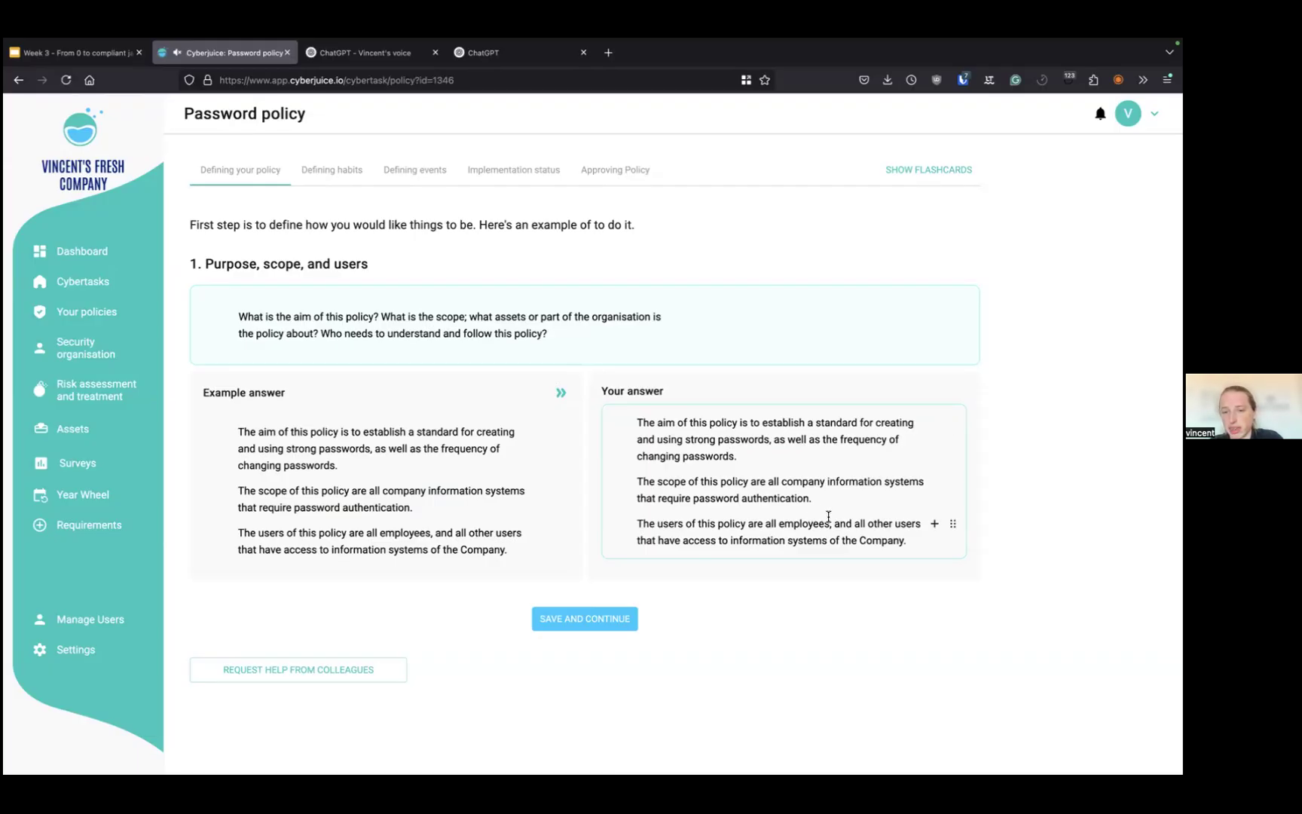
Replace the word "Company" at the end of the answer's users paragraph with "Vincent's Fresh Company"
click(767, 526)
drag(767, 526, 885, 541)
click(885, 540)
double_click(884, 540)
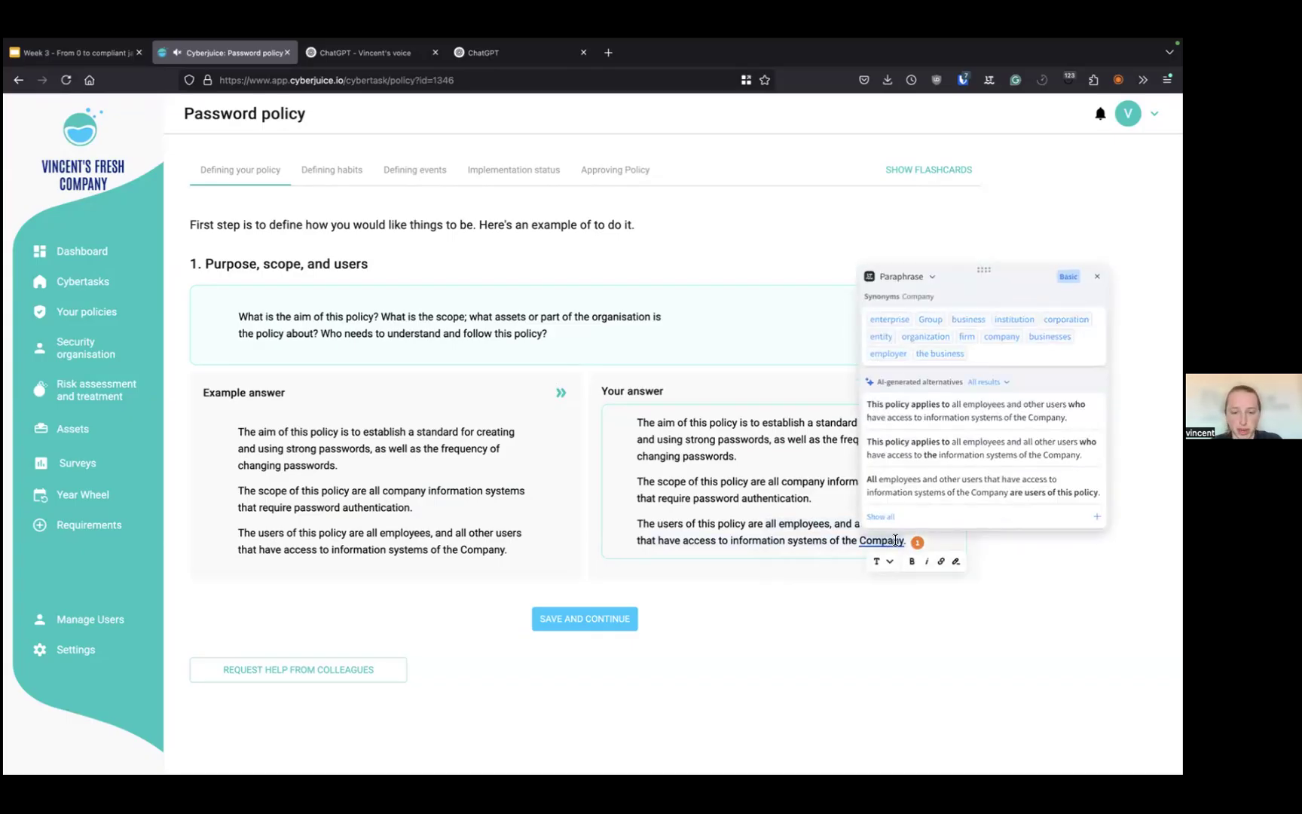
text(Vincen)
text(t's Fres)
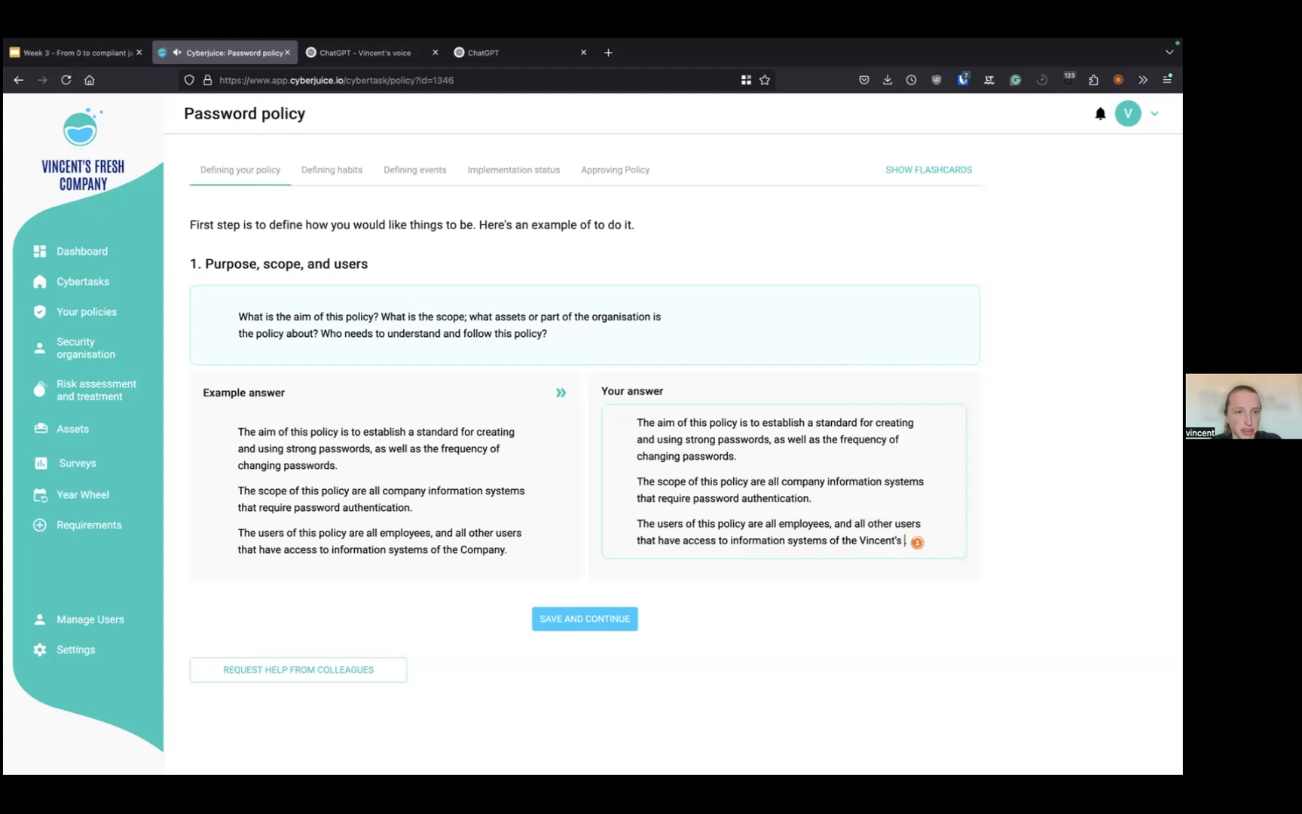
text(h Company.)
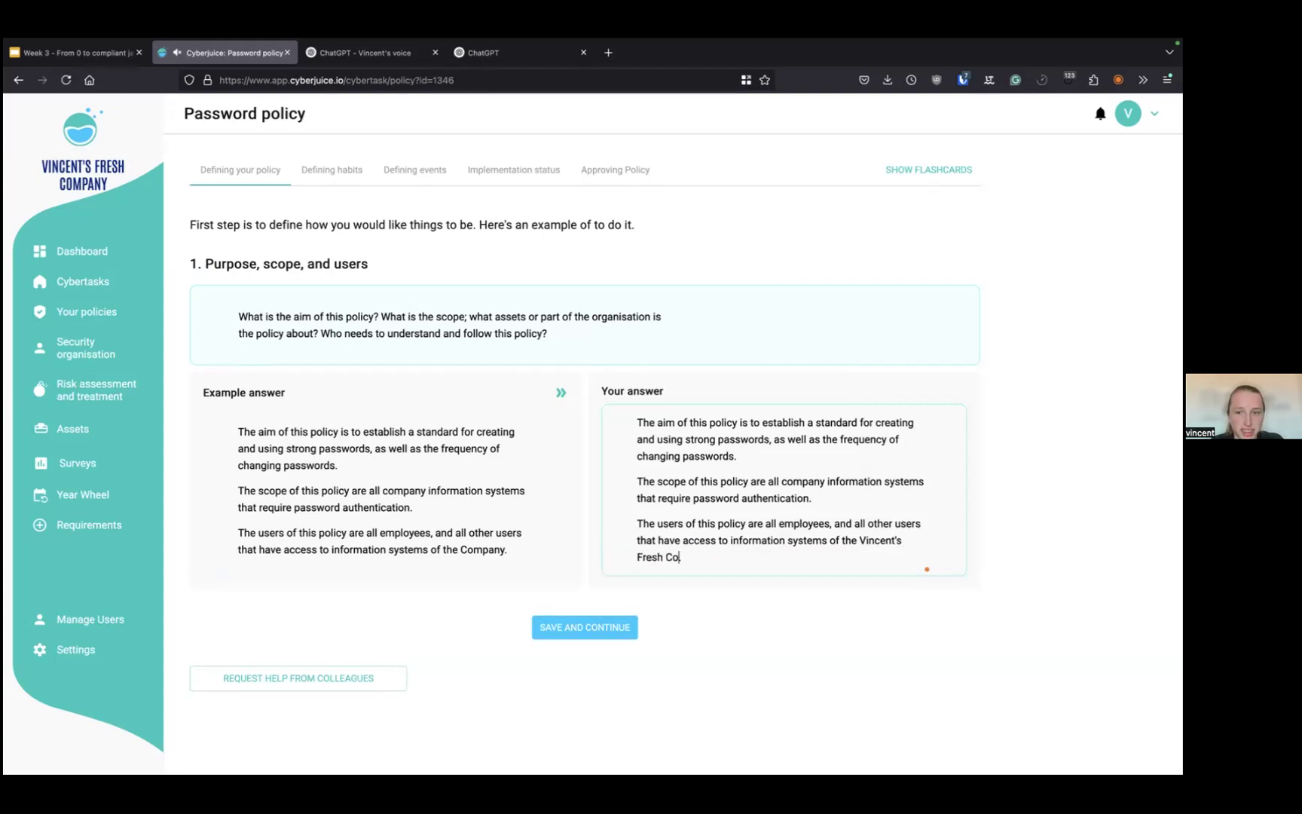
Copy the answer's users paragraph, switch to the custom voice GPT in ChatGPT, and submit the paragraph for rewriting
triple_click(771, 462)
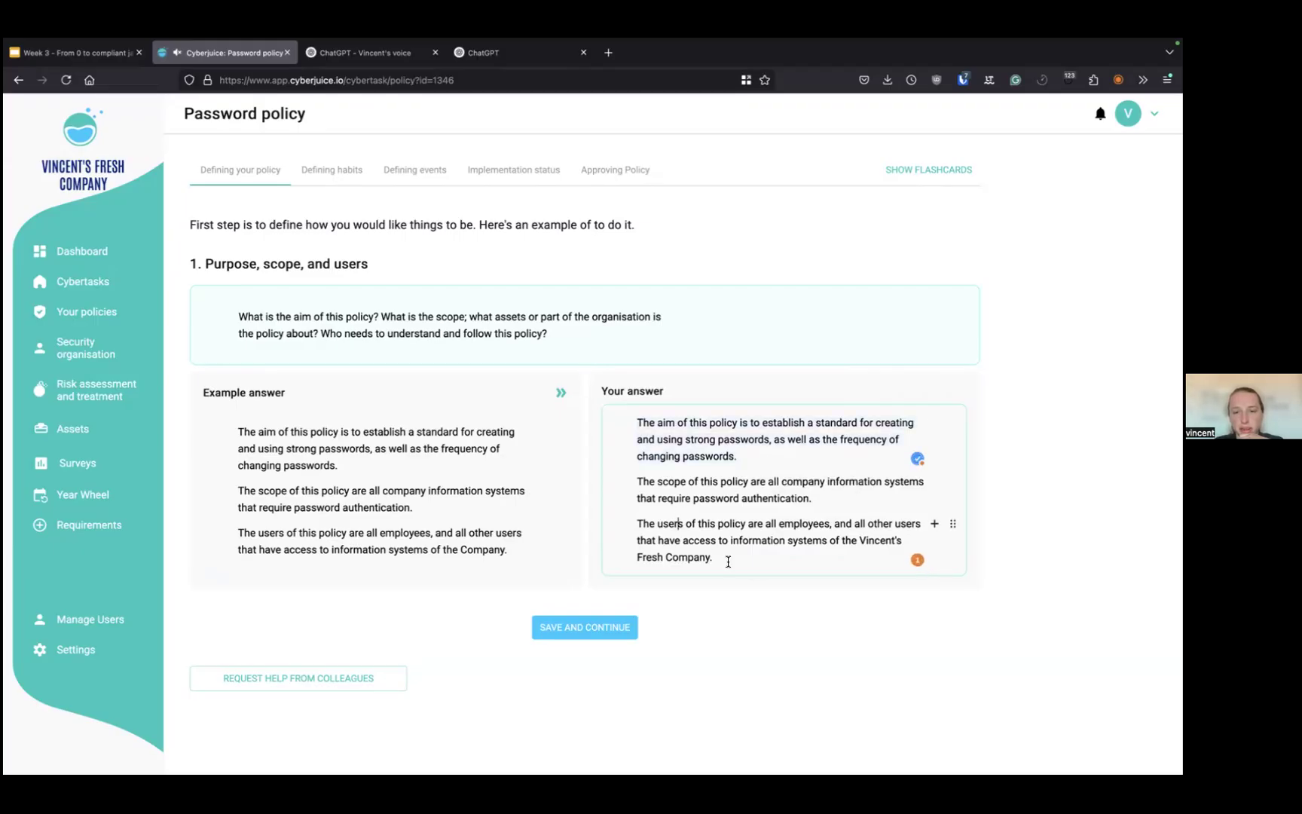
drag(718, 555, 623, 407)
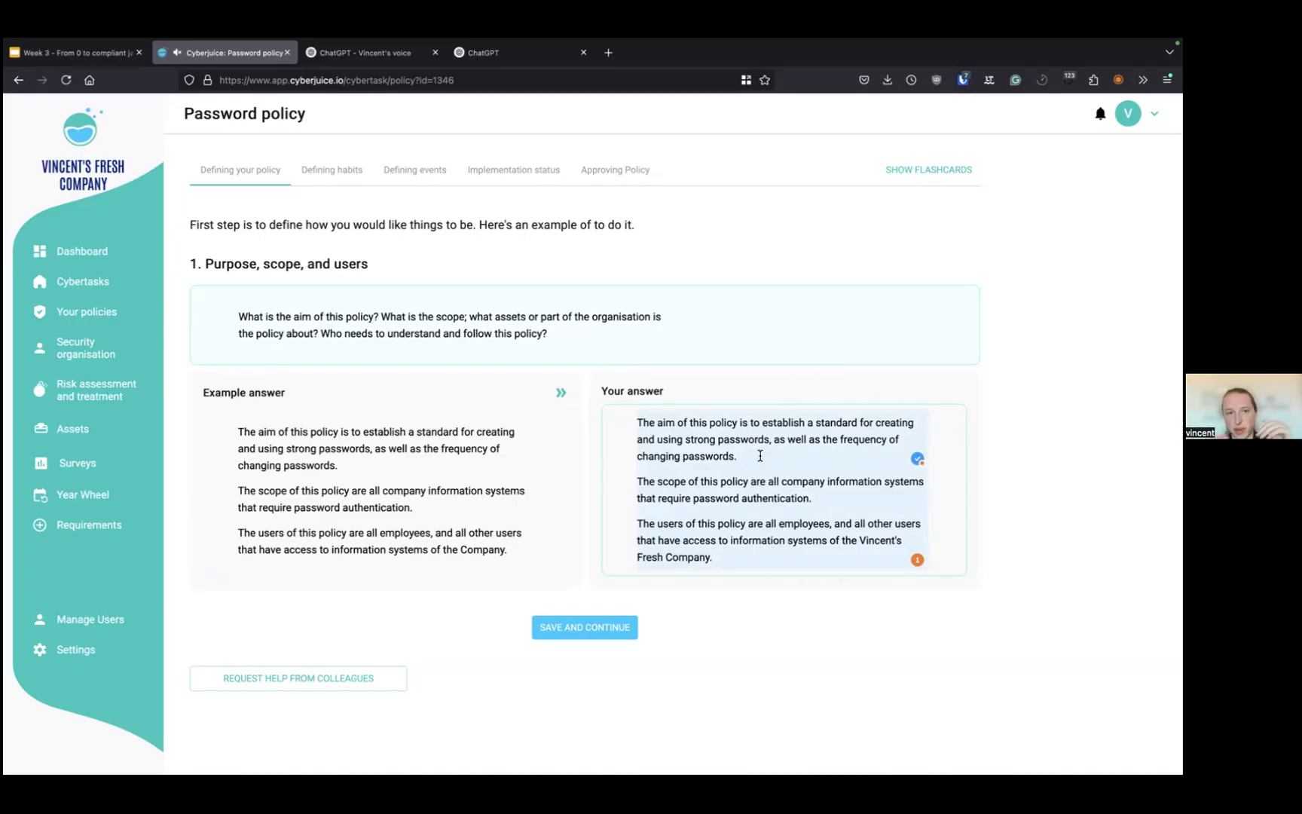
click(678, 470)
key(super+a)
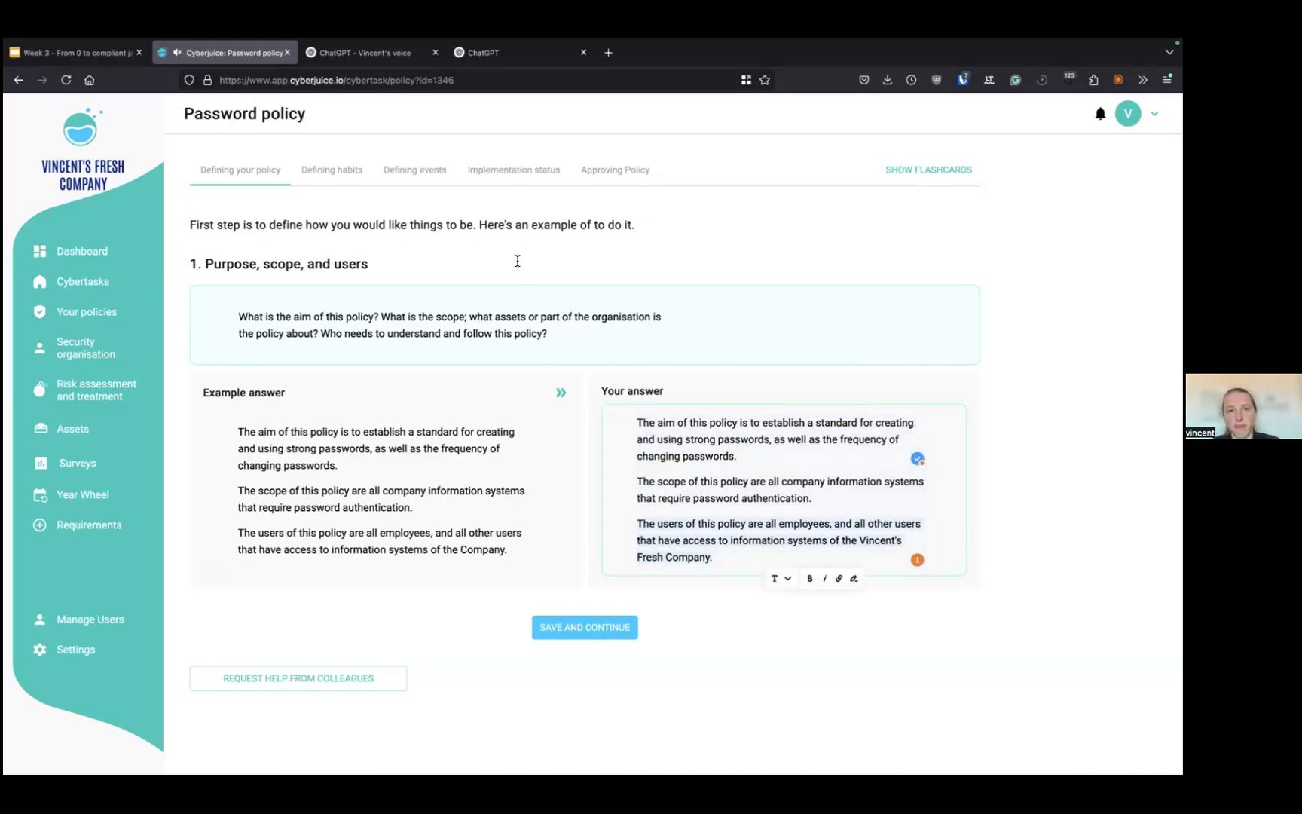
click(372, 57)
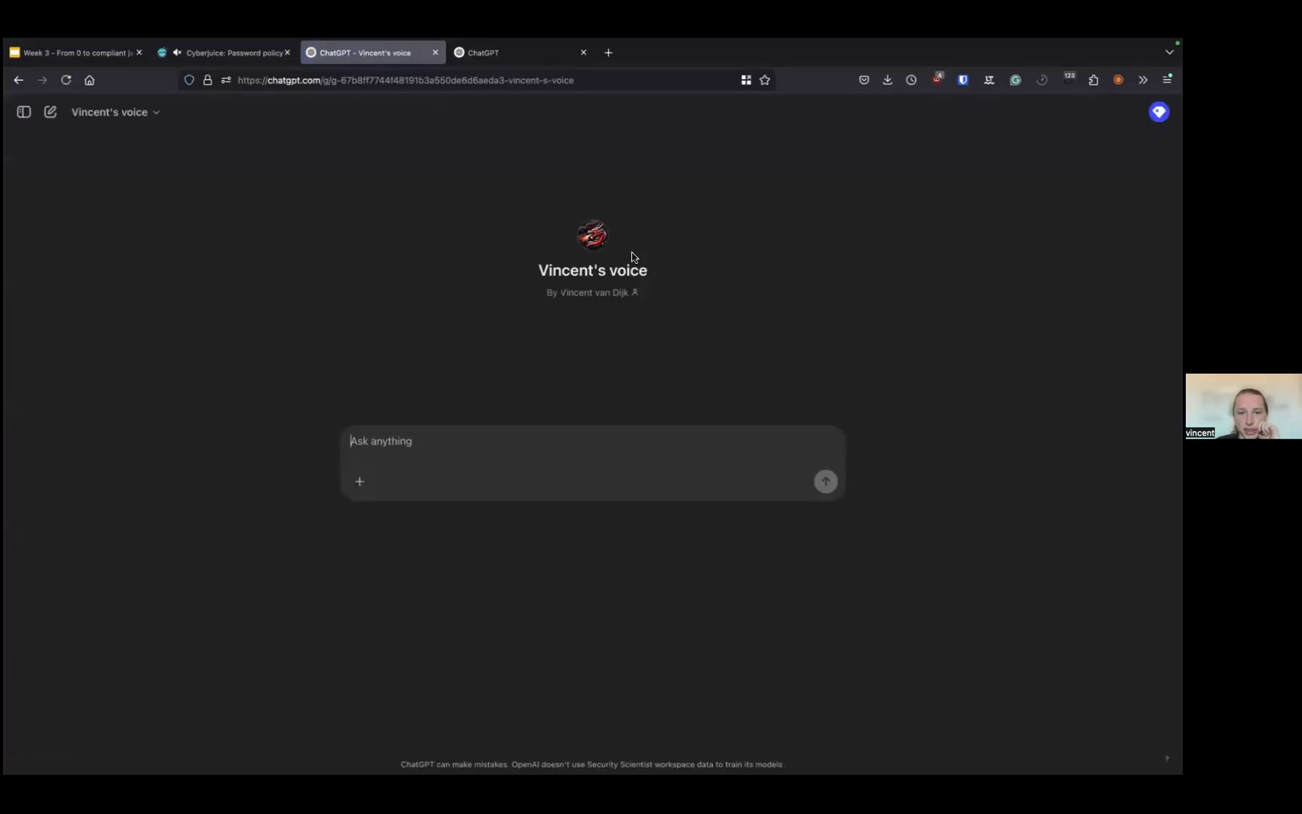
drag(528, 269, 658, 276)
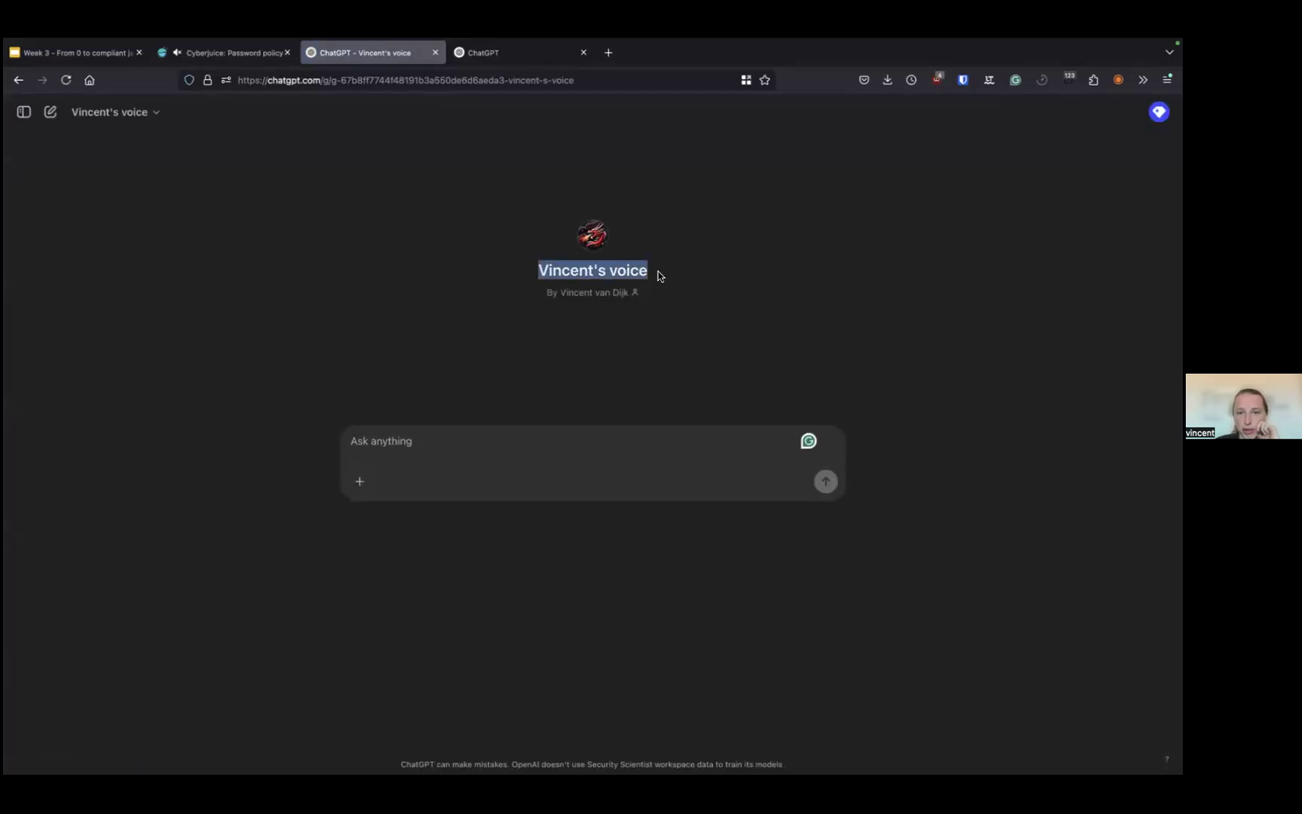
click(473, 441)
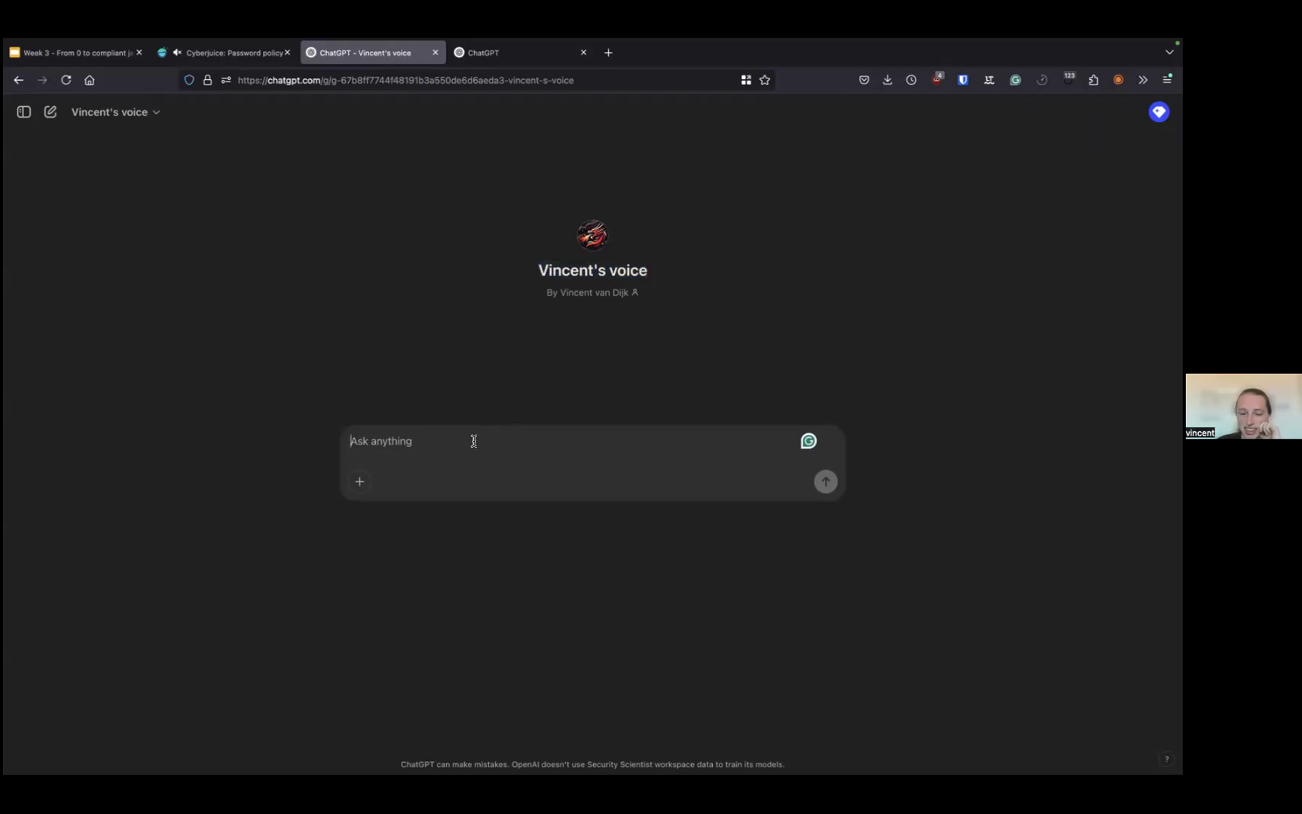
key(super+v)
key(Return)
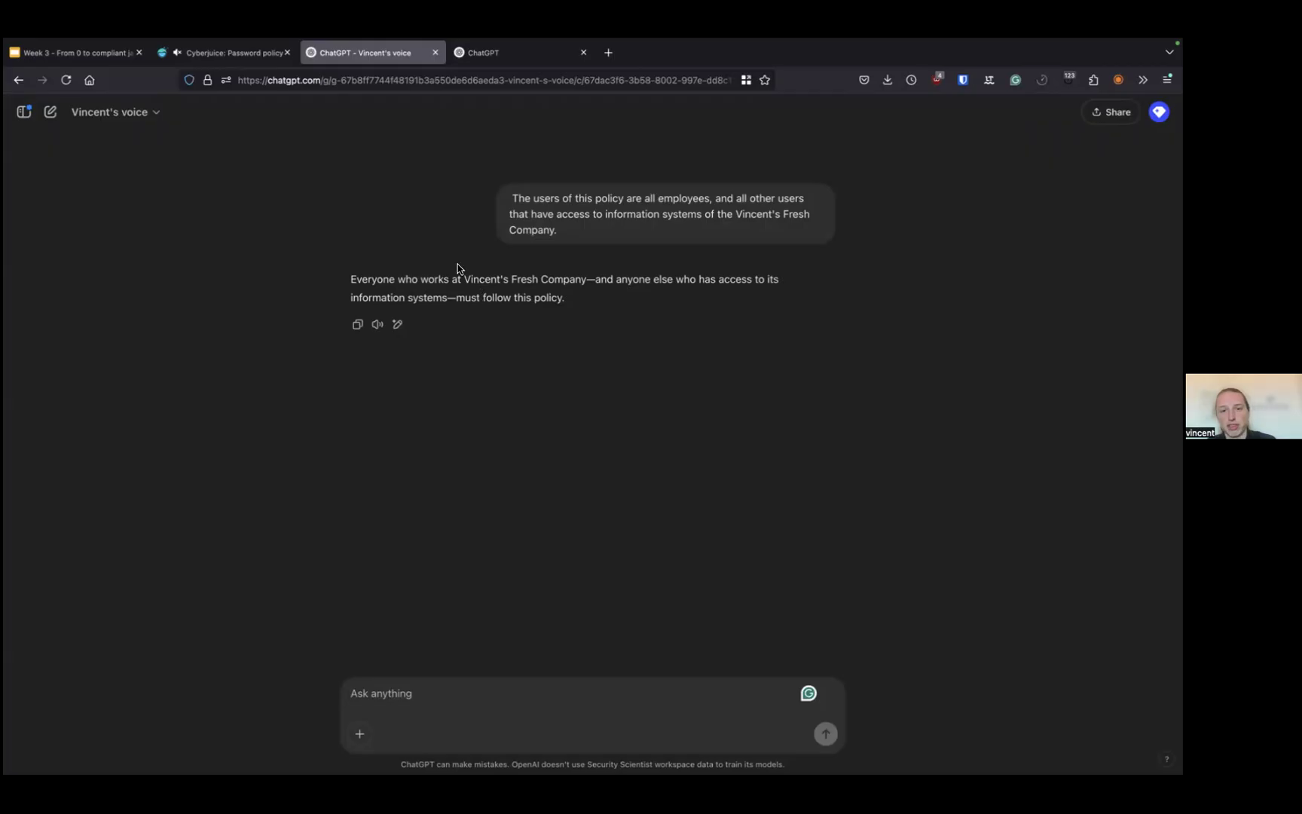
Replace the users paragraph in the Cyberjuice answer with ChatGPT's rewritten sentence, then save the section and continue
triple_click(434, 275)
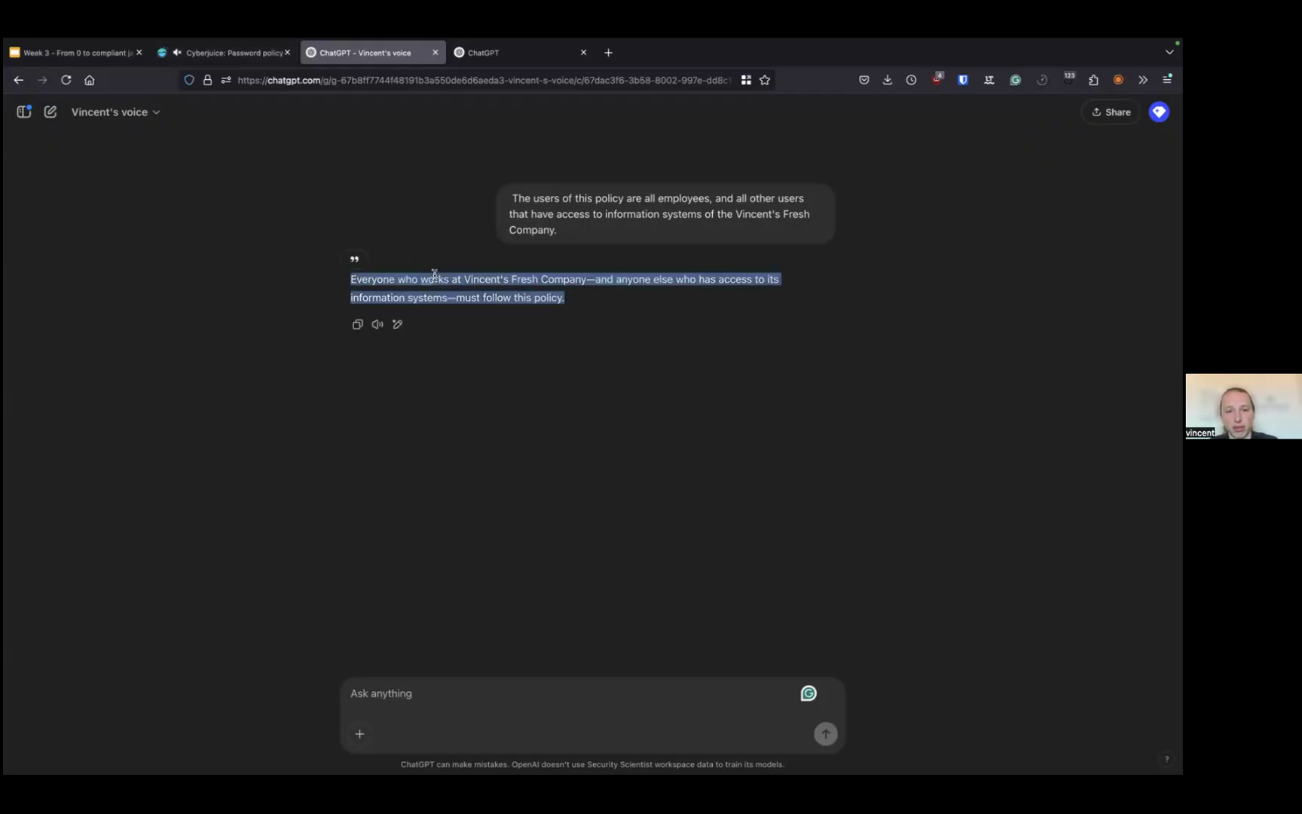
click(226, 51)
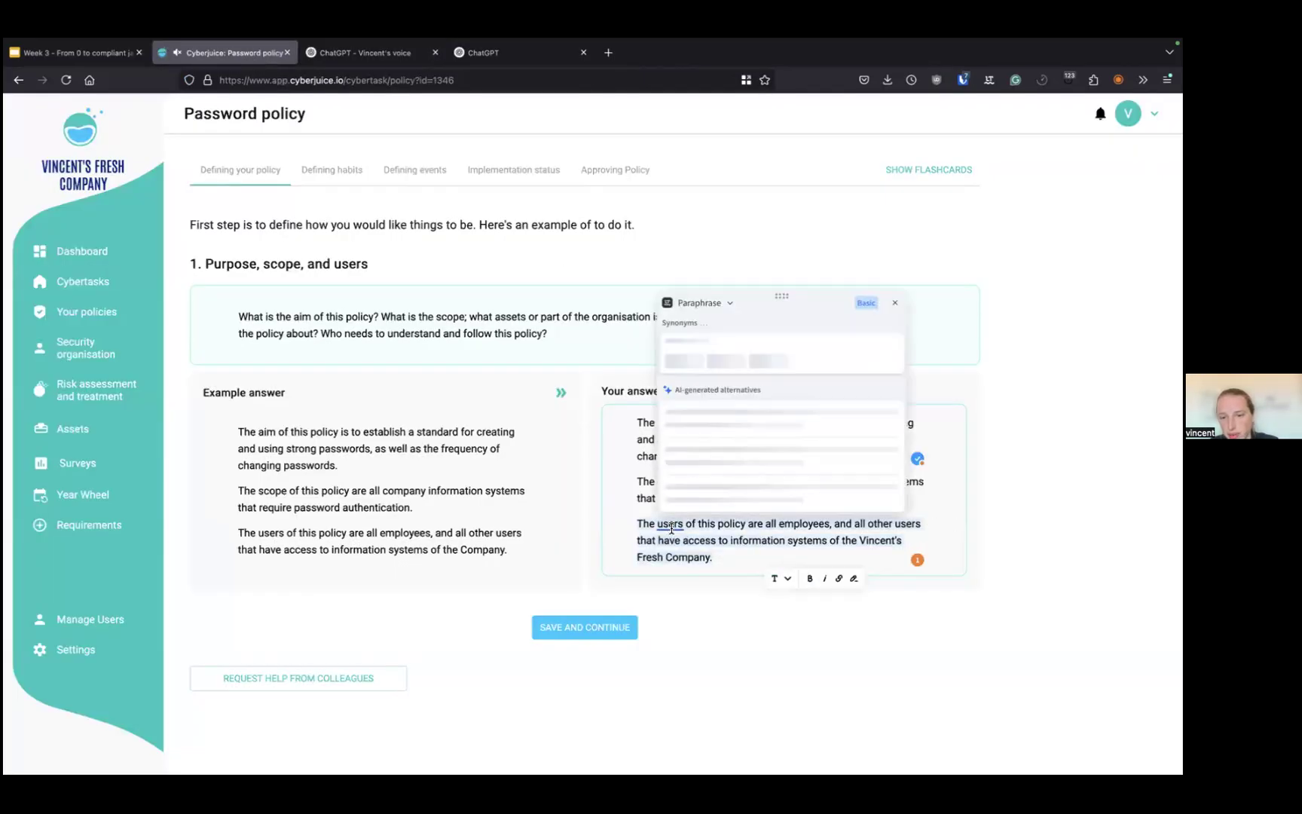
key(super+v)
drag(635, 522, 713, 556)
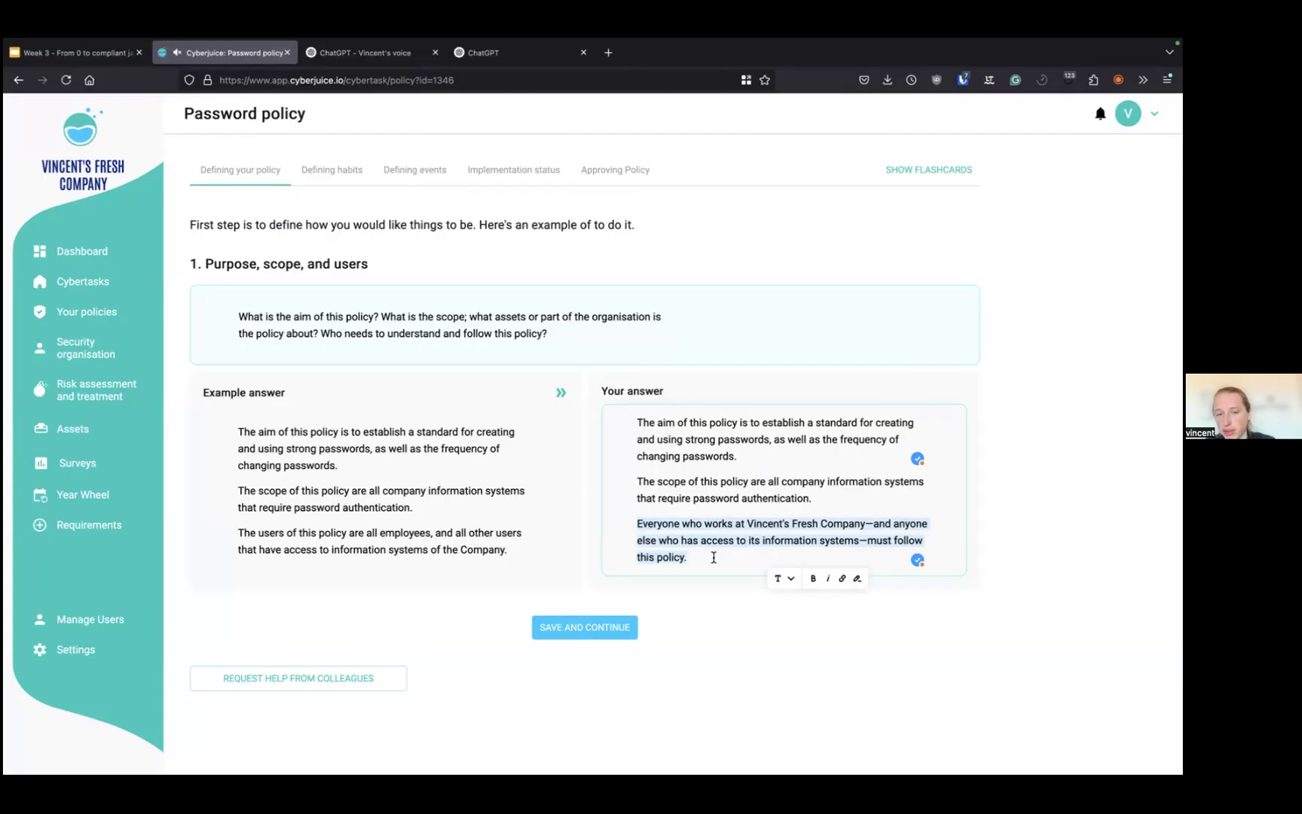
click(569, 627)
Review Section A - Password Guidelines and copy its example text into the answer
scroll(566, 629, down, 1)
scroll(566, 628, down, 1)
scroll(566, 629, up, 2)
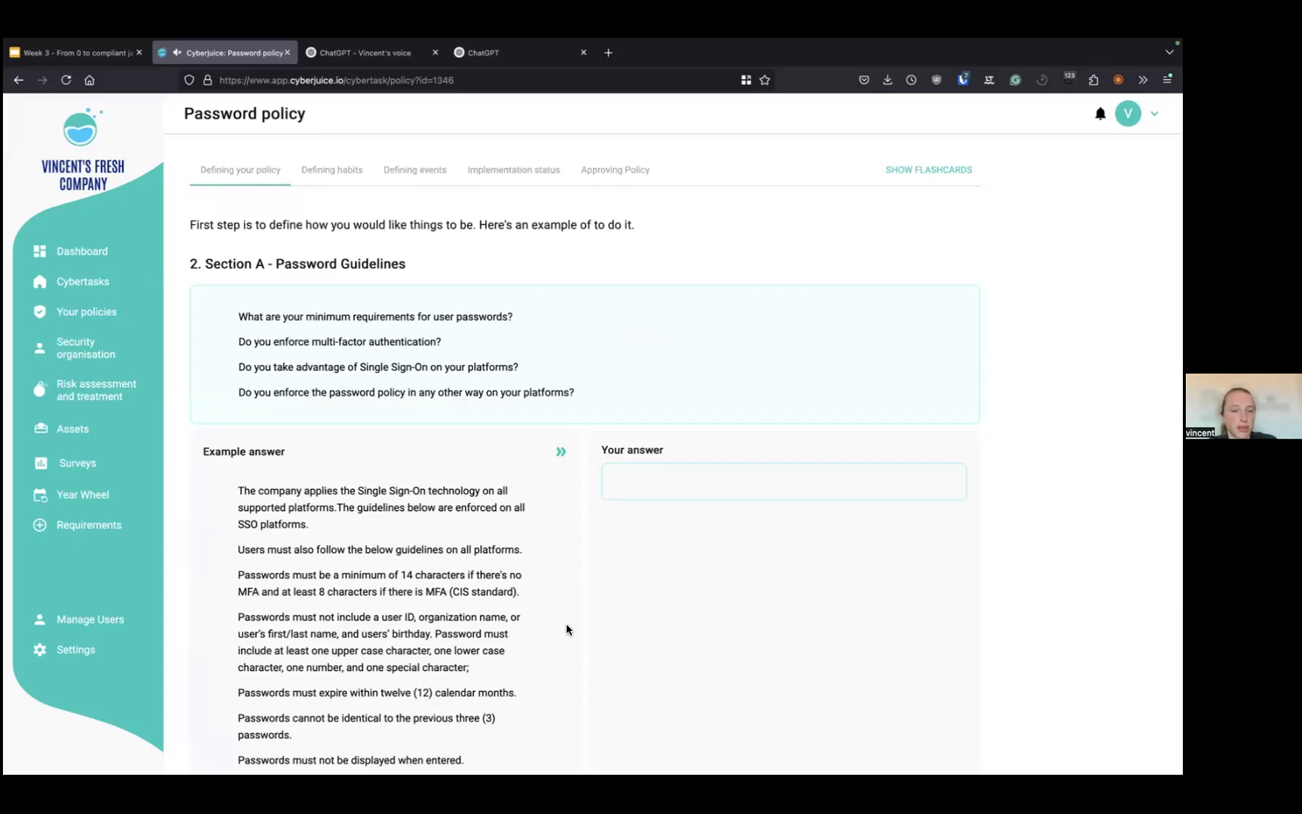
drag(261, 264, 413, 268)
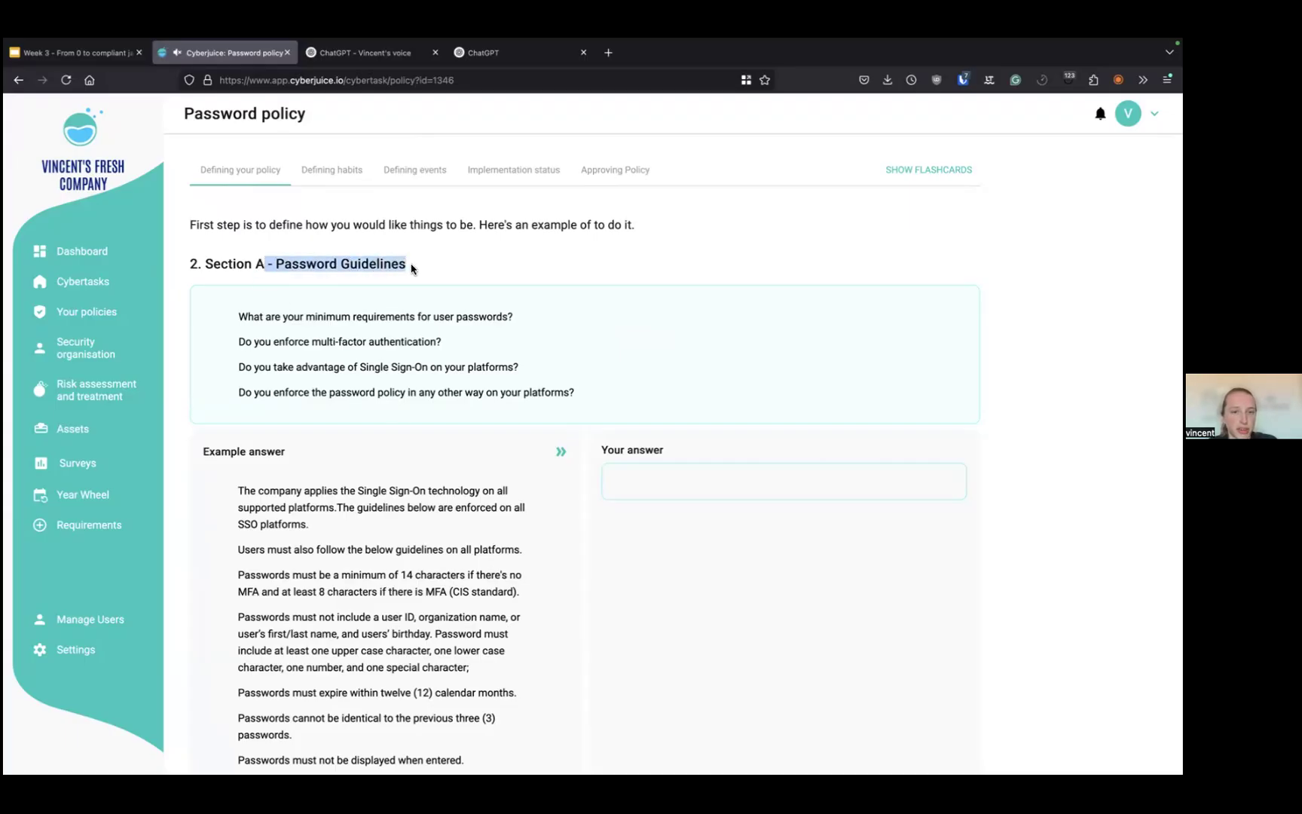
click(294, 260)
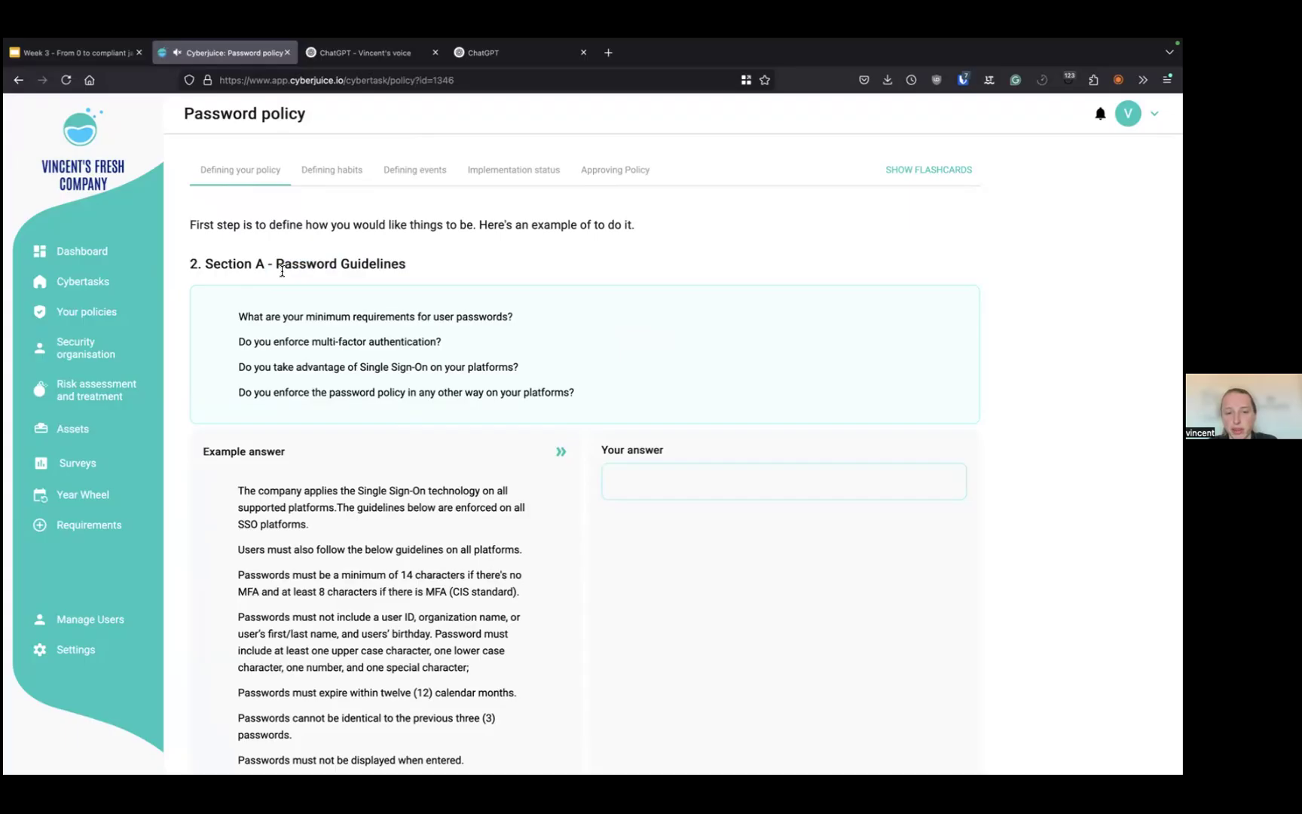
click(560, 451)
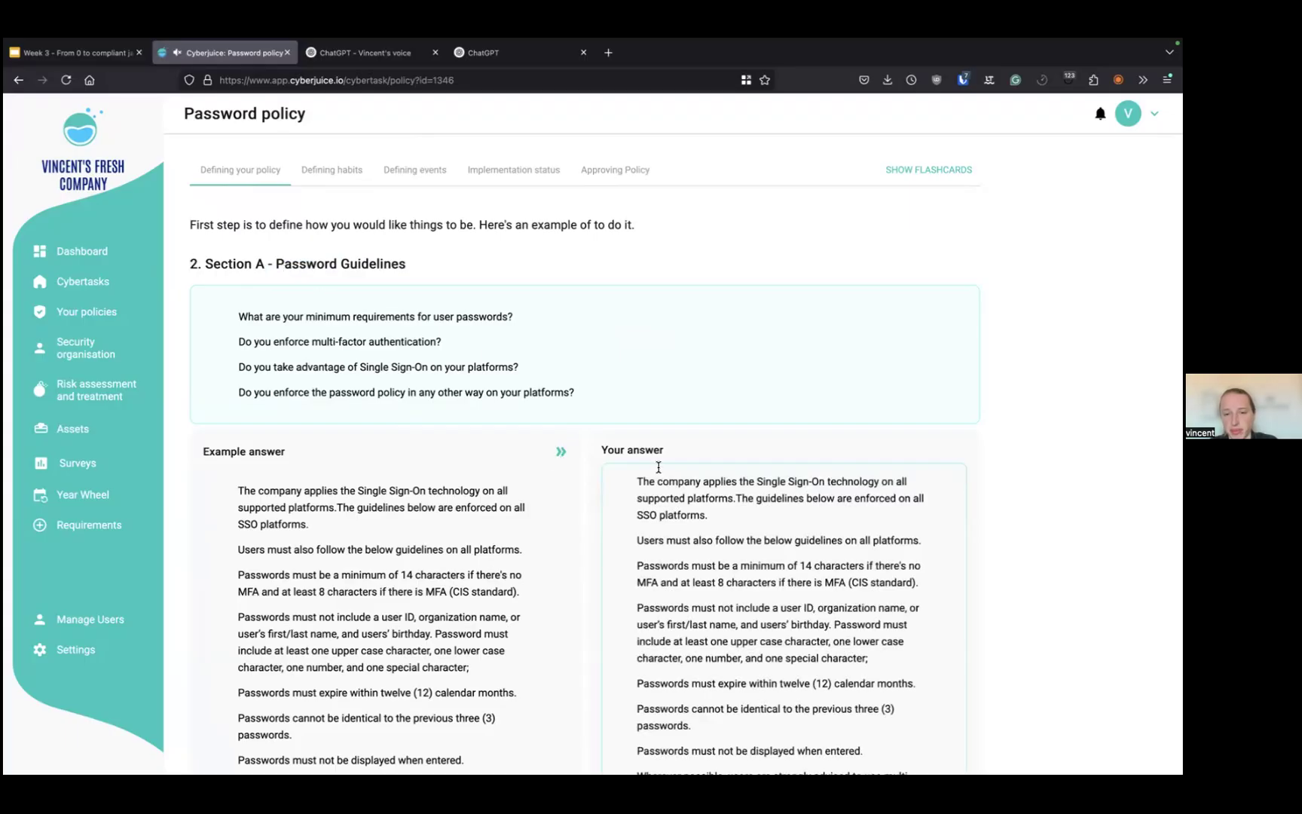
Delete the opening Single Sign-On paragraph from the Password Guidelines answer, including the empty line it leaves
scroll(726, 503, down, 2)
scroll(727, 502, down, 1)
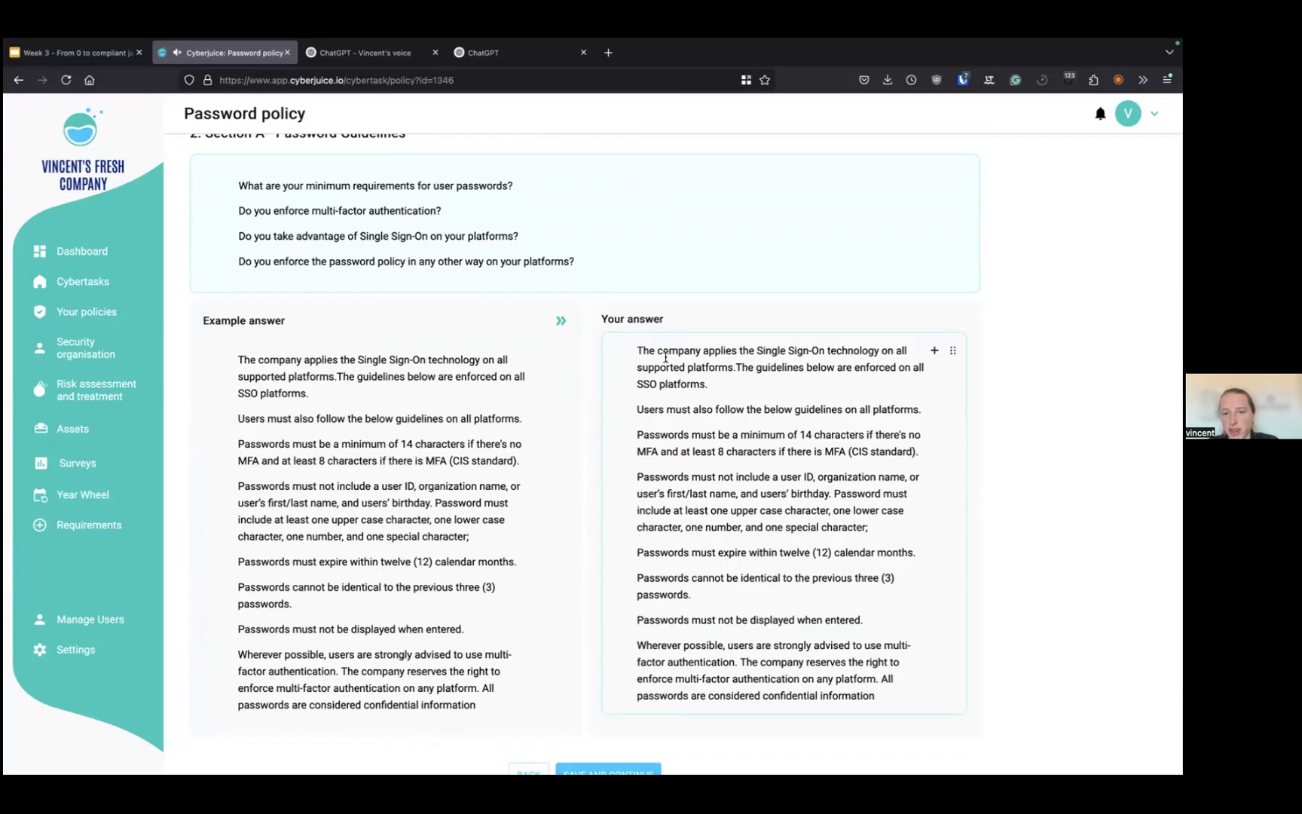
drag(650, 349, 731, 369)
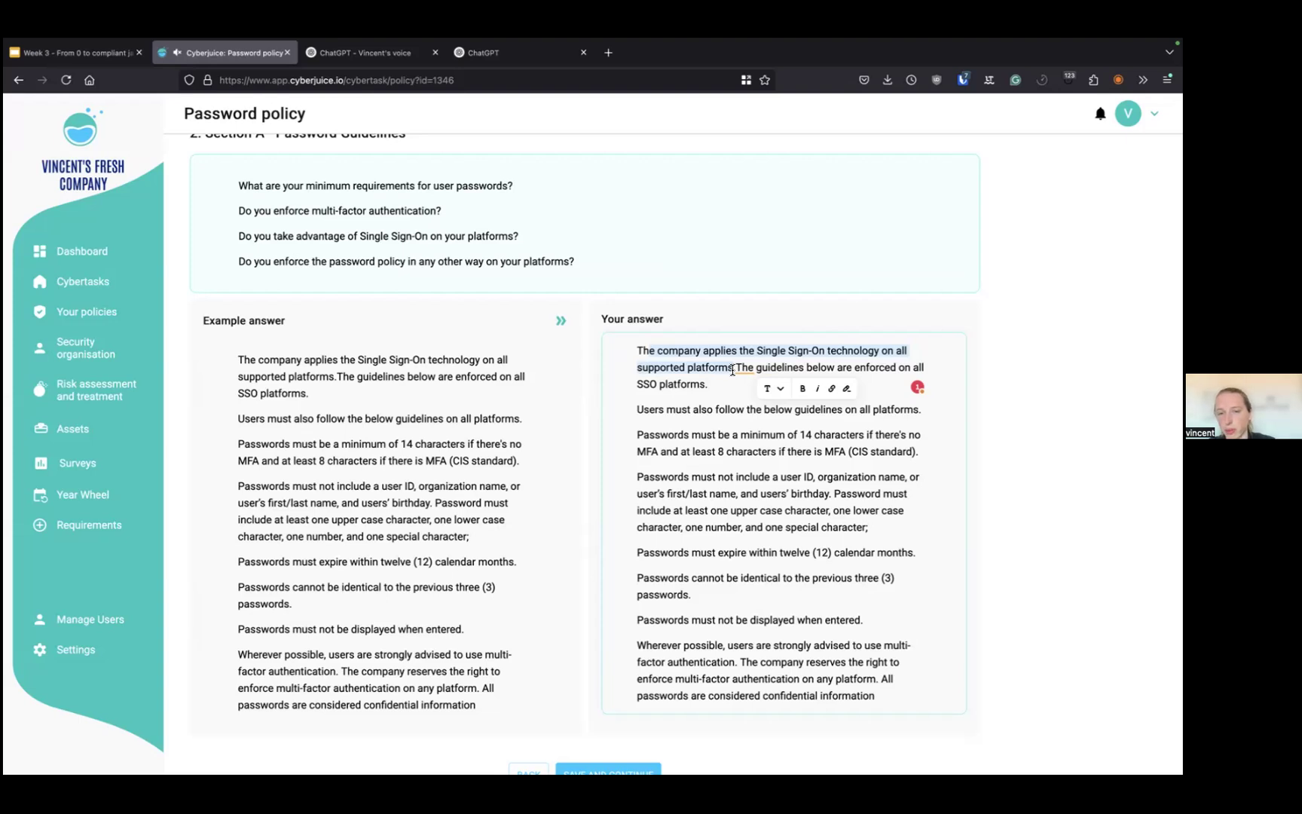
click(713, 378)
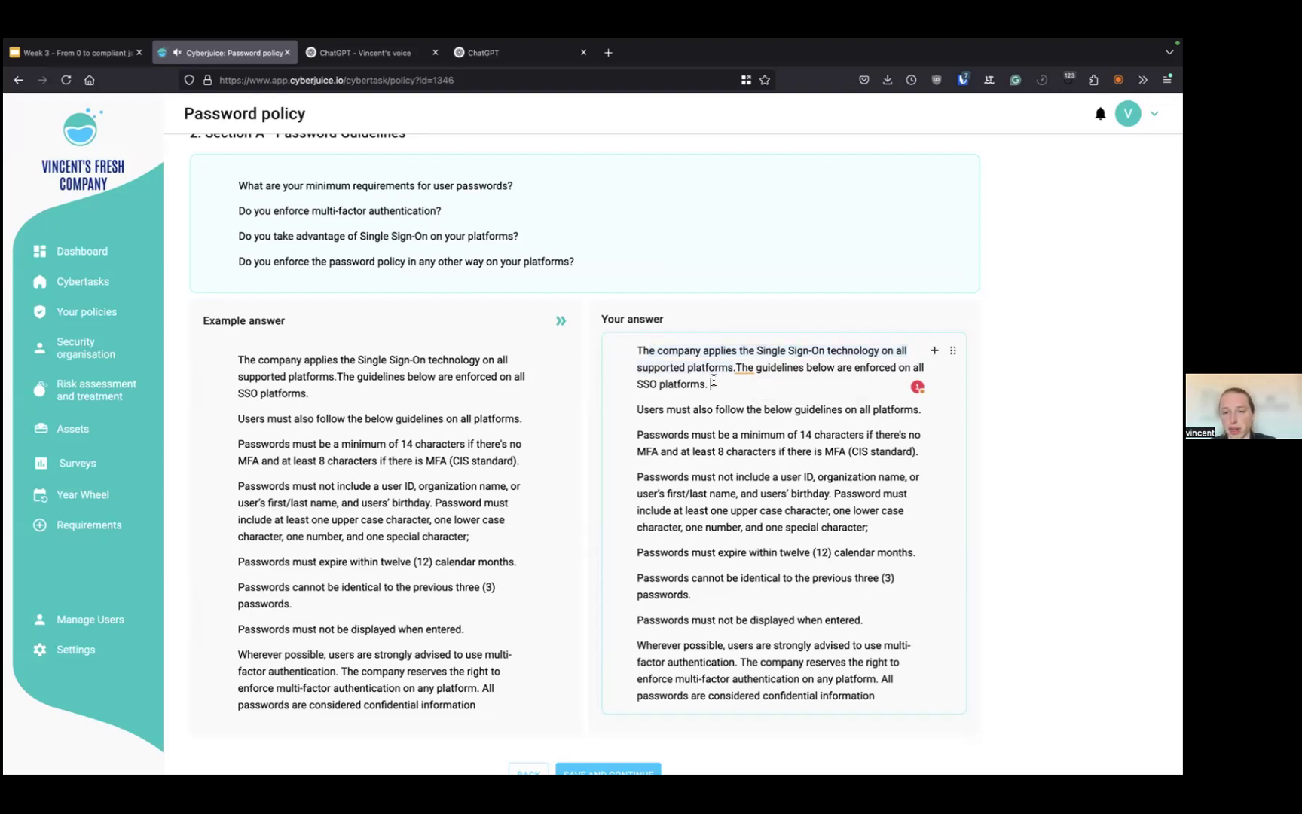
drag(735, 387, 629, 346)
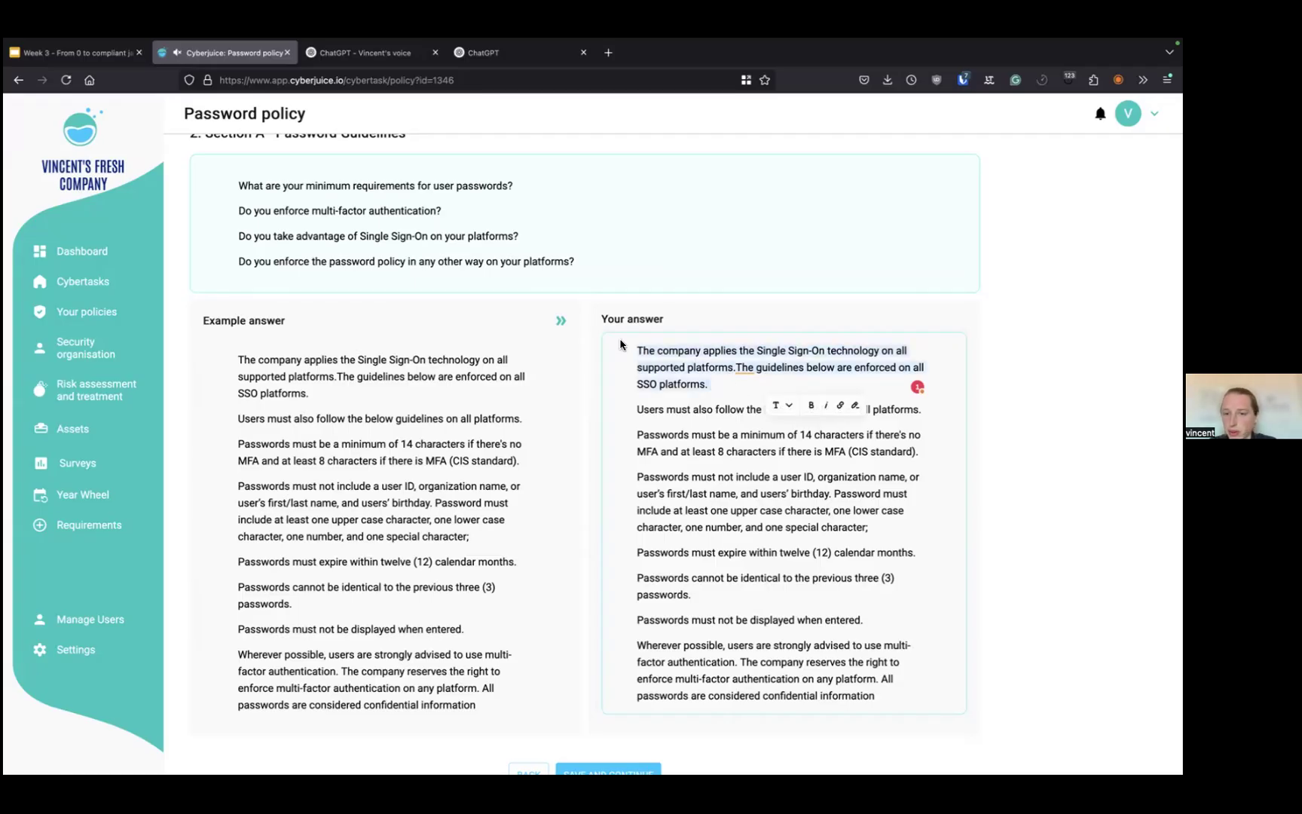
key(BackSpace)
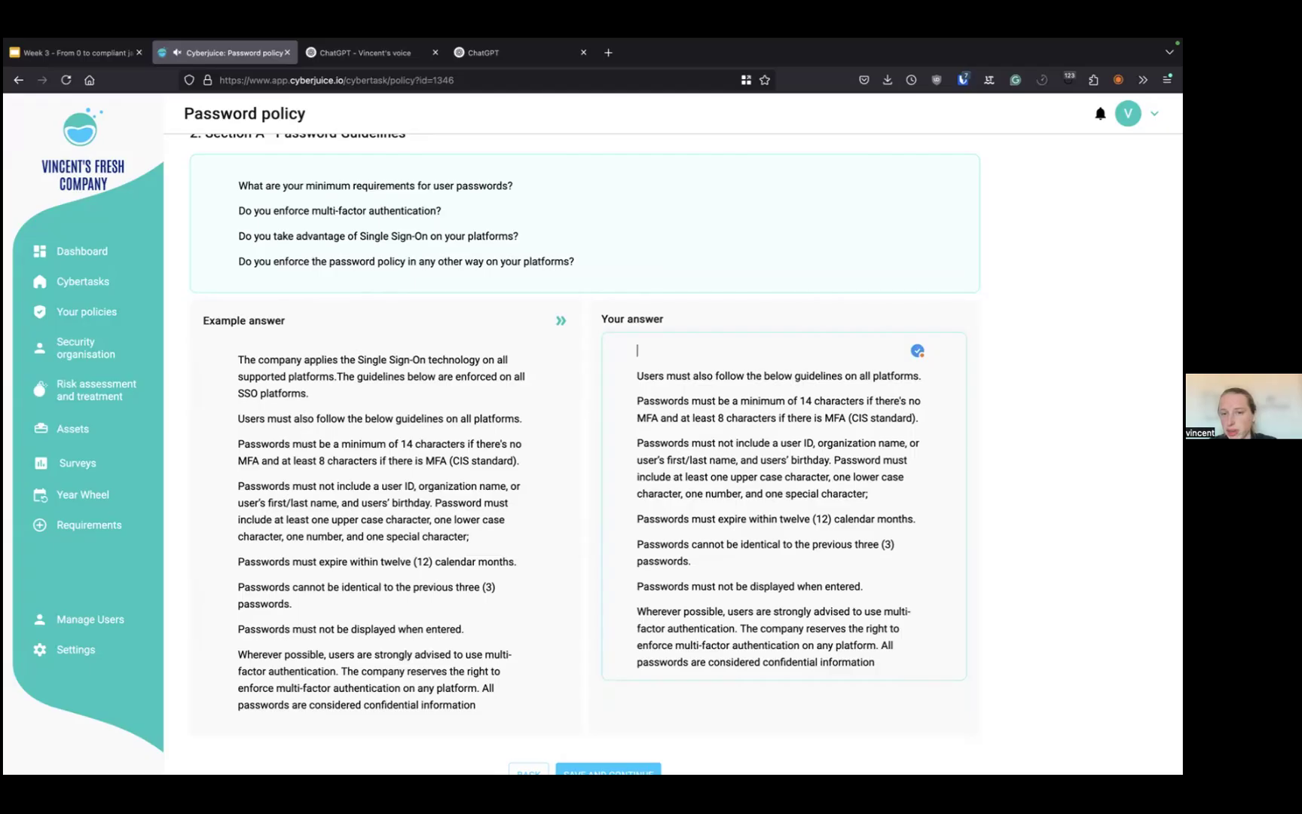
key(Delete)
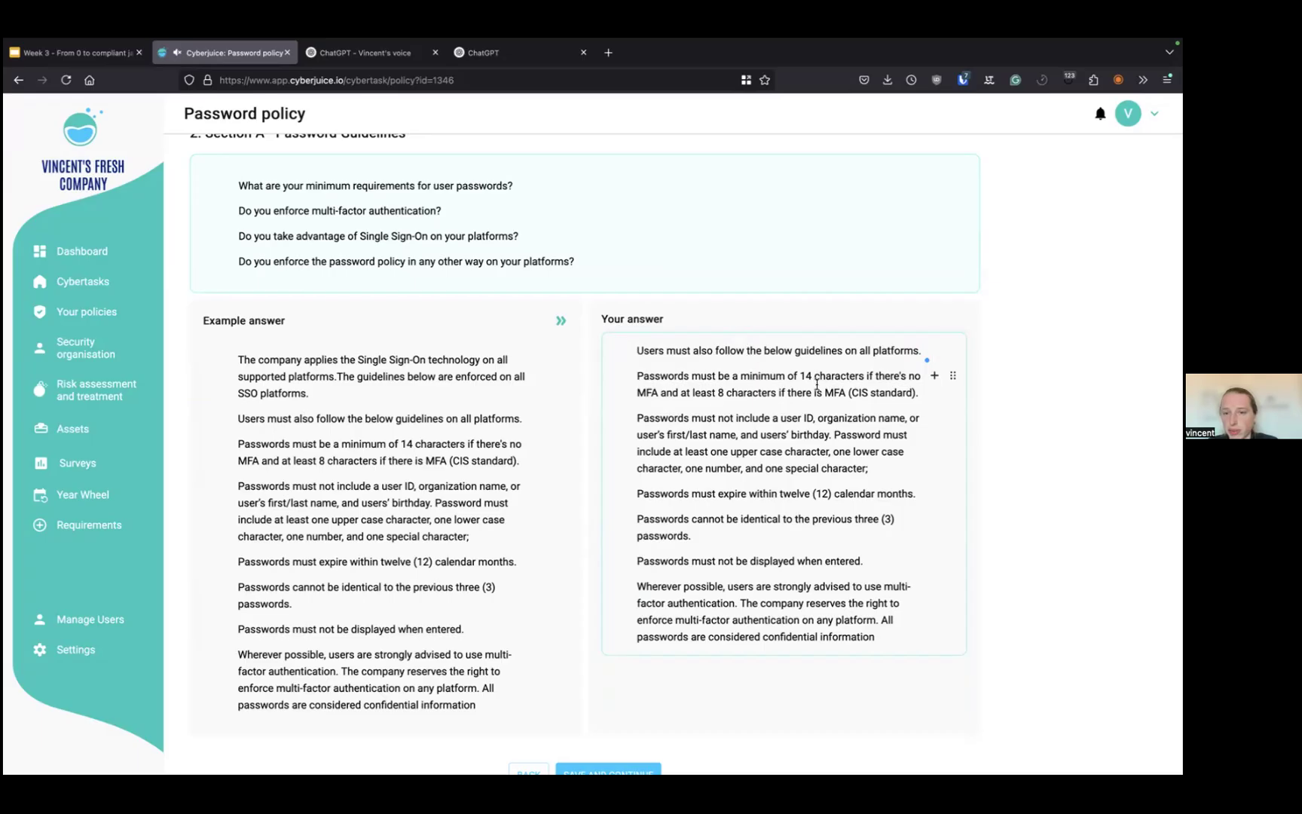
Examine the minimum password length requirement with and without MFA in the Password Guidelines answer
drag(691, 377, 912, 392)
click(870, 451)
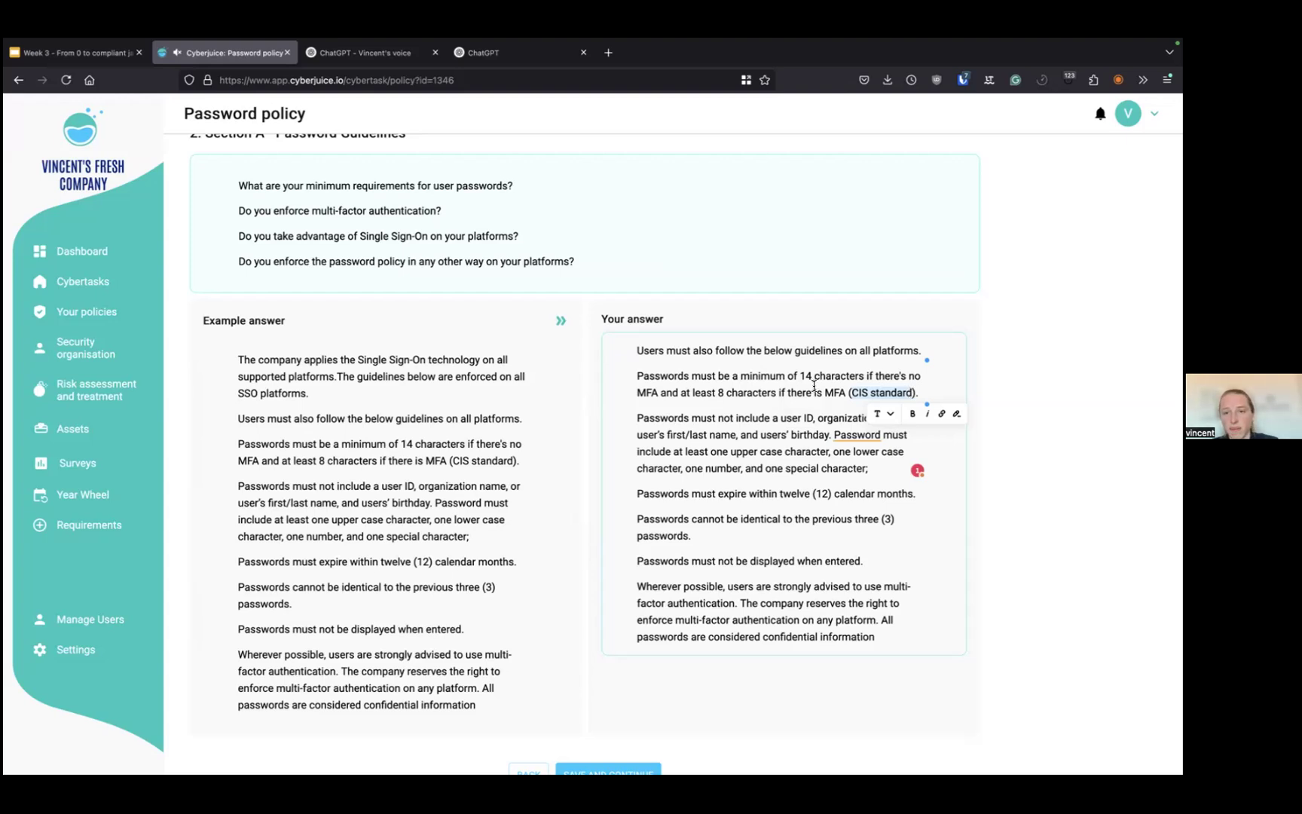
drag(799, 375, 913, 394)
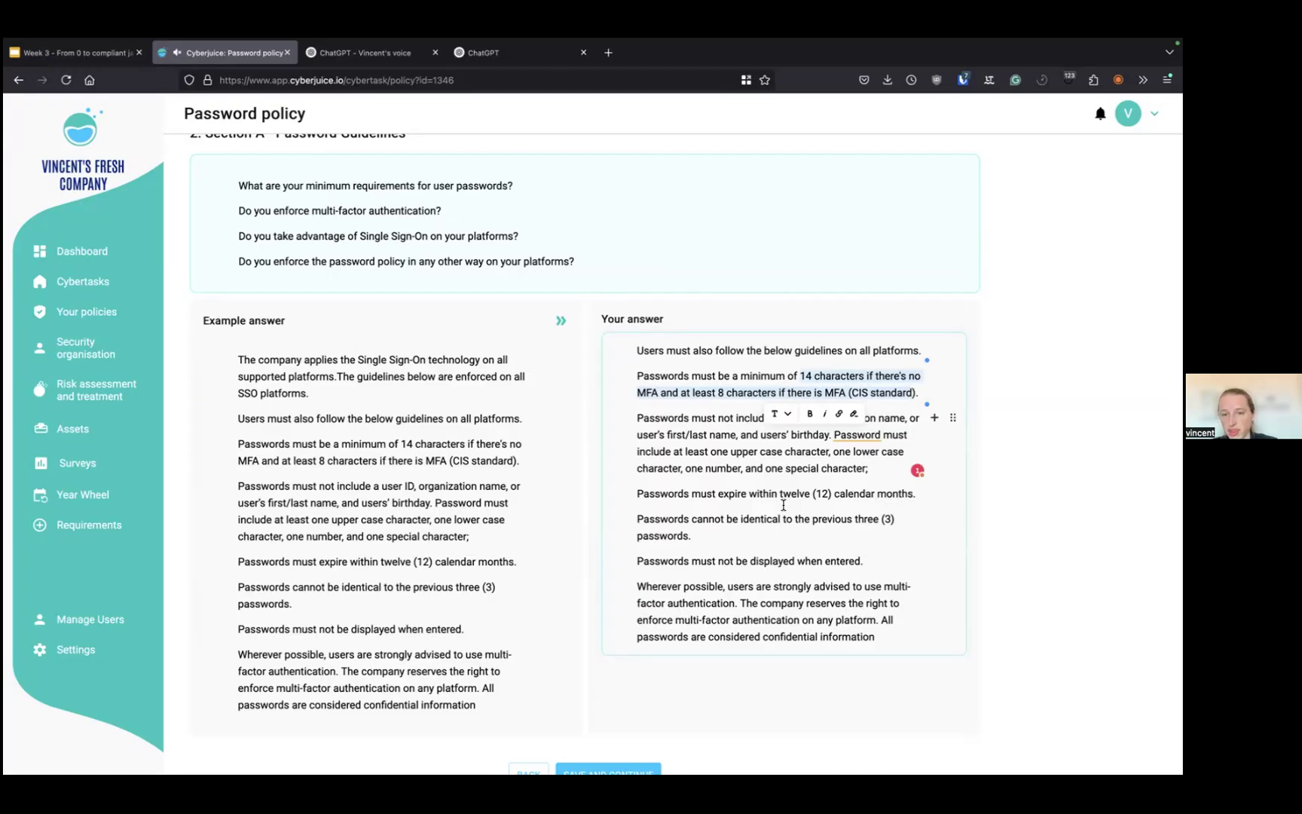
Delete the sentence requiring passwords to expire within twelve (12) calendar months from the Password Guidelines answer, then save the section and continue
scroll(691, 487, down, 2)
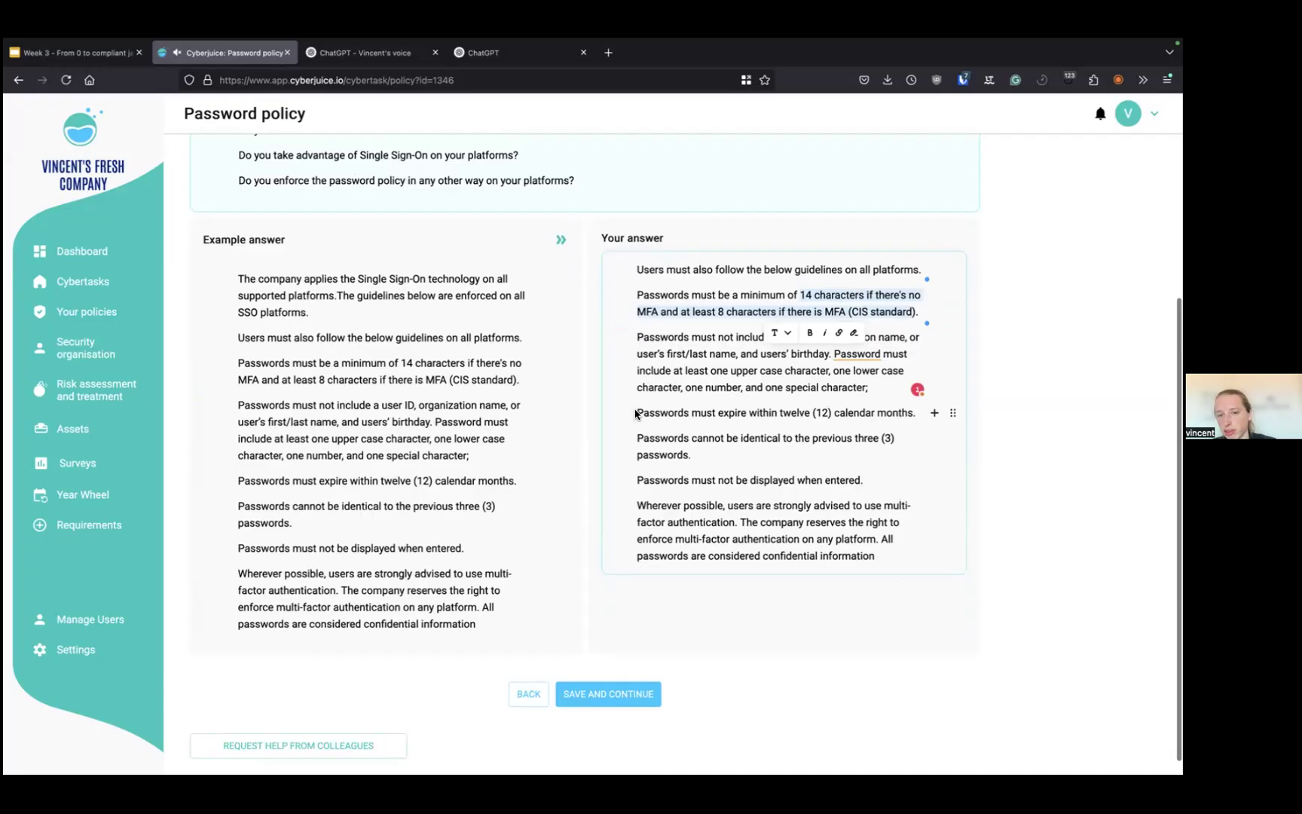
drag(638, 412, 913, 412)
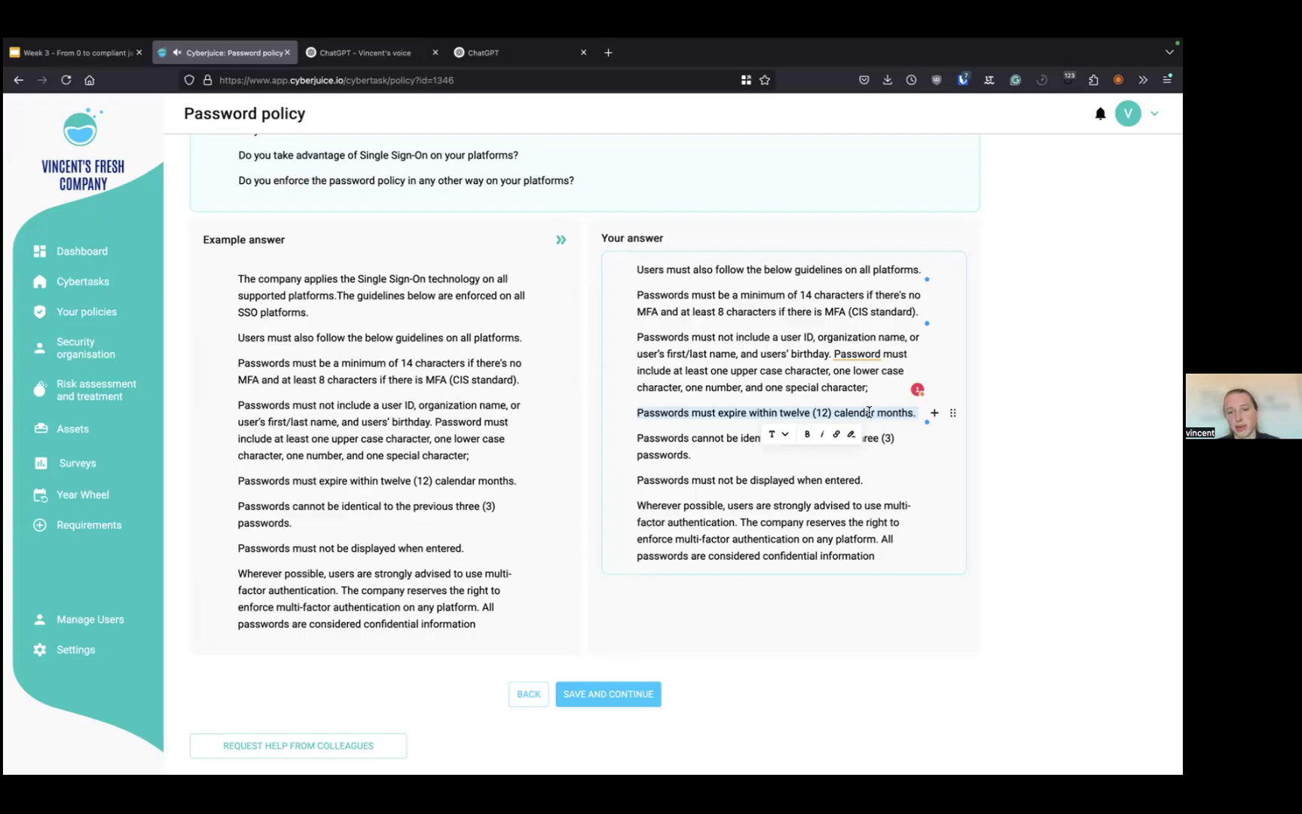
key(BackSpace)
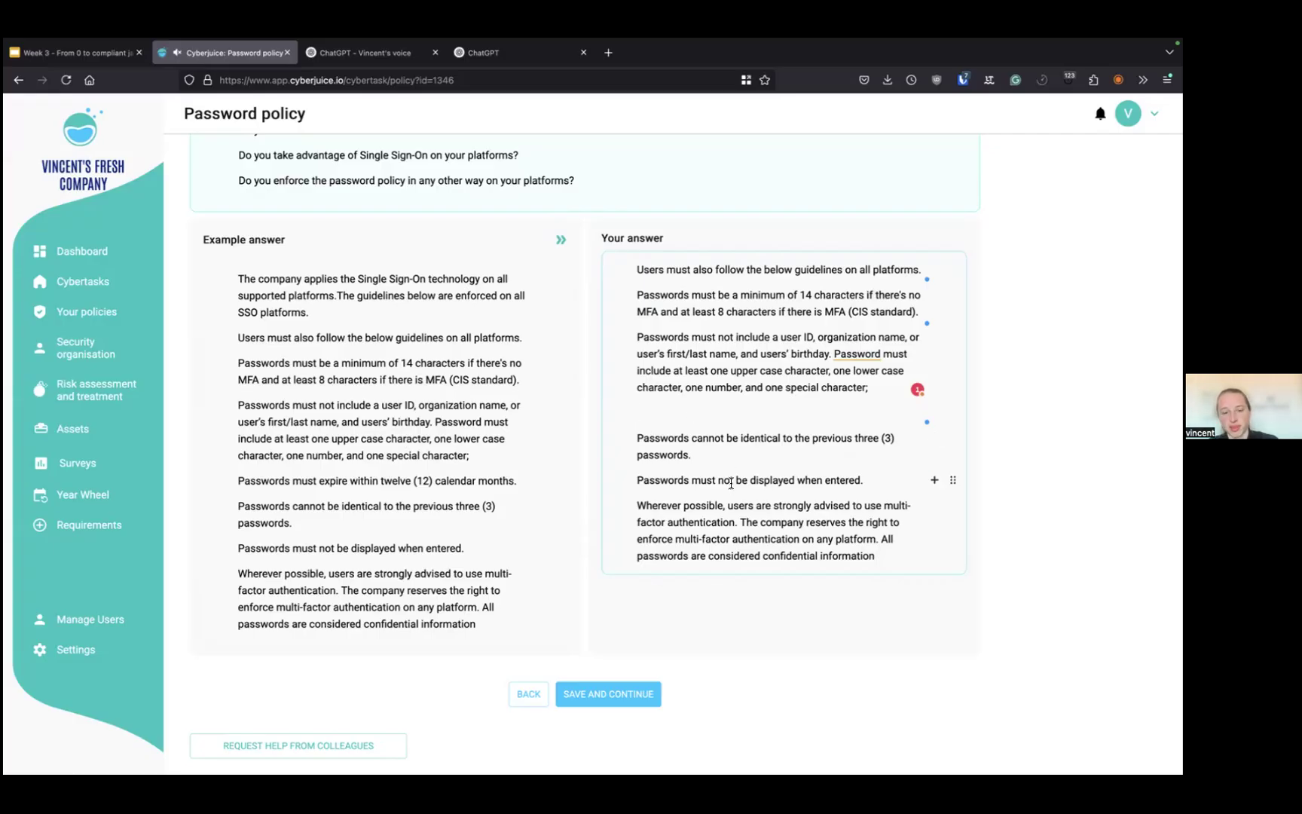
click(624, 691)
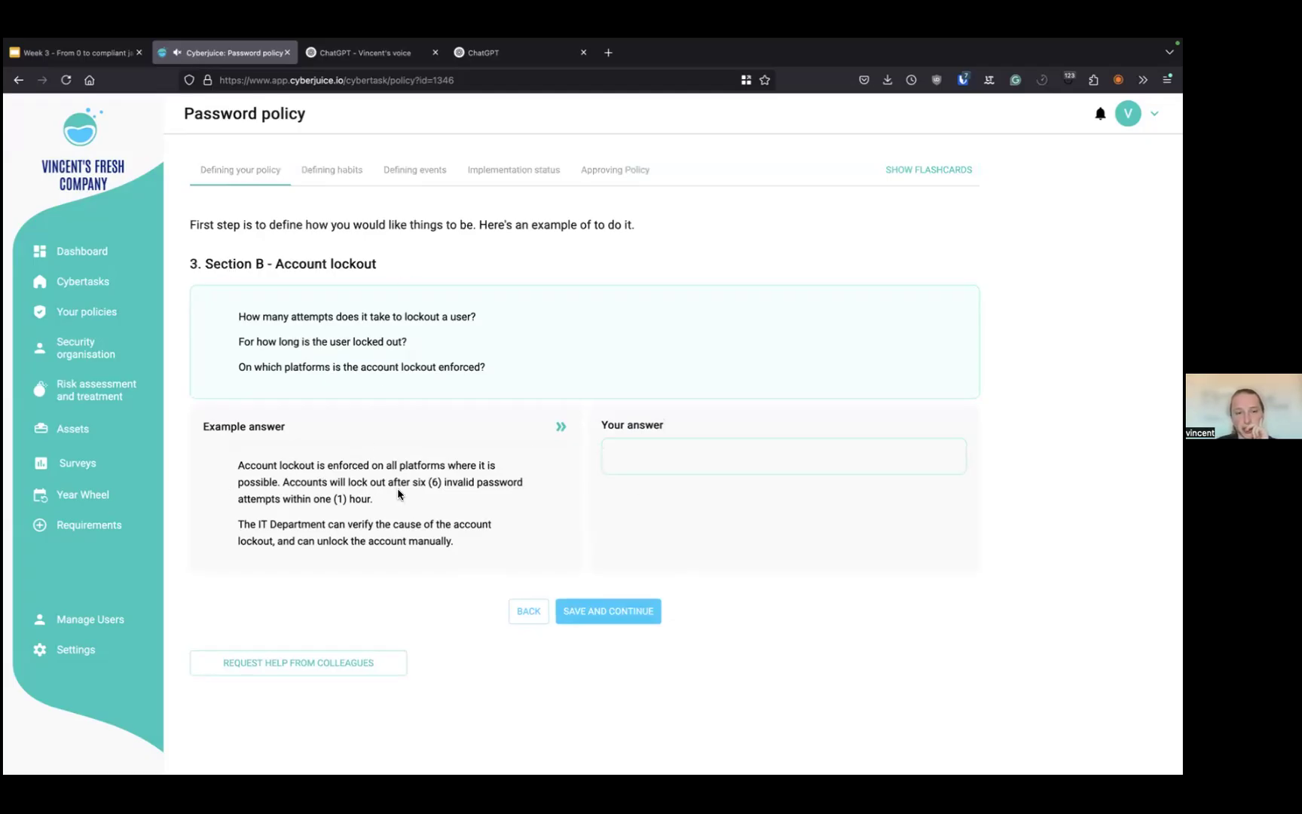
Continue past Section B - Account lockout with an empty answer, and save Section C - Storage of Passwords & Password Sharing with its example answer
click(595, 612)
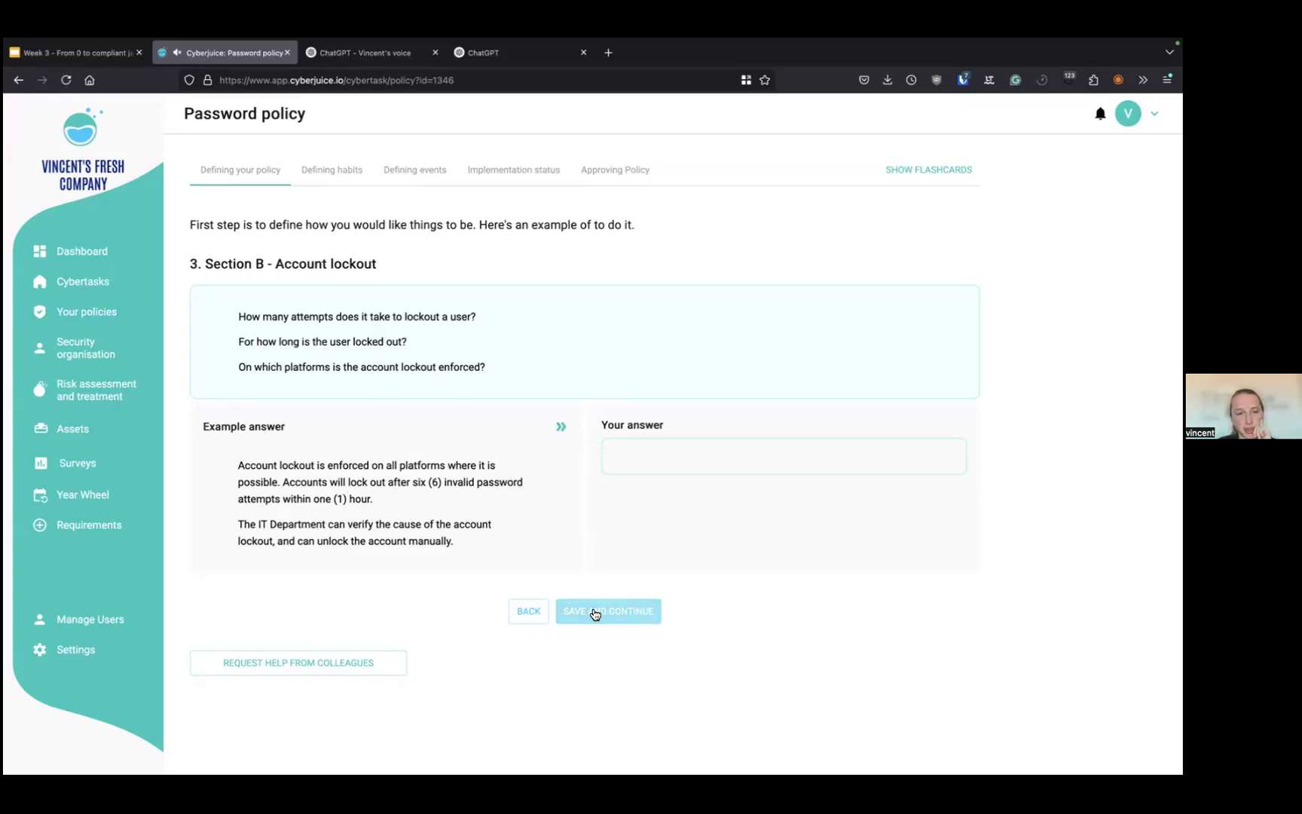
click(595, 613)
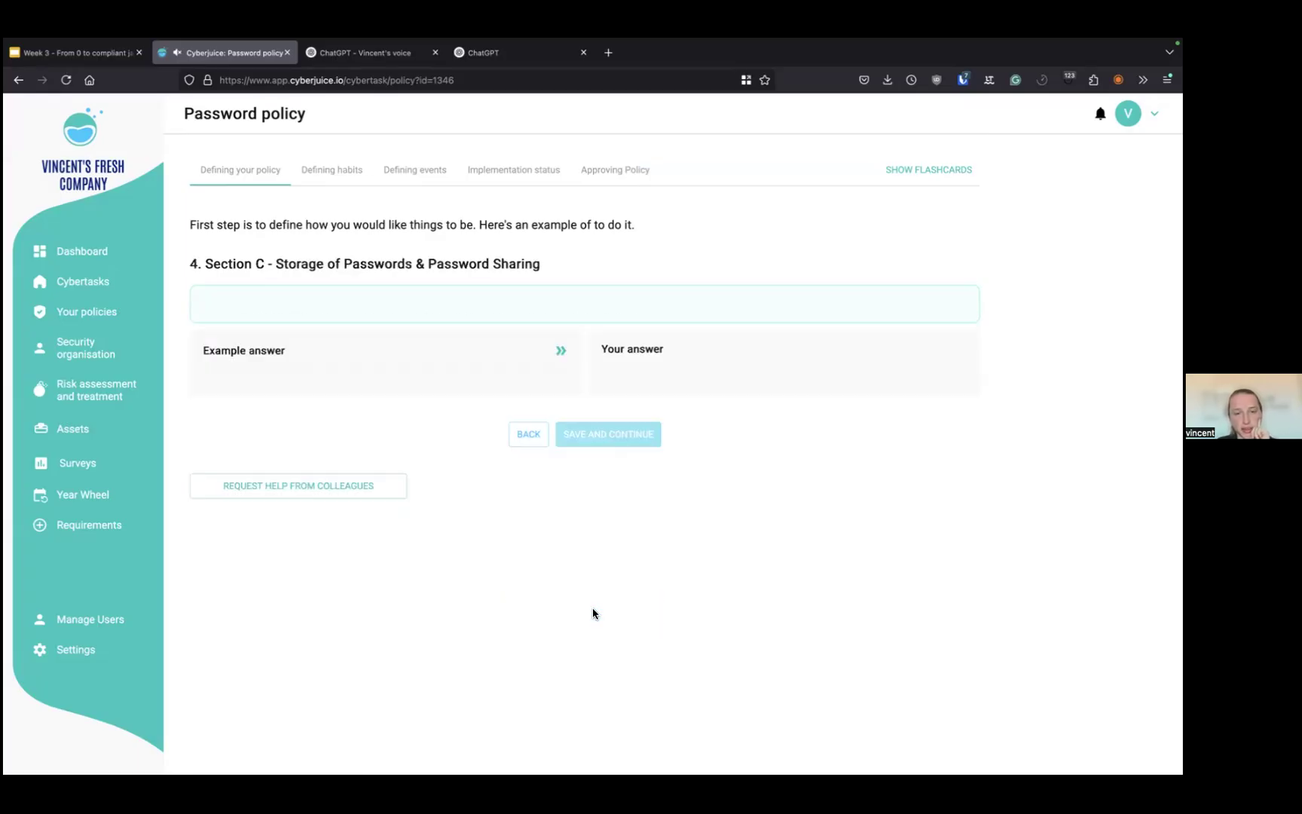
scroll(592, 612, down, 3)
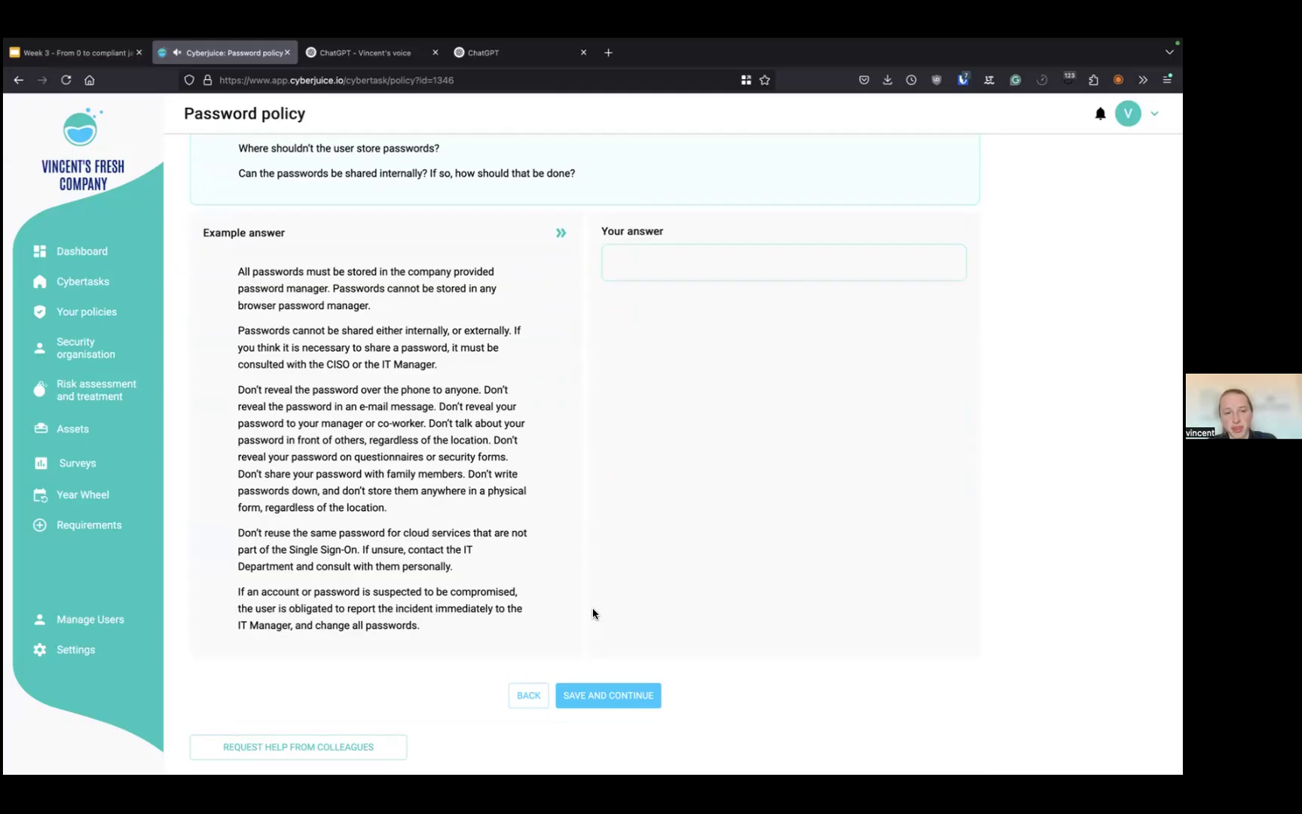
drag(388, 507, 268, 360)
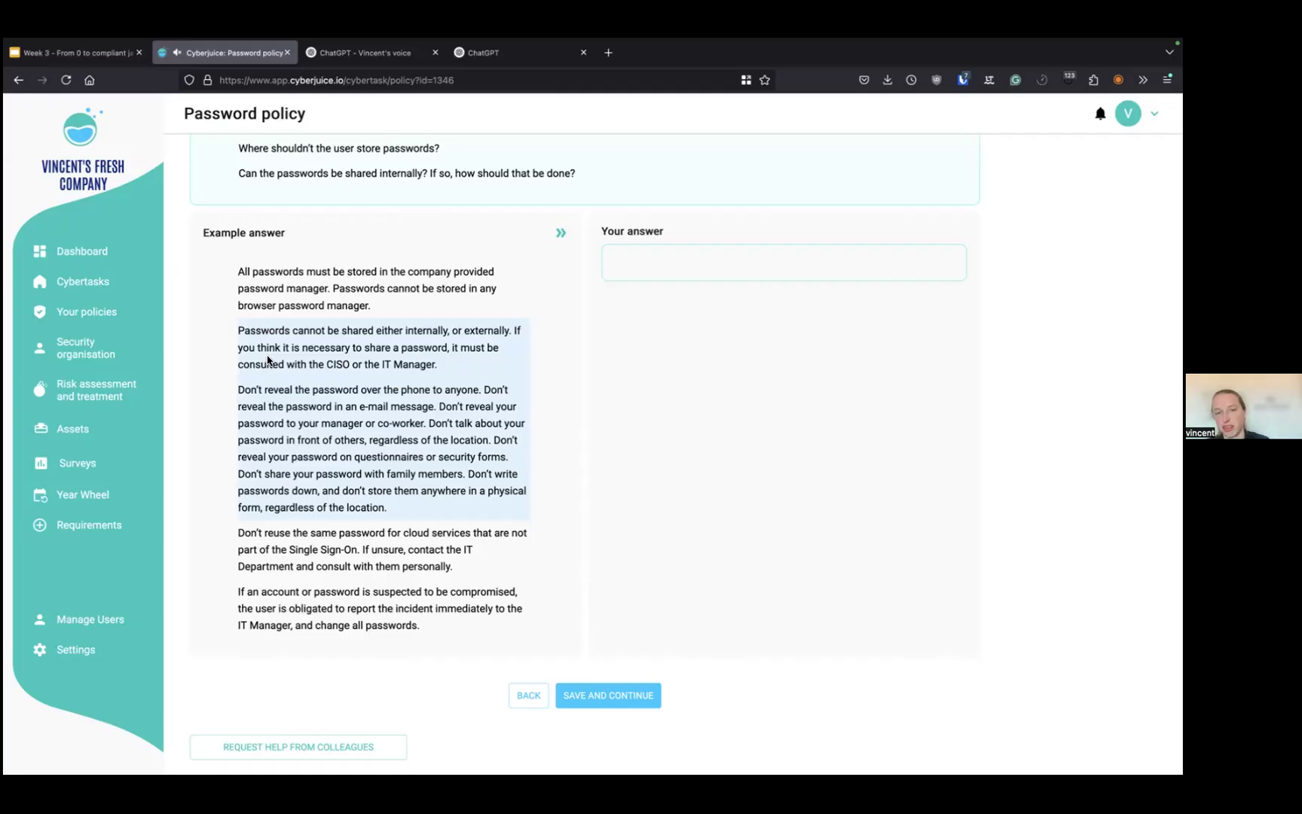
click(562, 233)
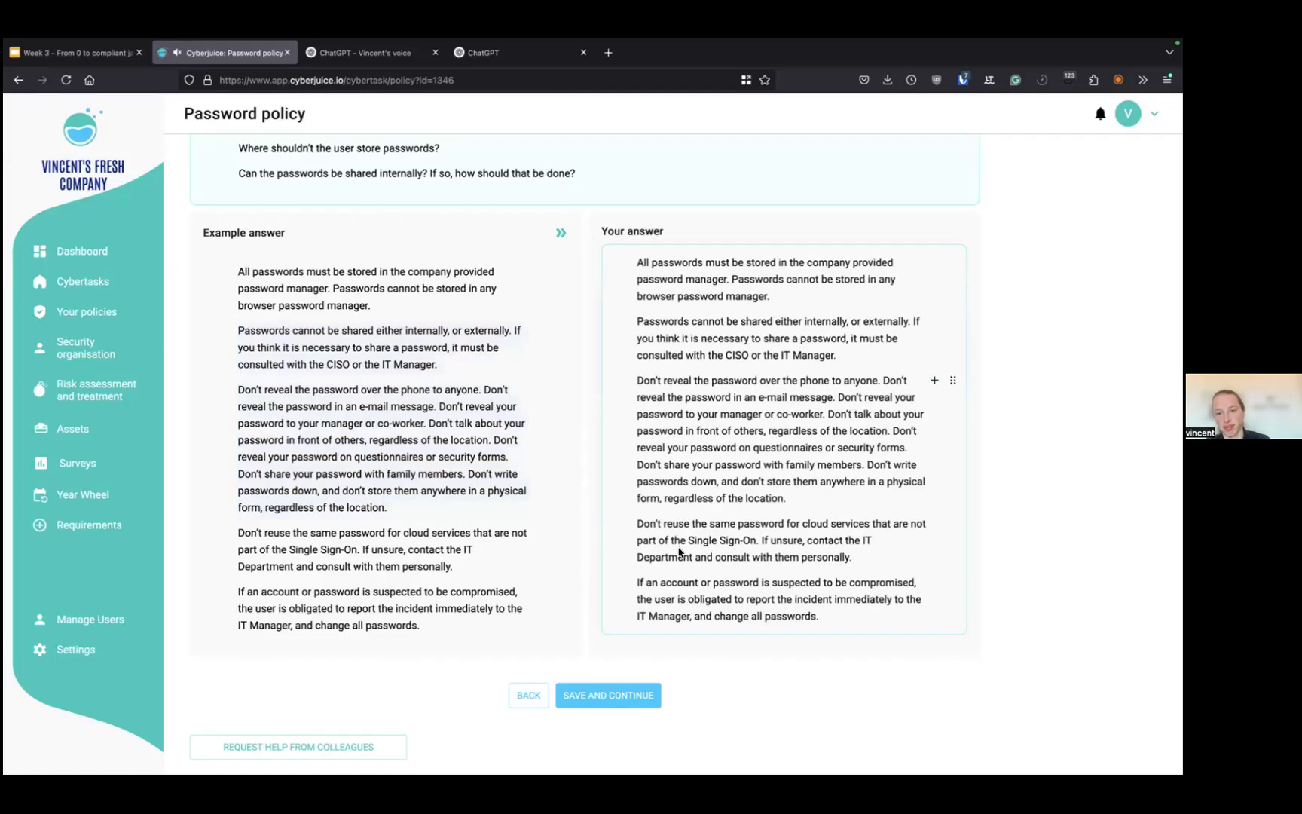
click(615, 697)
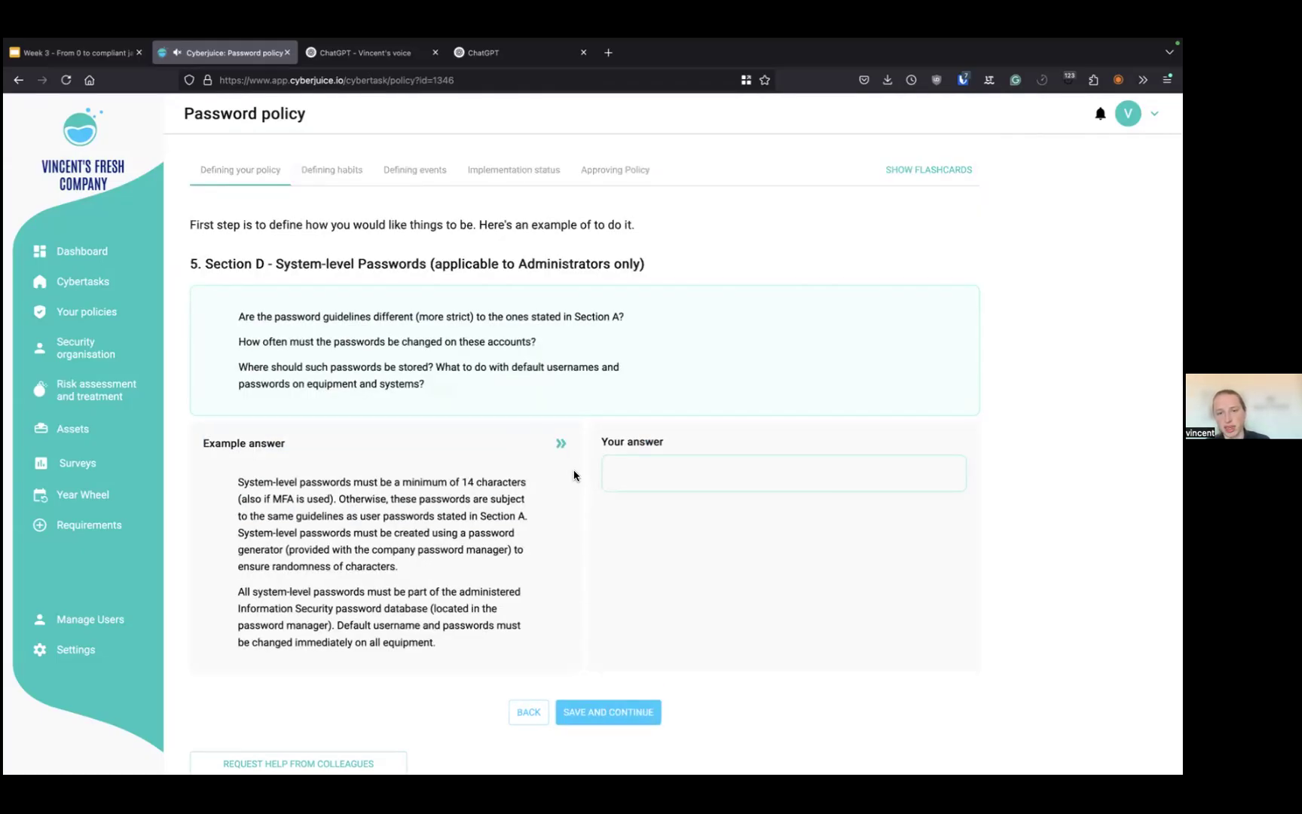
Copy the example answers into Section D - System-level Passwords and Records or evidence, saving each section and continuing
click(561, 445)
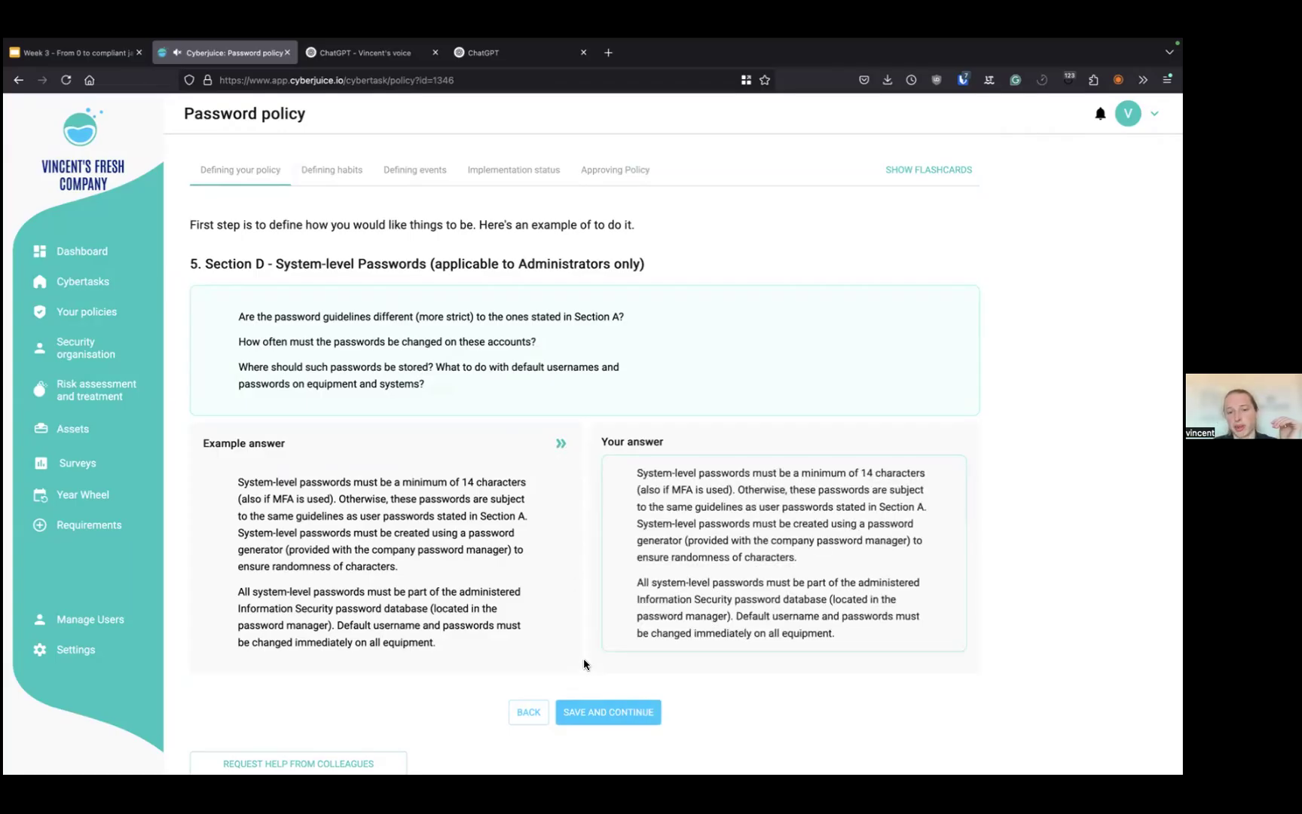
click(586, 716)
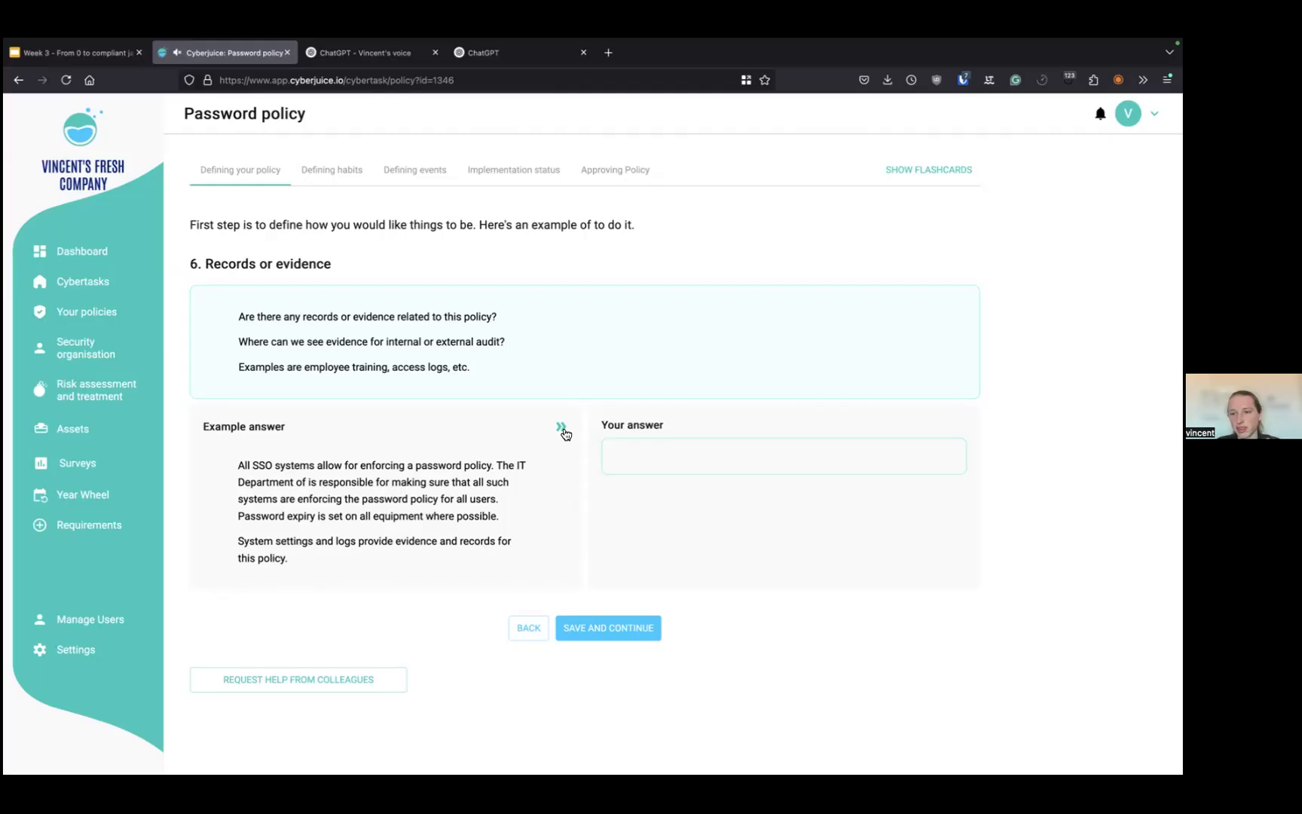
click(560, 427)
click(590, 637)
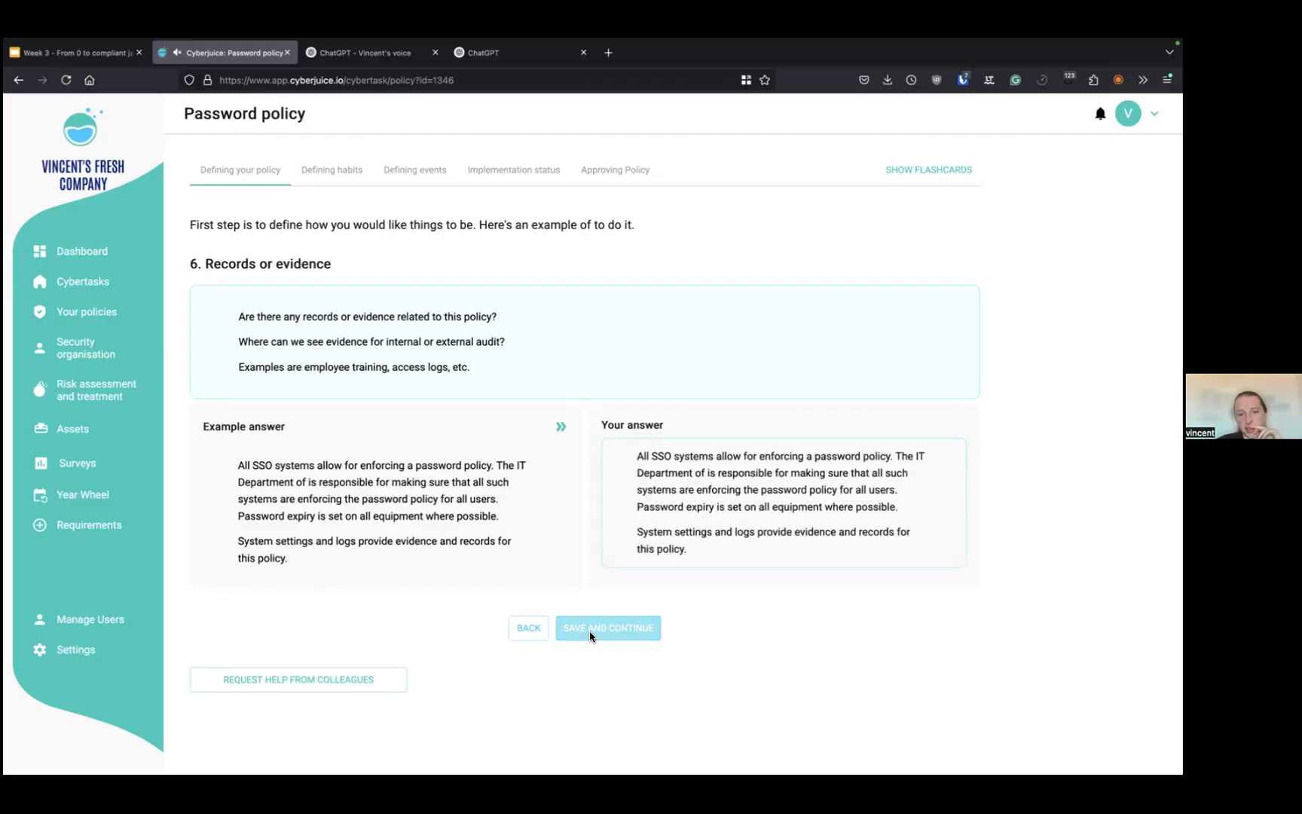
Review the recommended habits for all employees and select "Never share your password with anyone"
scroll(620, 473, down, 3)
scroll(619, 473, up, 2)
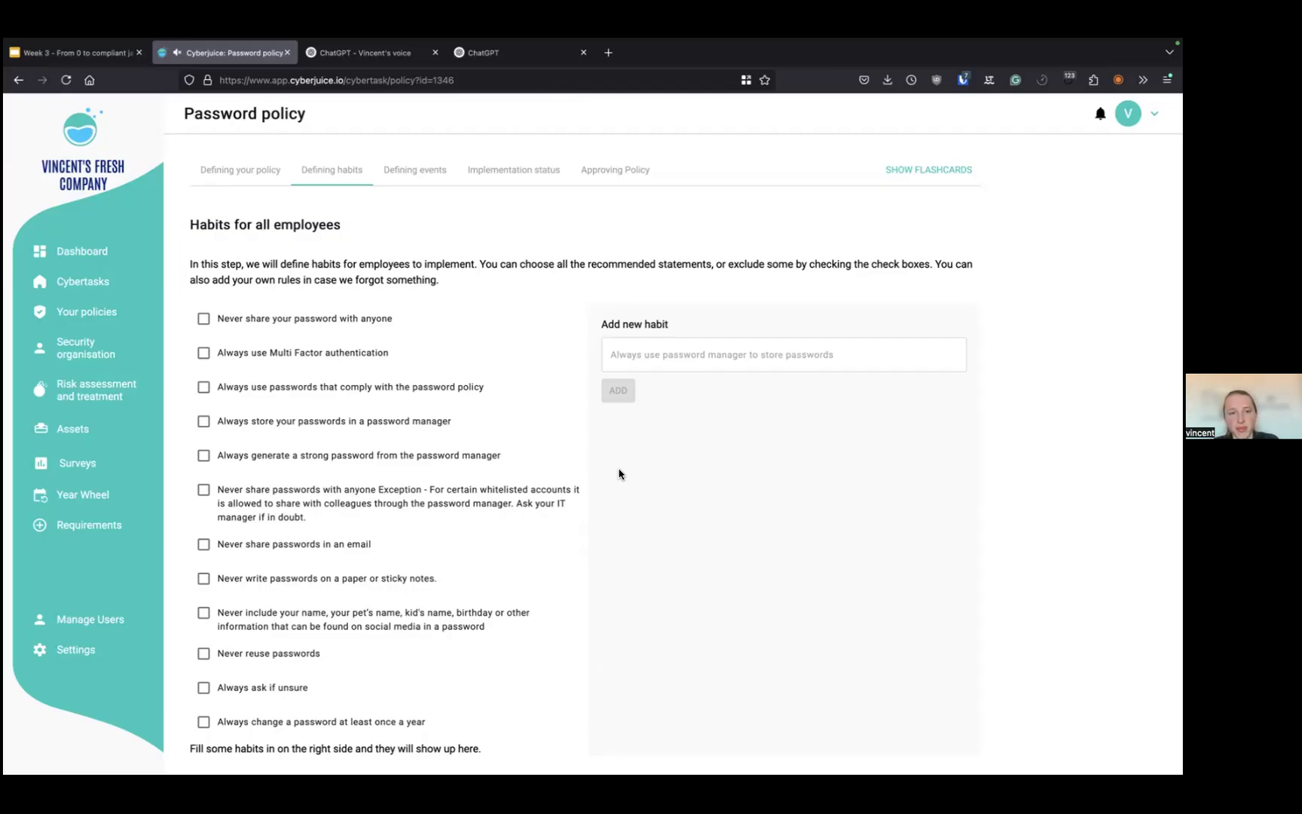
scroll(301, 250, down, 1)
scroll(302, 250, up, 1)
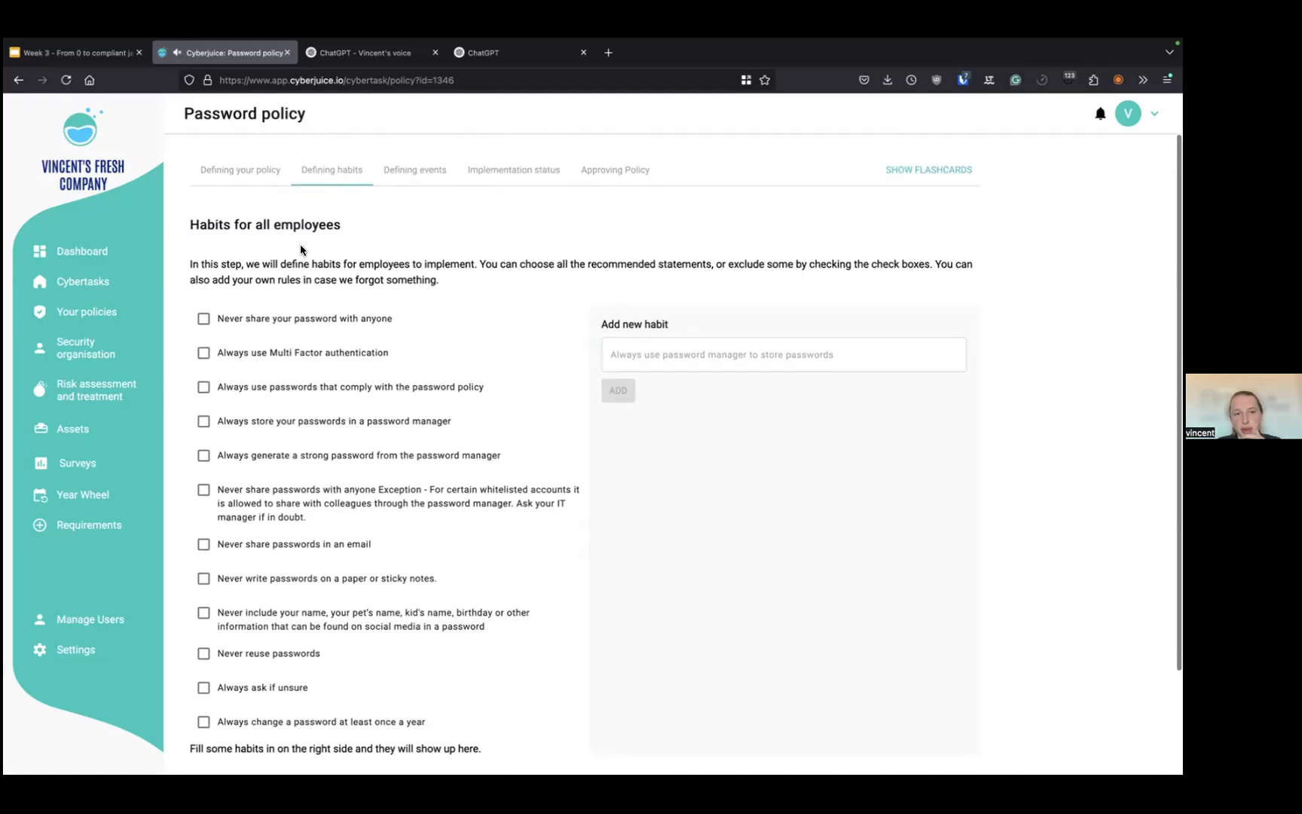
scroll(301, 249, down, 1)
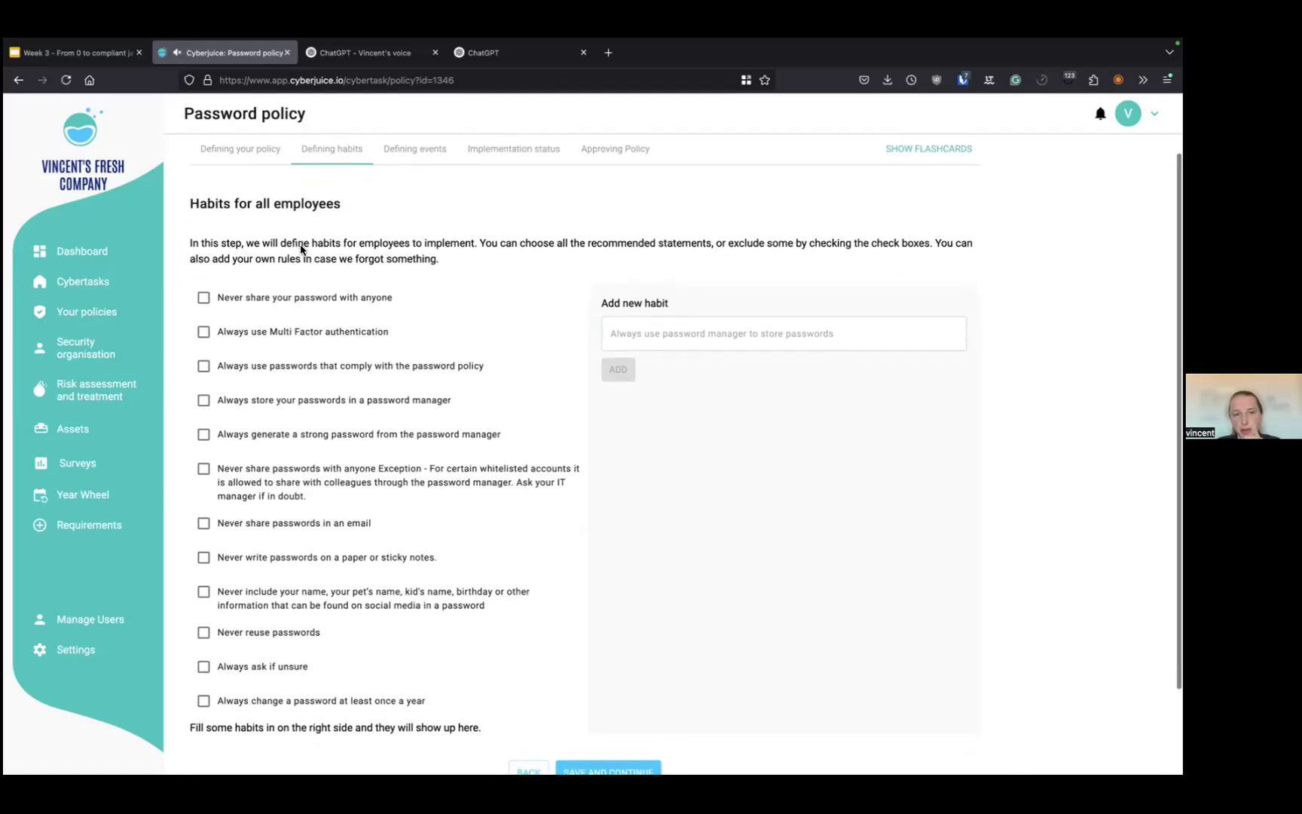
scroll(301, 245, down, 1)
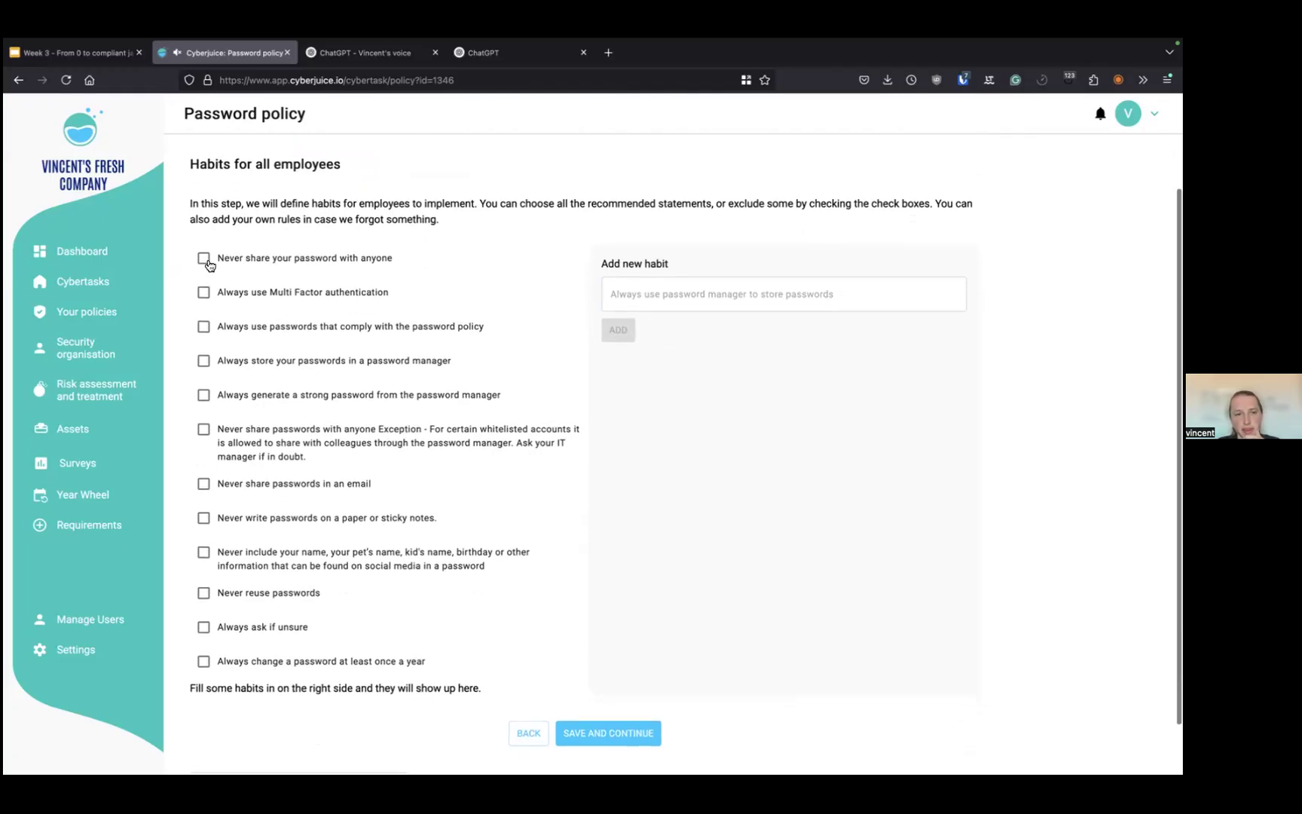
click(203, 260)
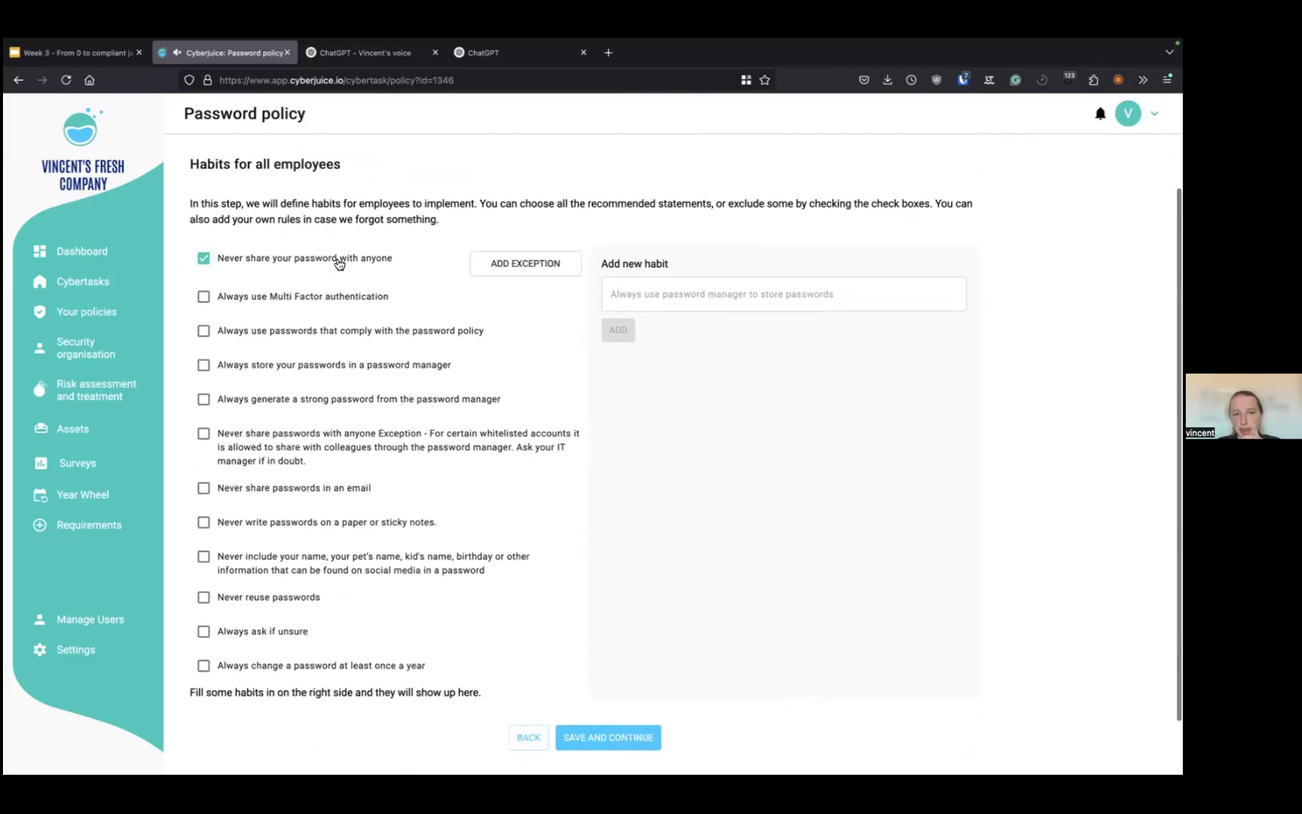
click(498, 279)
click(468, 434)
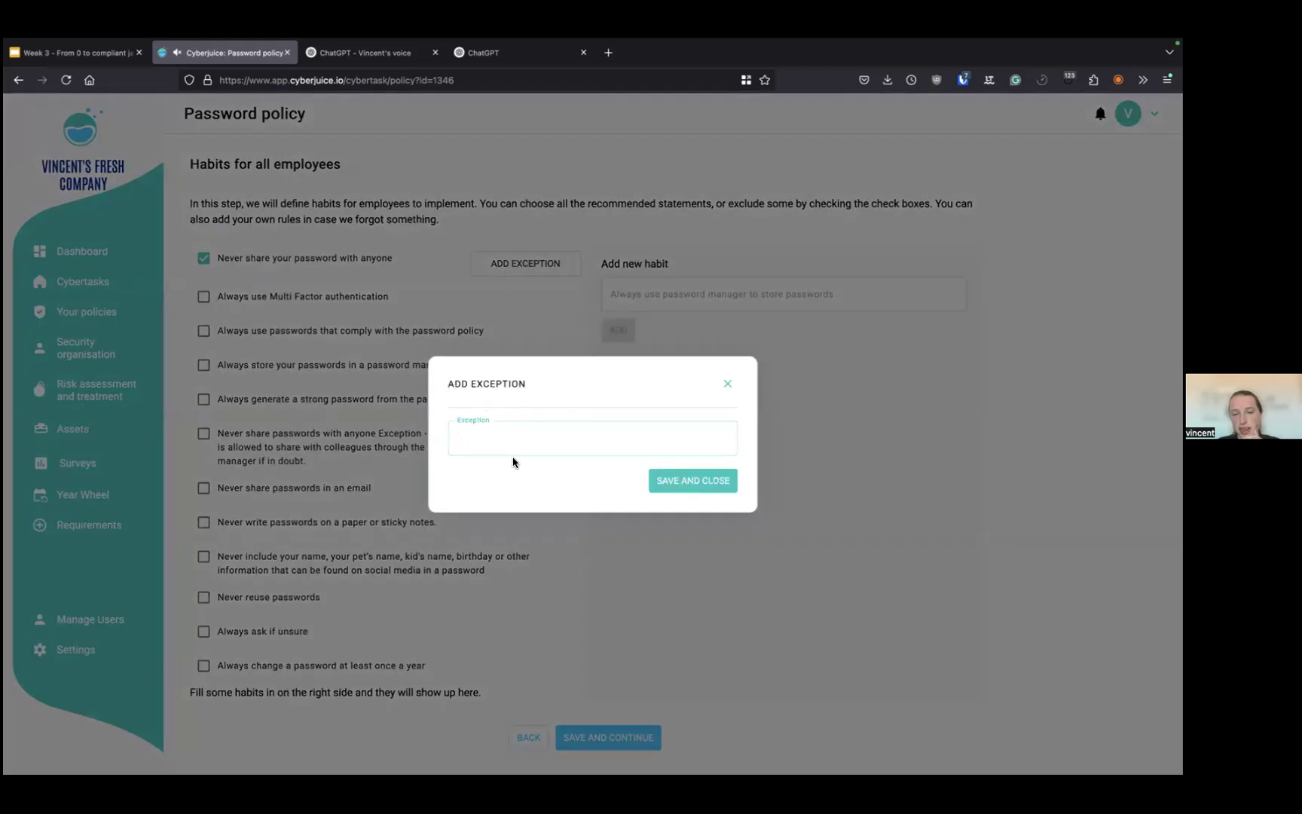
click(727, 383)
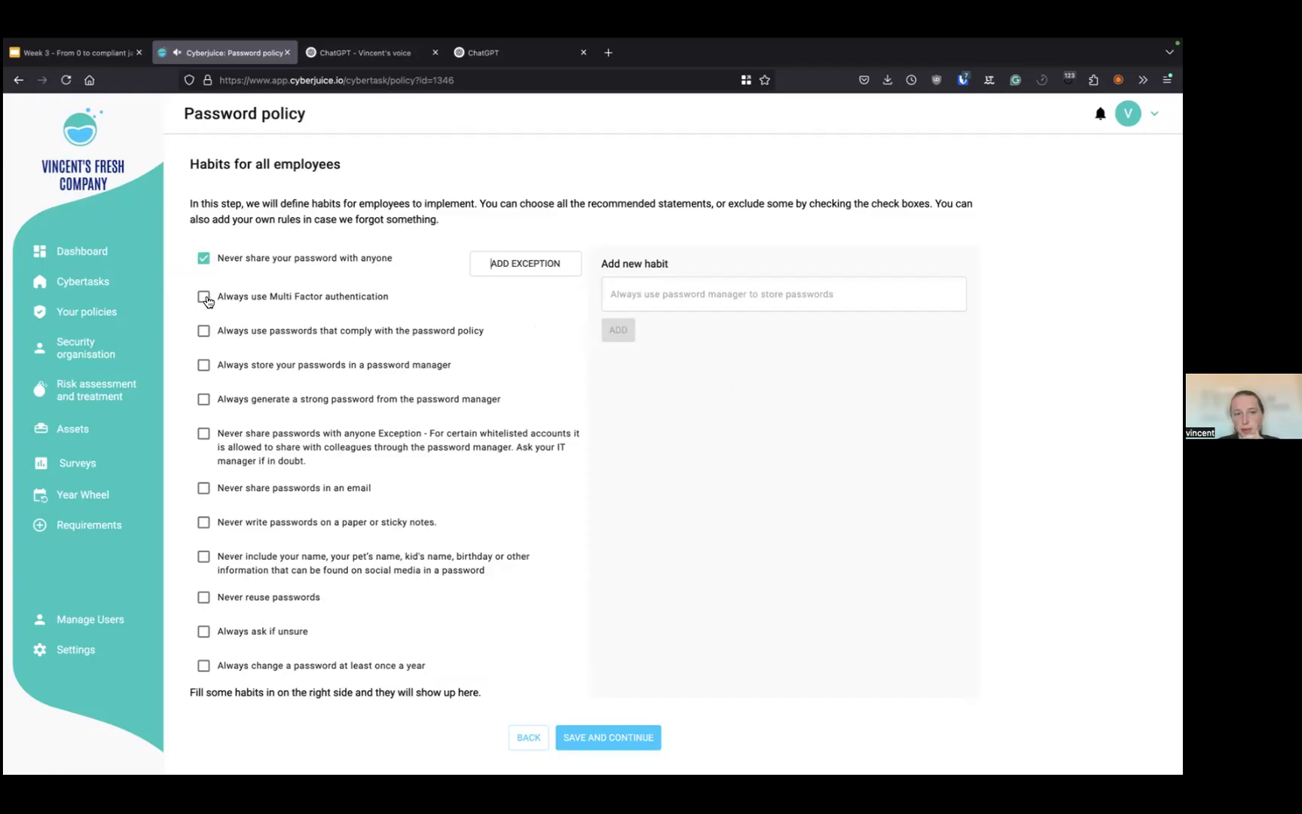
Select the habits "Always use Multi Factor authentication" and "Always use passwords that comply with the password policy"
click(207, 300)
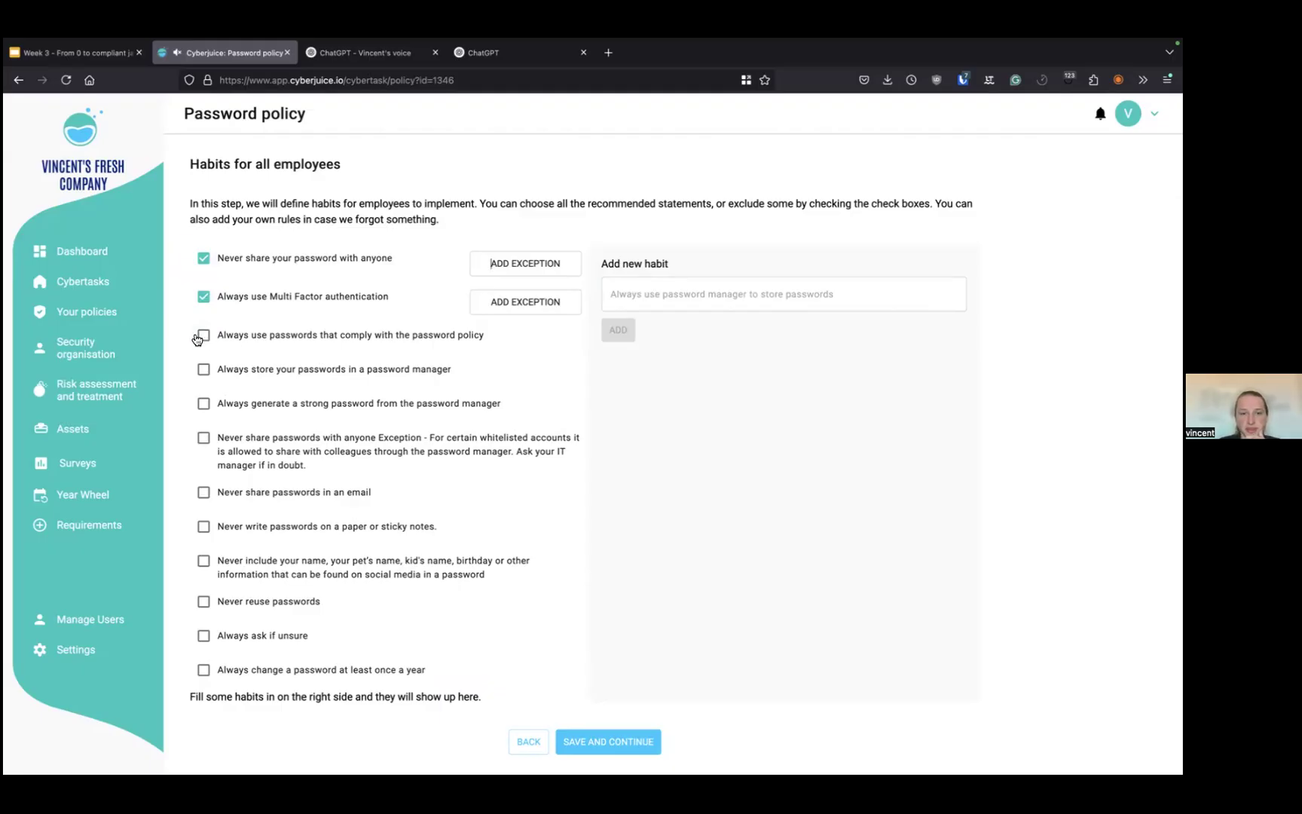
click(205, 338)
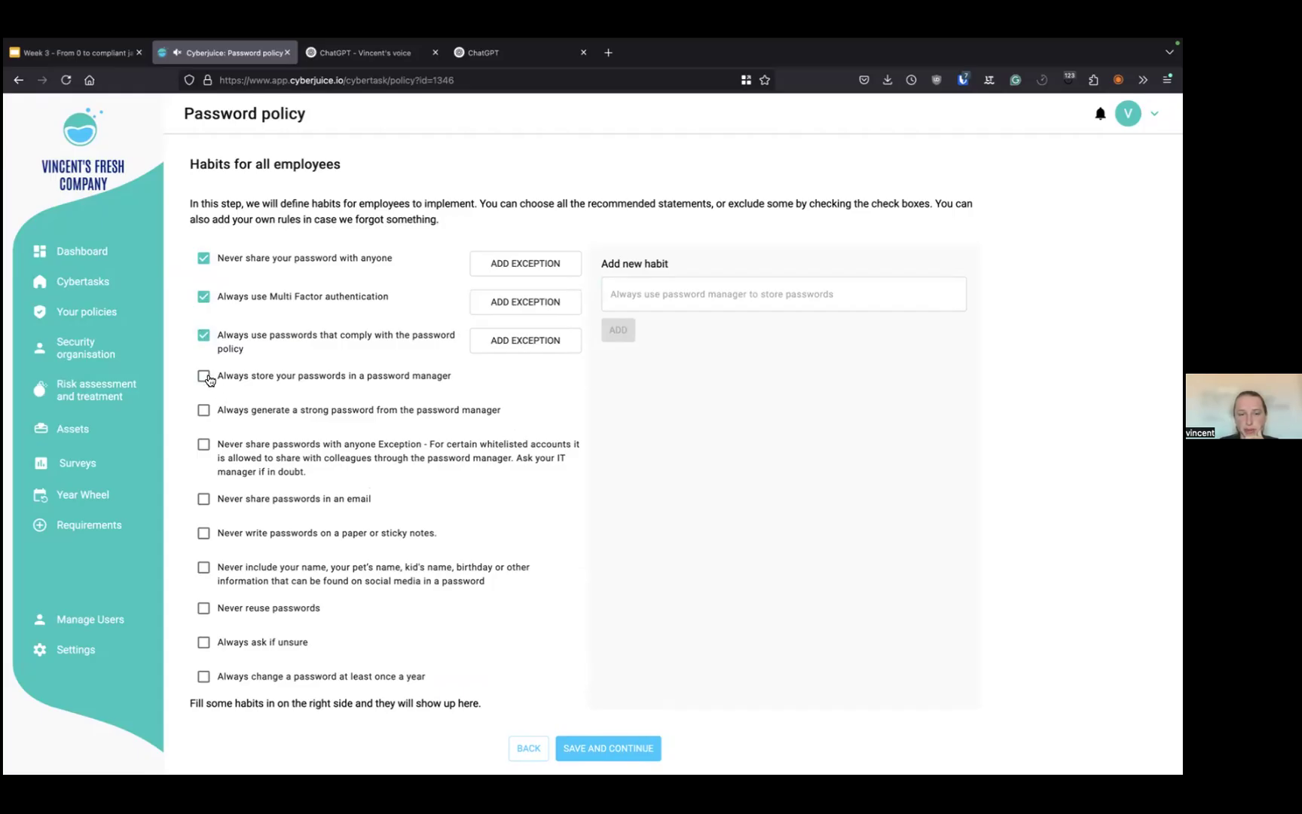
drag(378, 376, 426, 376)
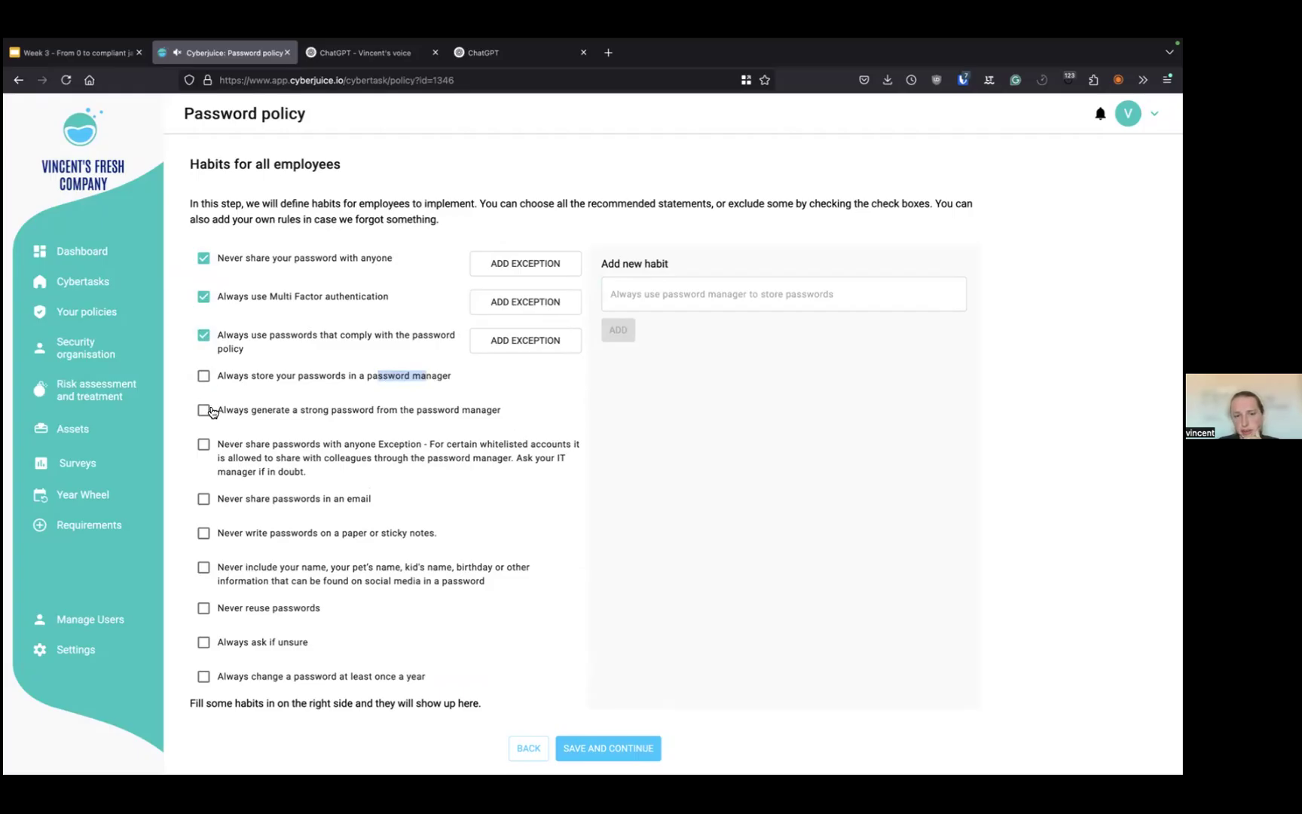
drag(367, 376, 473, 379)
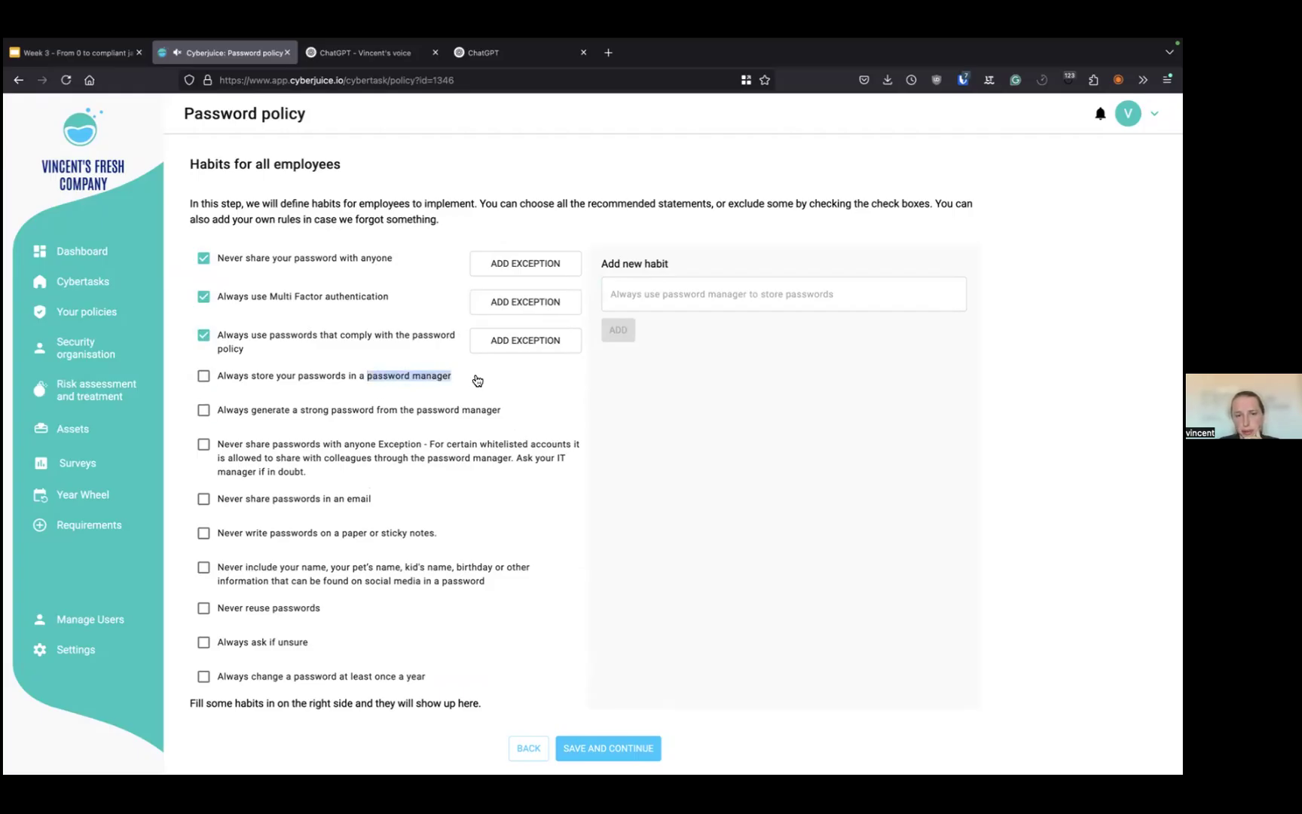
click(358, 385)
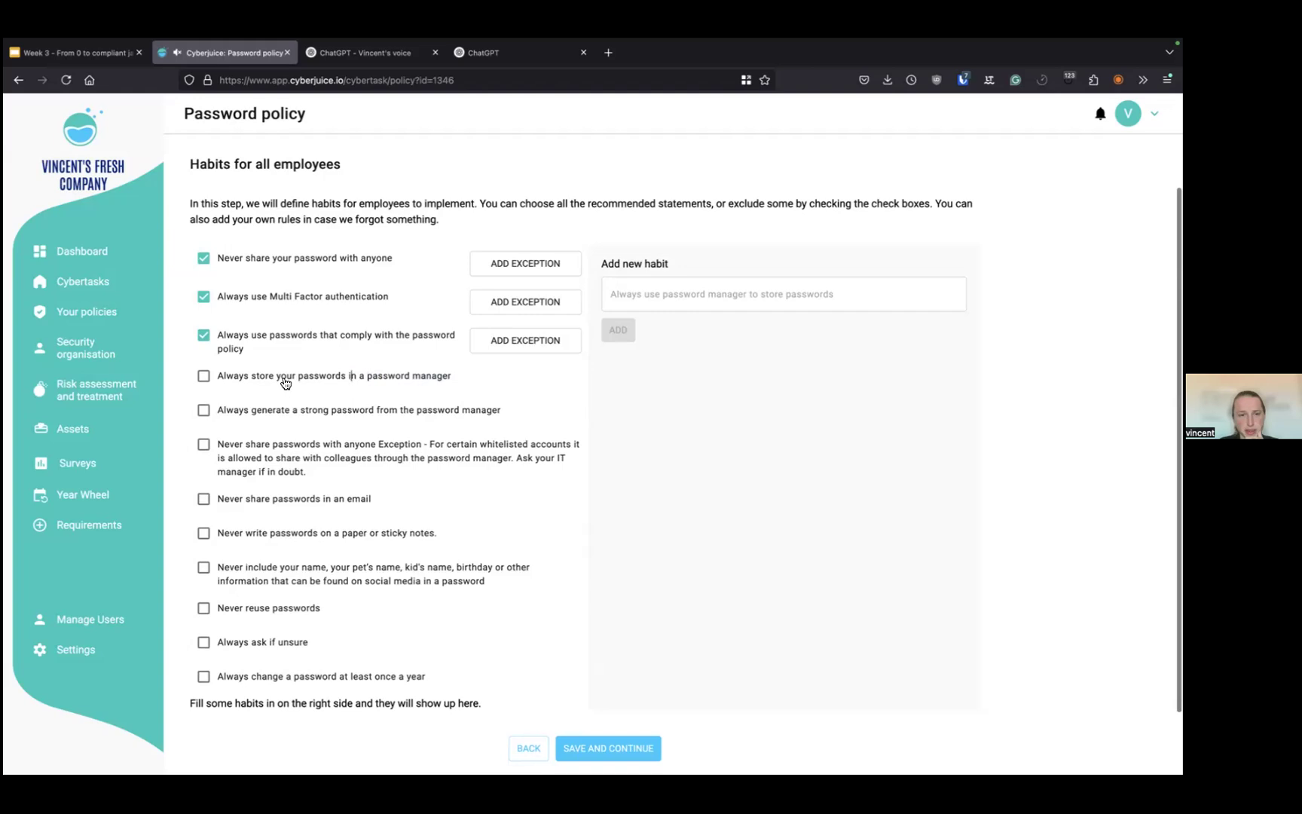
Select the habits on sharing passwords only for whitelisted accounts, never sharing them in an email, and never writing them on paper or sticky notes
scroll(245, 382, down, 1)
scroll(244, 382, down, 2)
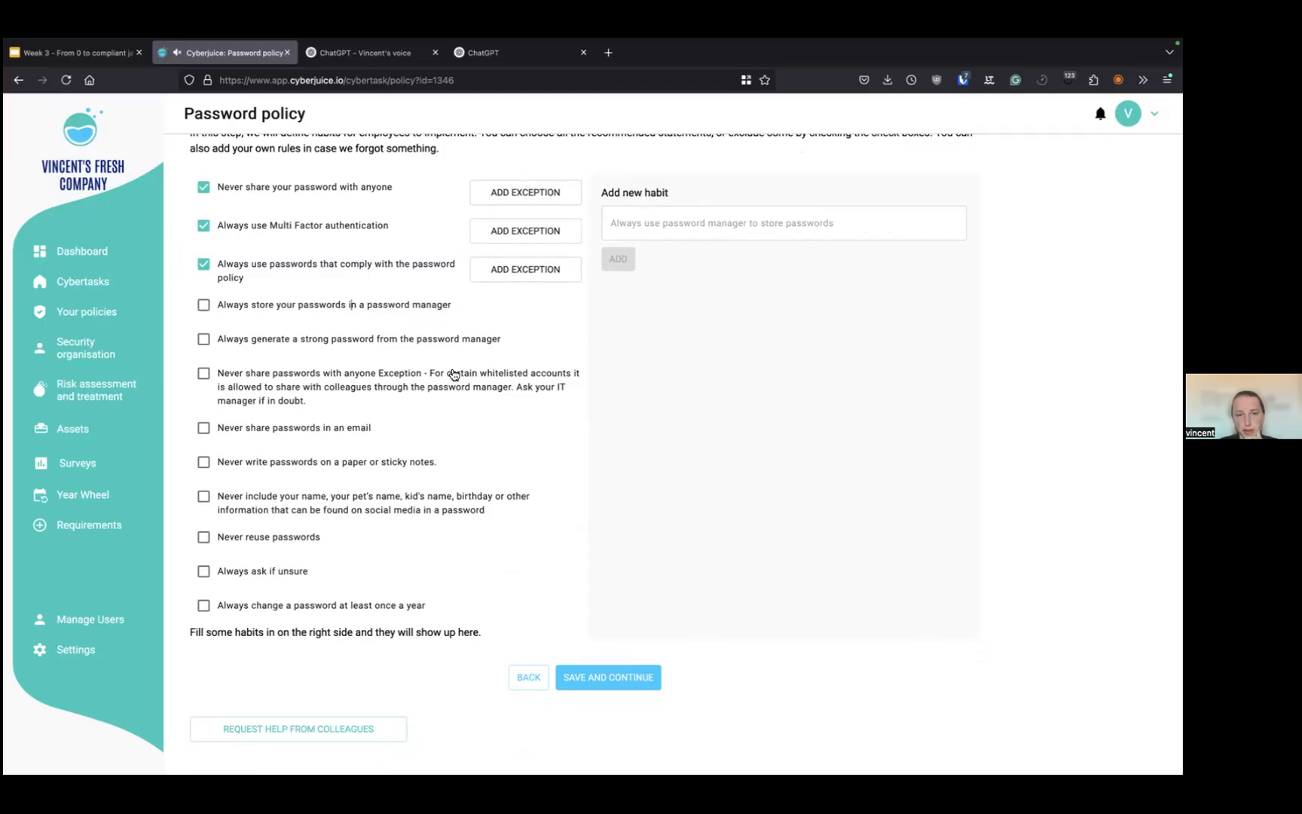
scroll(252, 389, down, 1)
click(523, 387)
scroll(422, 433, down, 1)
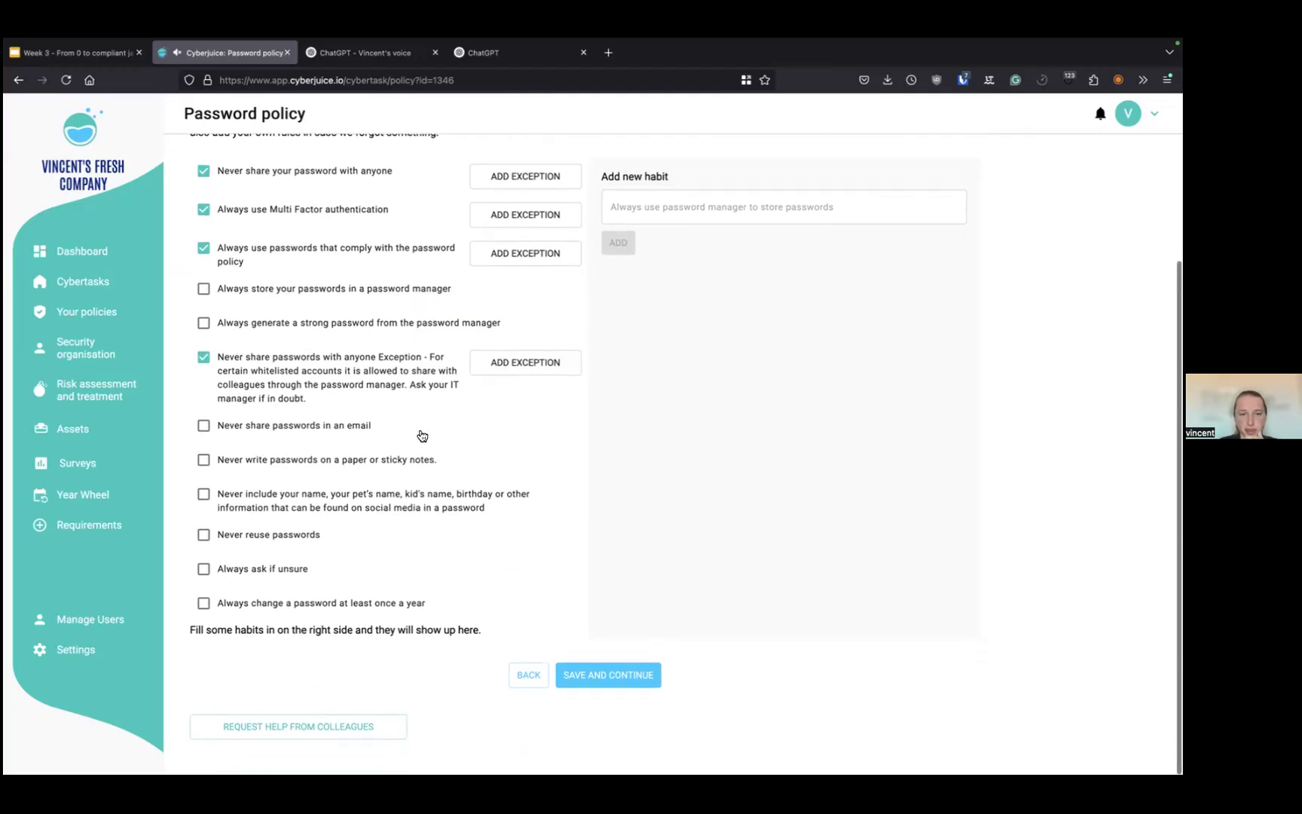
click(264, 434)
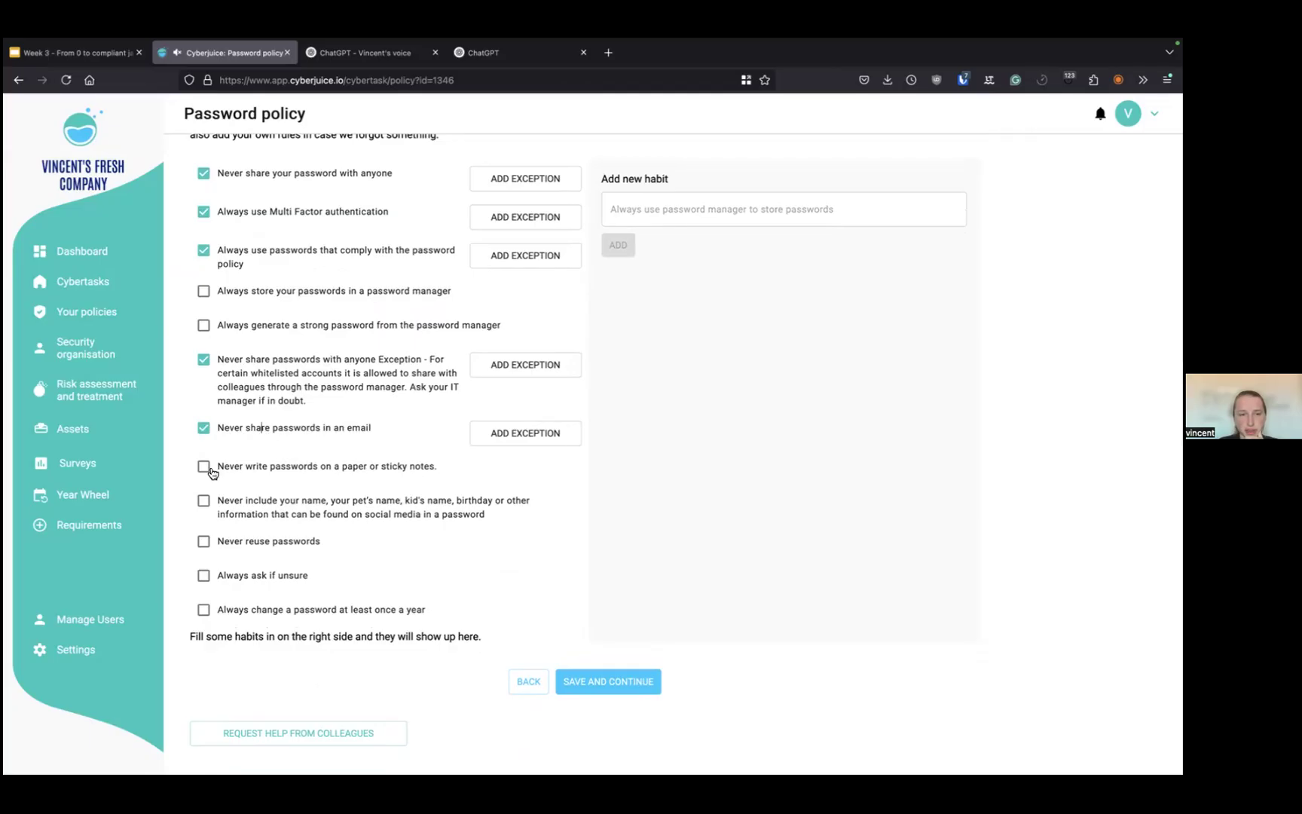
click(297, 476)
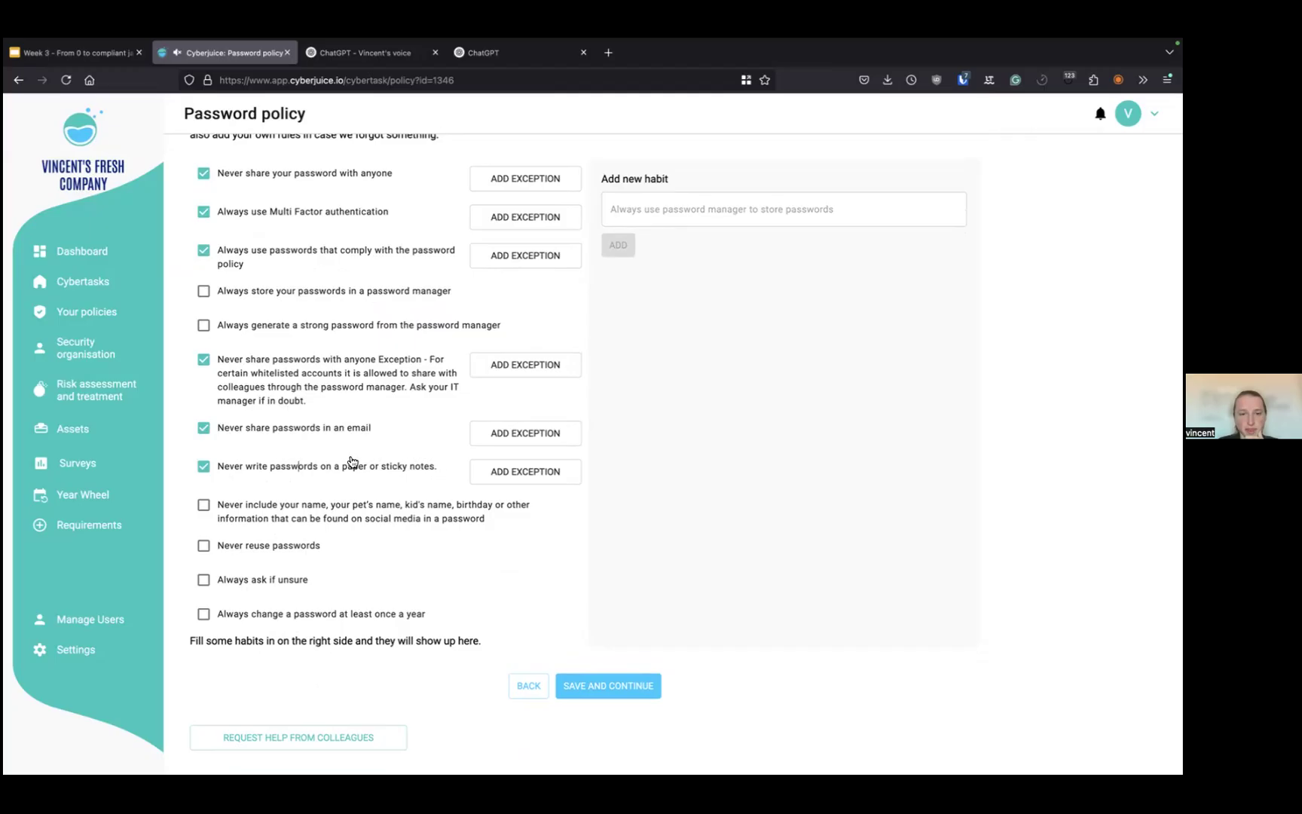
Select the habit of never including your name, pet's name, kid's name, birthday or other social media information in a password
drag(219, 465, 440, 478)
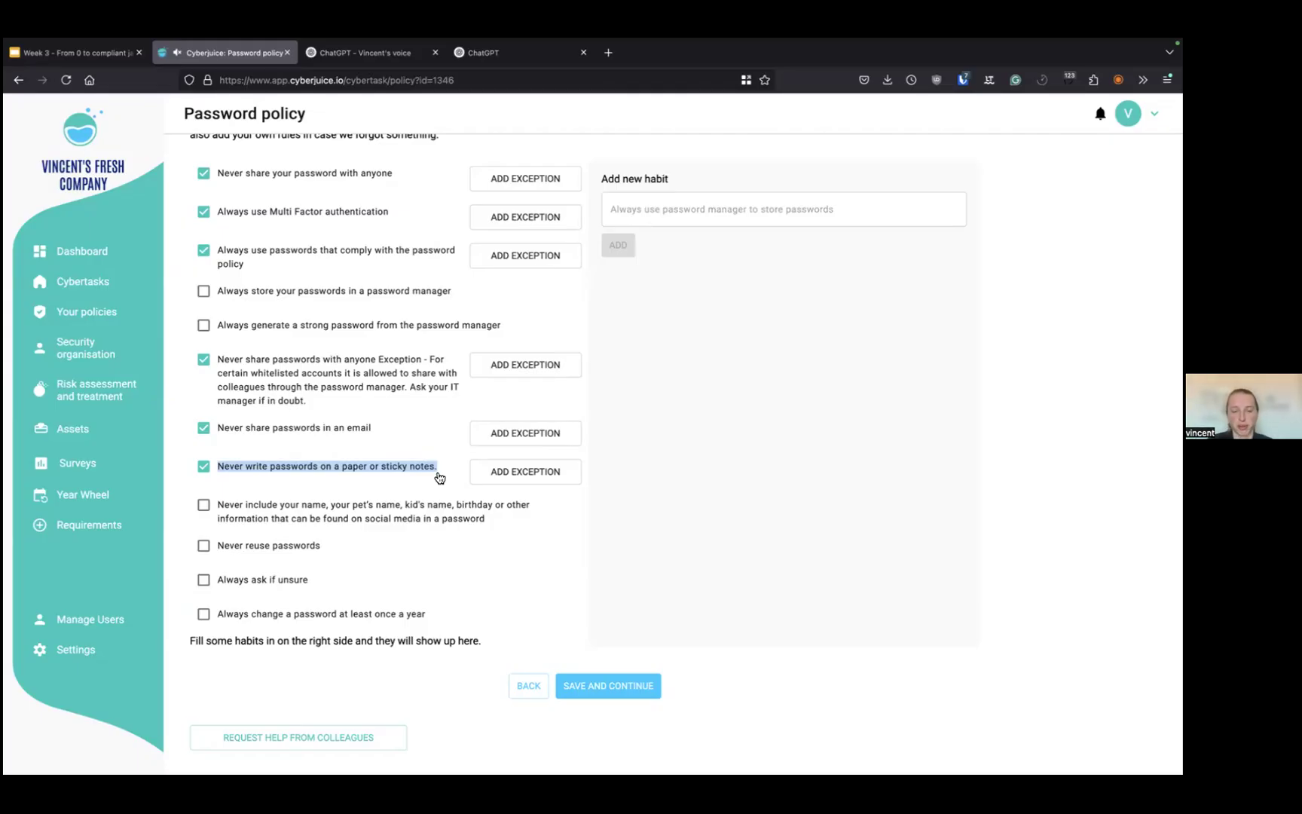
scroll(363, 534, down, 1)
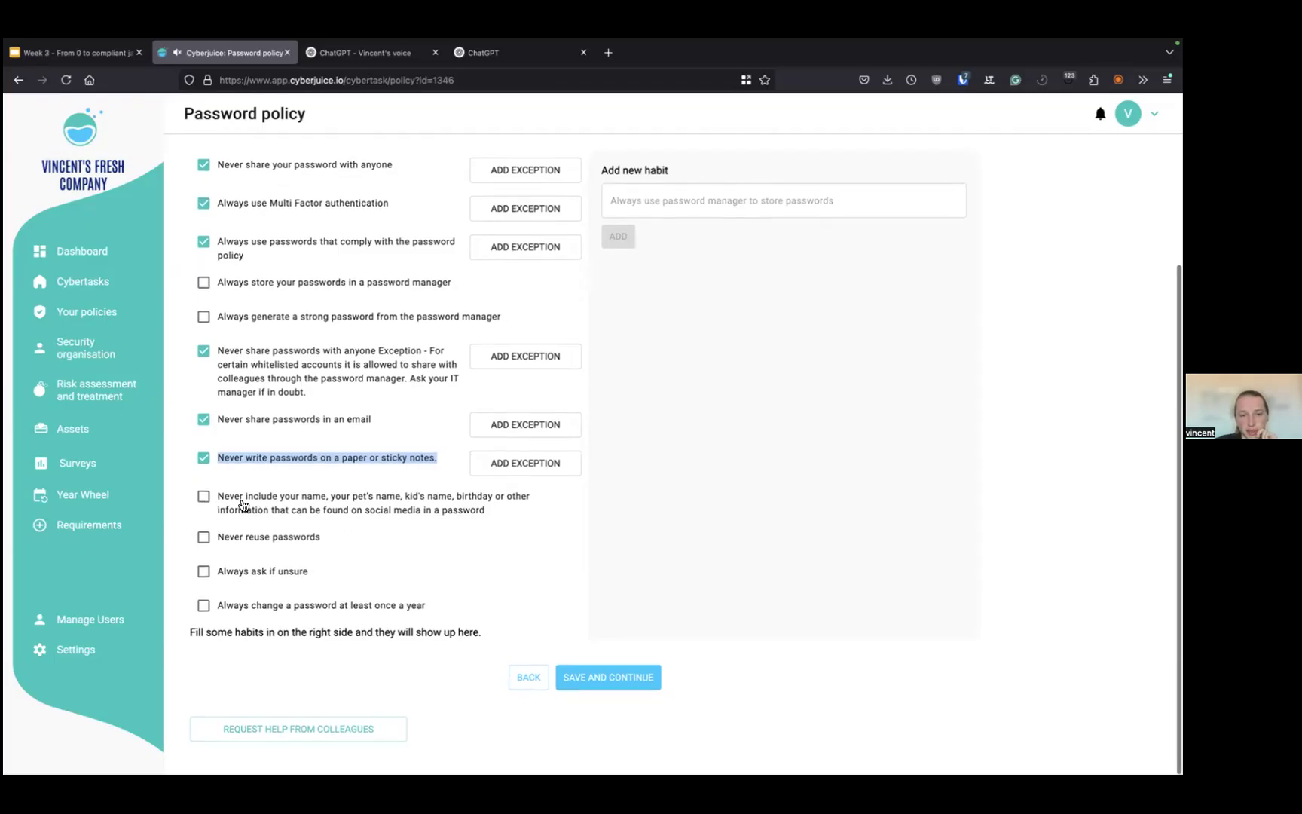
drag(219, 497, 491, 518)
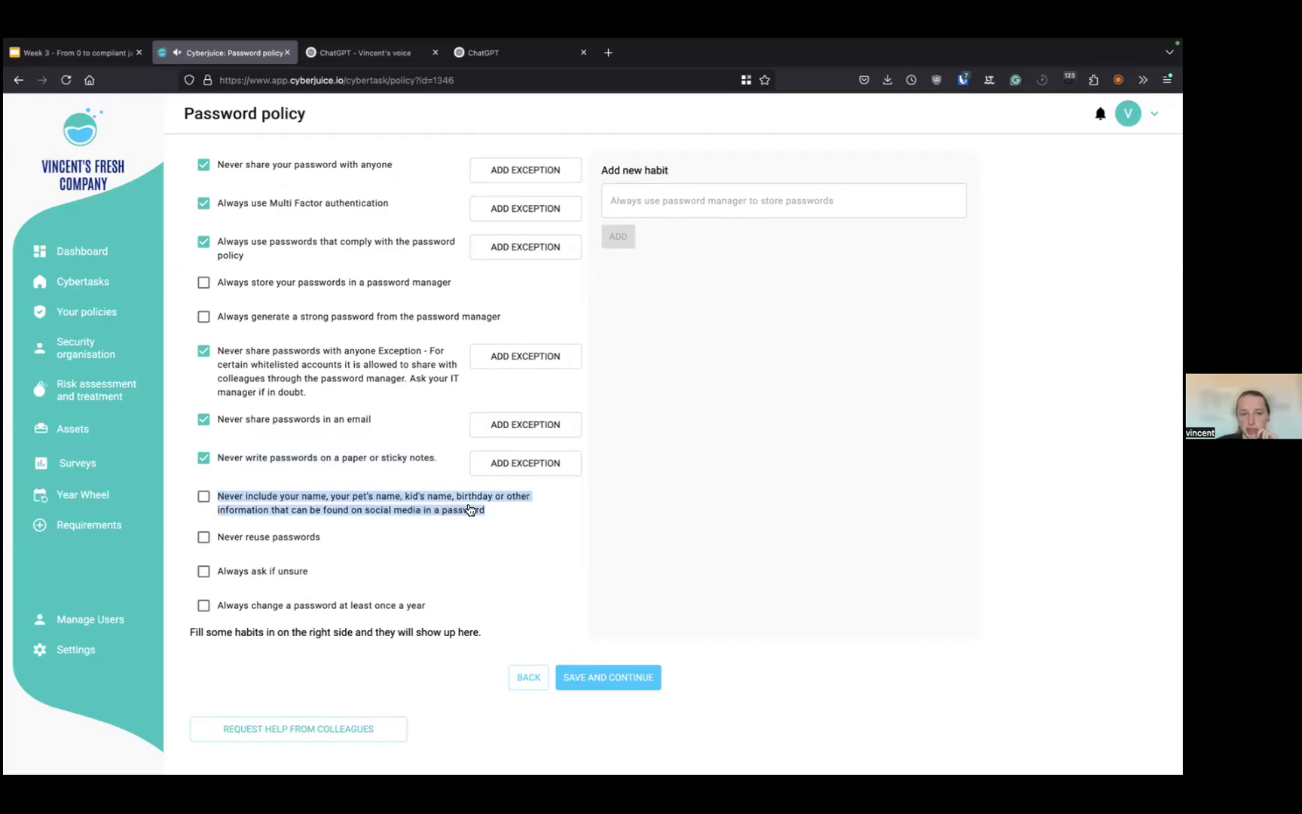
double_click(311, 497)
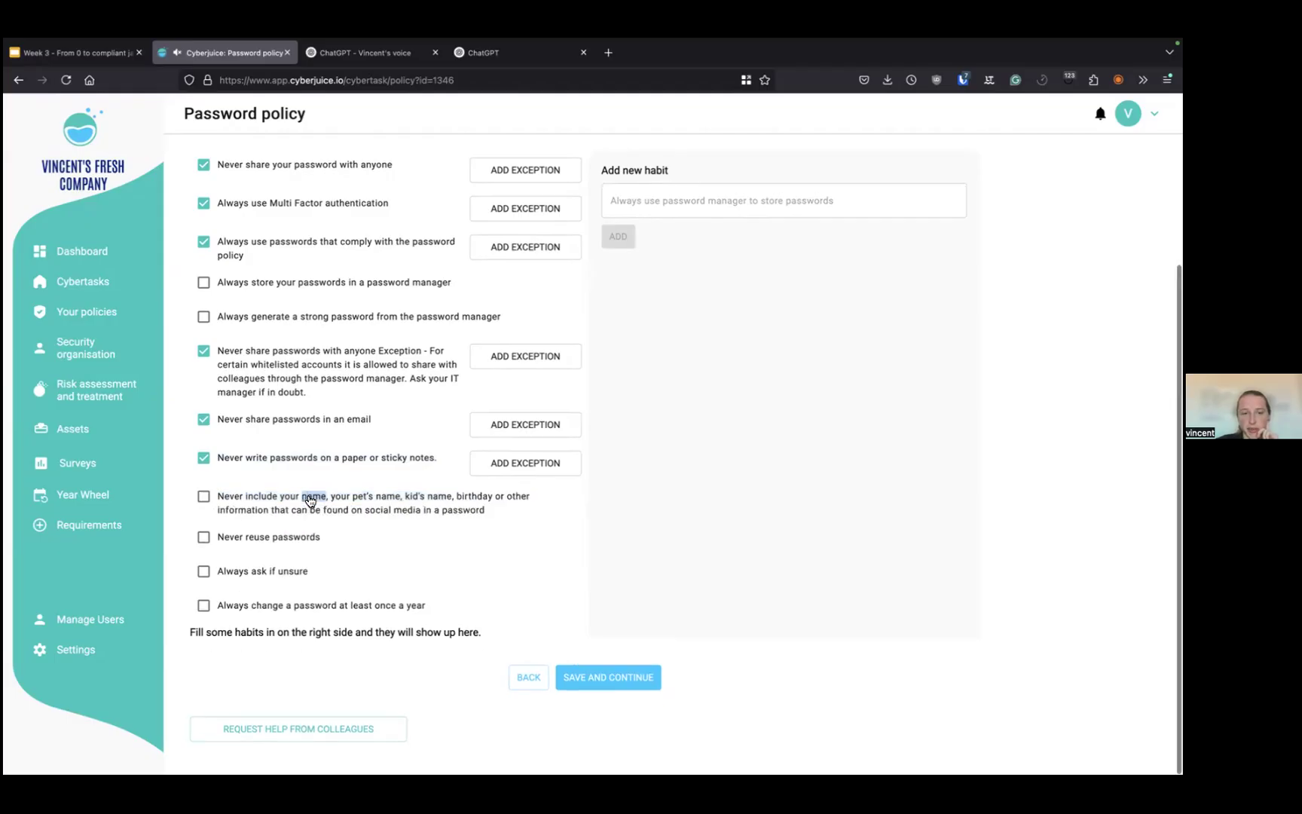
click(253, 500)
click(422, 502)
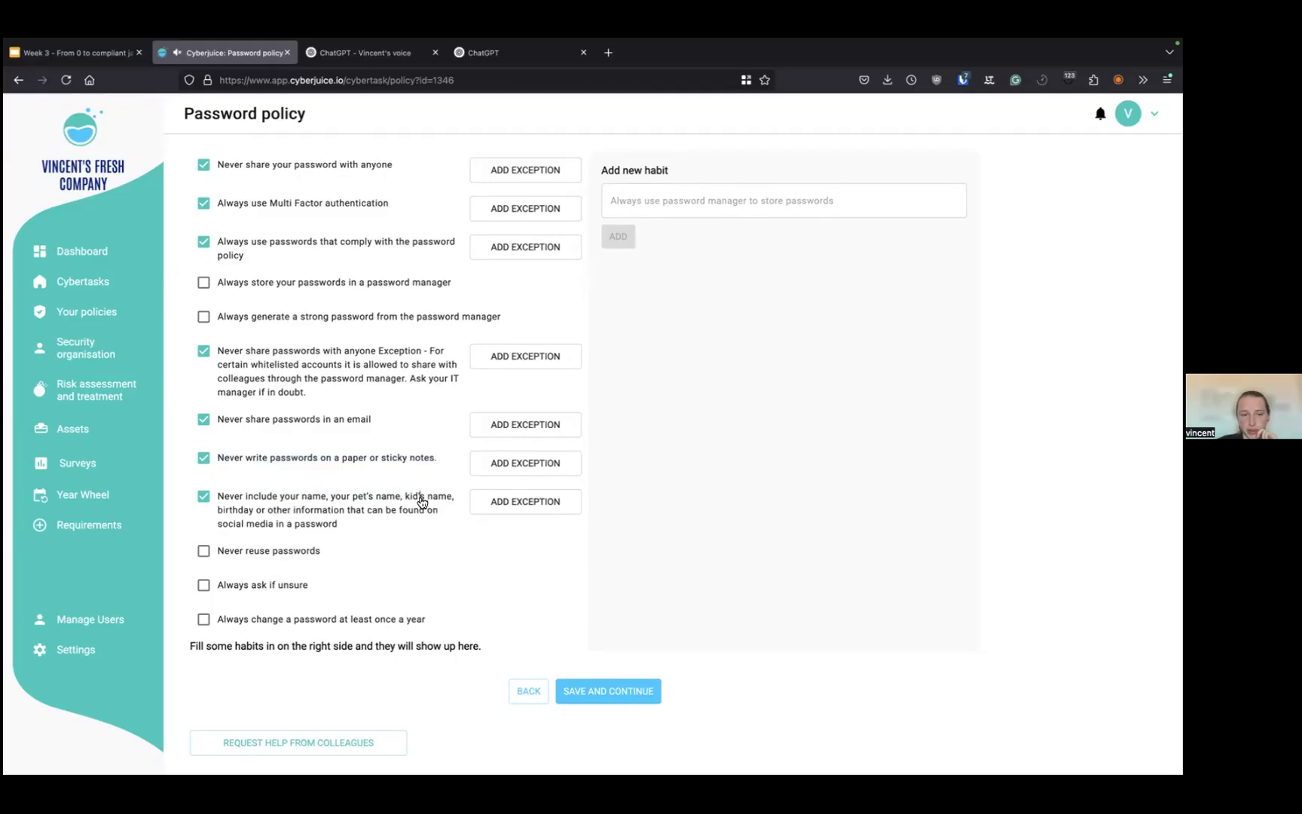
scroll(392, 512, down, 1)
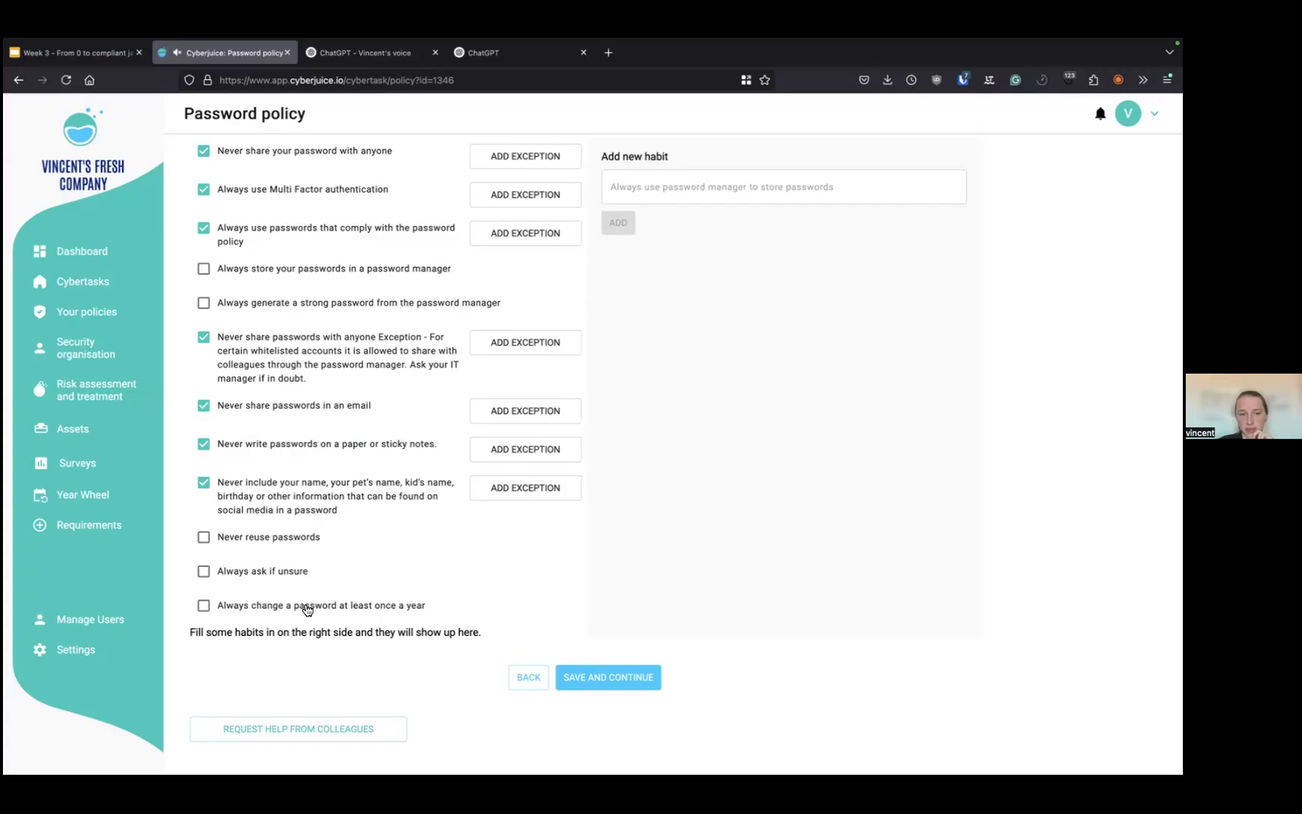
Select the habit "Always ask if unsure" and enter "Try to use Microsoft to login into" as the text of a new habit
click(277, 575)
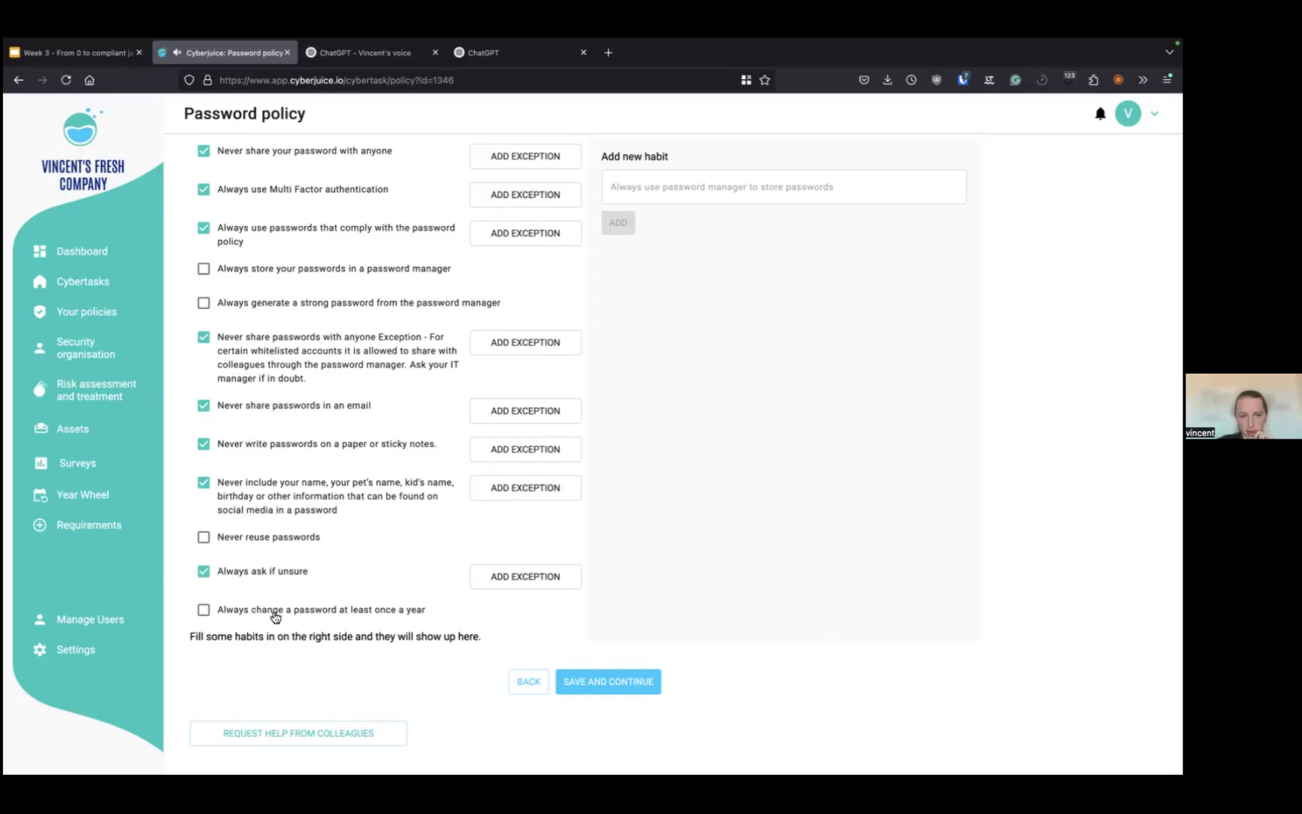
scroll(667, 404, up, 3)
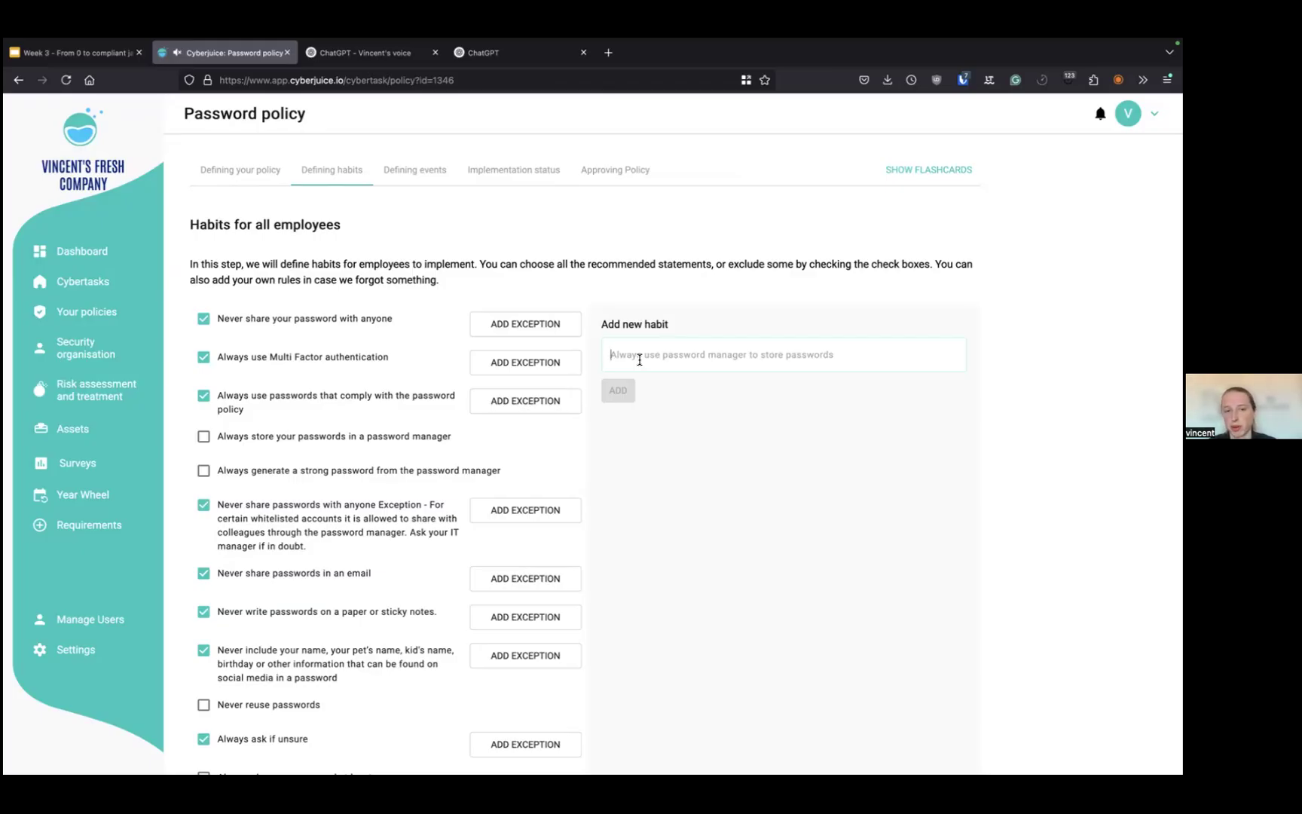
text(a)
key(BackSpace)
text(a)
key(BackSpace)
text(Try to u)
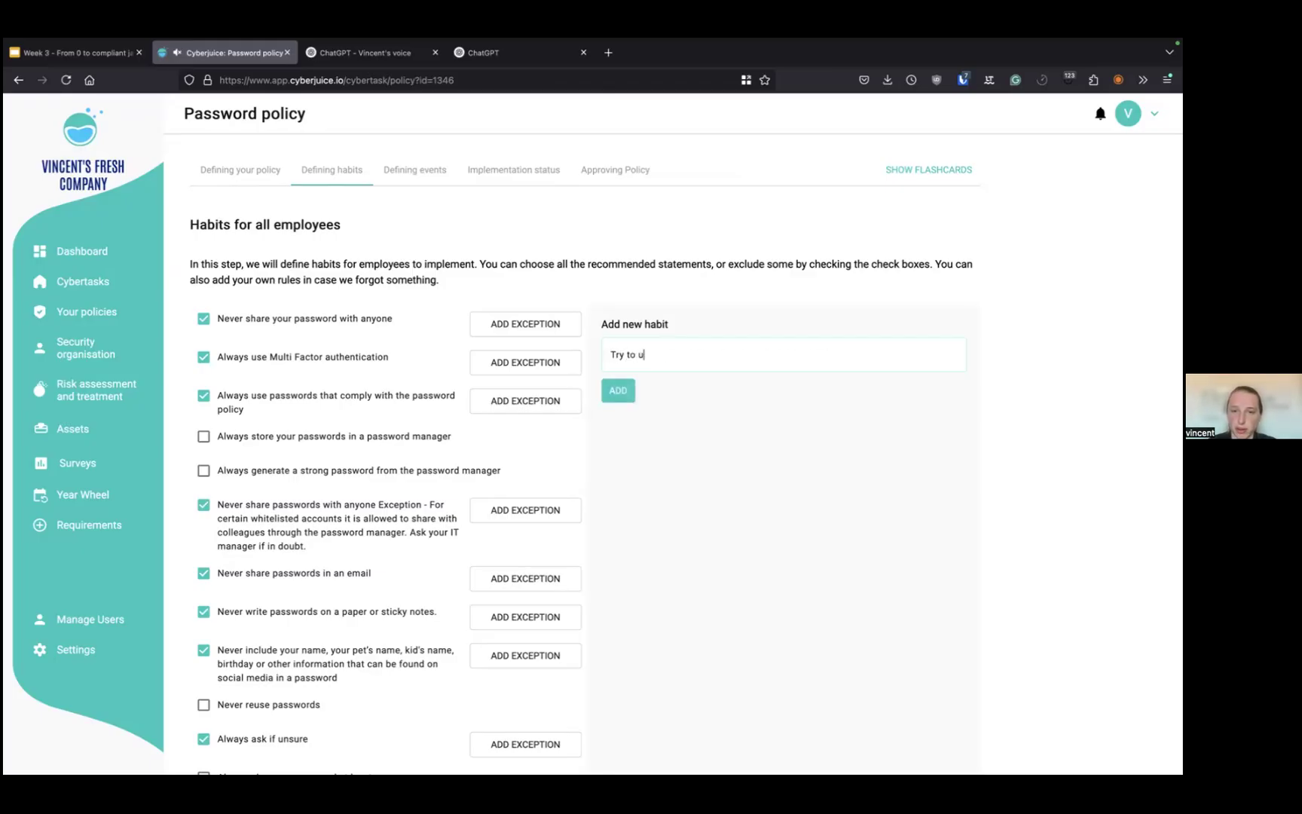
text(se Microsoft to login into)
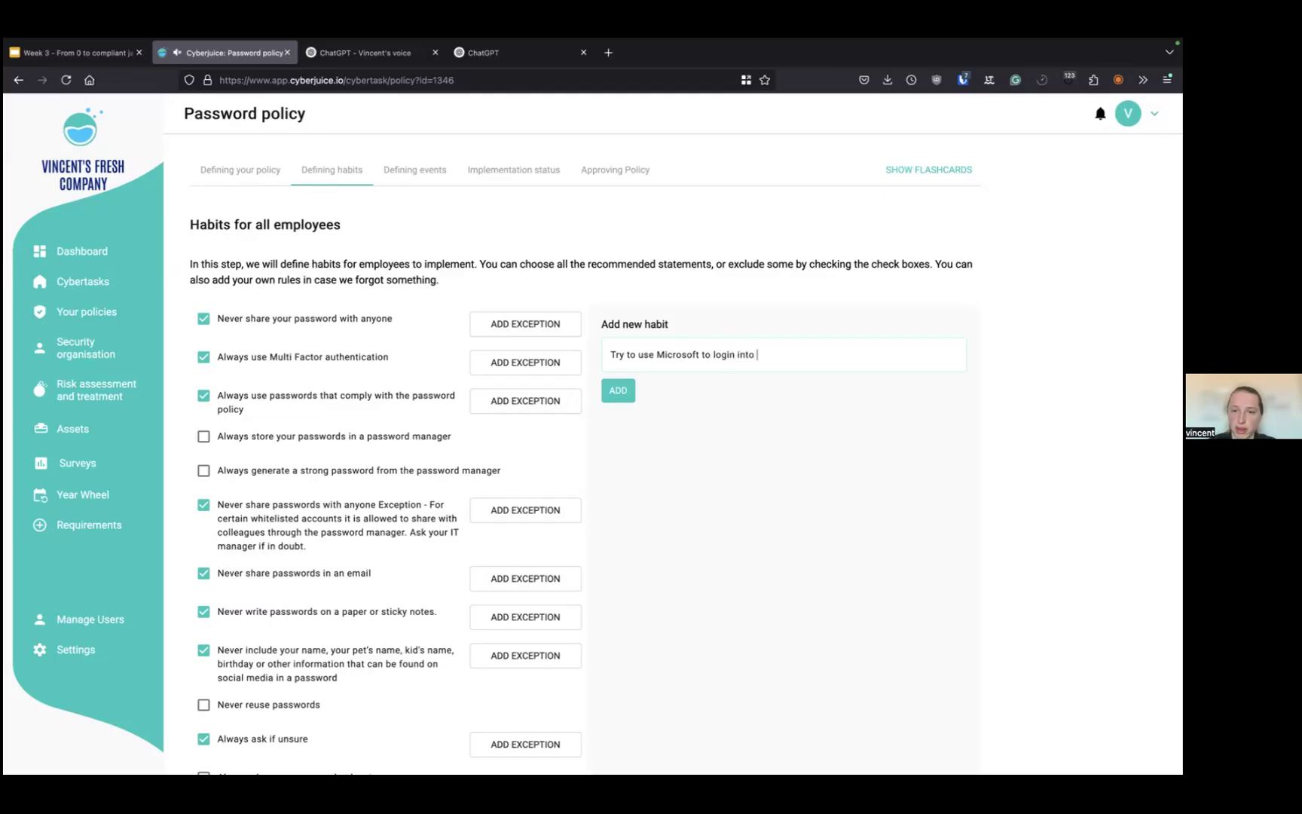
Reword the new habit as "Always use Microsoft to login into applications if possible" and add it to the list
double_click(617, 354)
text(Always)
click(657, 353)
key(BackSpace)
key(BackSpace)
key(BackSpace)
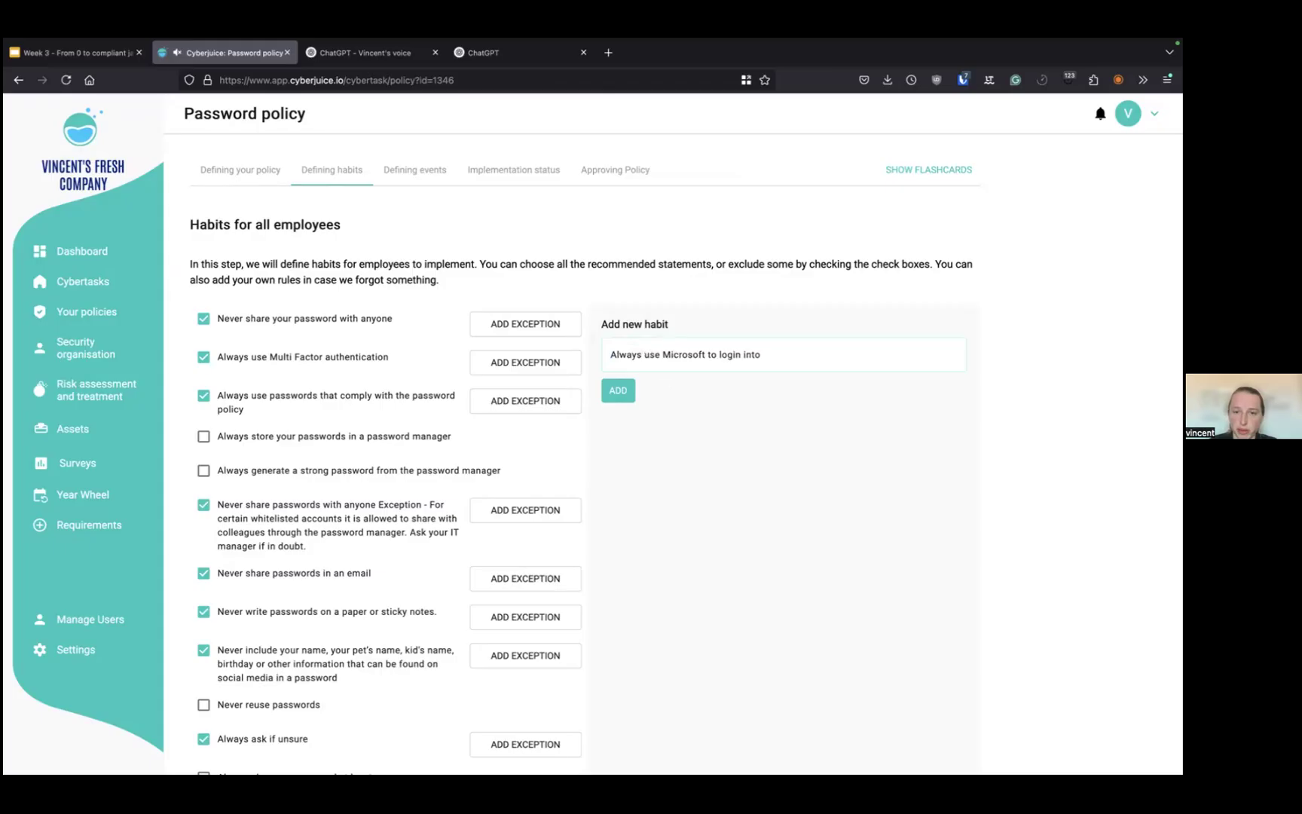
click(789, 356)
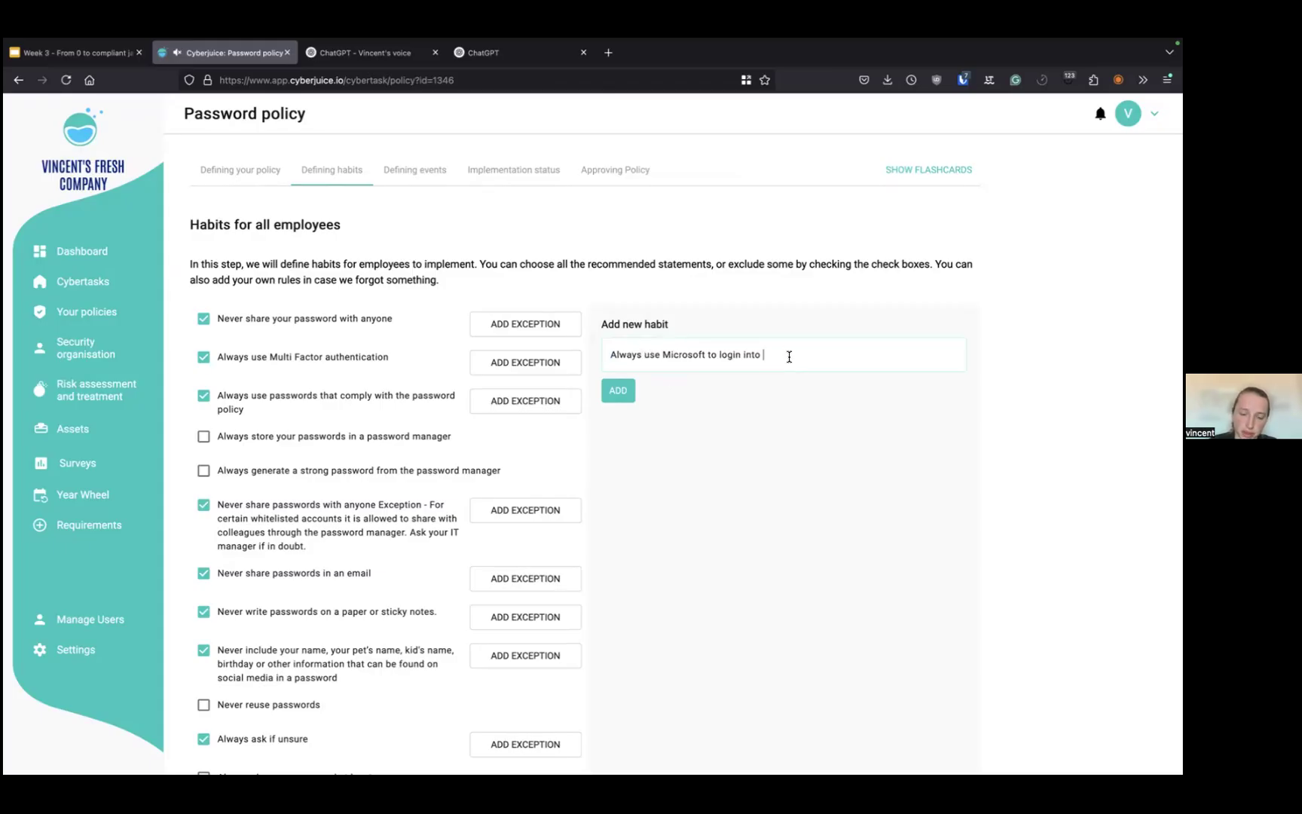
text(applic)
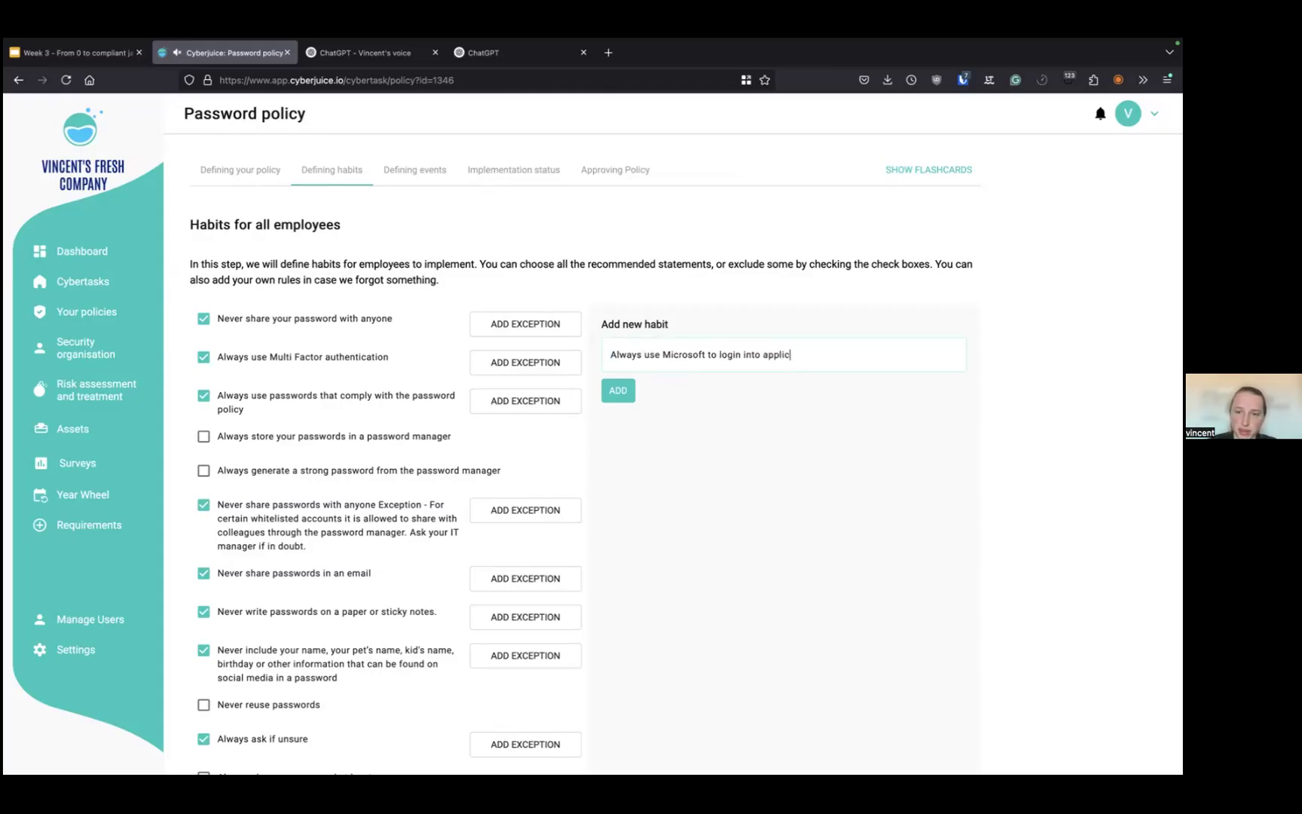
text(ations if possible.)
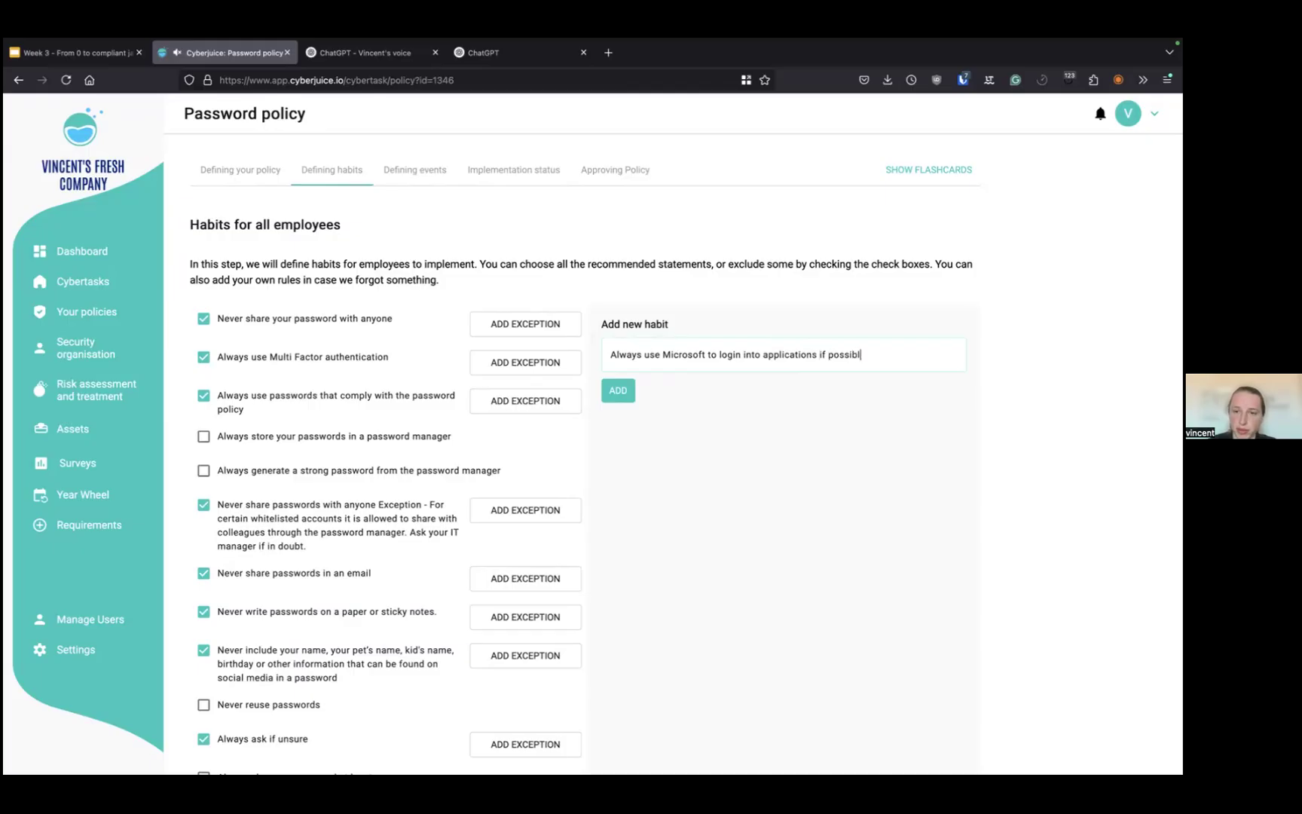
click(611, 390)
scroll(715, 559, down, 3)
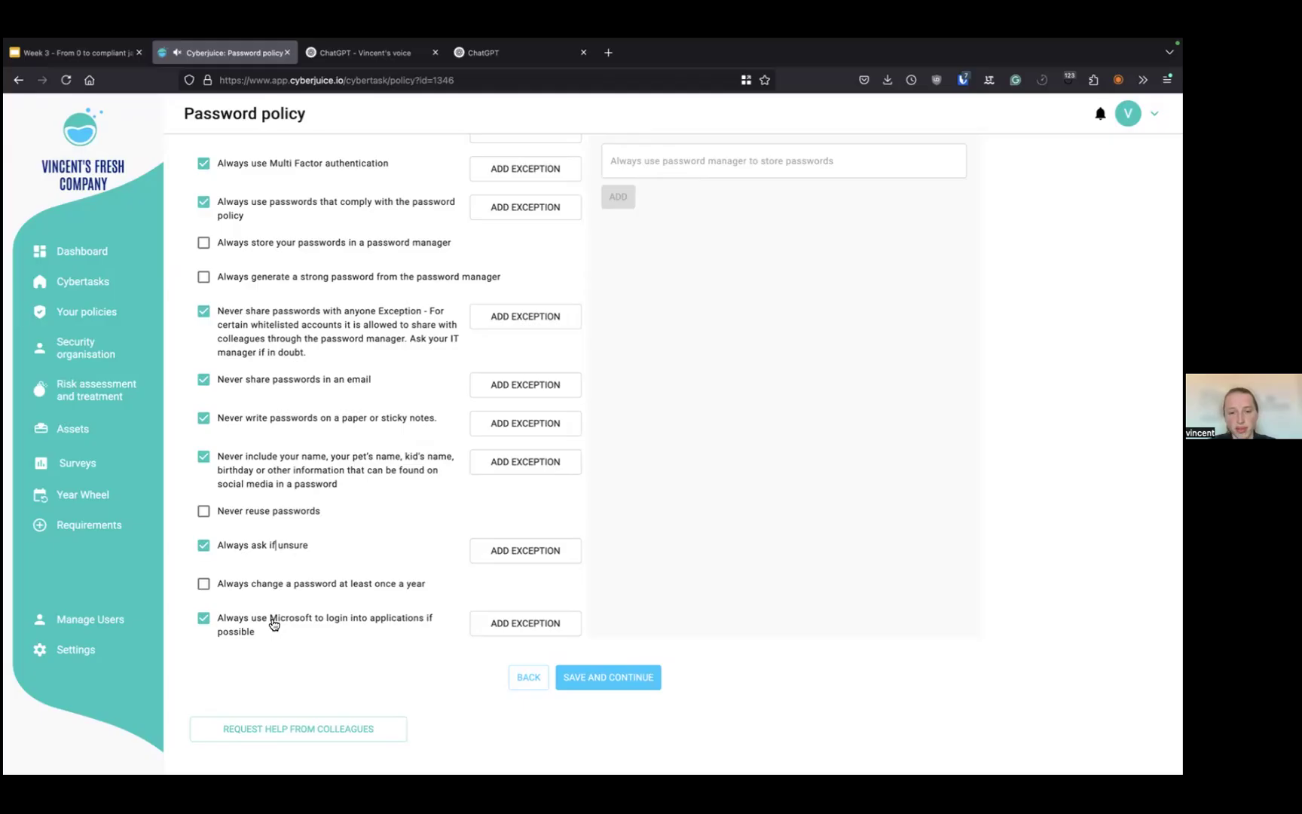
Add another habit for all employees: "Never use a personal email to create company accounts"
scroll(709, 424, up, 3)
click(698, 357)
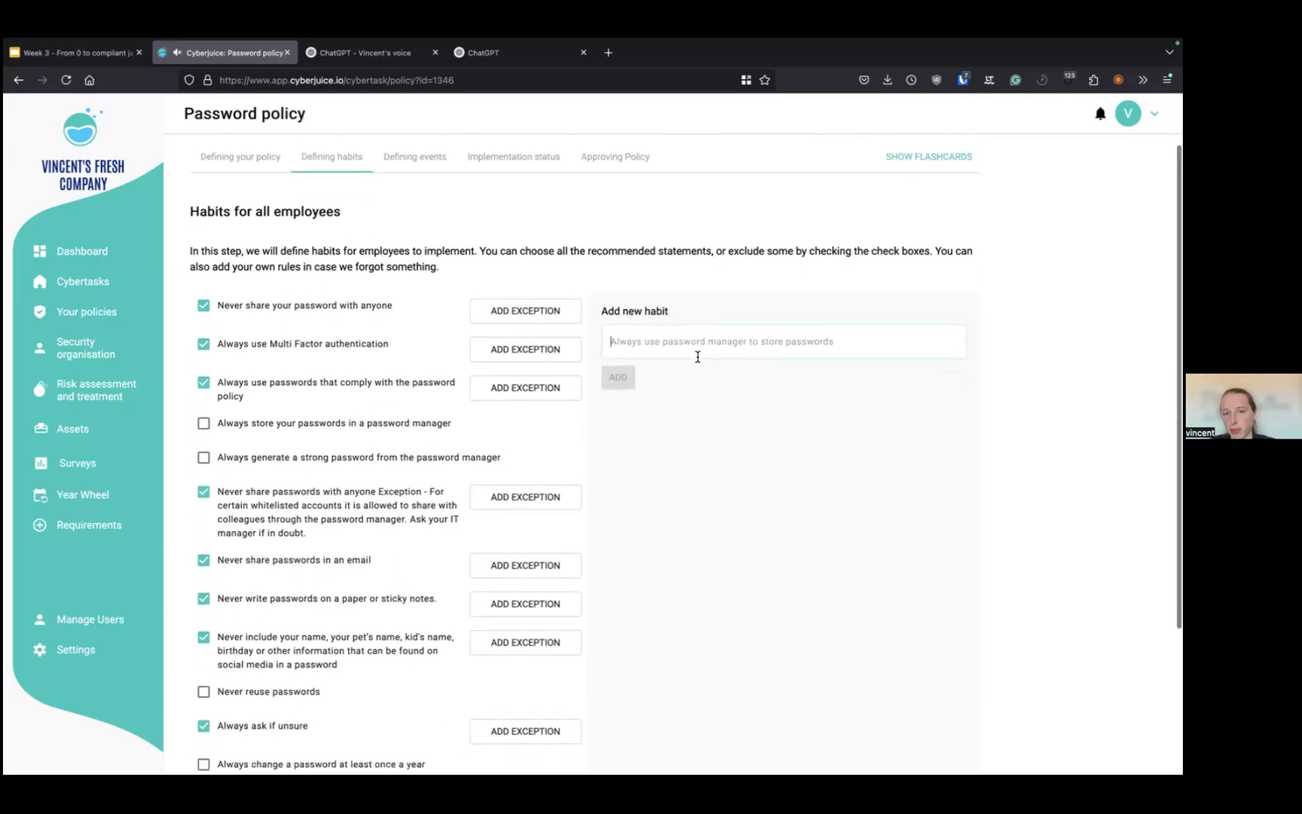
scroll(697, 356, down, 1)
text(Never use)
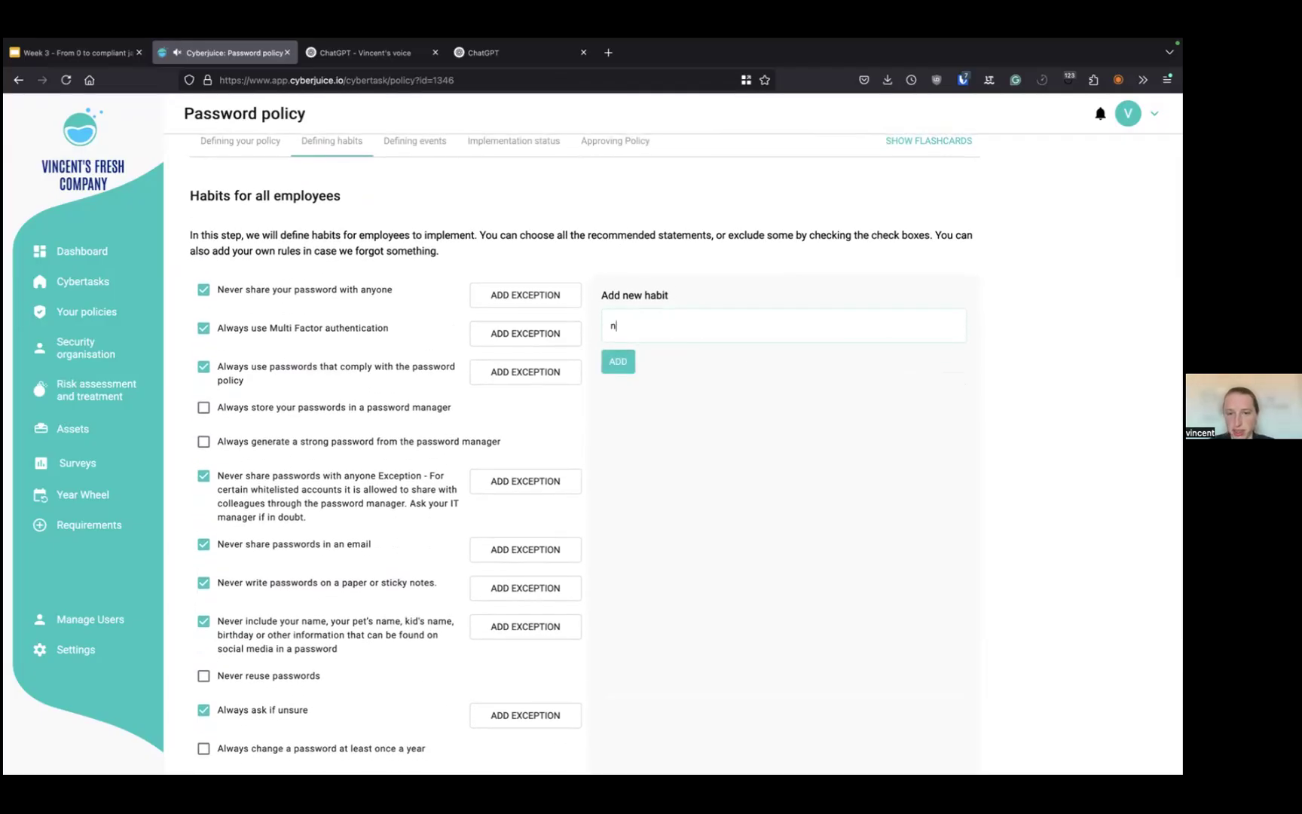
text( a )
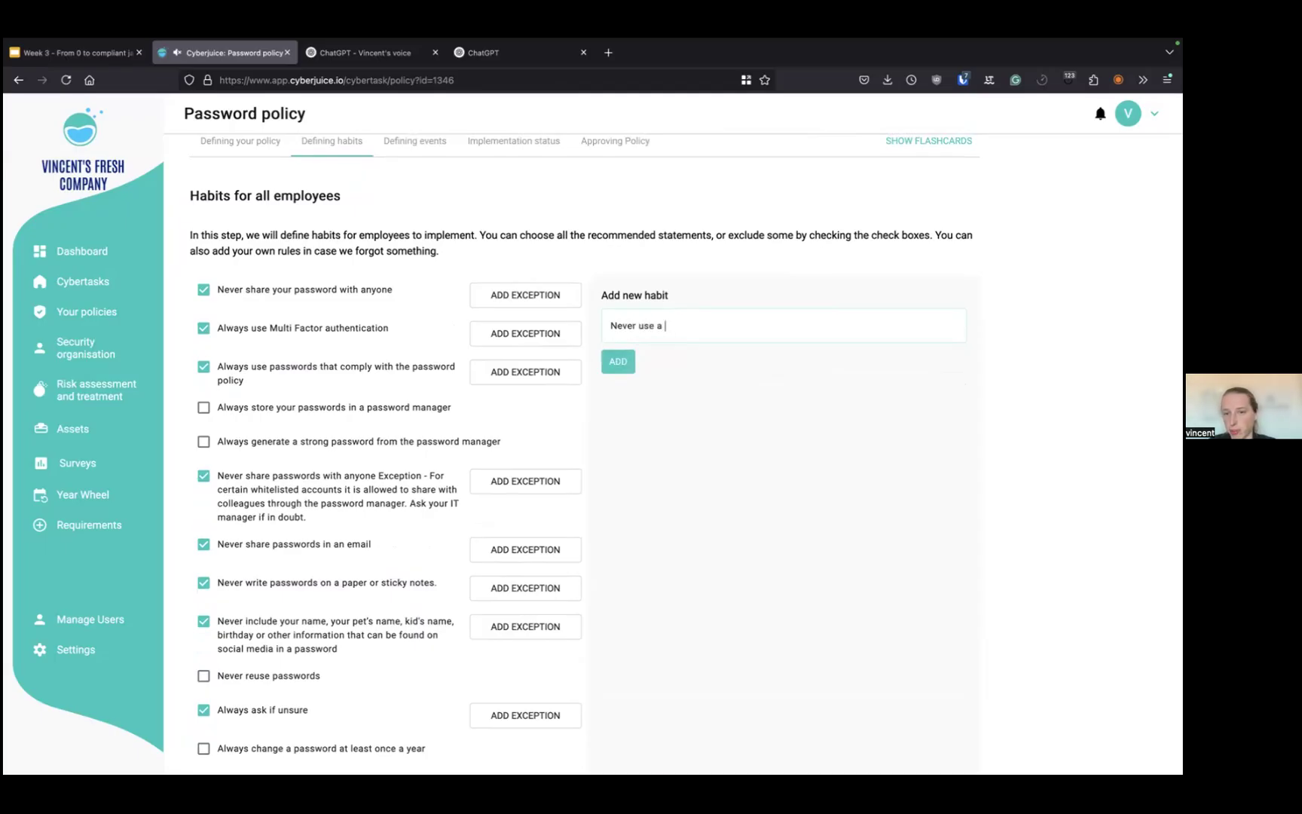
text(personal email to create company)
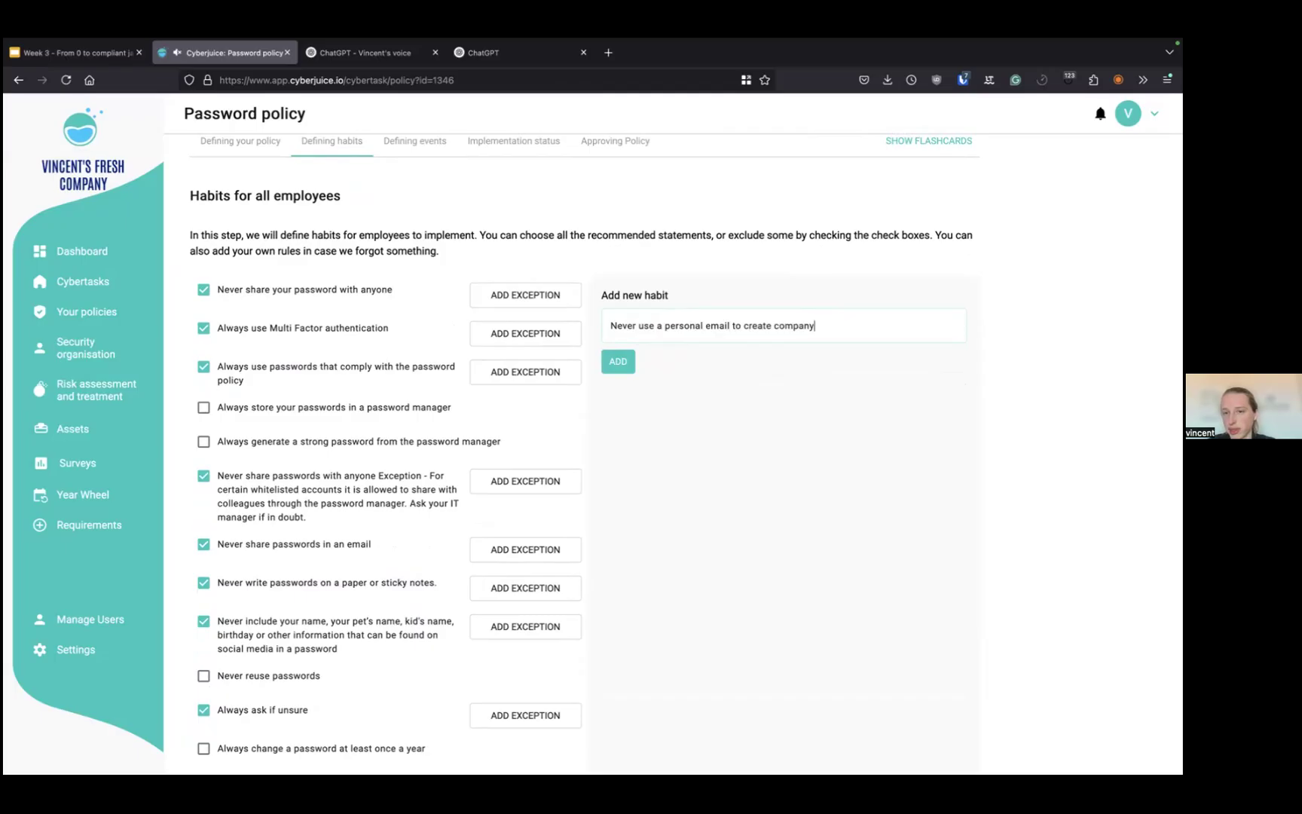
text( a accounts)
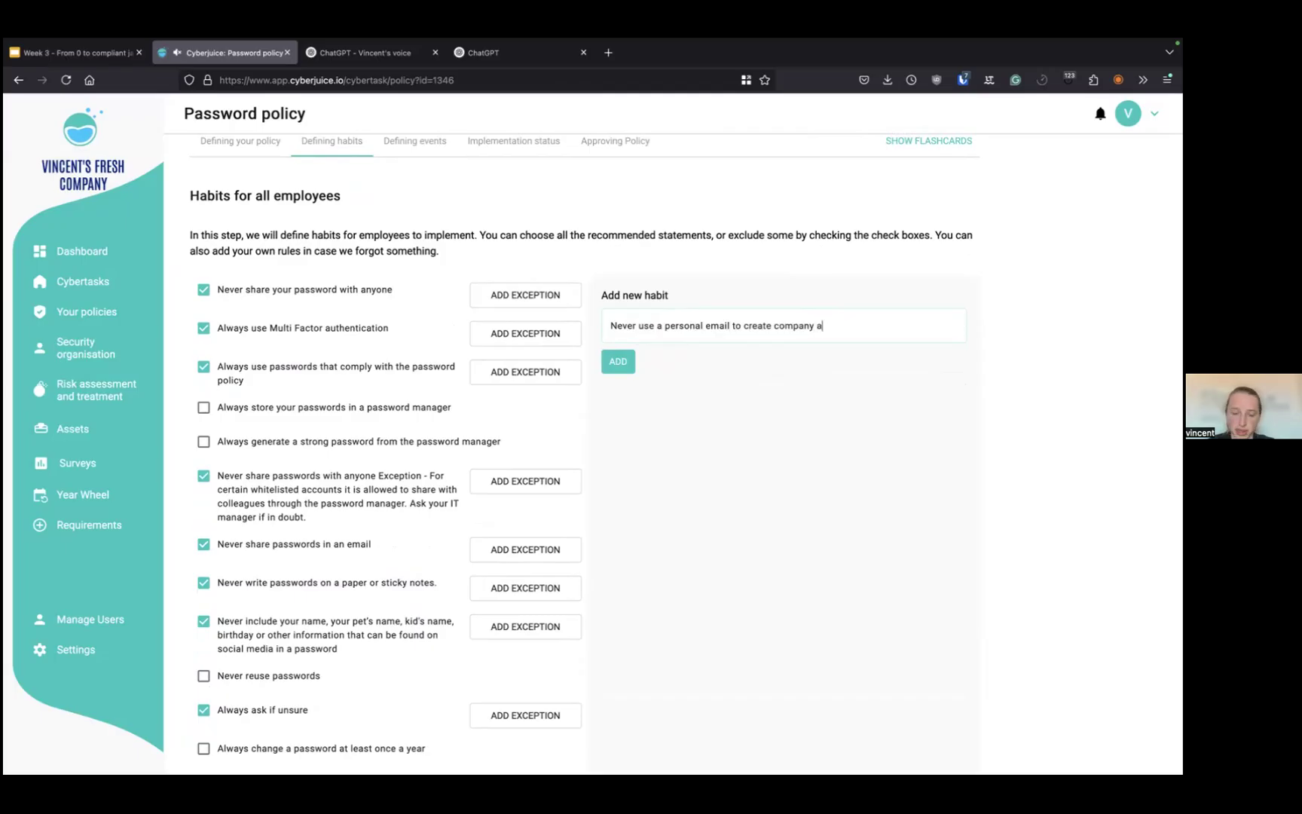
click(621, 360)
Review the list of habits for all employees, save it and continue to the habits for developers
scroll(627, 394, down, 5)
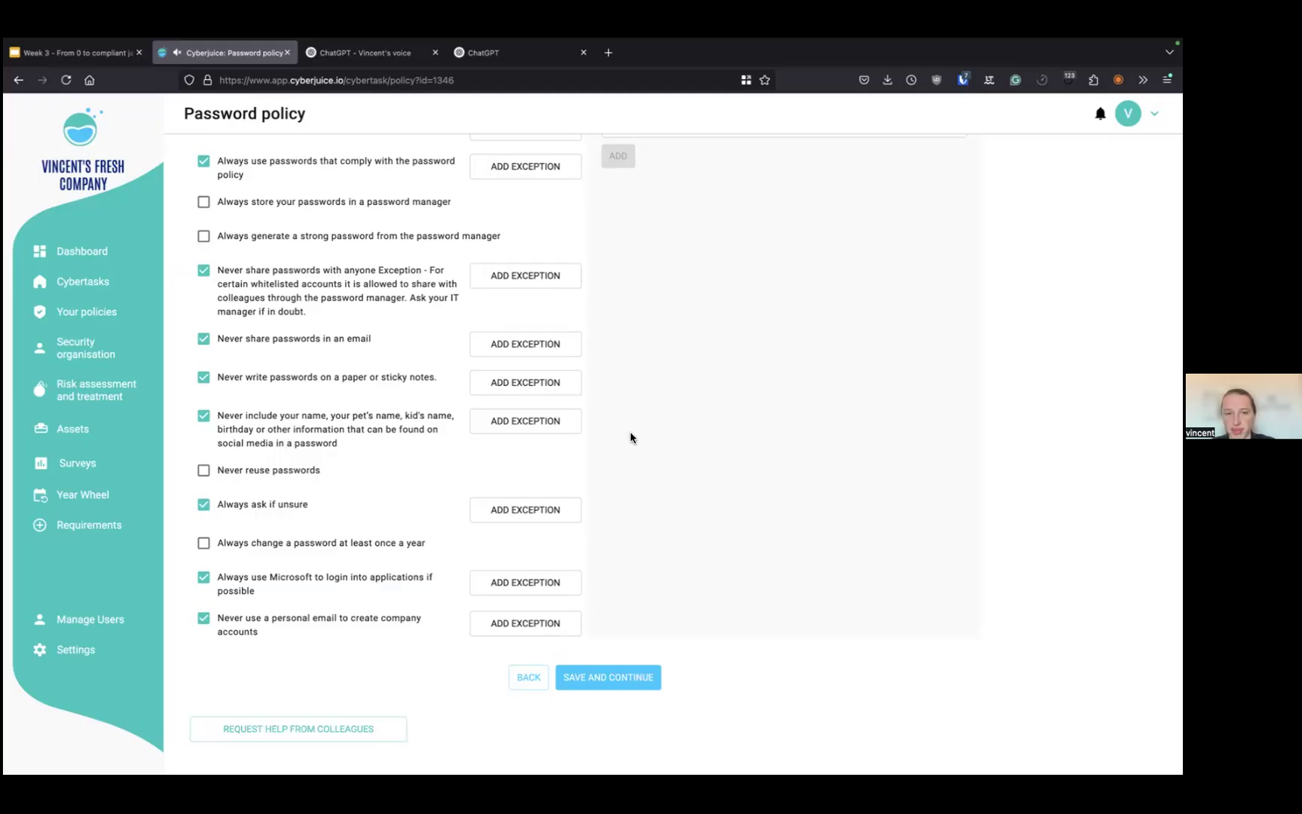
scroll(630, 433, up, 5)
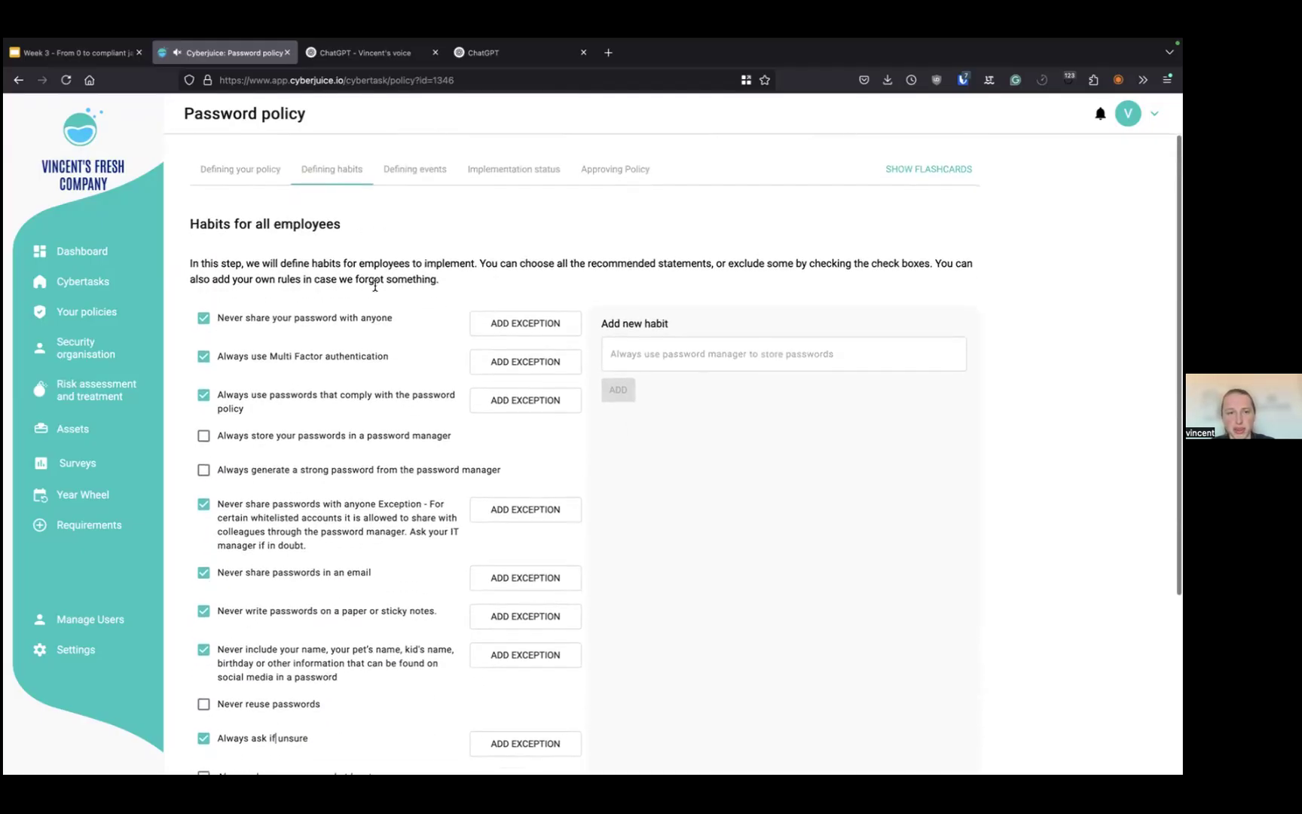
scroll(633, 620, down, 3)
click(593, 678)
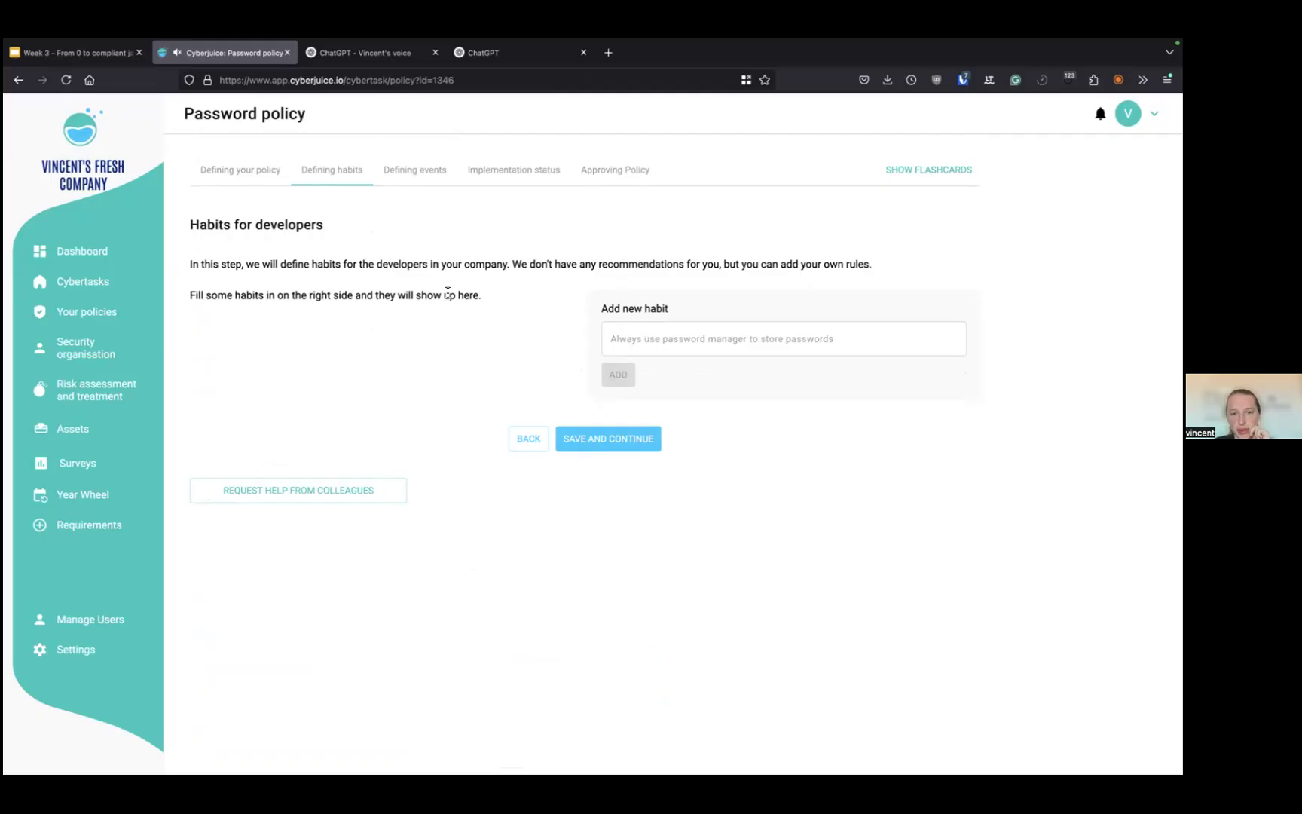
Add the developer habit "Never store passwords in a codebase"
click(648, 338)
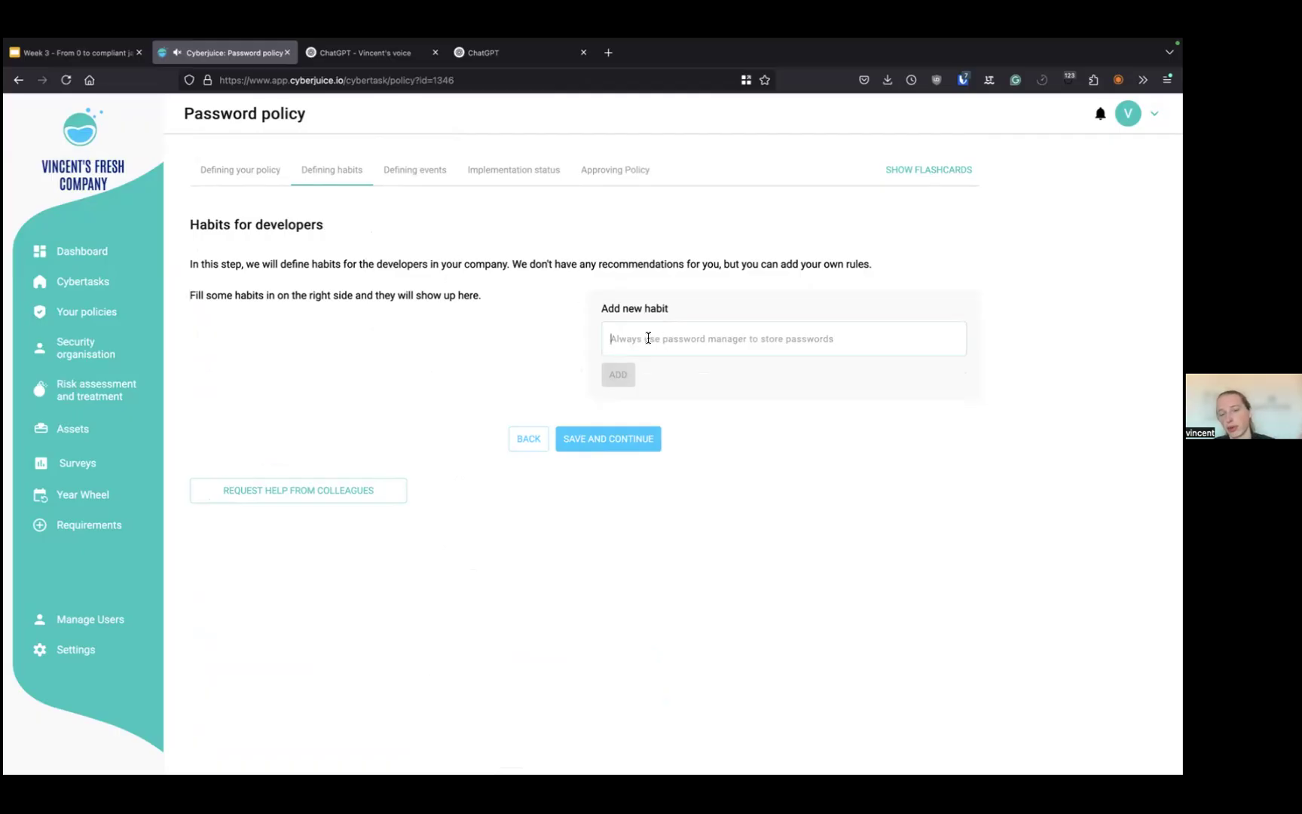
text(Never store password i)
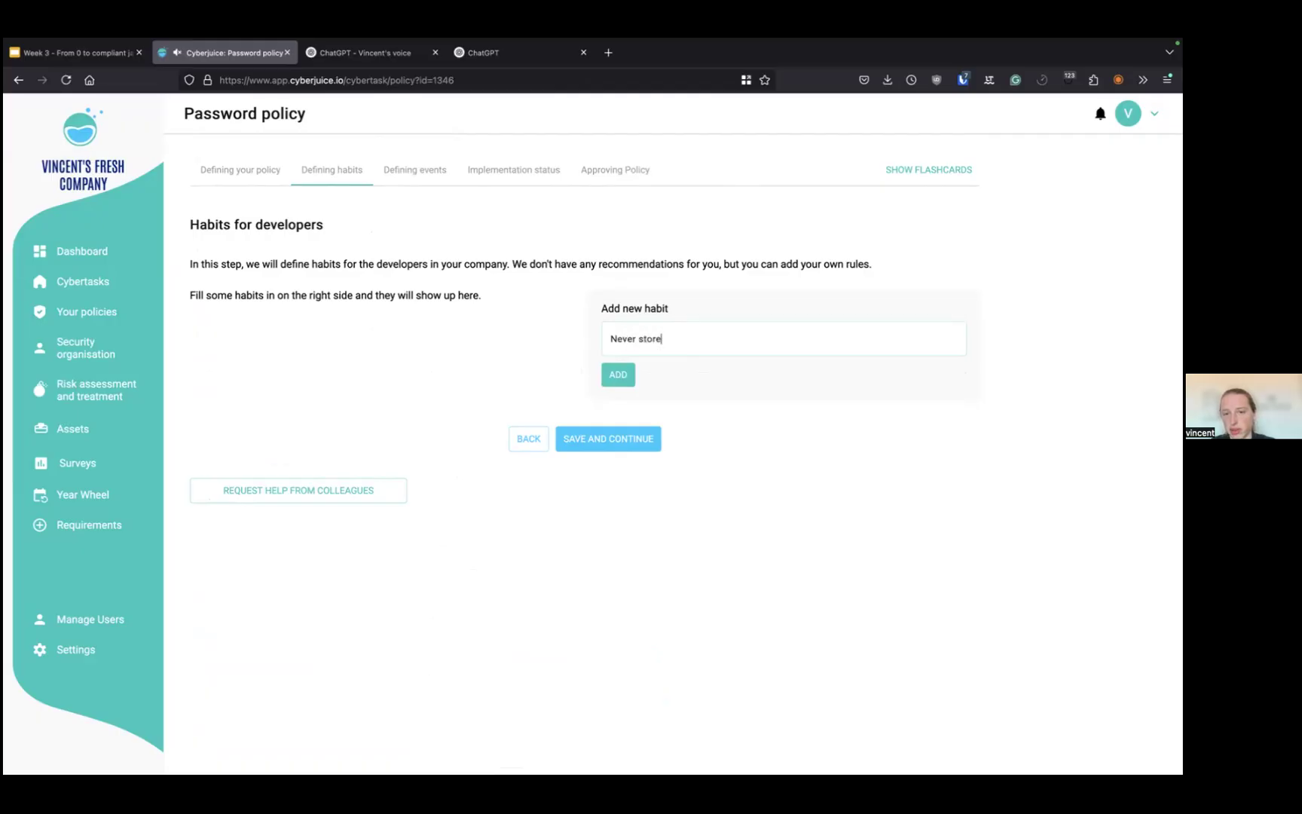
key(BackSpace)
key(BackSpace)
text(s in a cosde)
key(BackSpace)
key(BackSpace)
key(BackSpace)
text(debase)
click(618, 374)
Add the developer habit "Always use the secret manager to store passwords that are used in code." and save the developer habits
click(673, 353)
text(Alw)
key(BackSpace)
key(BackSpace)
key(BackSpace)
text(Always )
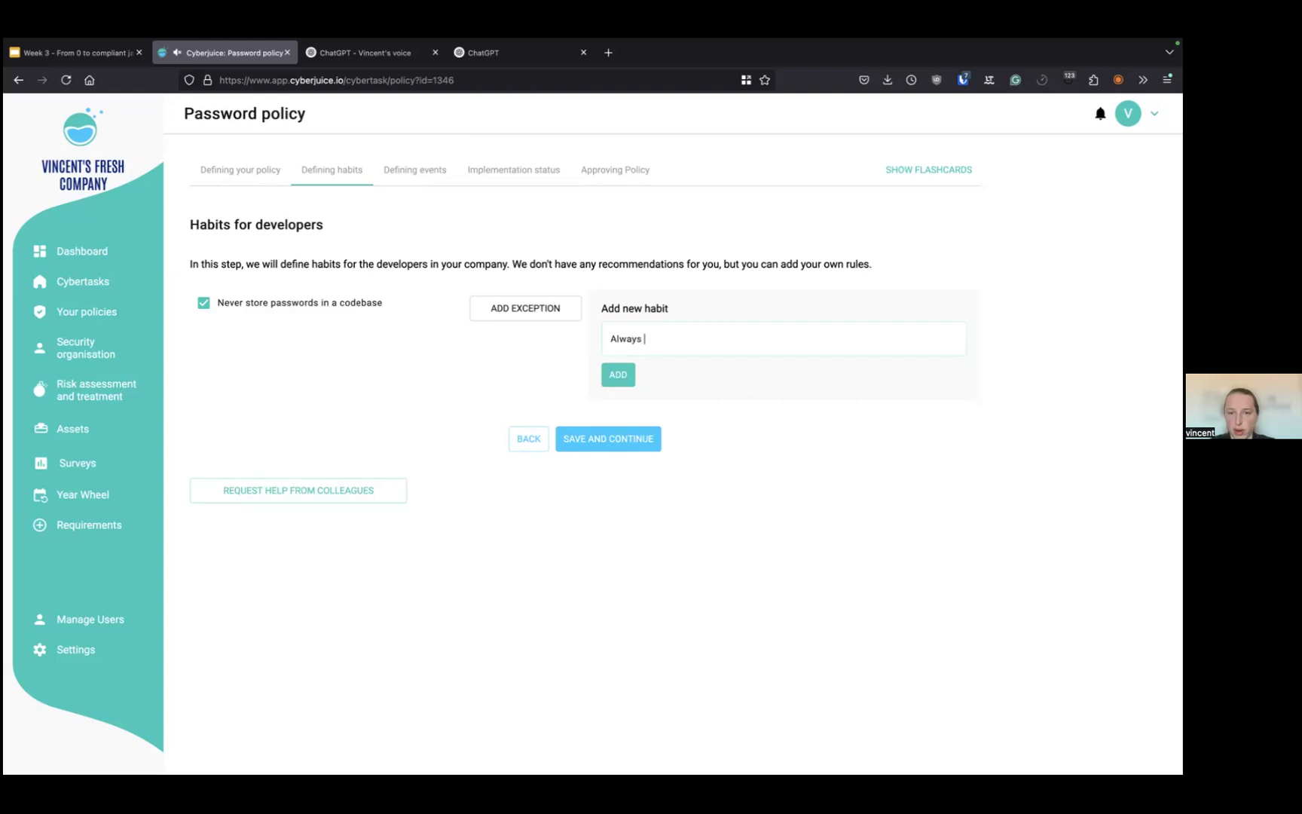
text(use the)
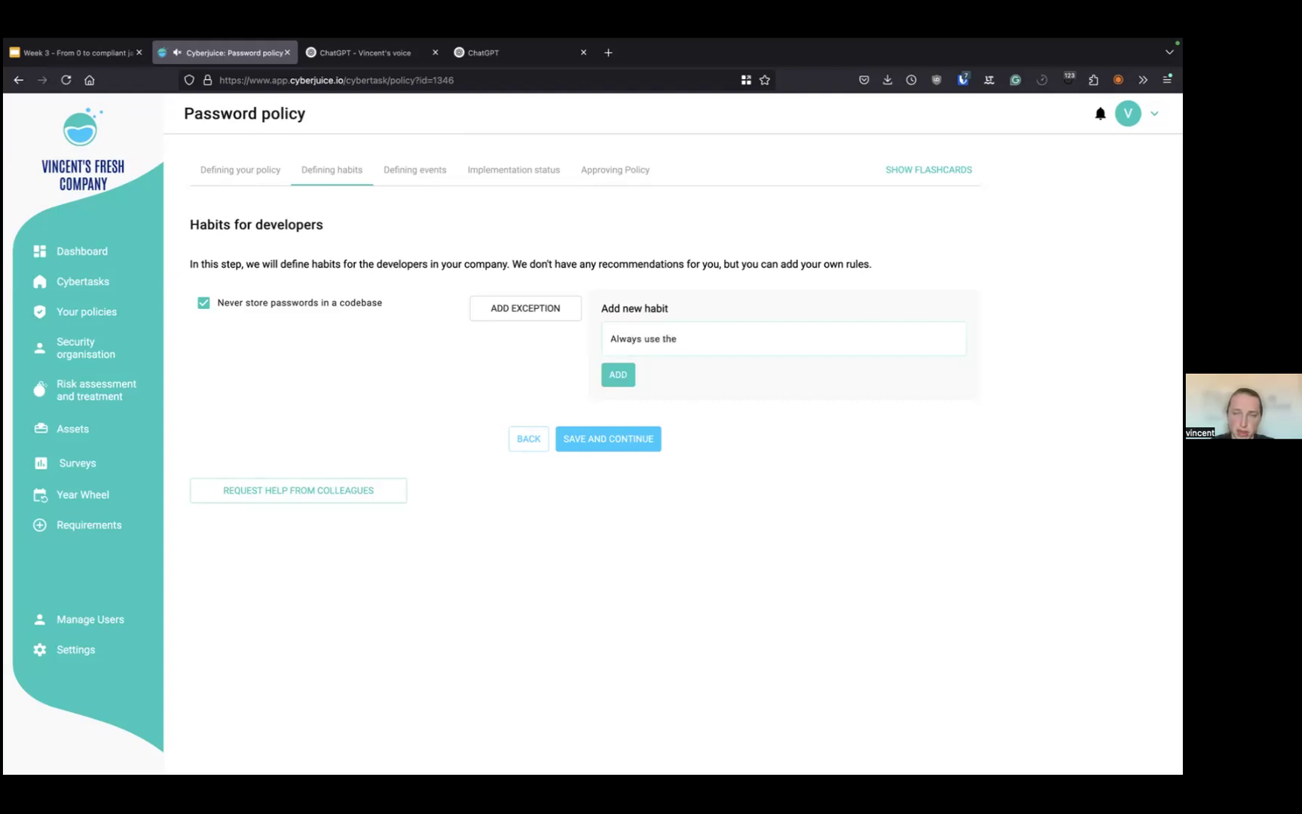
text( secret ma)
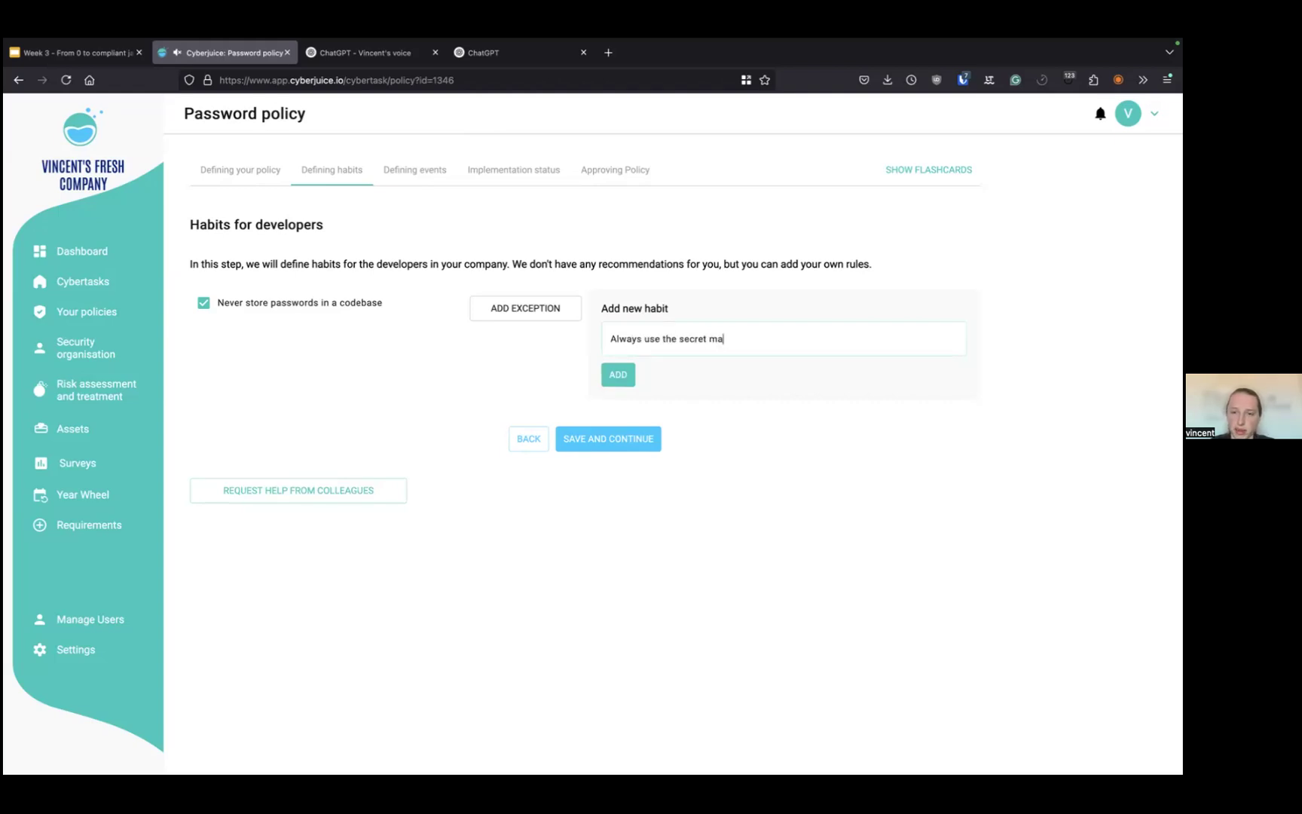
text(nager to store passwords that are used in code.)
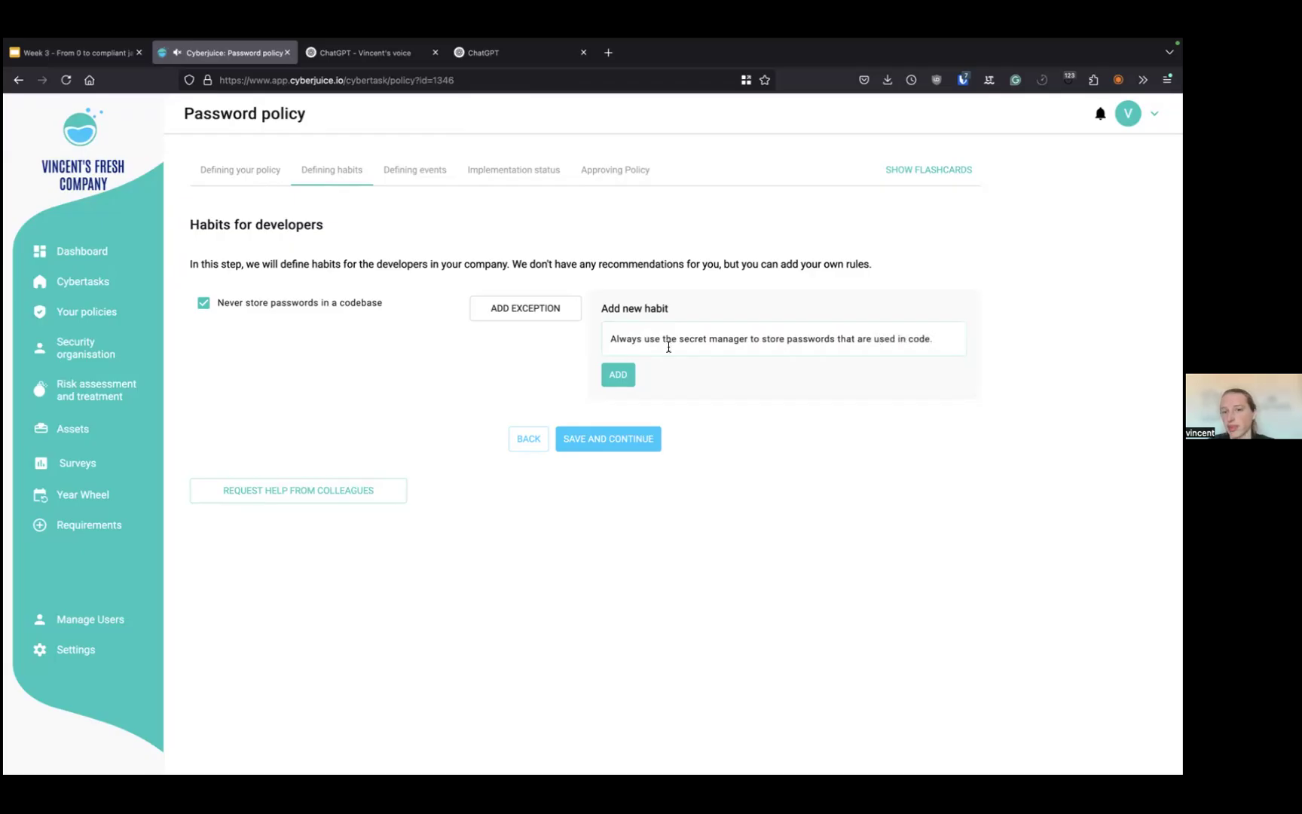
click(621, 375)
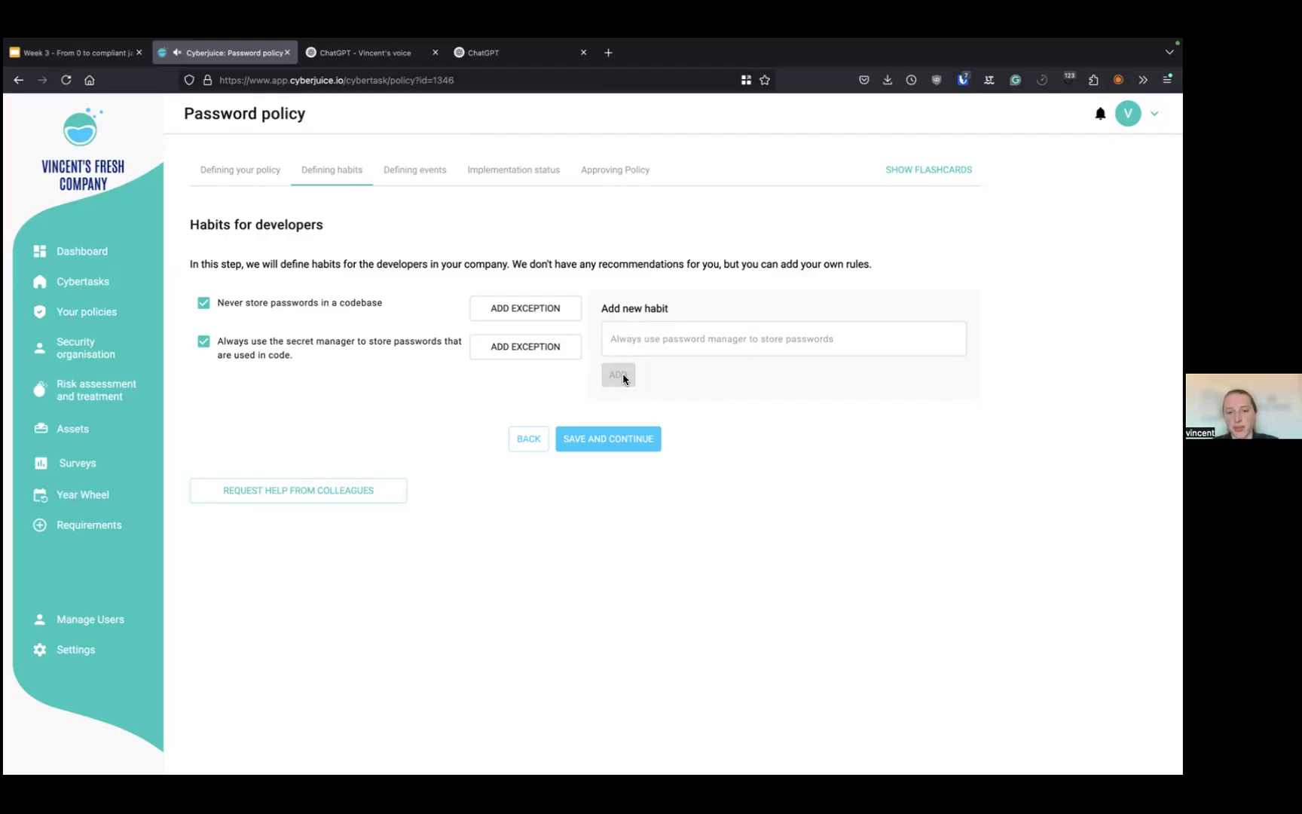
click(610, 437)
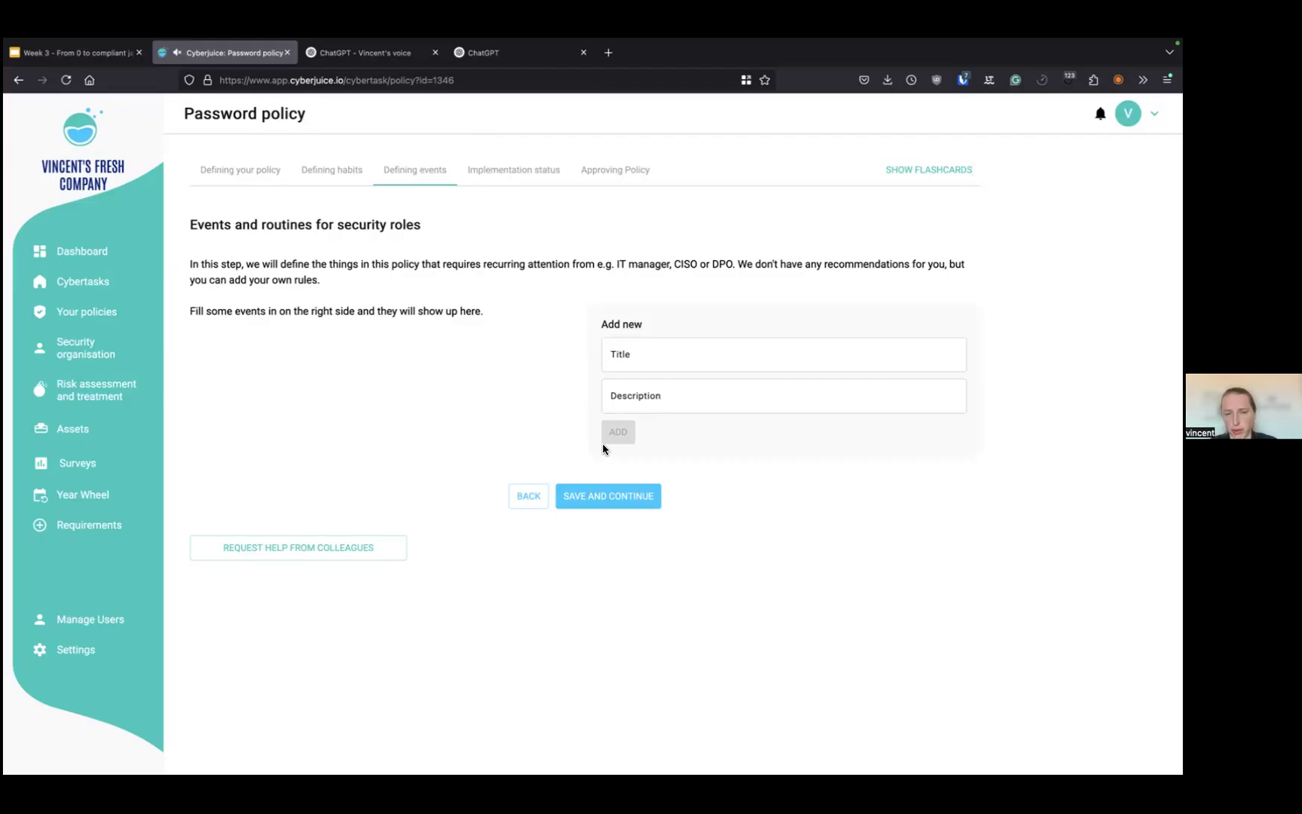
Title the new security event "MFA checkup where we check if everyone is using MFA."
click(672, 362)
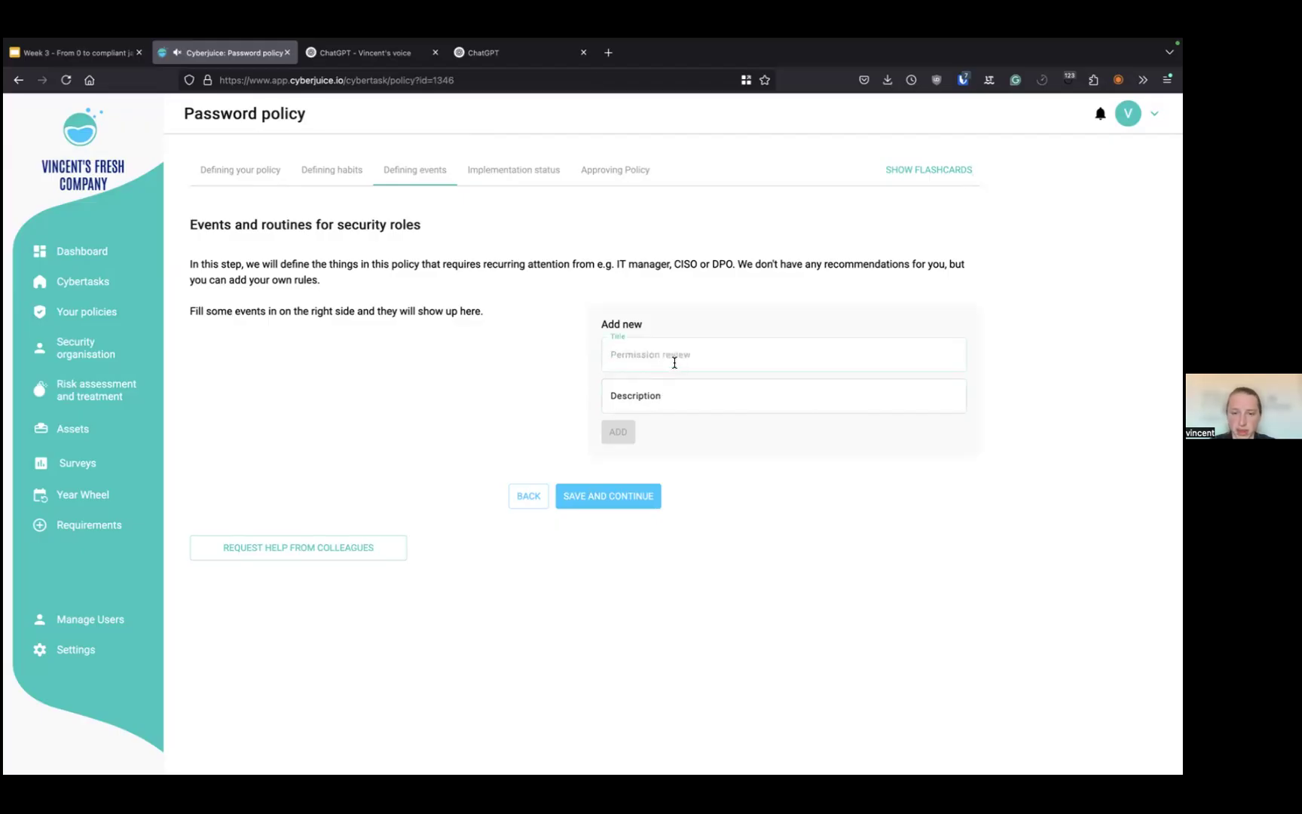
text(Passw)
key(BackSpace)
key(BackSpace)
key(BackSpace)
key(BackSpace)
key(BackSpace)
text(MFA checkup)
text(.)
text(where )
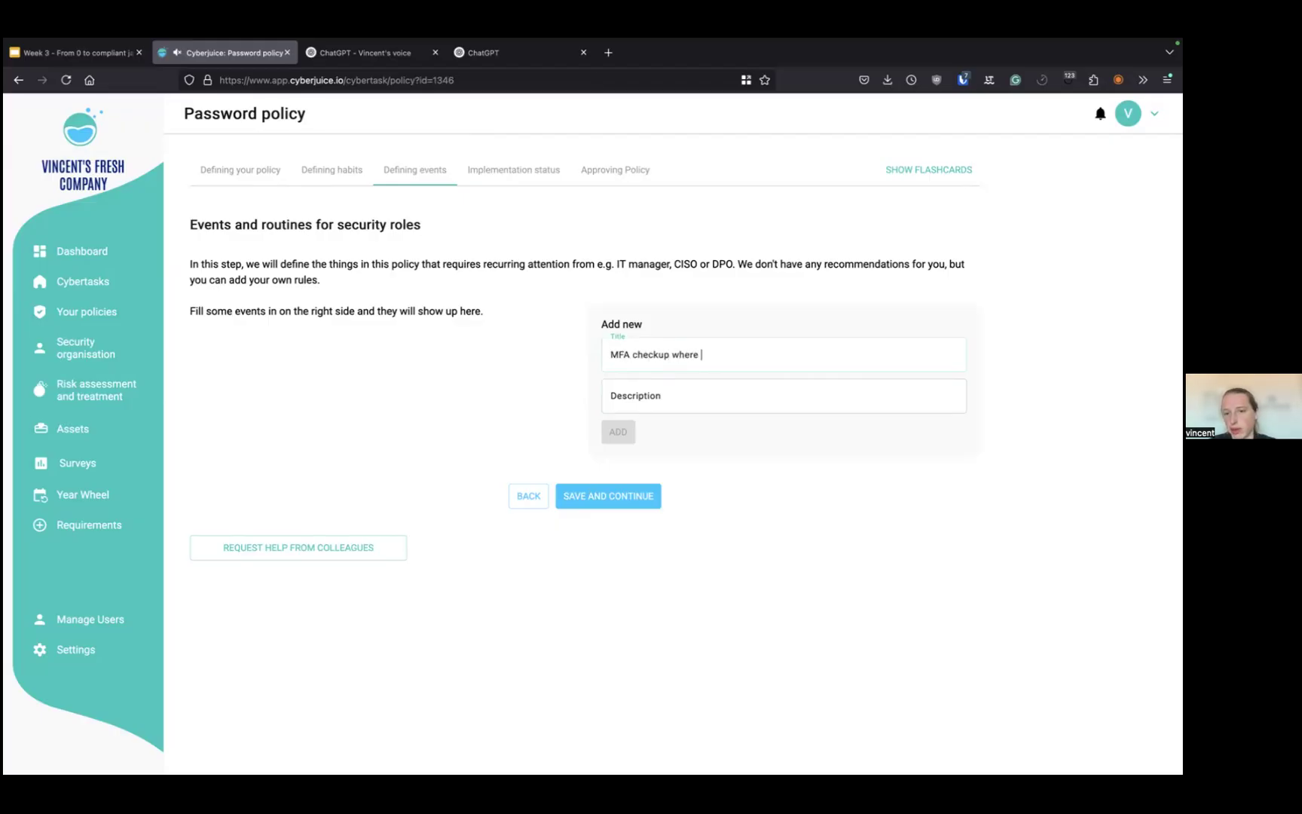
text(we check if e)
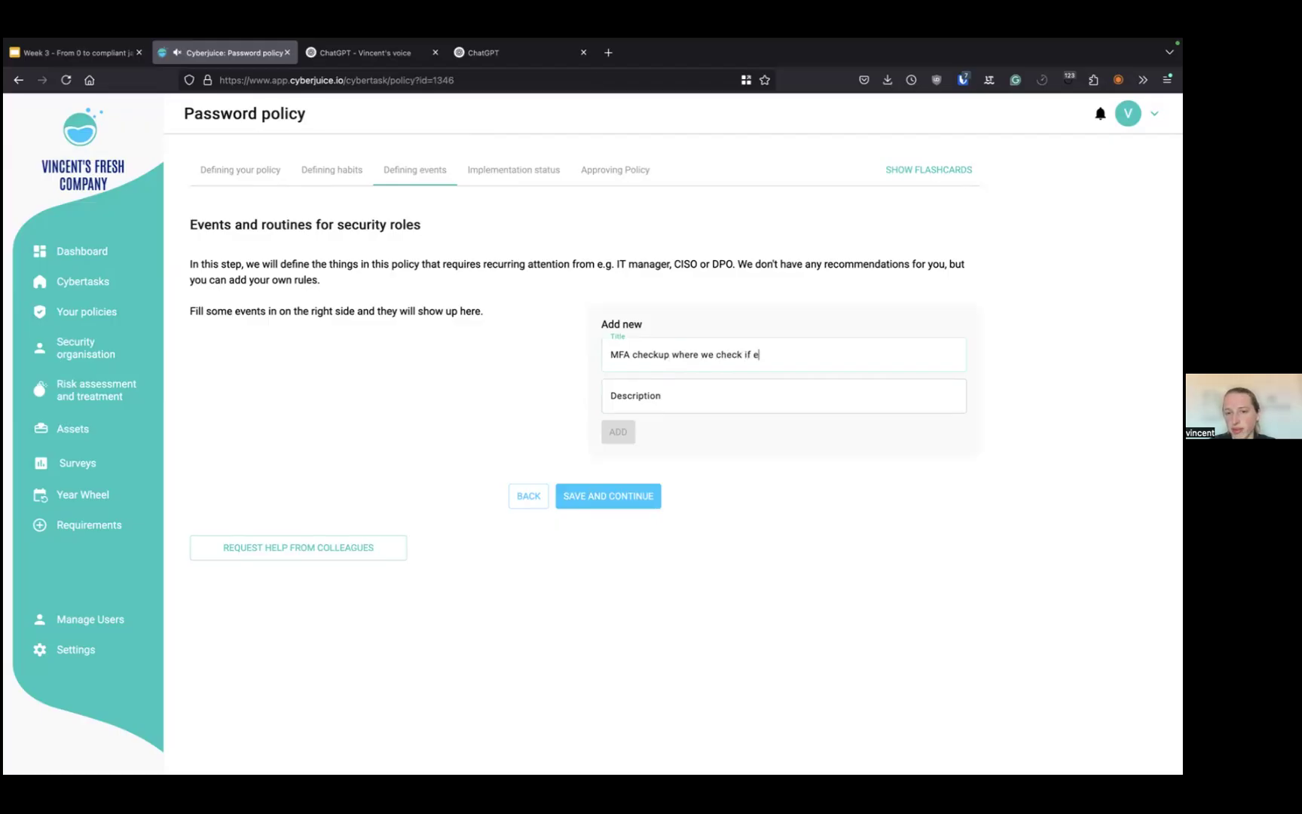
text(veryone is using MFA.)
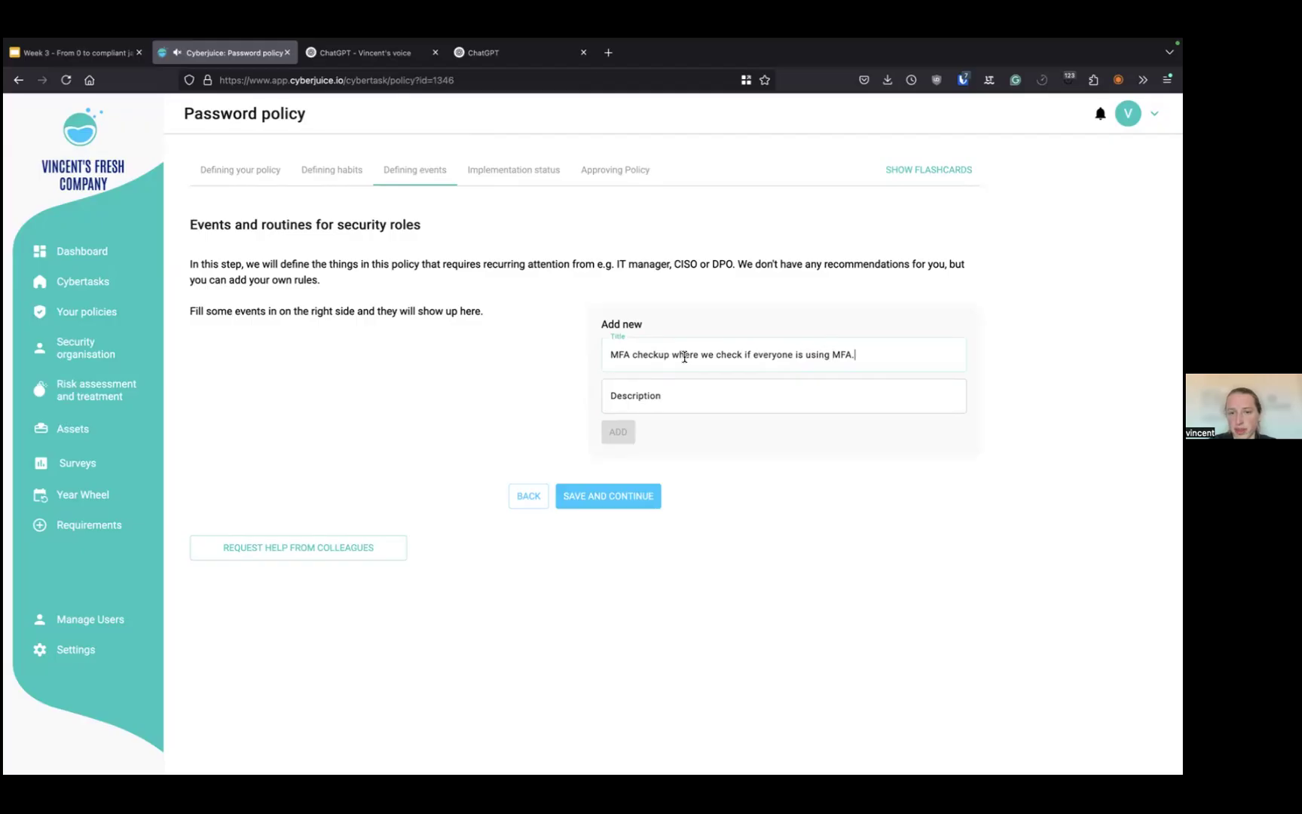
Describe the MFA checkup event as "Because some applications don't allow automatic enforcement" and add it to the policy's events
click(669, 387)
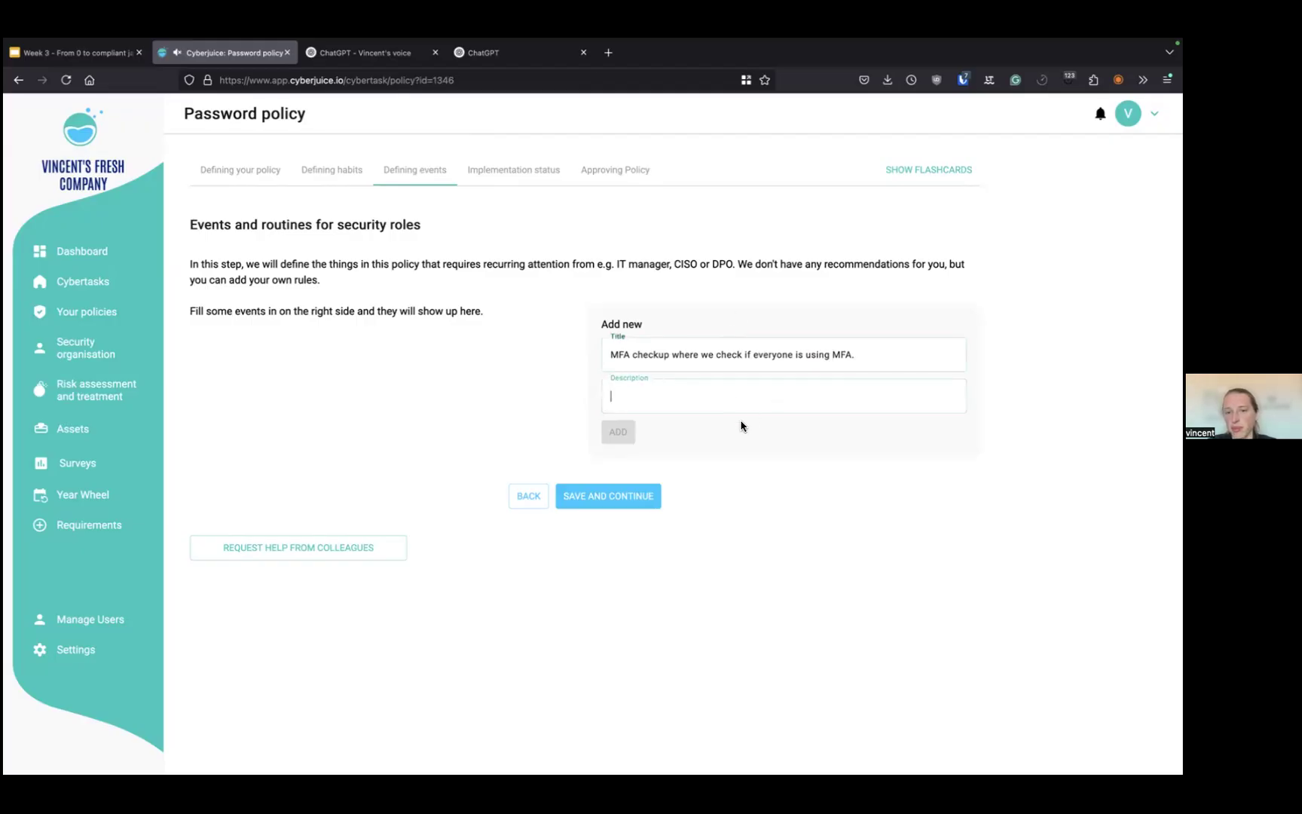
click(733, 361)
click(682, 401)
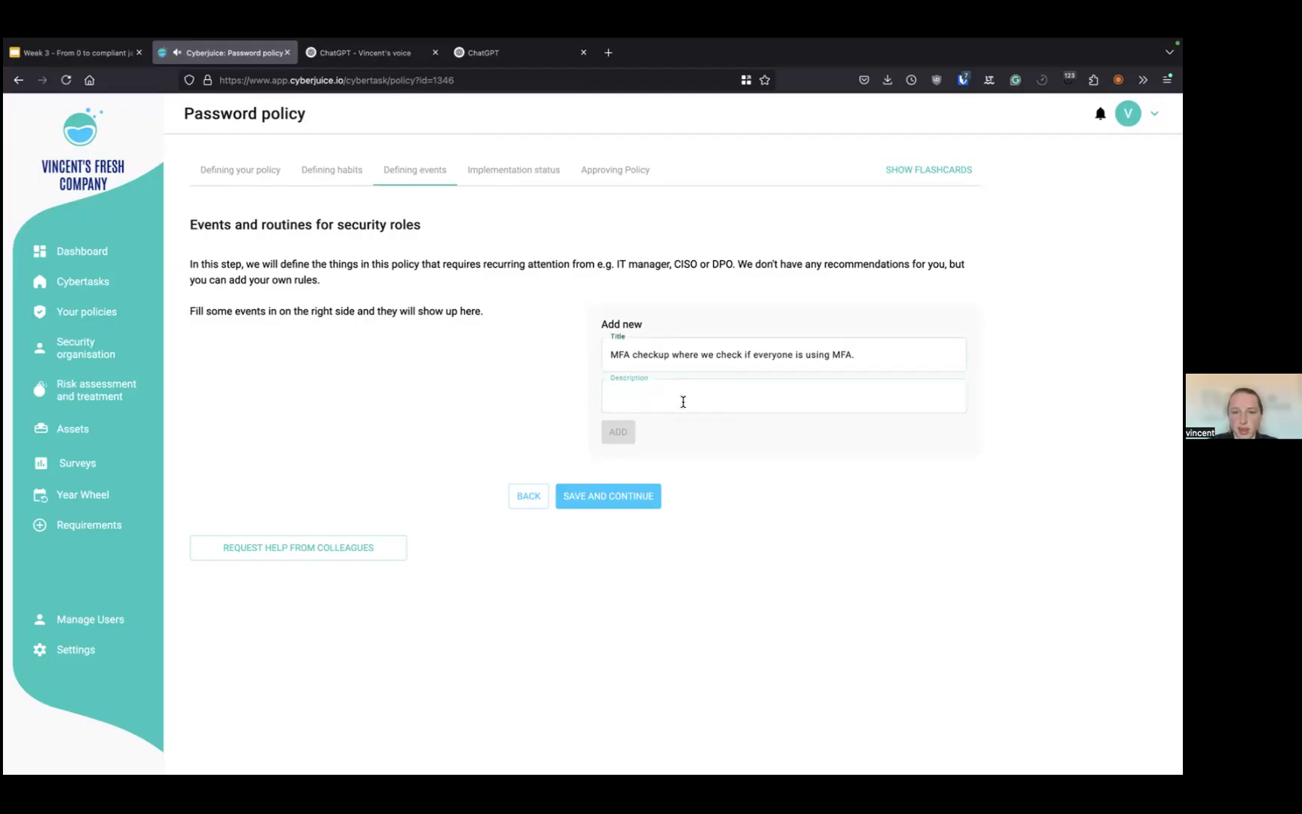
text(Beca)
key(BackSpace)
key(BackSpace)
key(BackSpace)
key(BackSpace)
text(Because some)
key(BackSpace)
key(BackSpace)
text(me)
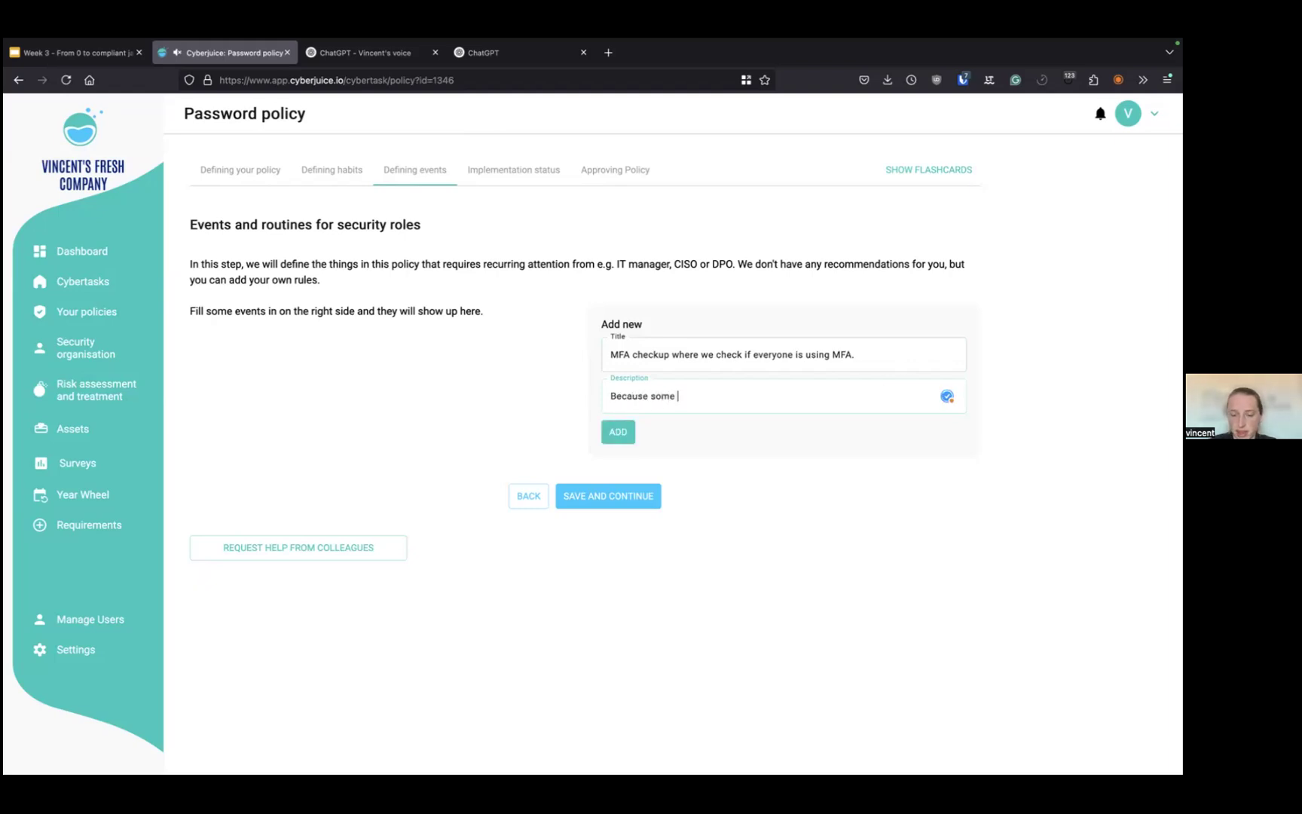
text( applicaitons don't al)
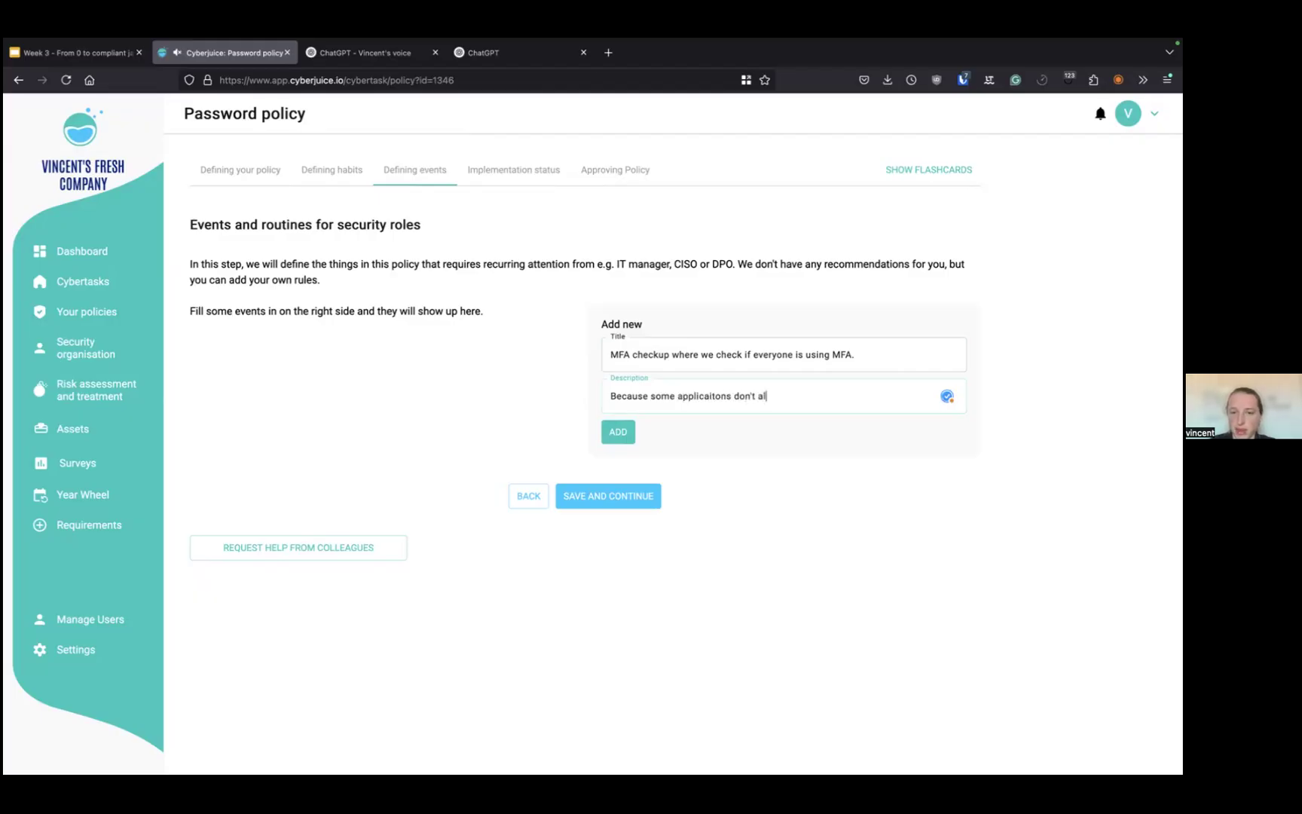
text(low automatic enforcement)
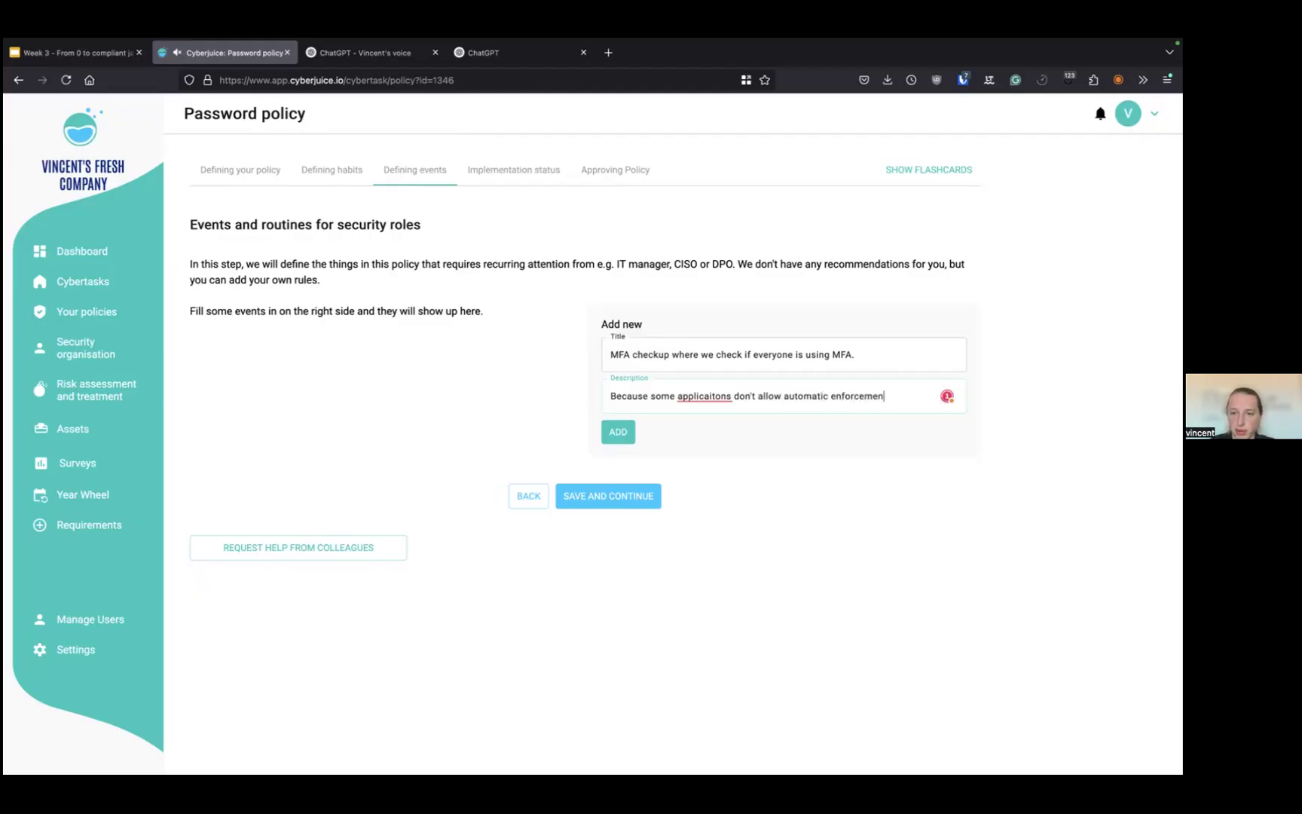
mouse_move(690, 401)
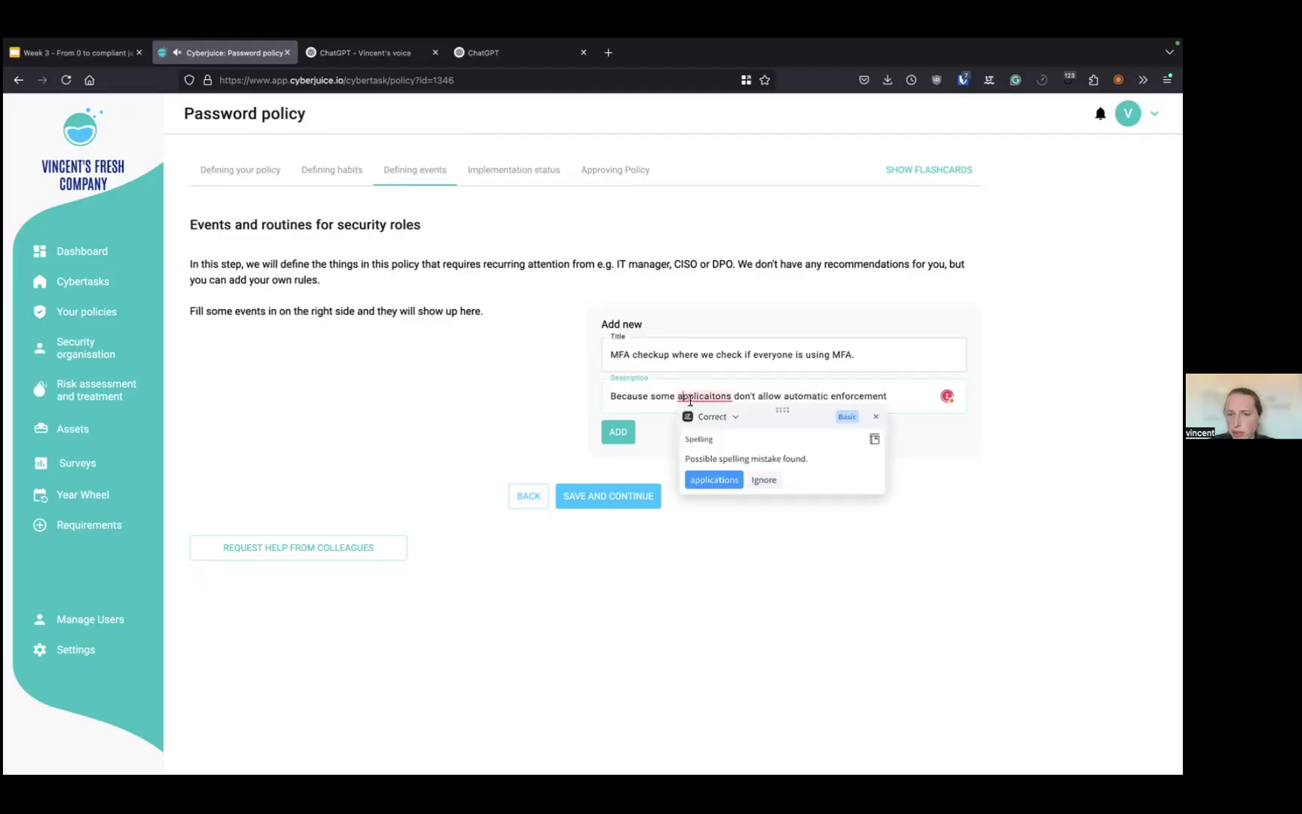
click(692, 480)
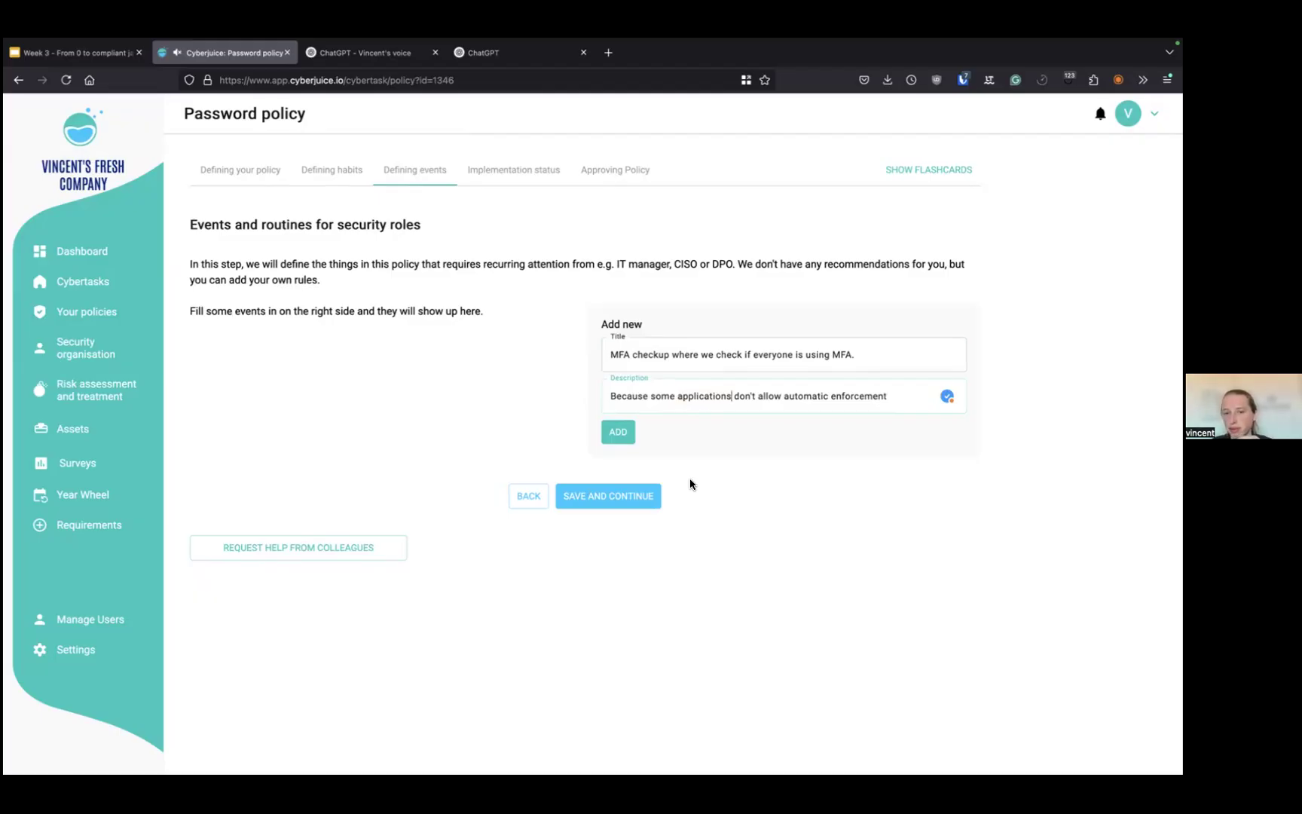
click(617, 432)
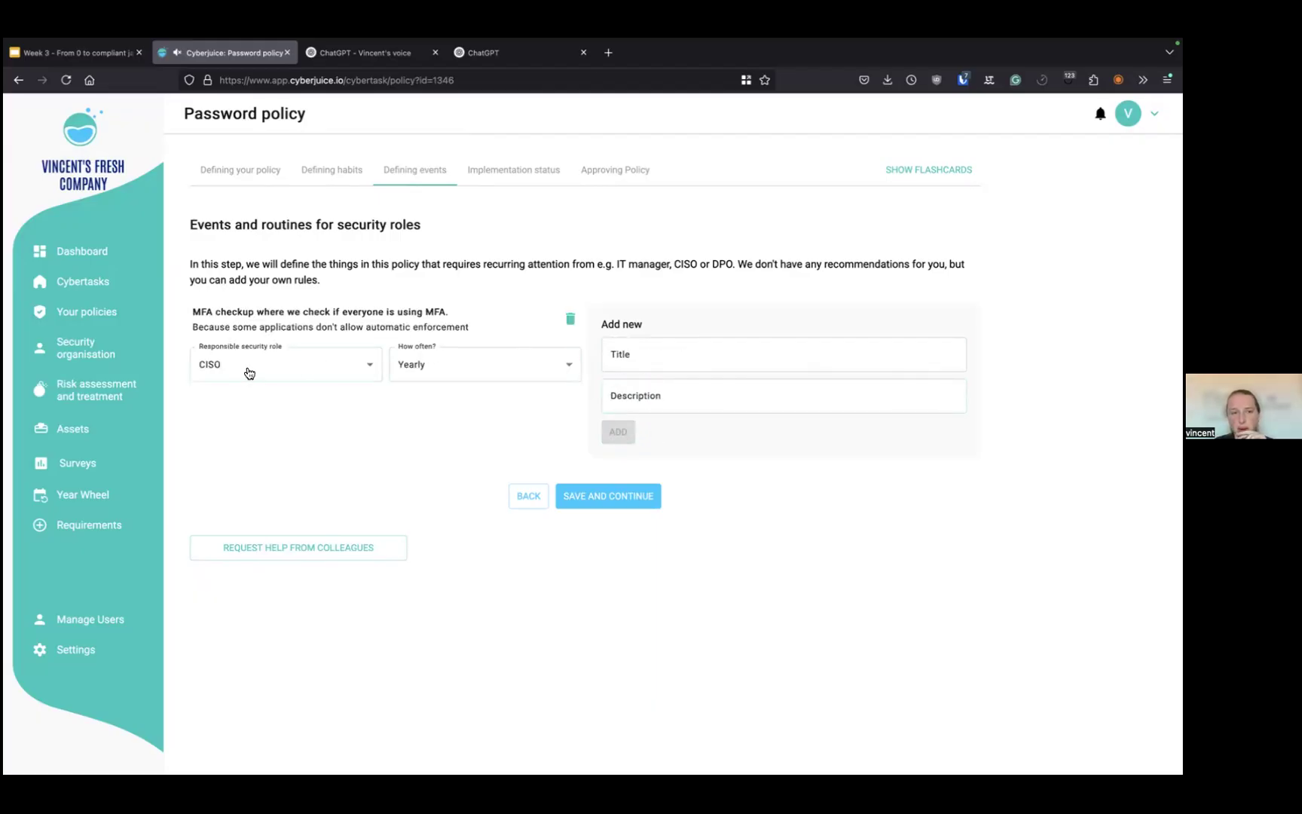
Assign the MFA checkup event to the IT manager and set it to recur quarterly
click(335, 367)
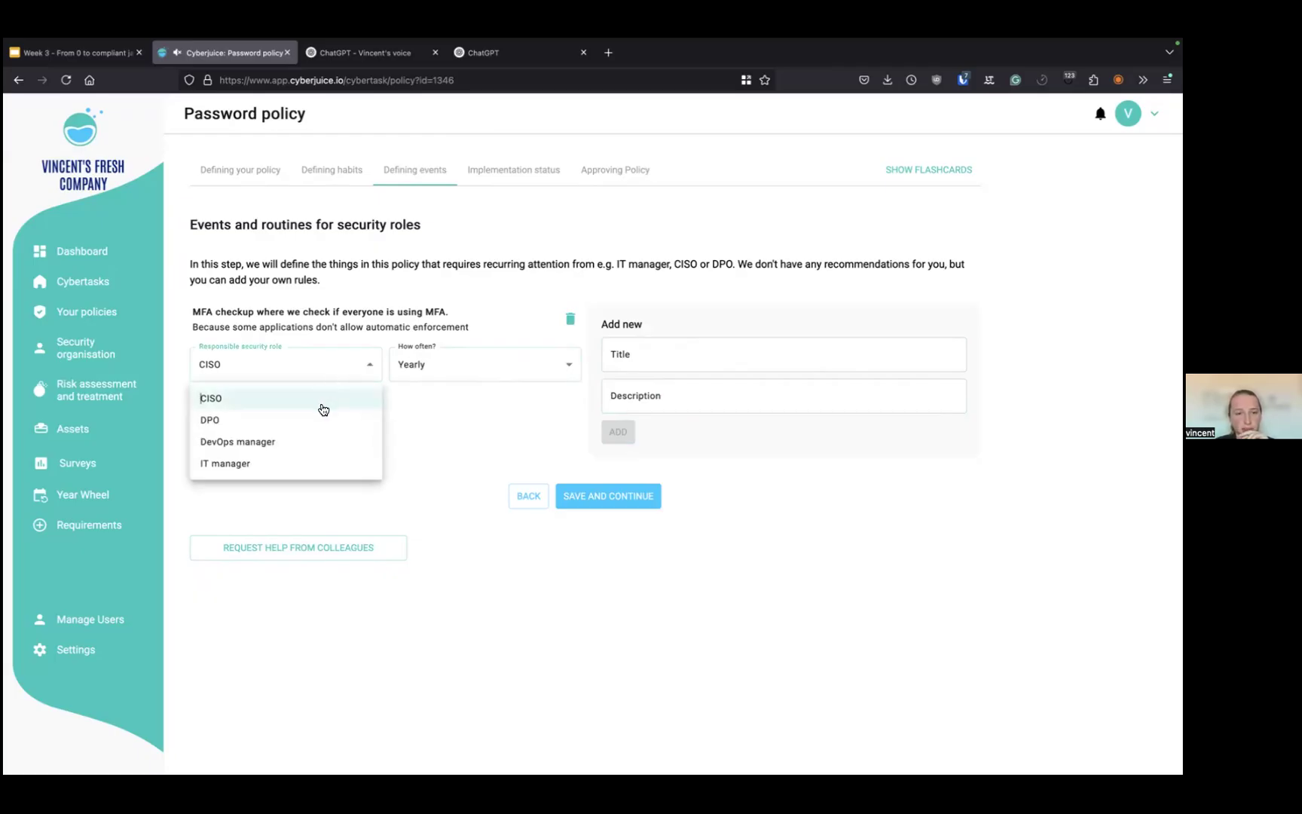
click(295, 464)
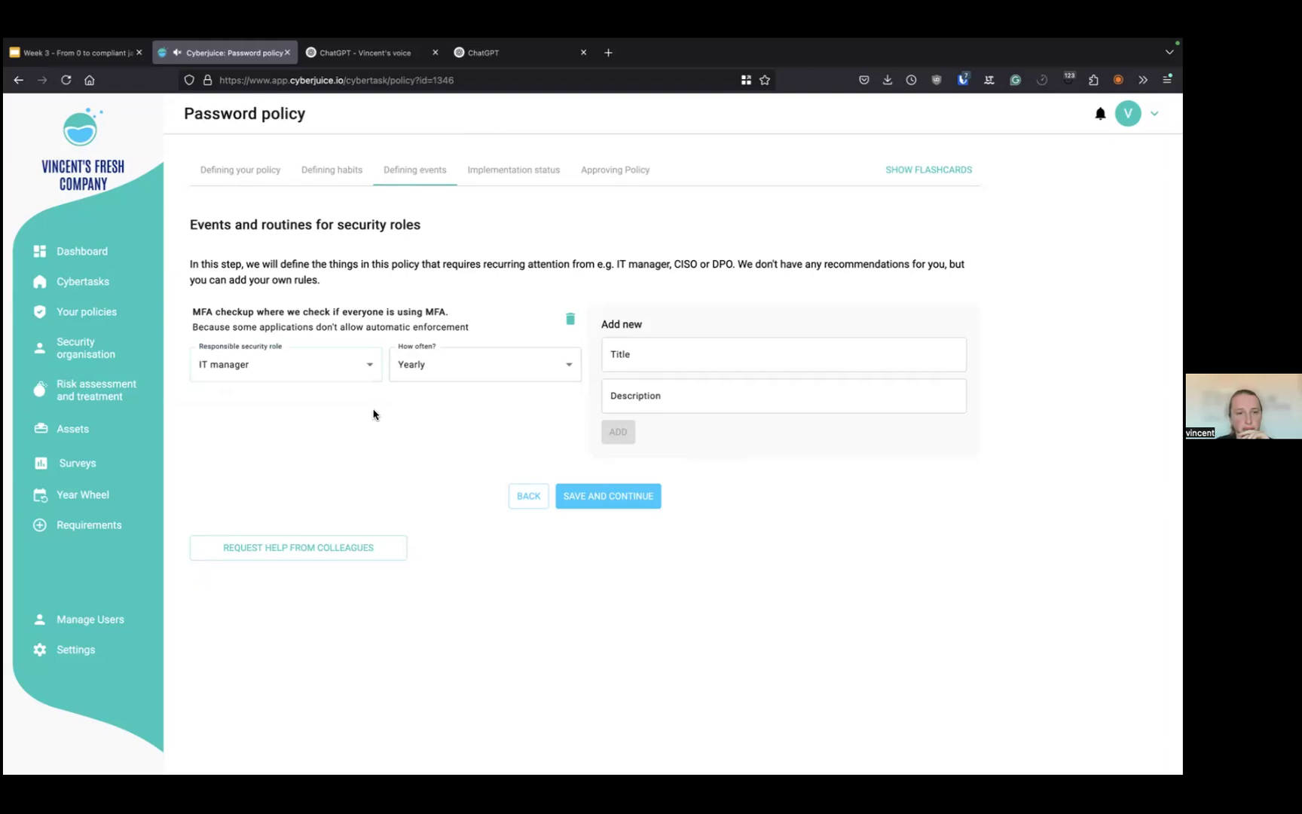
click(460, 374)
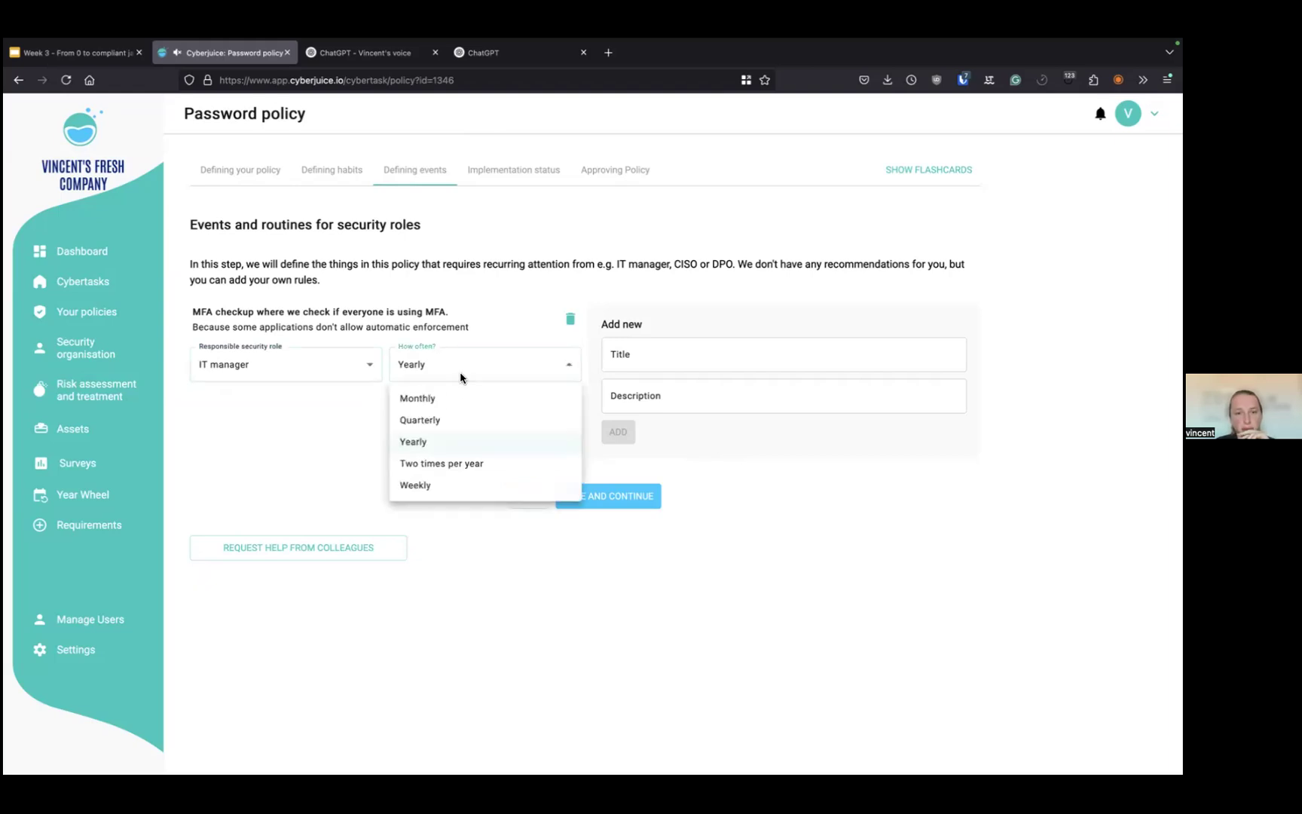
click(274, 427)
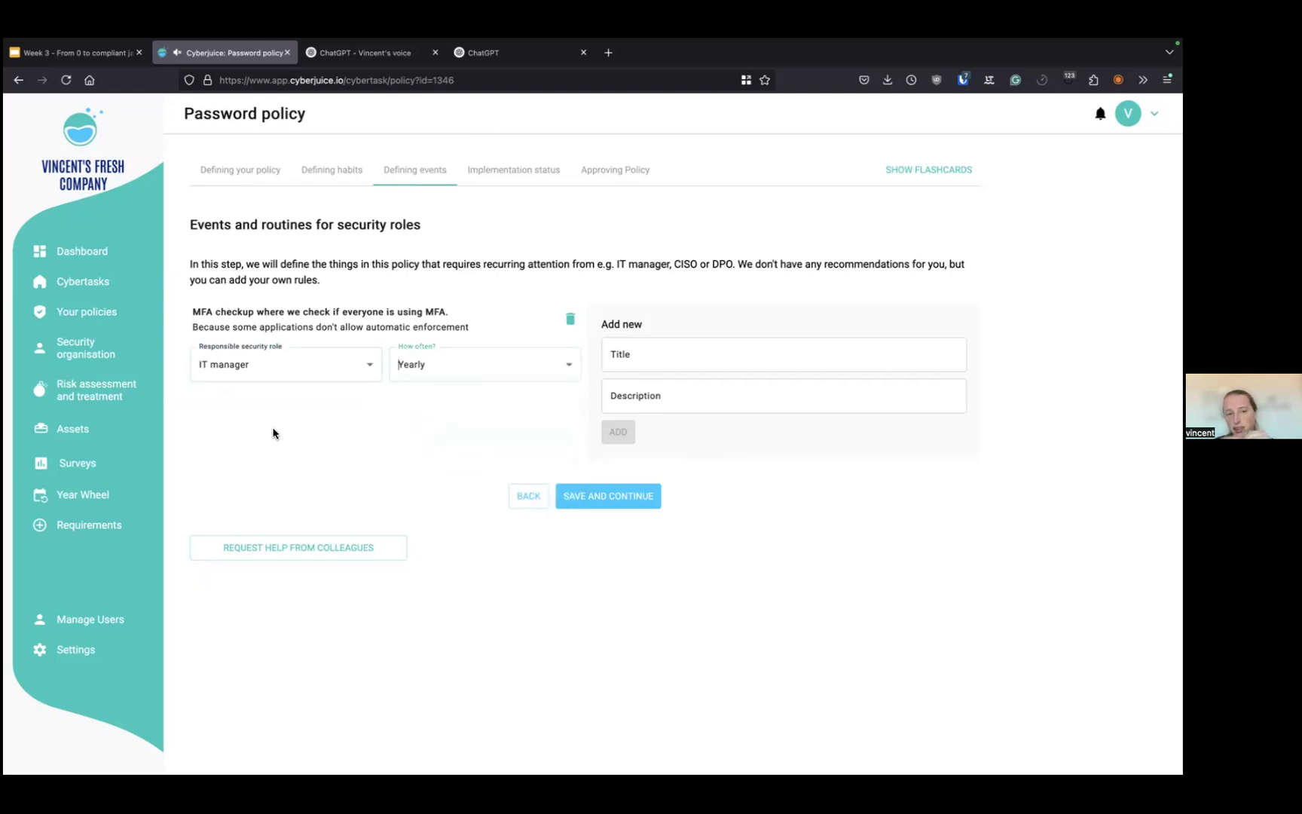
click(461, 374)
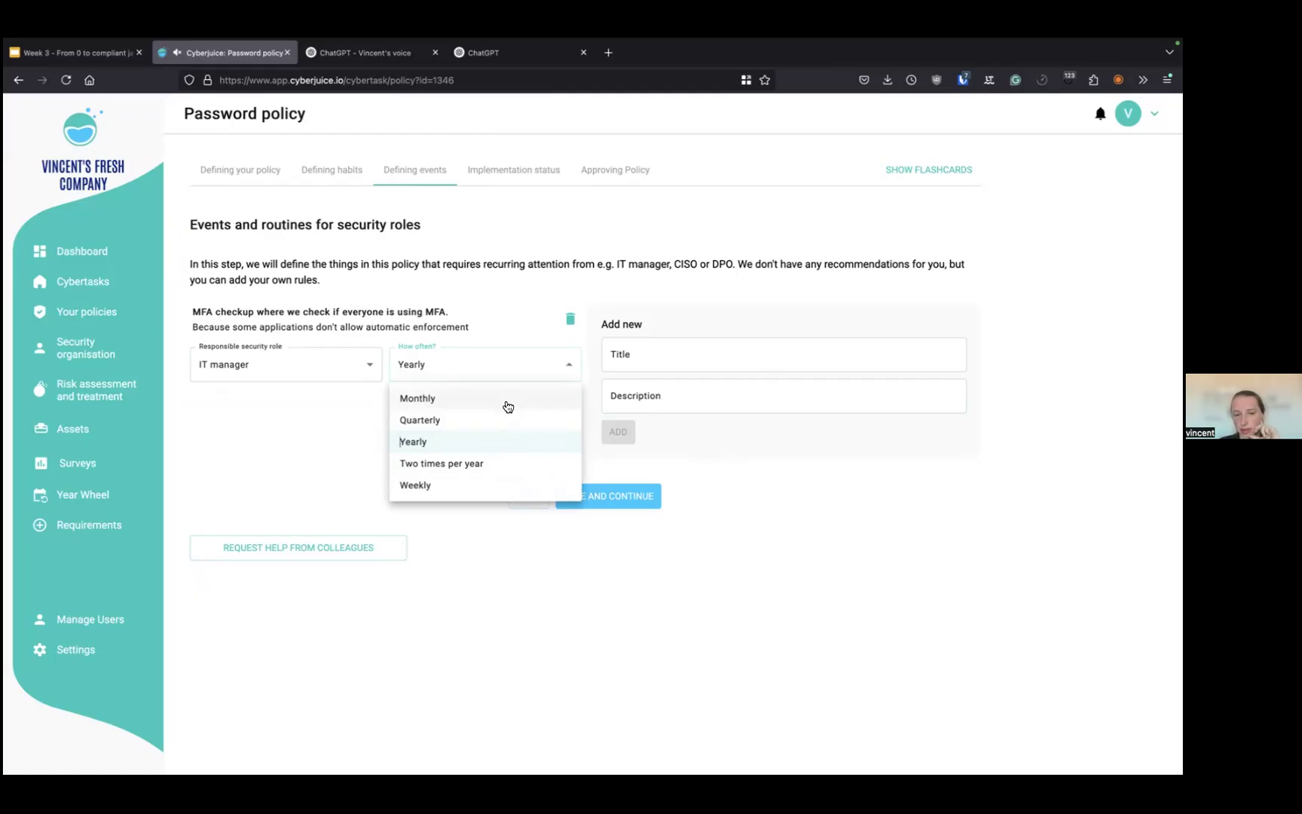
click(490, 420)
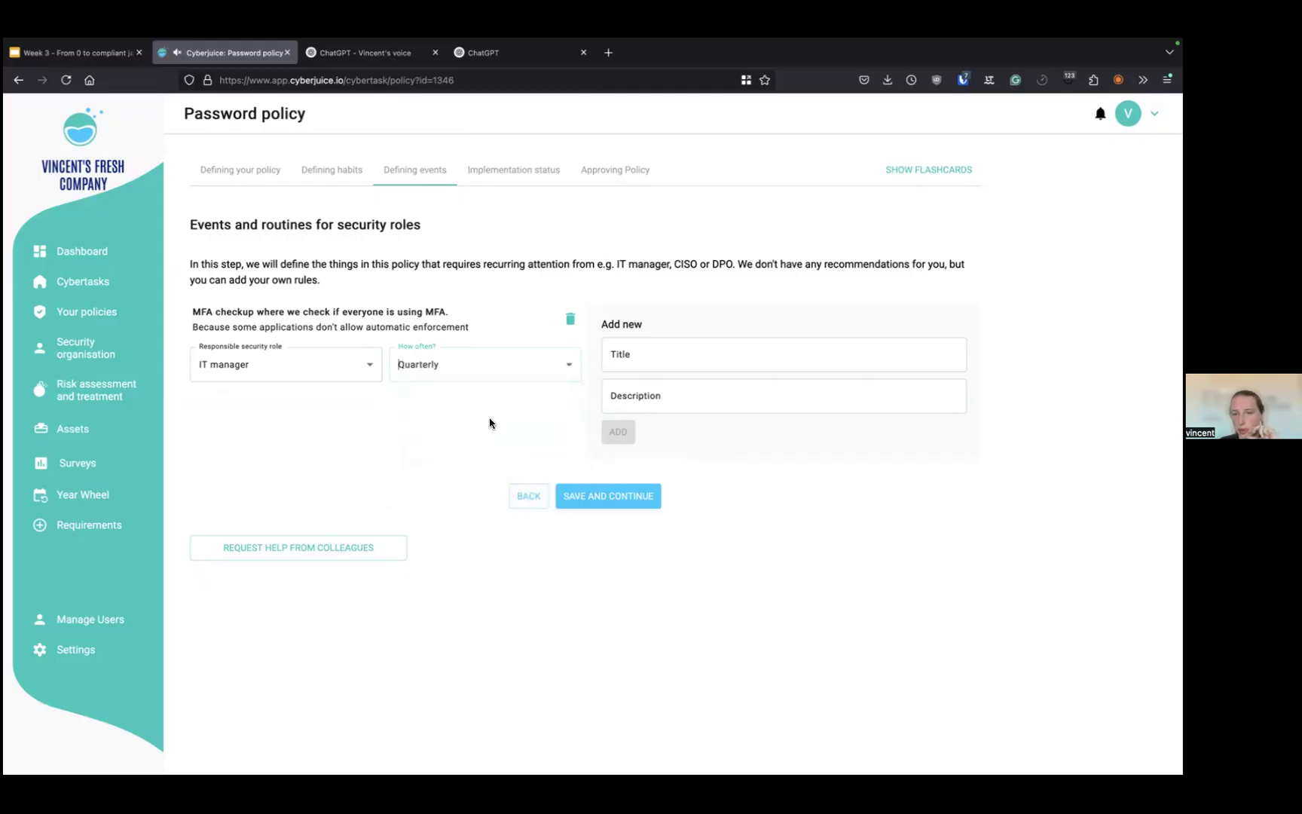
Add the event "Check for personal emails within applications" with the description "To prevent people using personal emails" and save the events
click(671, 361)
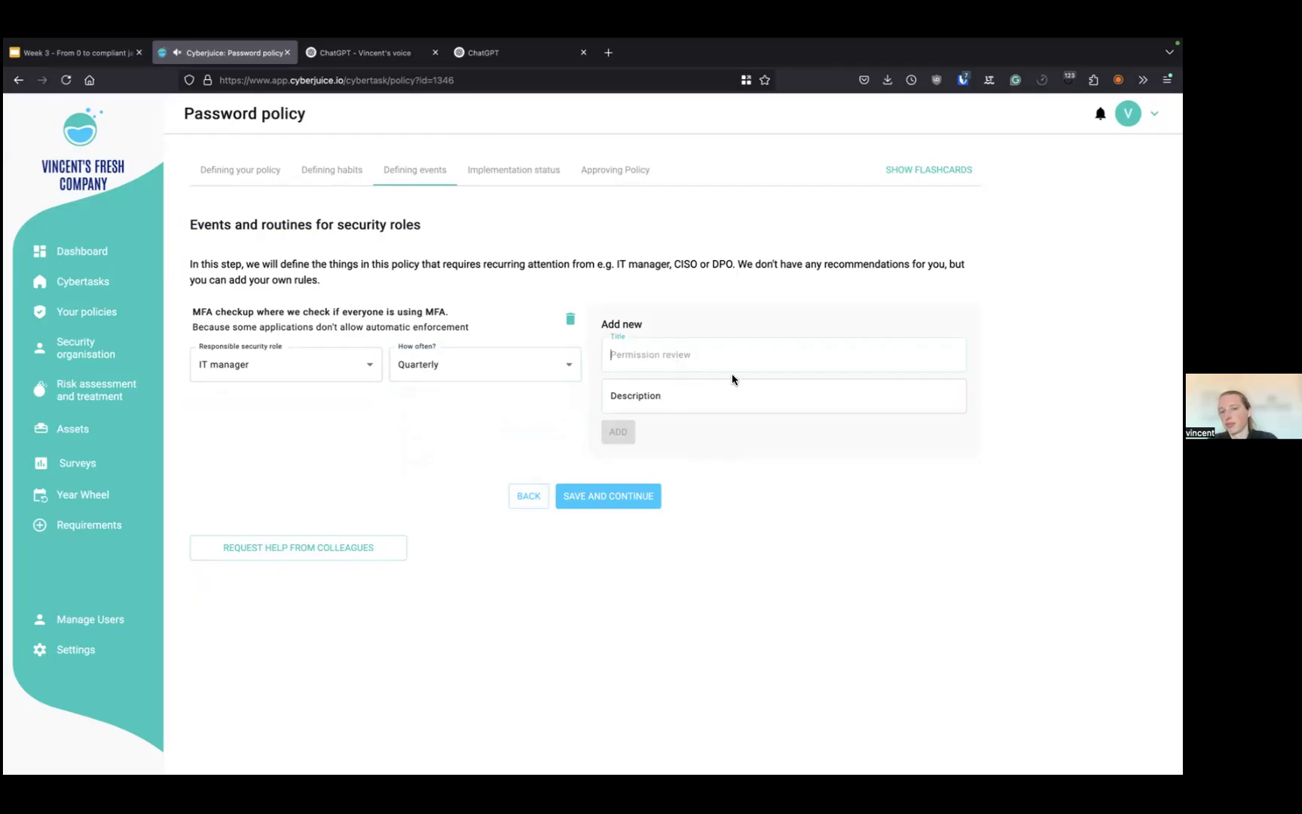
text(Check)
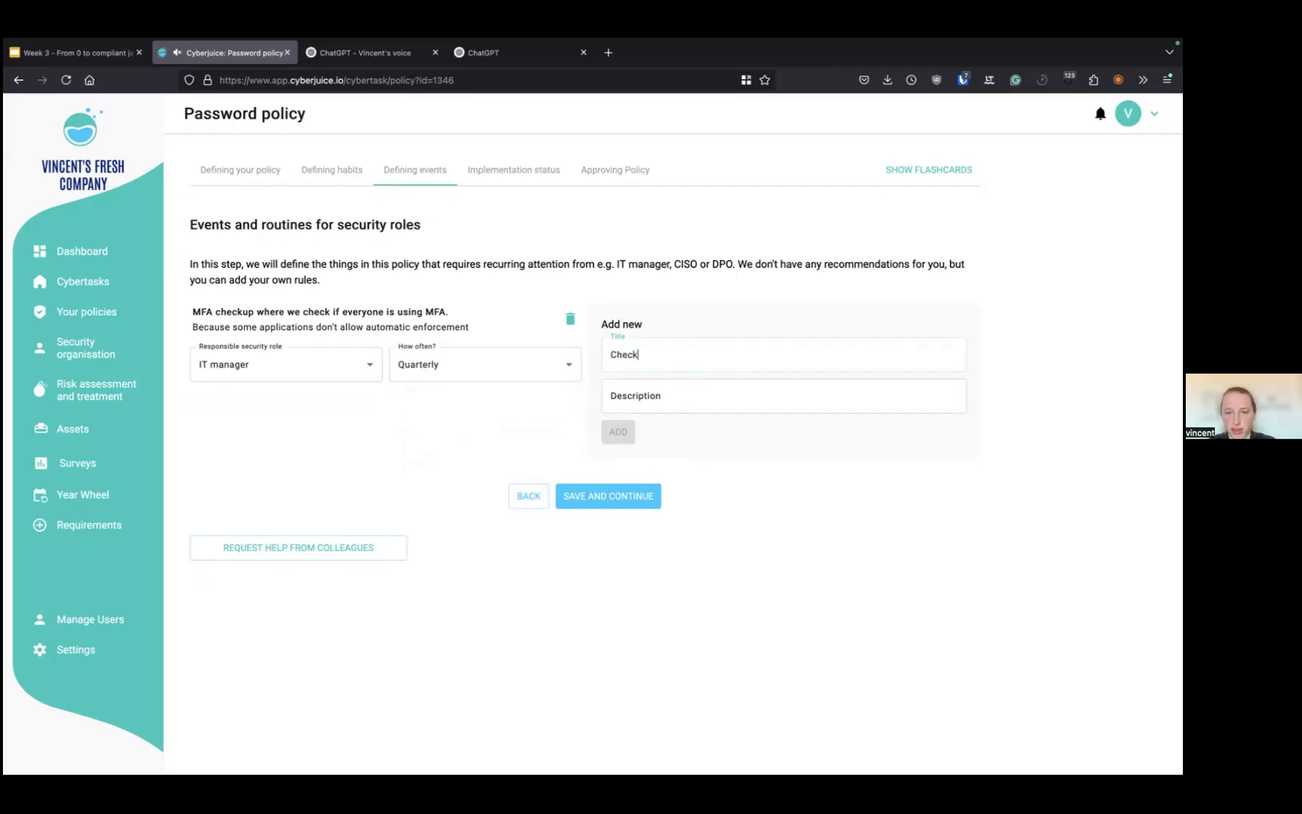
text( for persona)
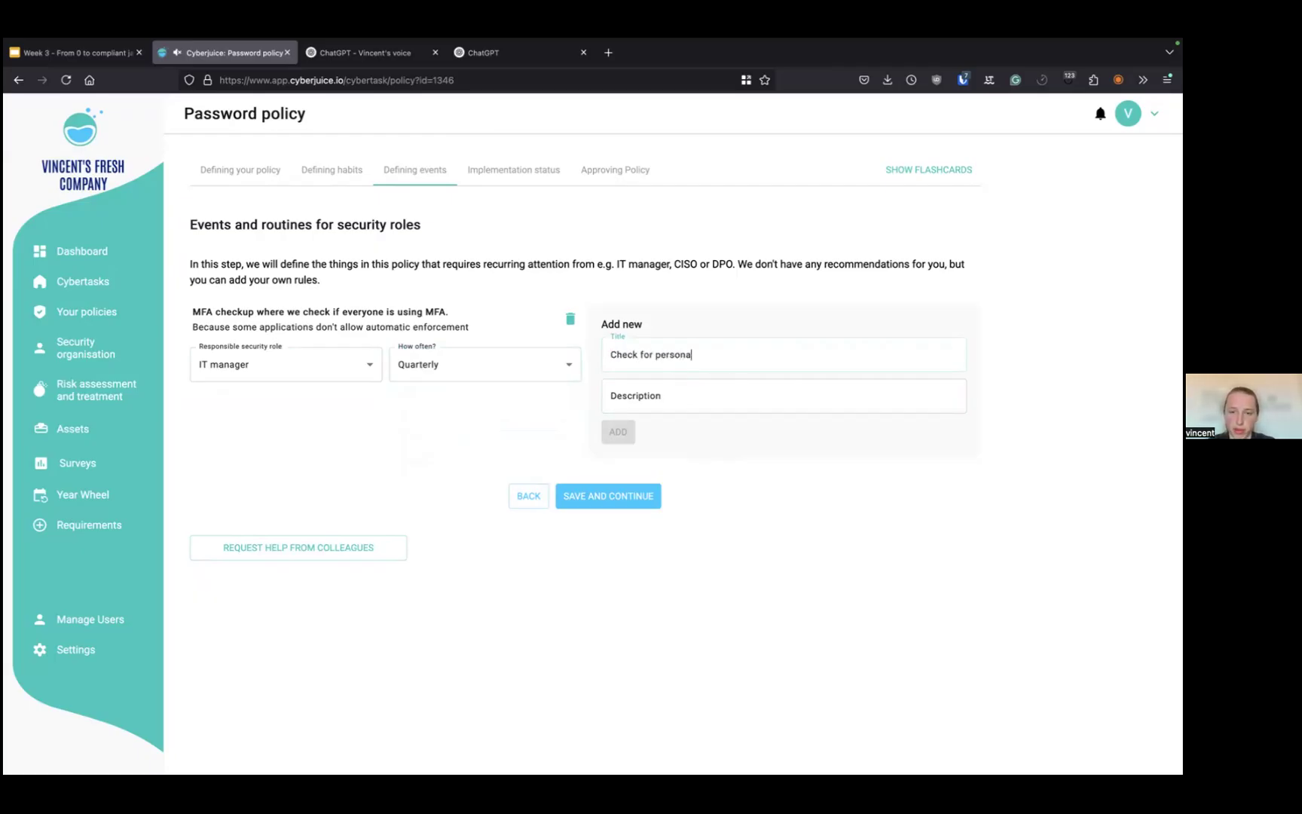
text(l emails within)
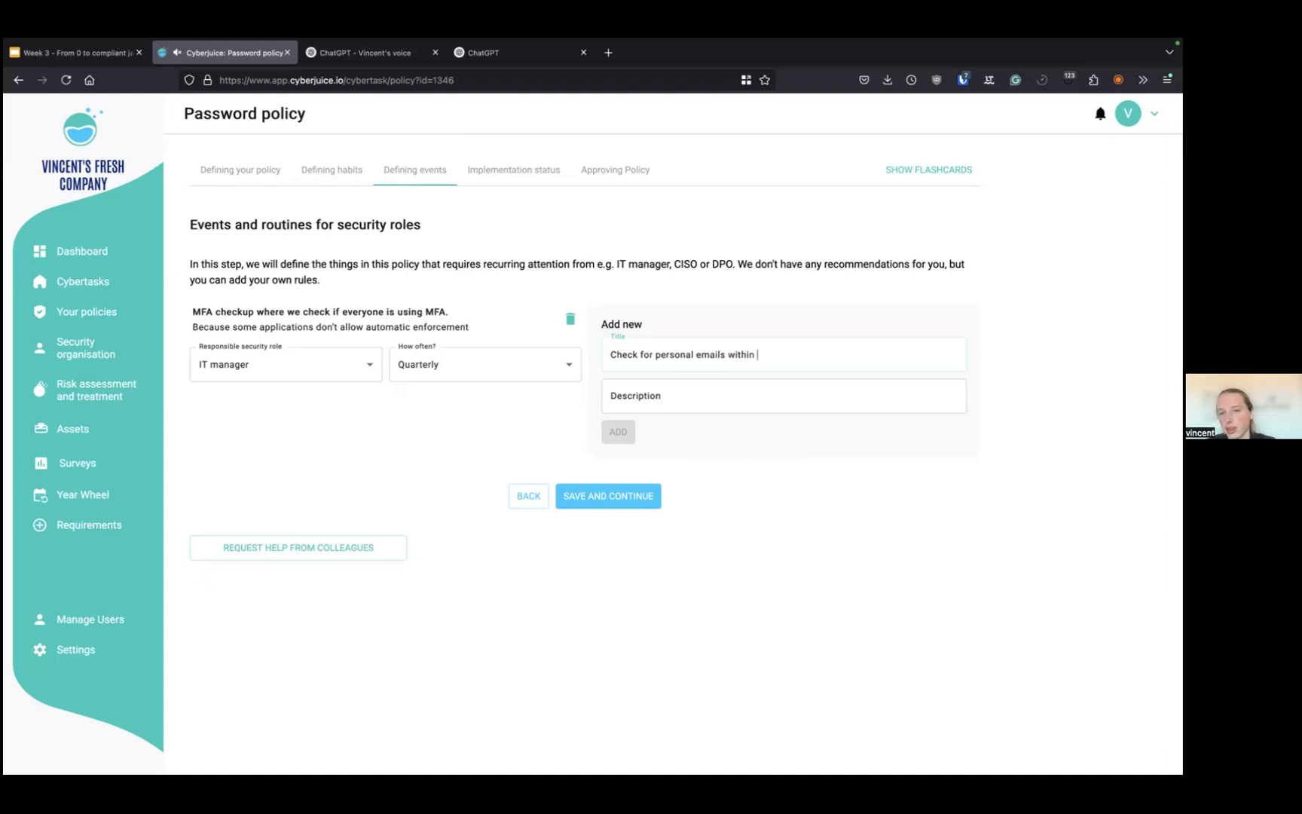
text( applications)
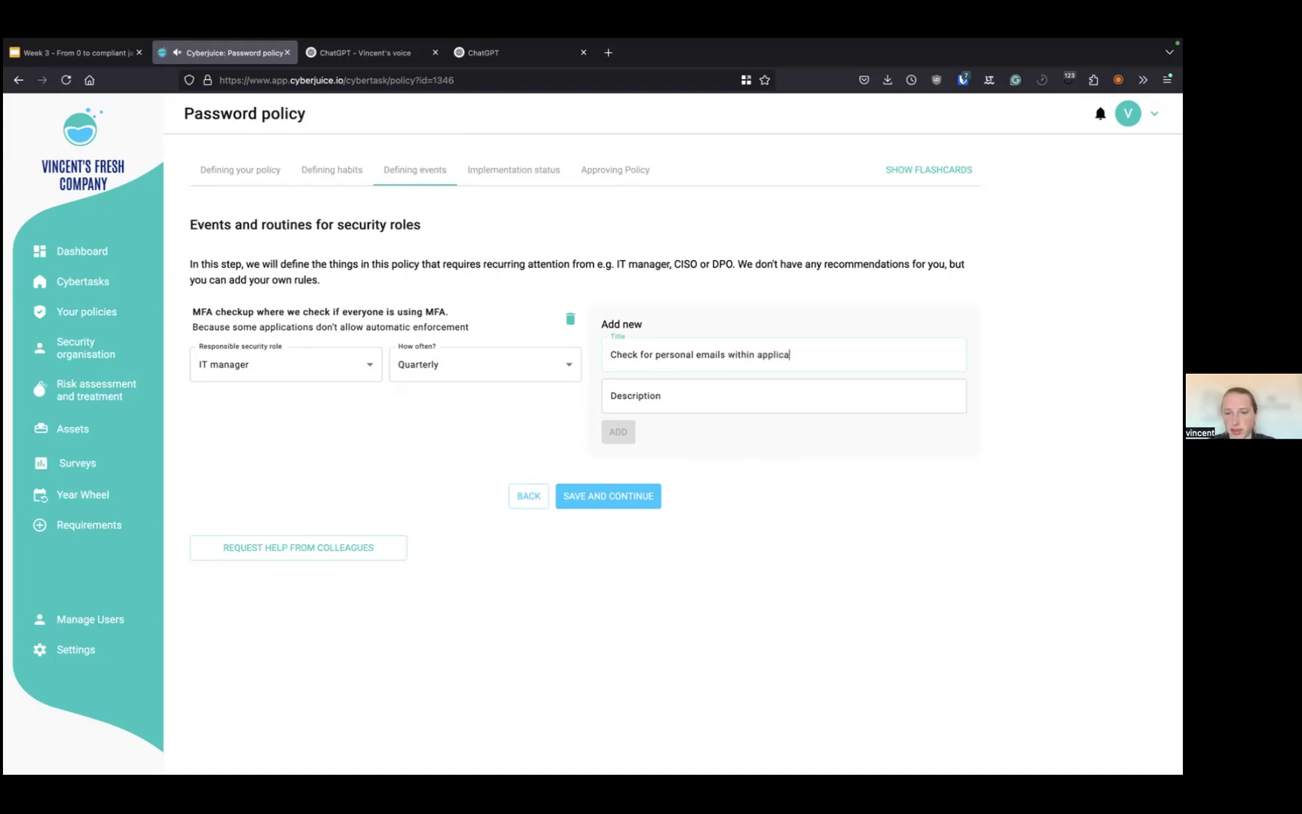
click(725, 398)
text(To prev)
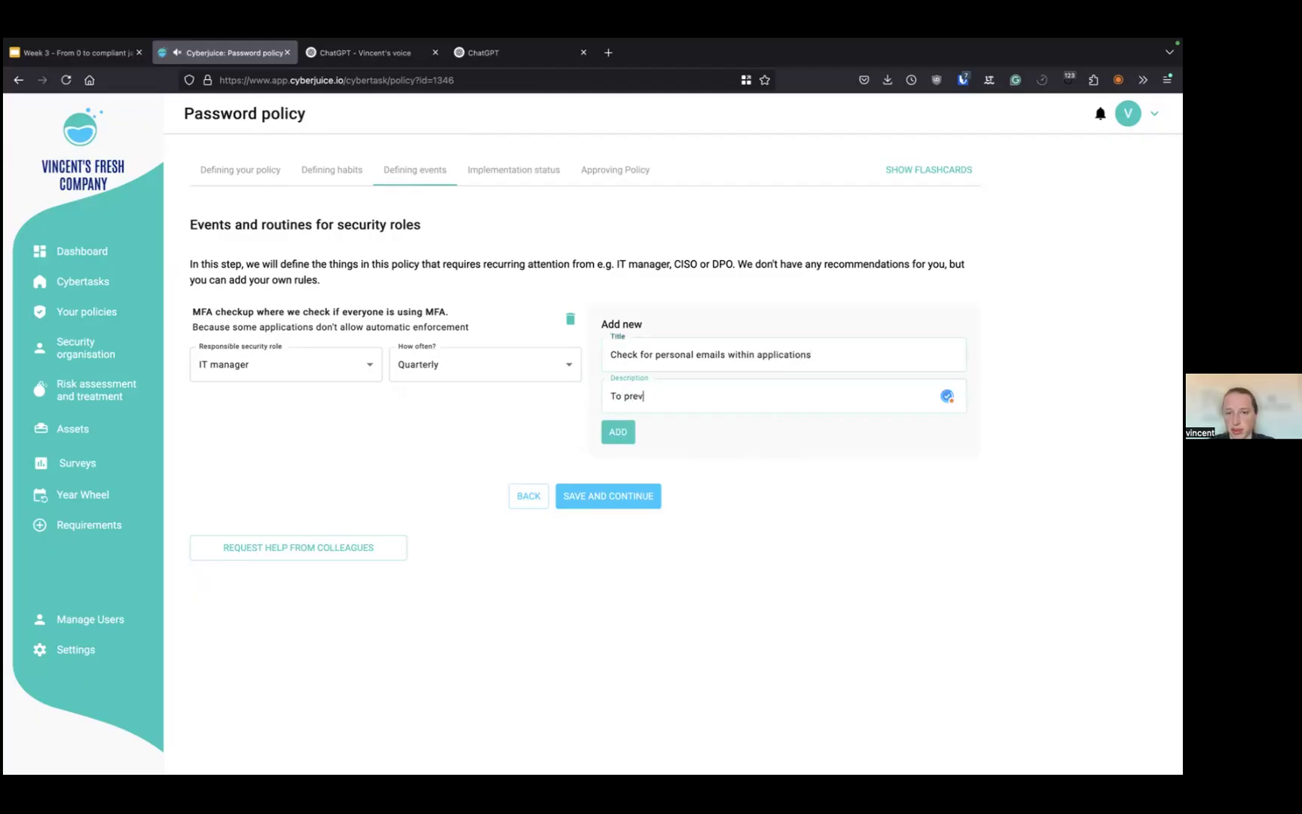
text(ent people using pre)
text(sonal emails)
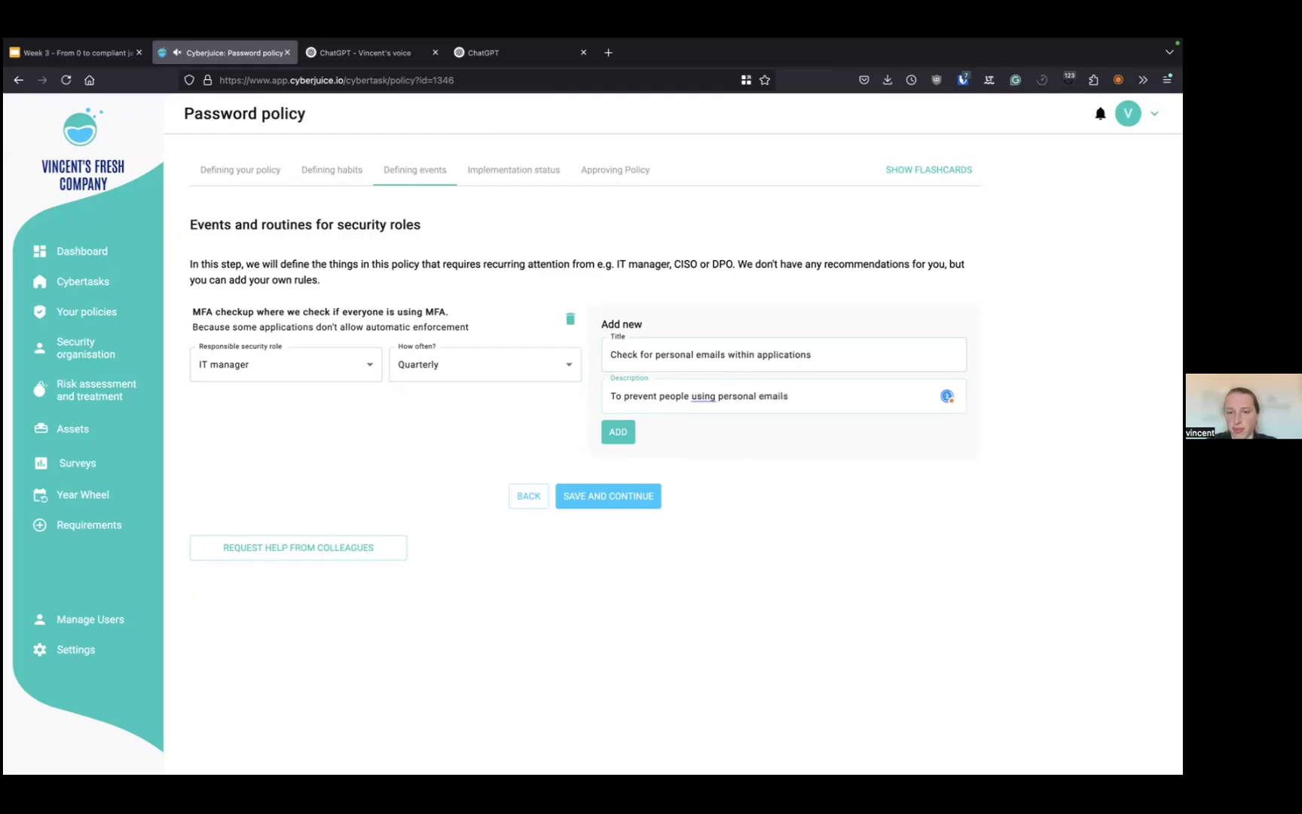
click(617, 435)
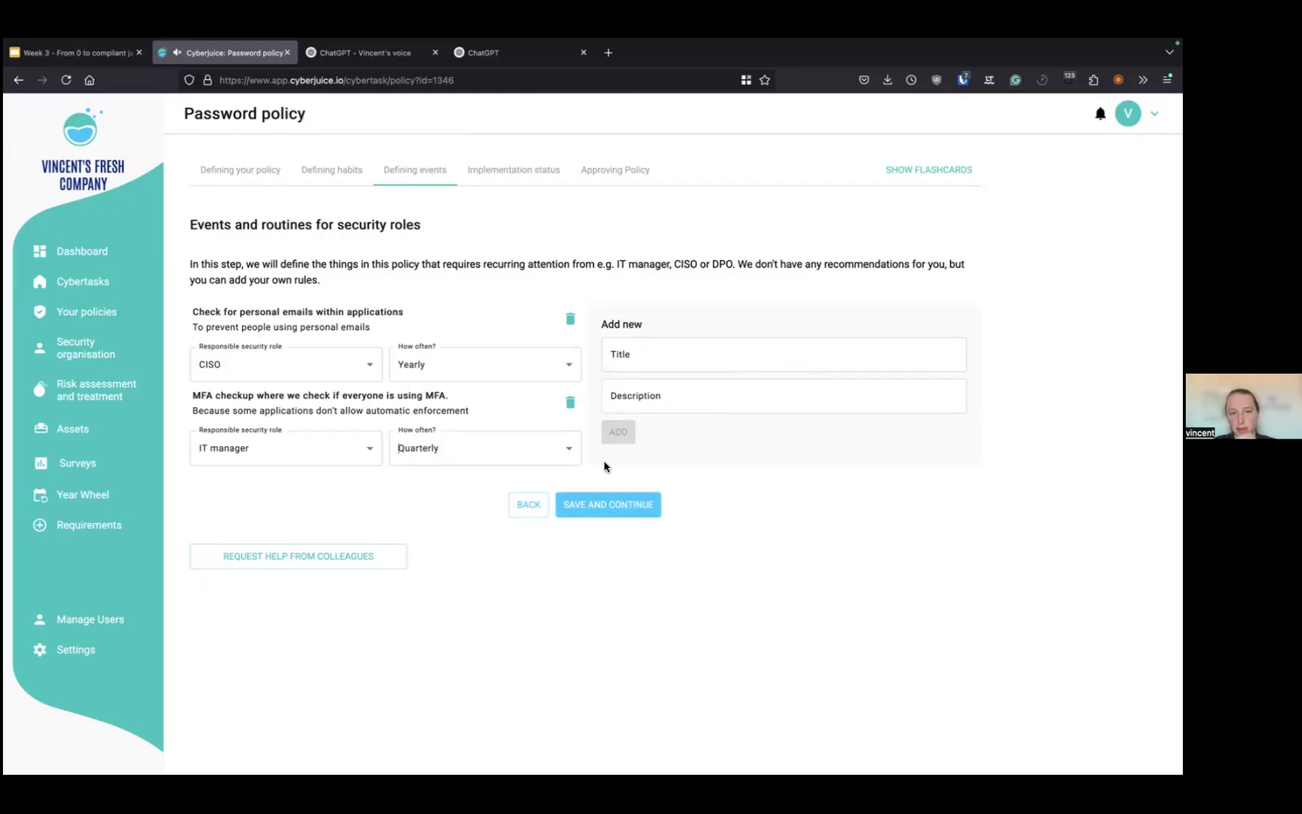
click(614, 502)
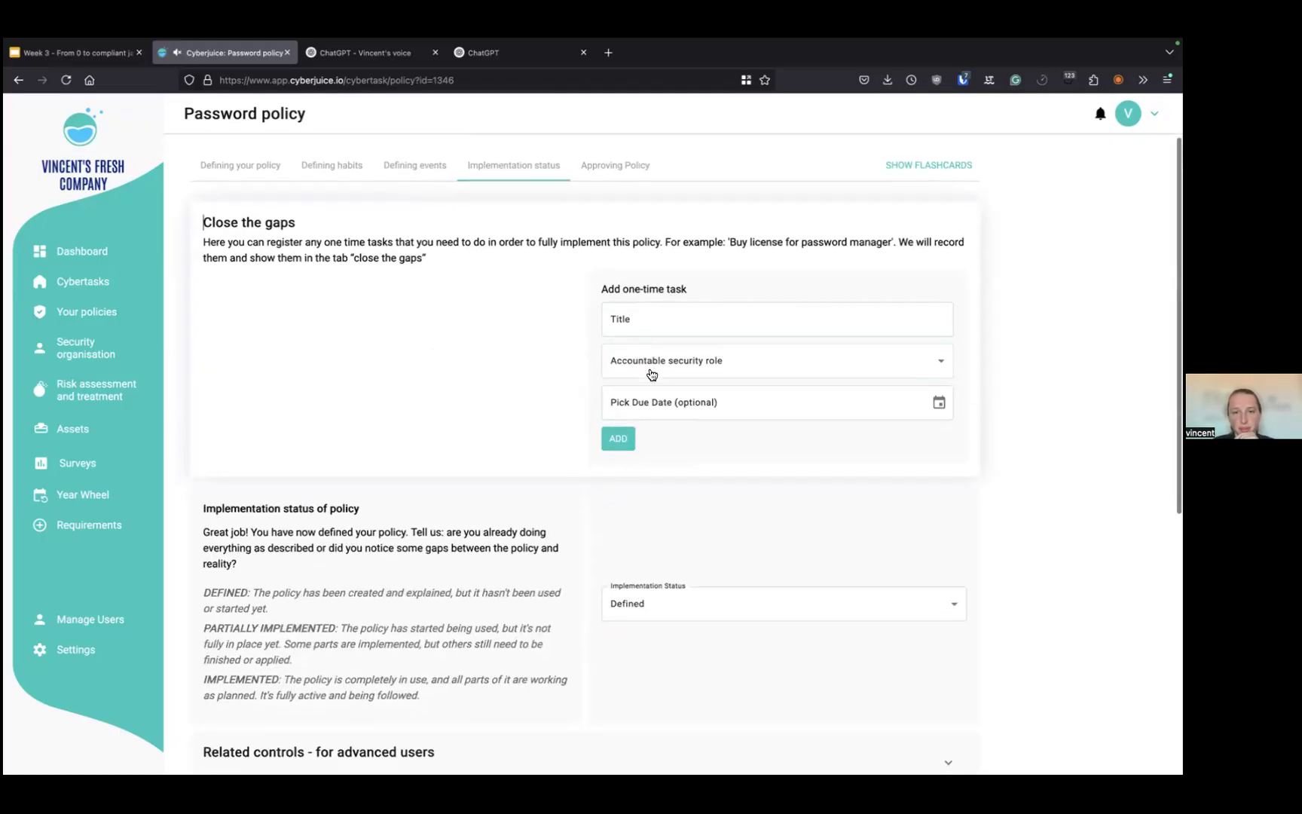
Add the one-time task "Implement password manager" with the IT manager as accountable role and due date 03/31/2025
drag(208, 226, 434, 266)
click(434, 266)
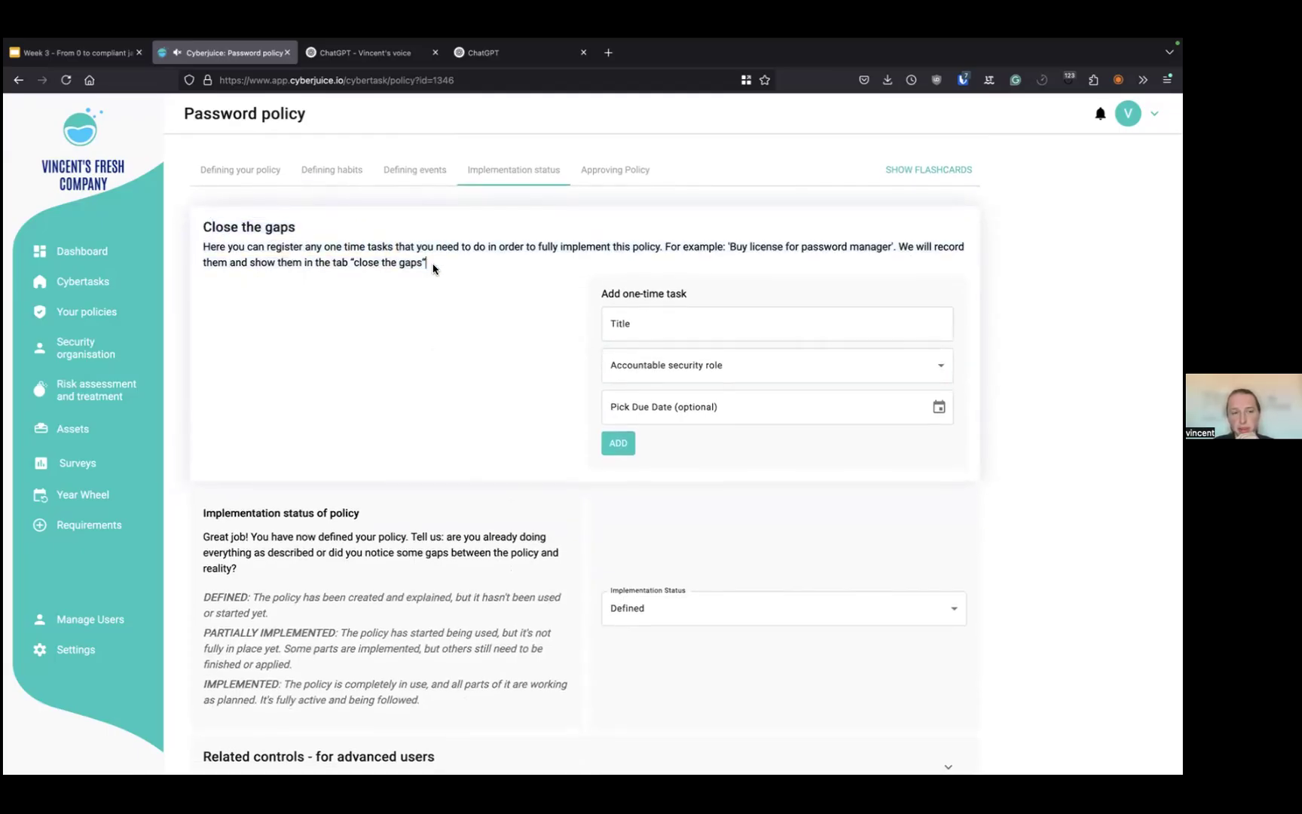
click(637, 324)
text(Implement p)
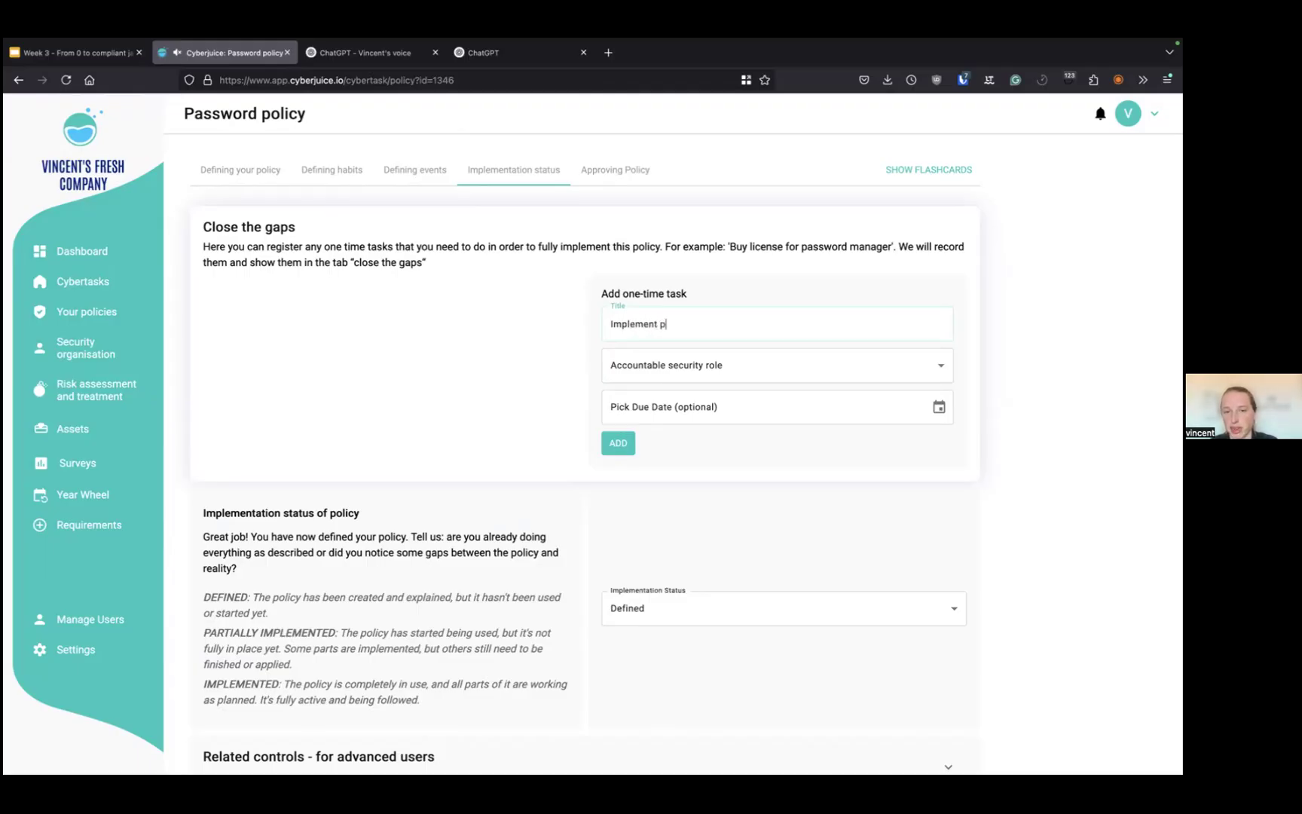
text(assword manager)
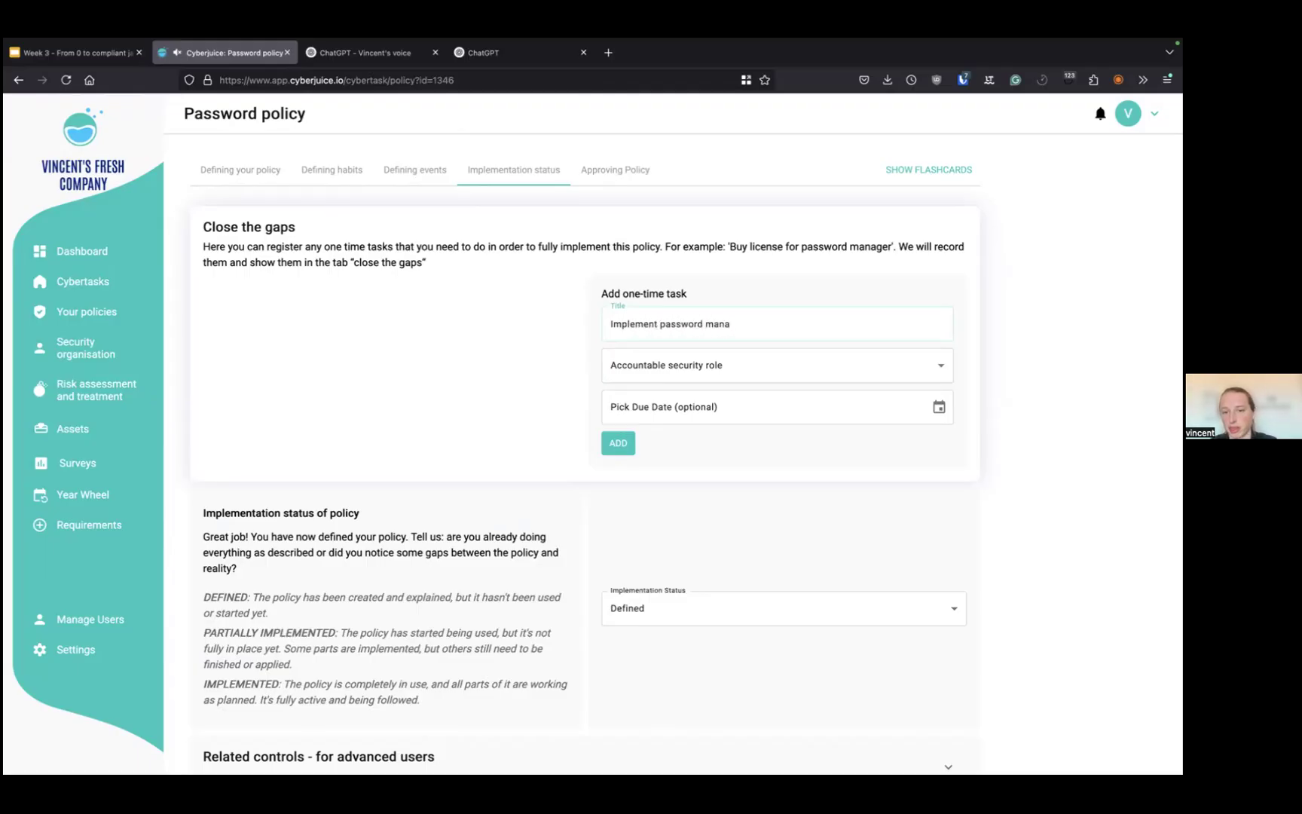
click(666, 352)
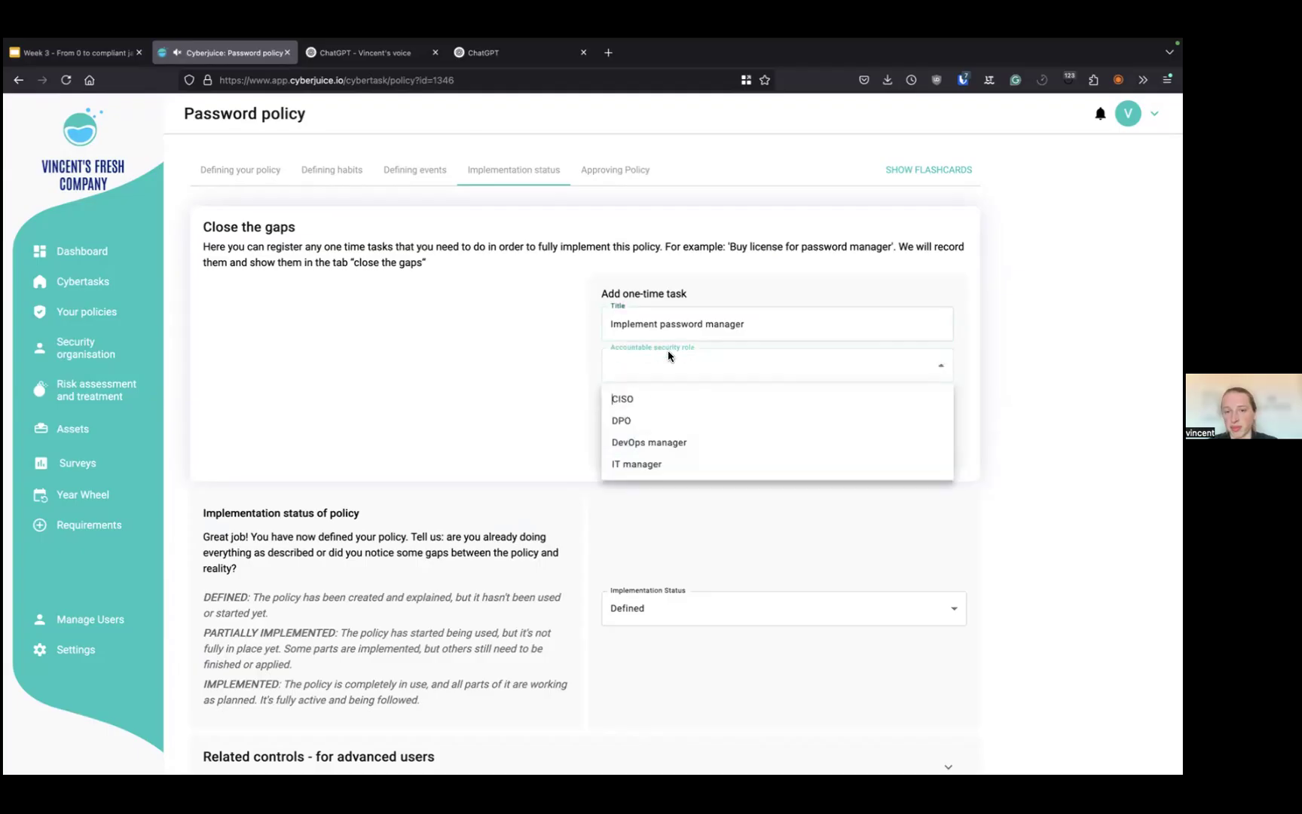
click(682, 465)
click(727, 410)
click(937, 407)
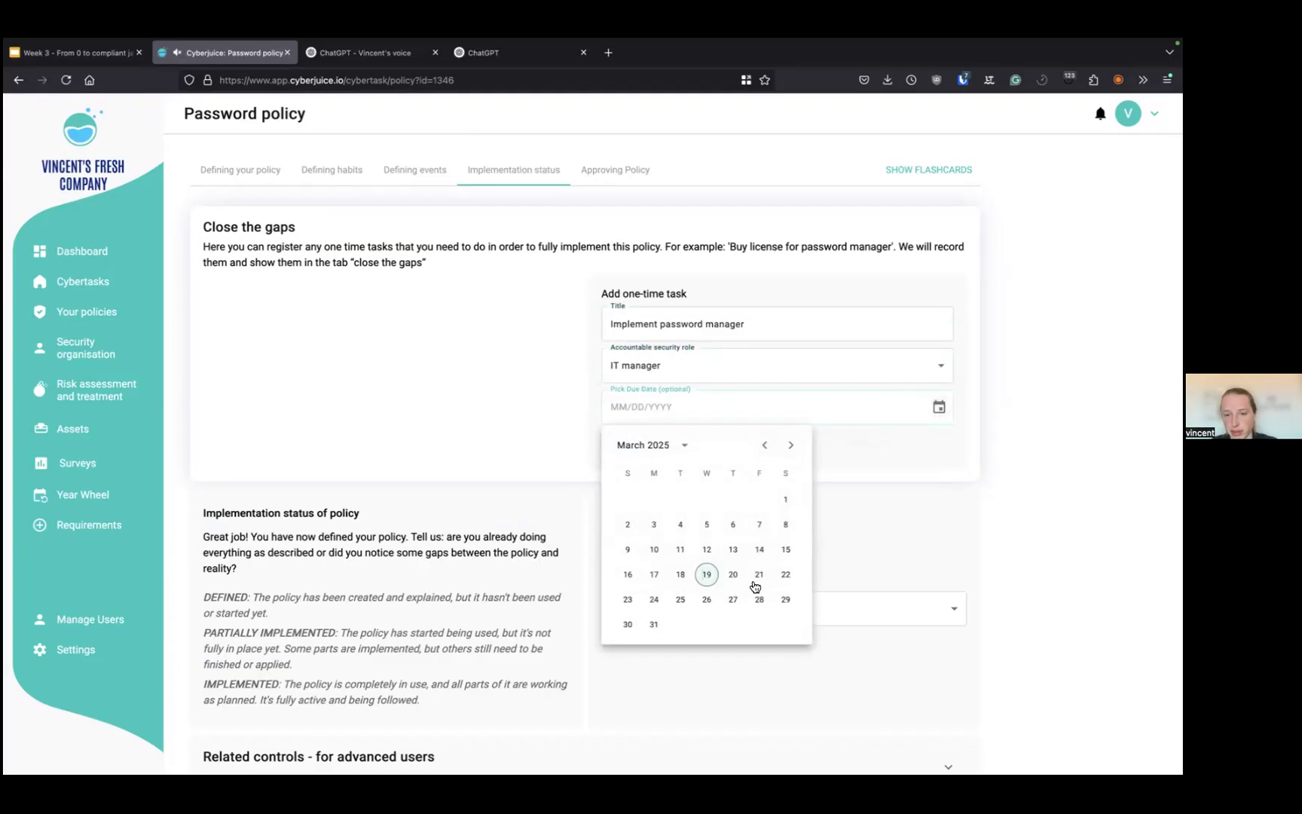
click(653, 624)
click(618, 443)
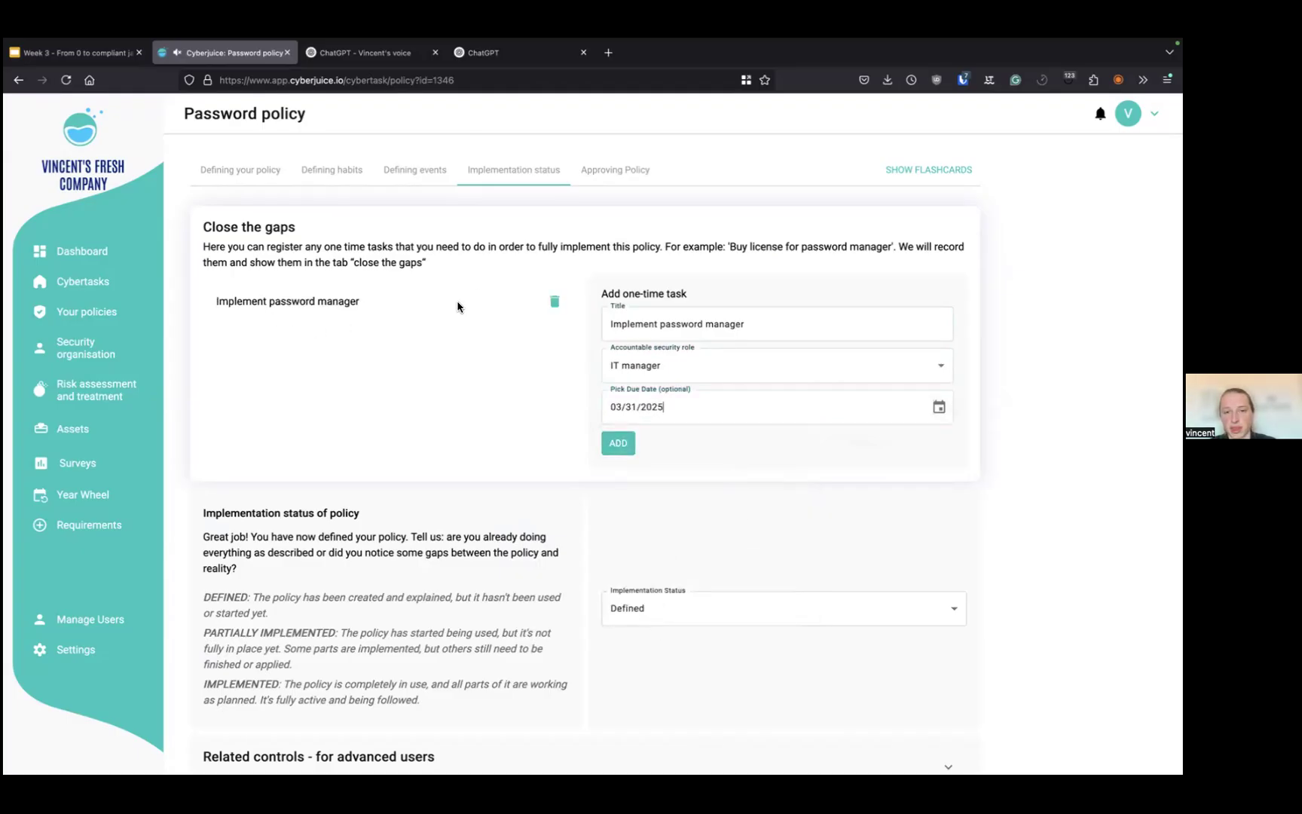
Title the next one-time task "Checkup of current status of passwords and users within systems."
triple_click(685, 329)
key(BackSpace)
click(647, 375)
click(647, 375)
click(651, 318)
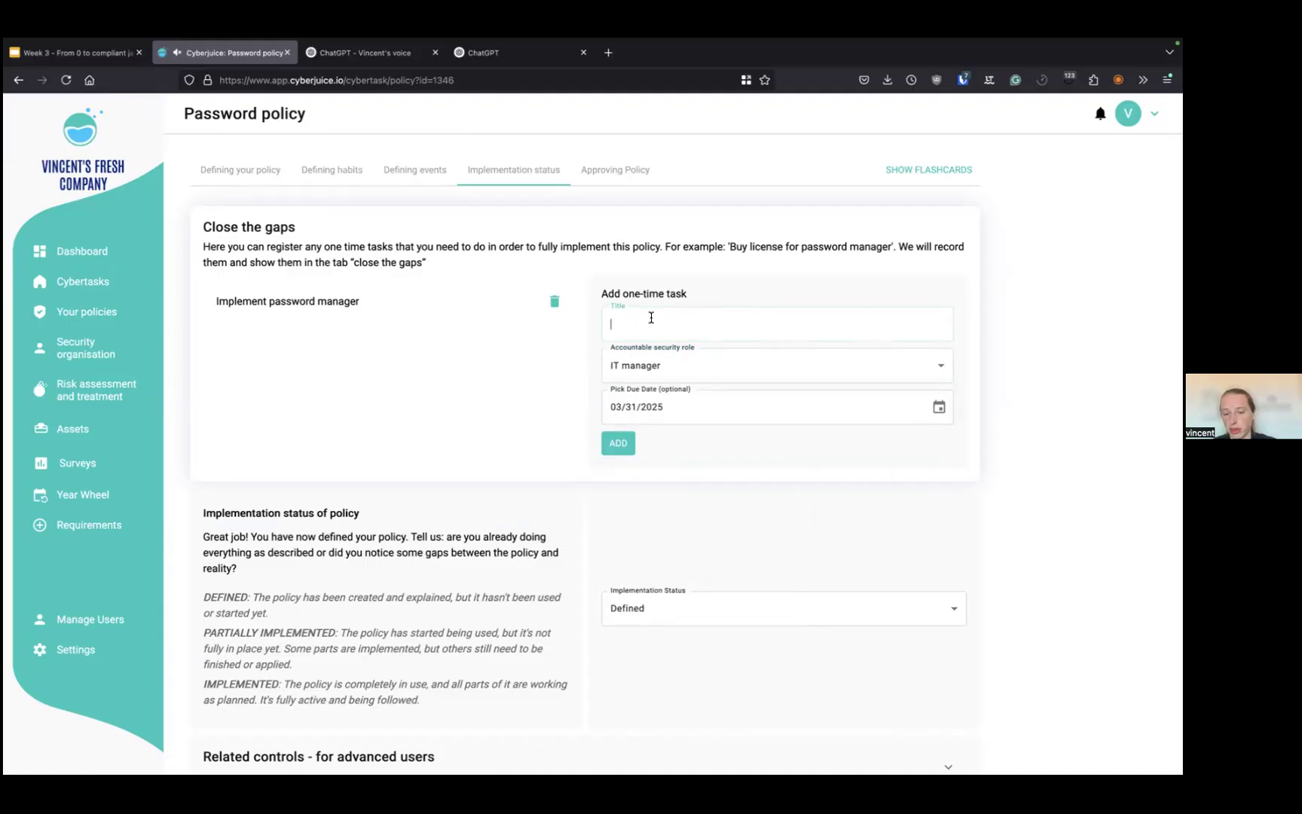
text(Cle)
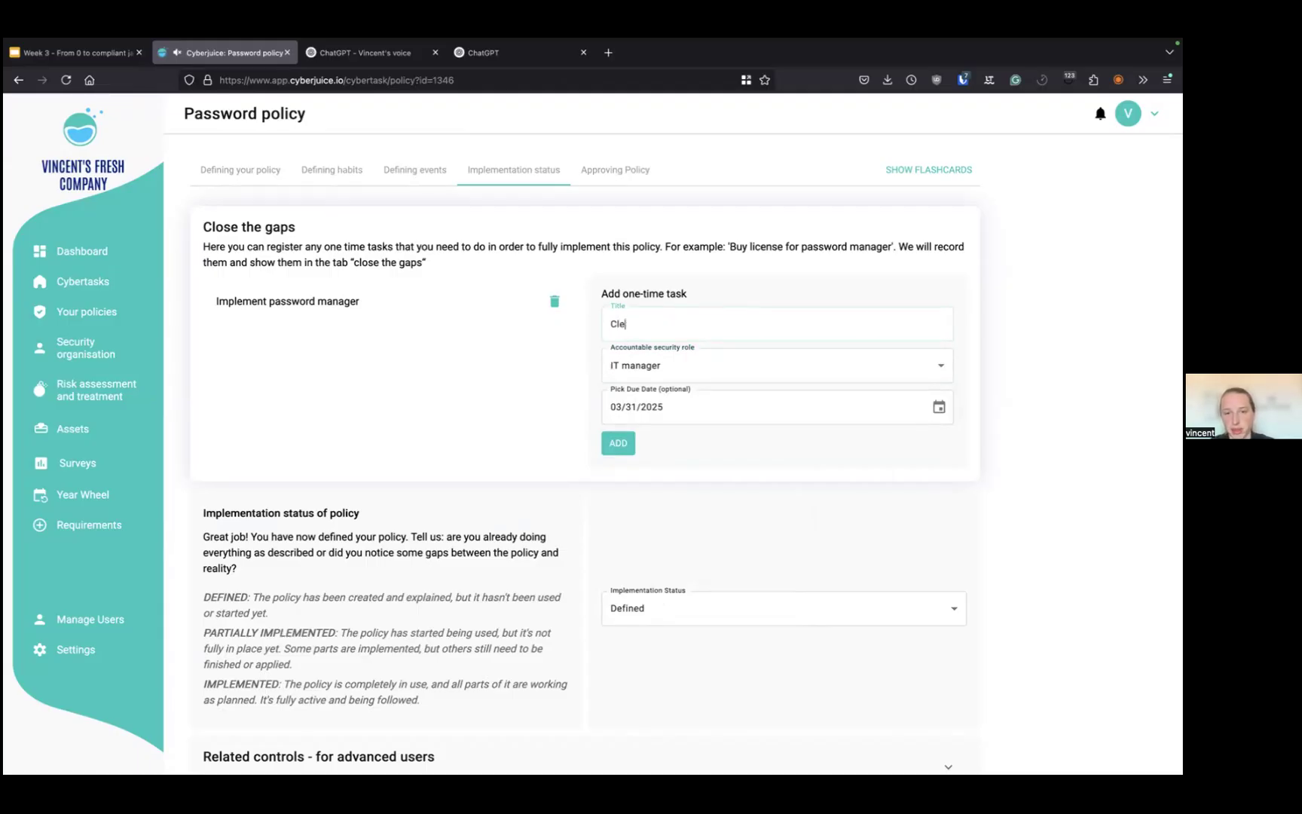
text(heckup of current status of)
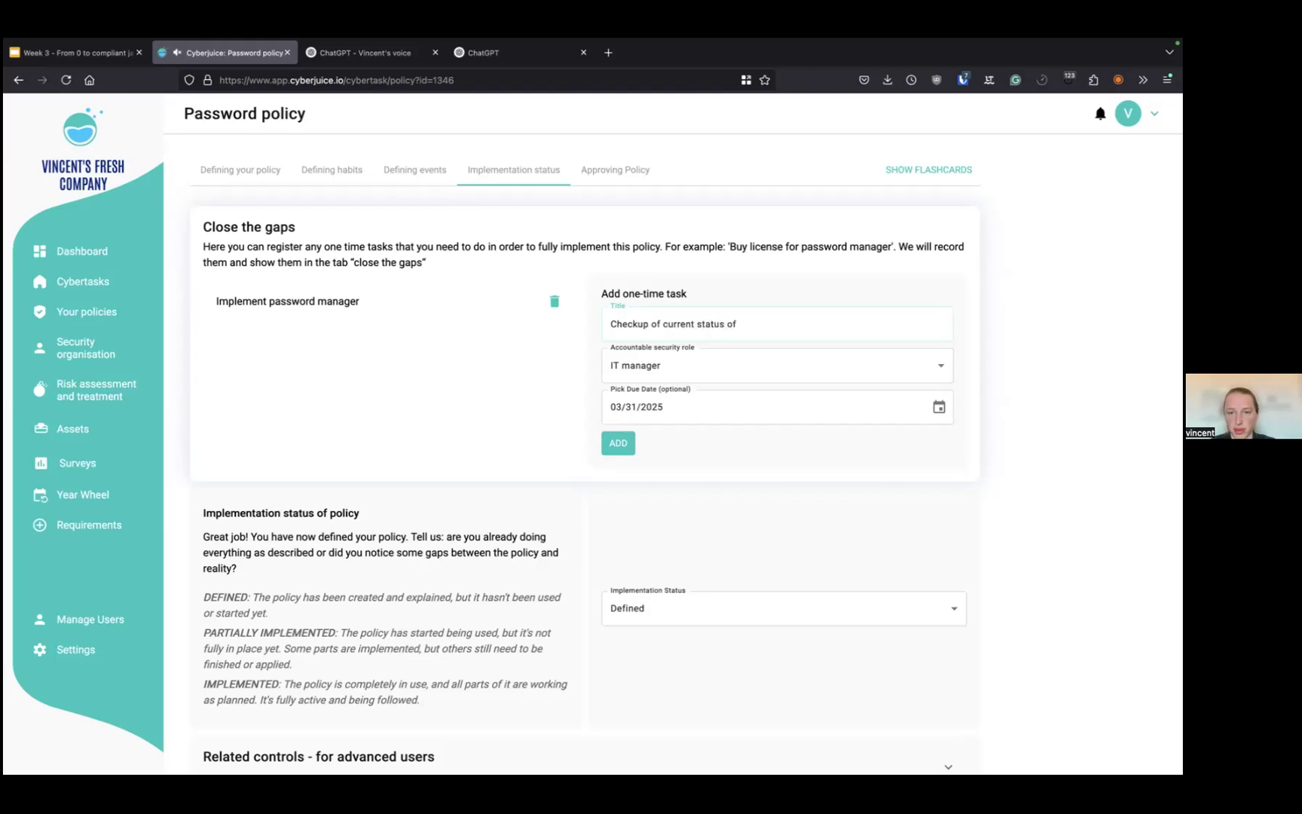
text( passwords and users iw)
text(thin systems)
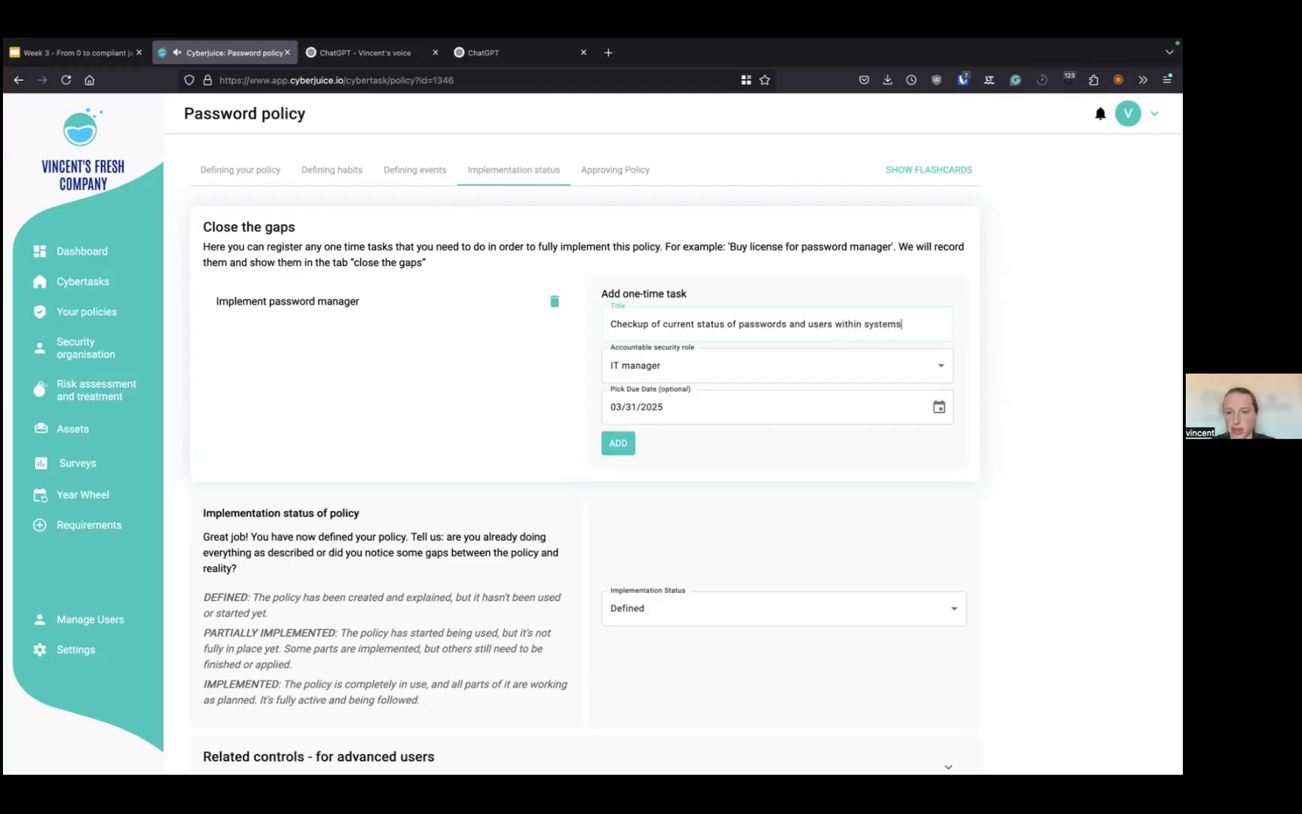
text(.)
Make the CISO accountable for the checkup task and add it to the one-time tasks
click(750, 369)
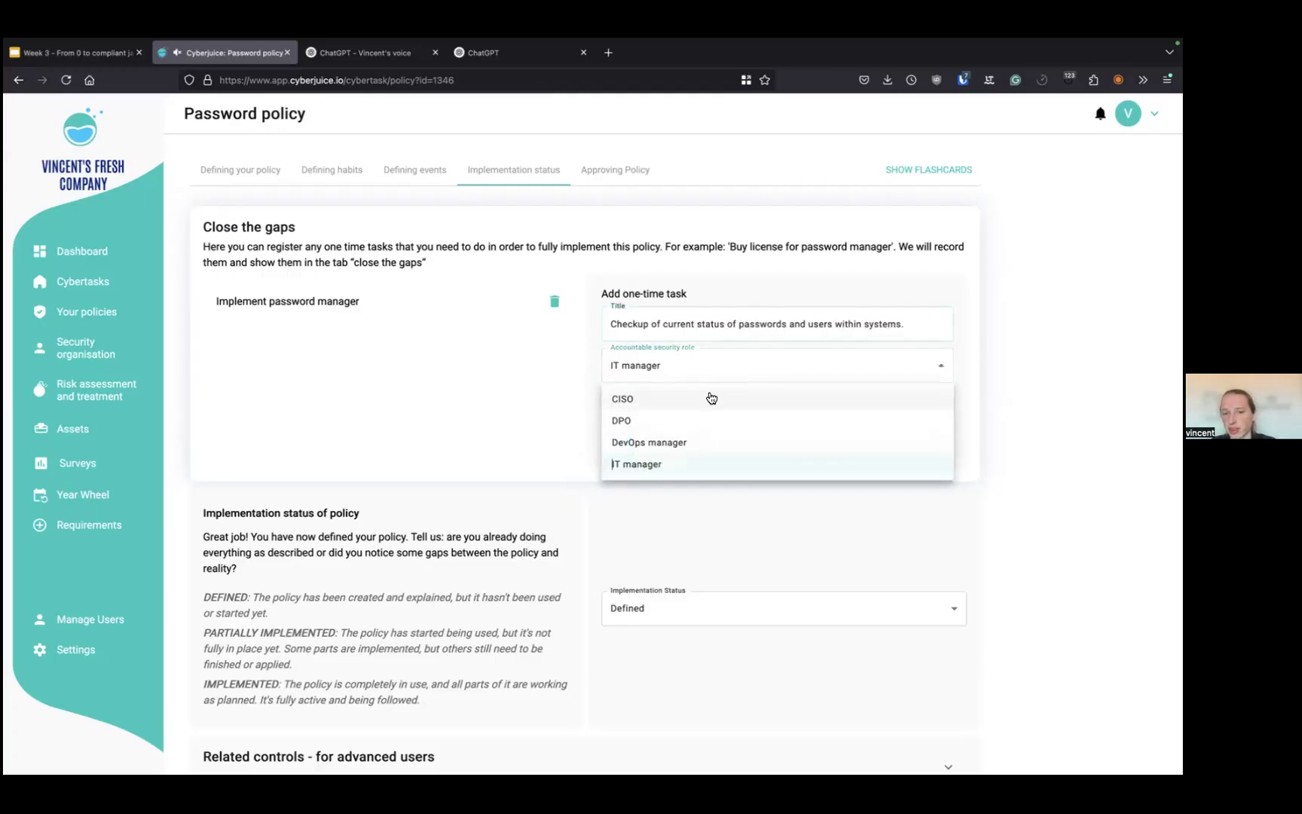
click(709, 399)
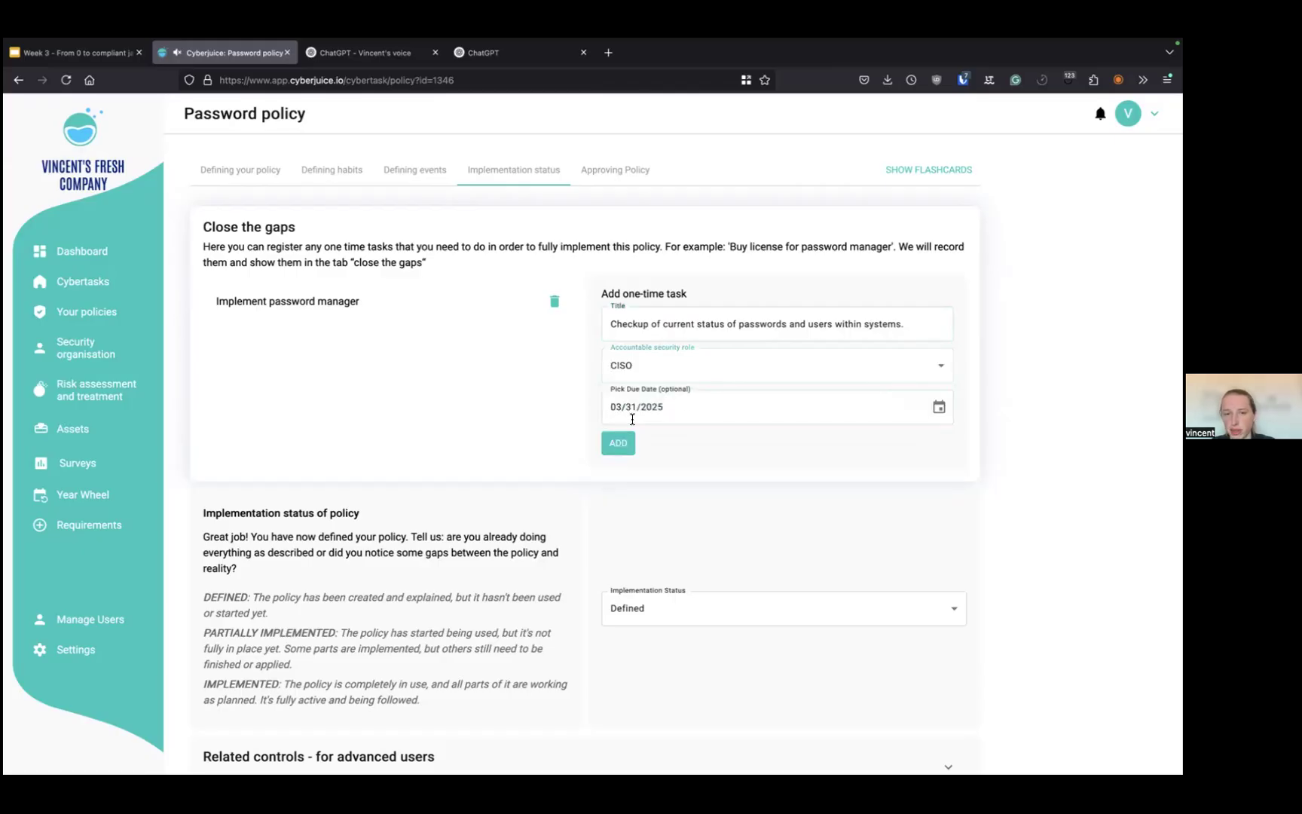
click(622, 444)
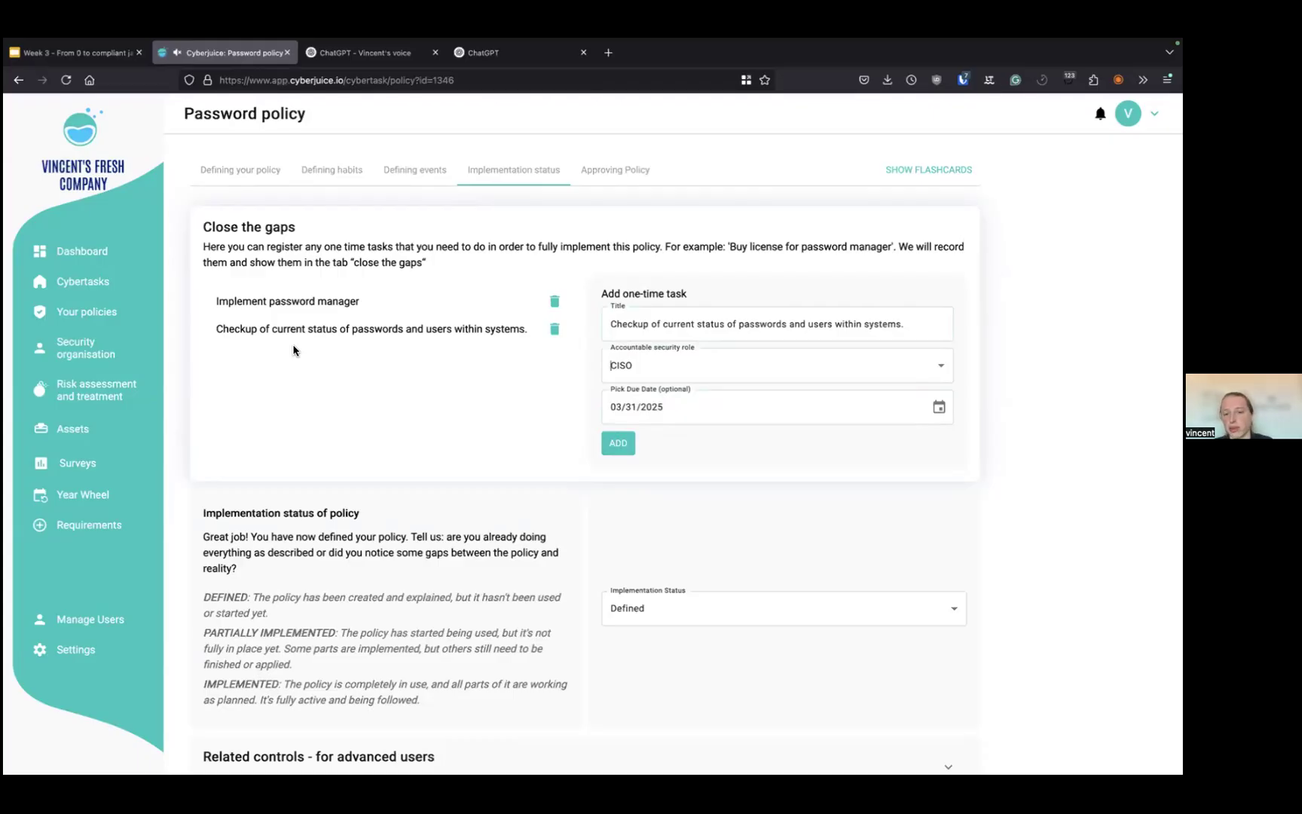
Choose Defined as the policy's implementation status
scroll(293, 349, down, 3)
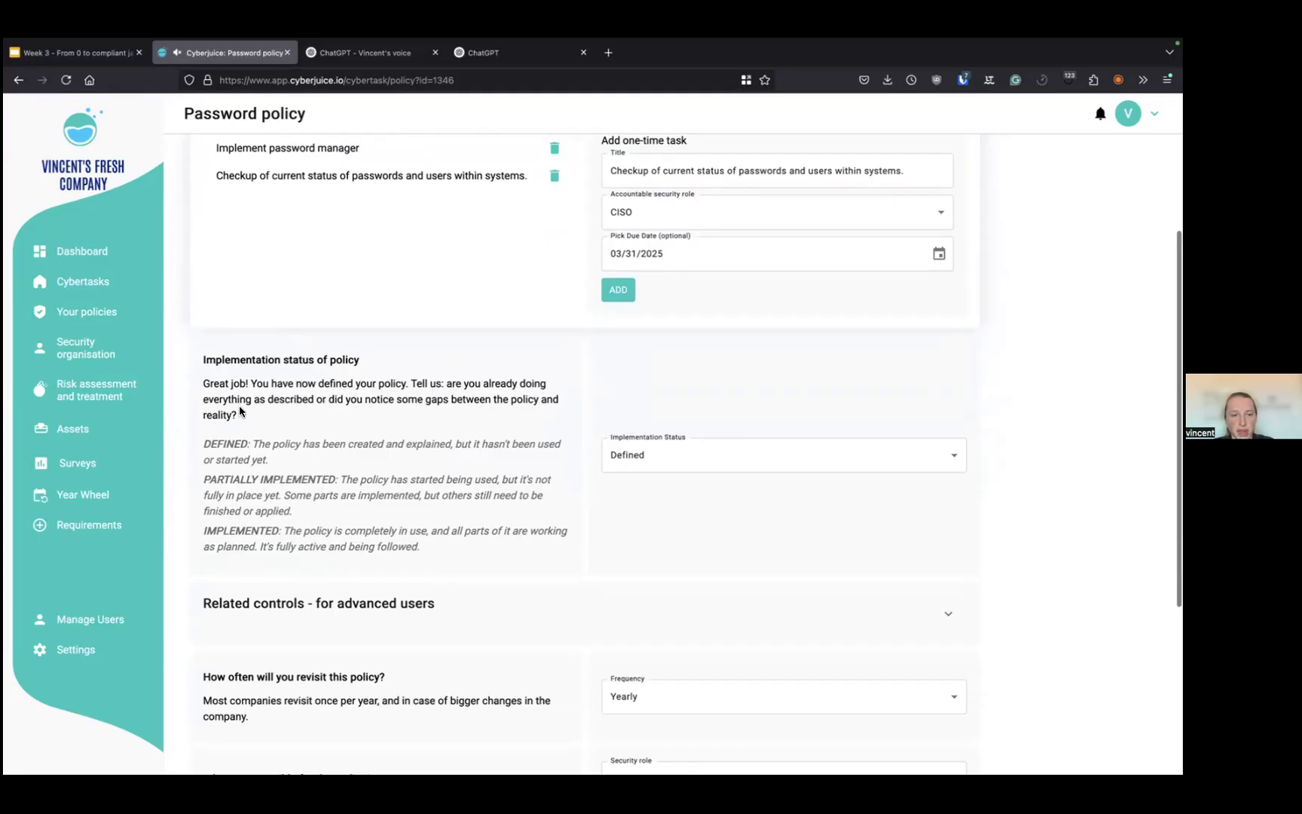
scroll(348, 299, up, 1)
scroll(348, 301, down, 2)
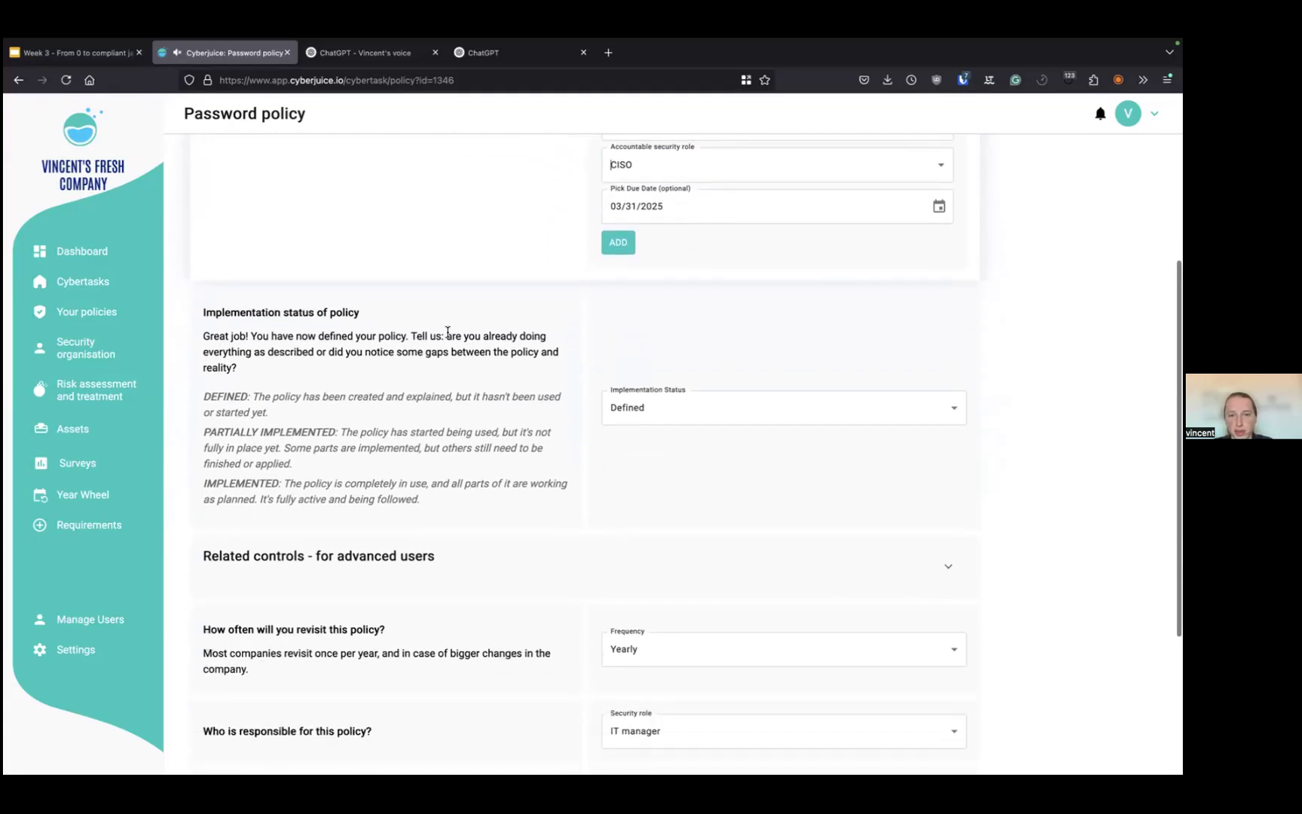
scroll(369, 320, up, 4)
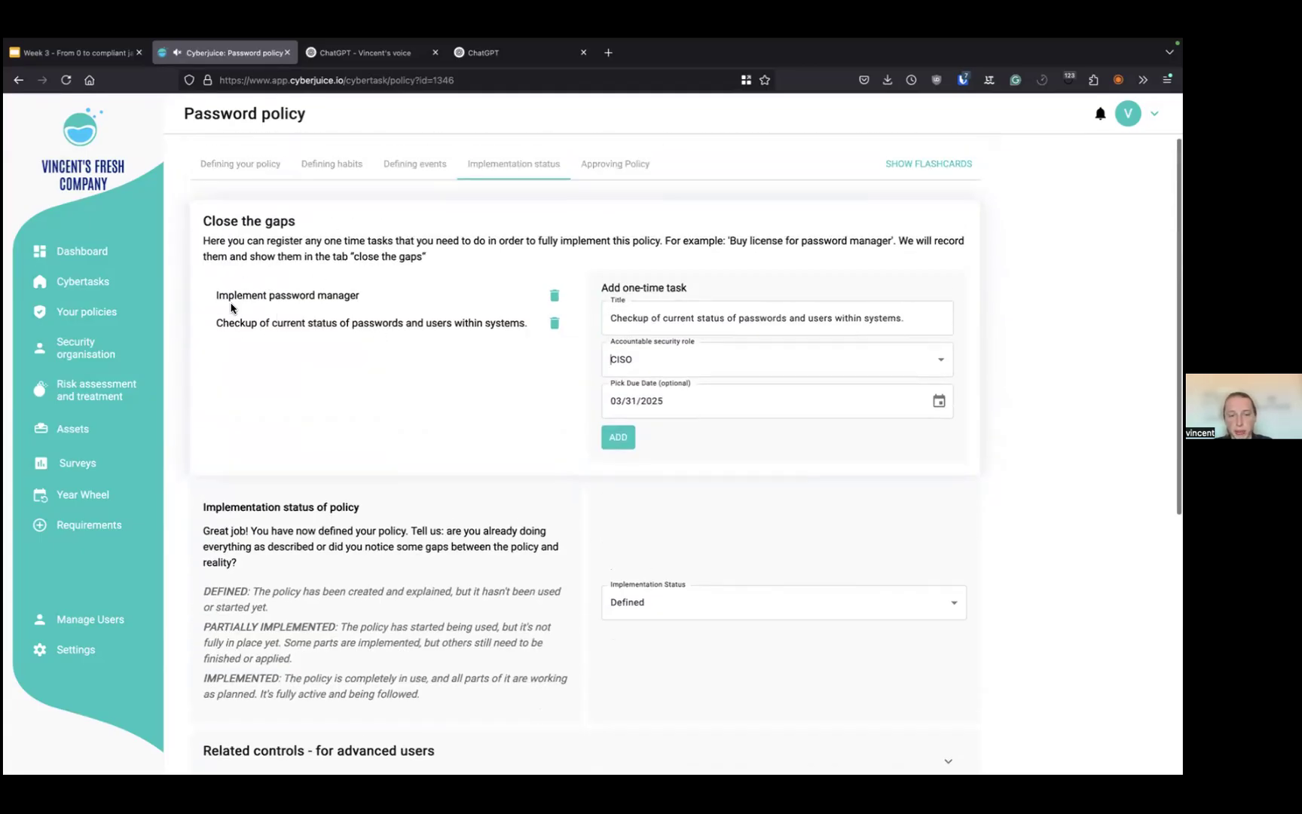
scroll(334, 294, down, 4)
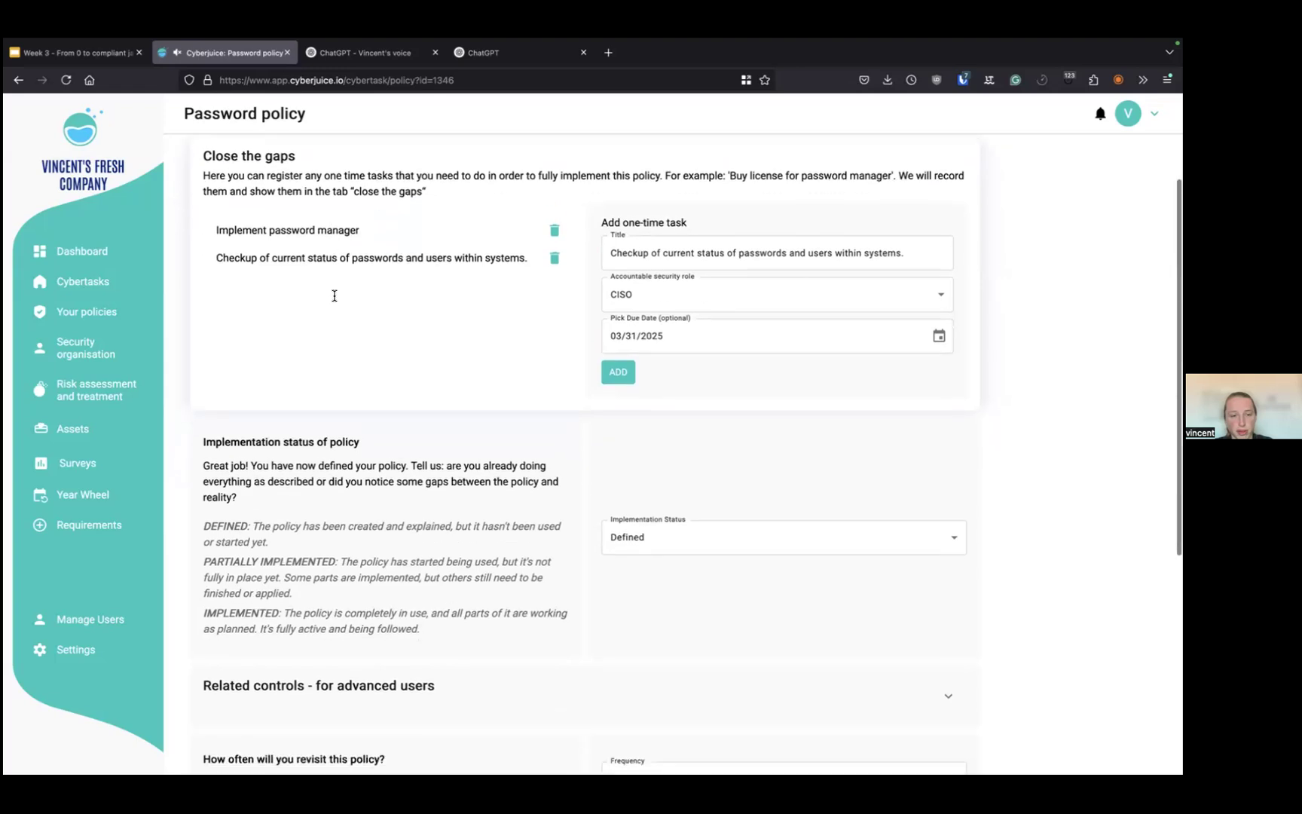
click(629, 461)
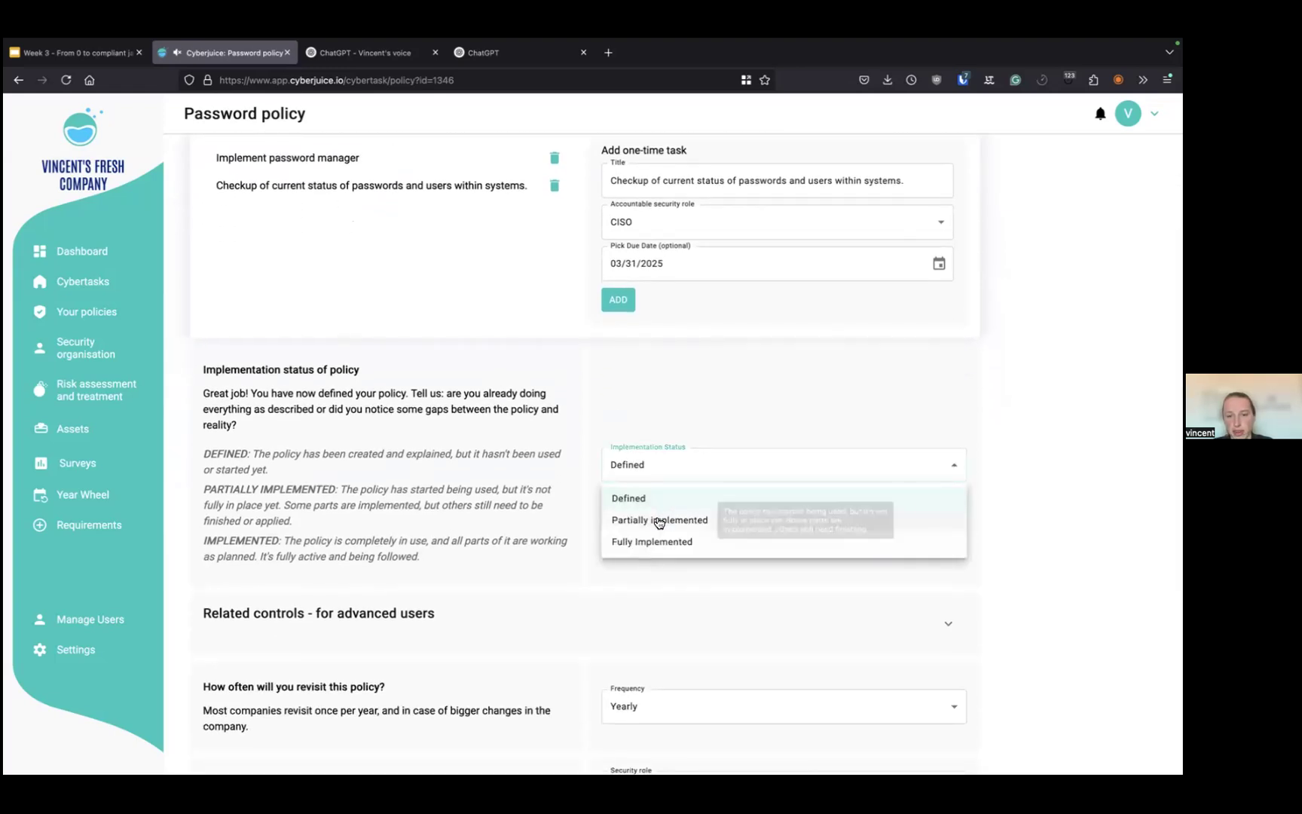
click(645, 499)
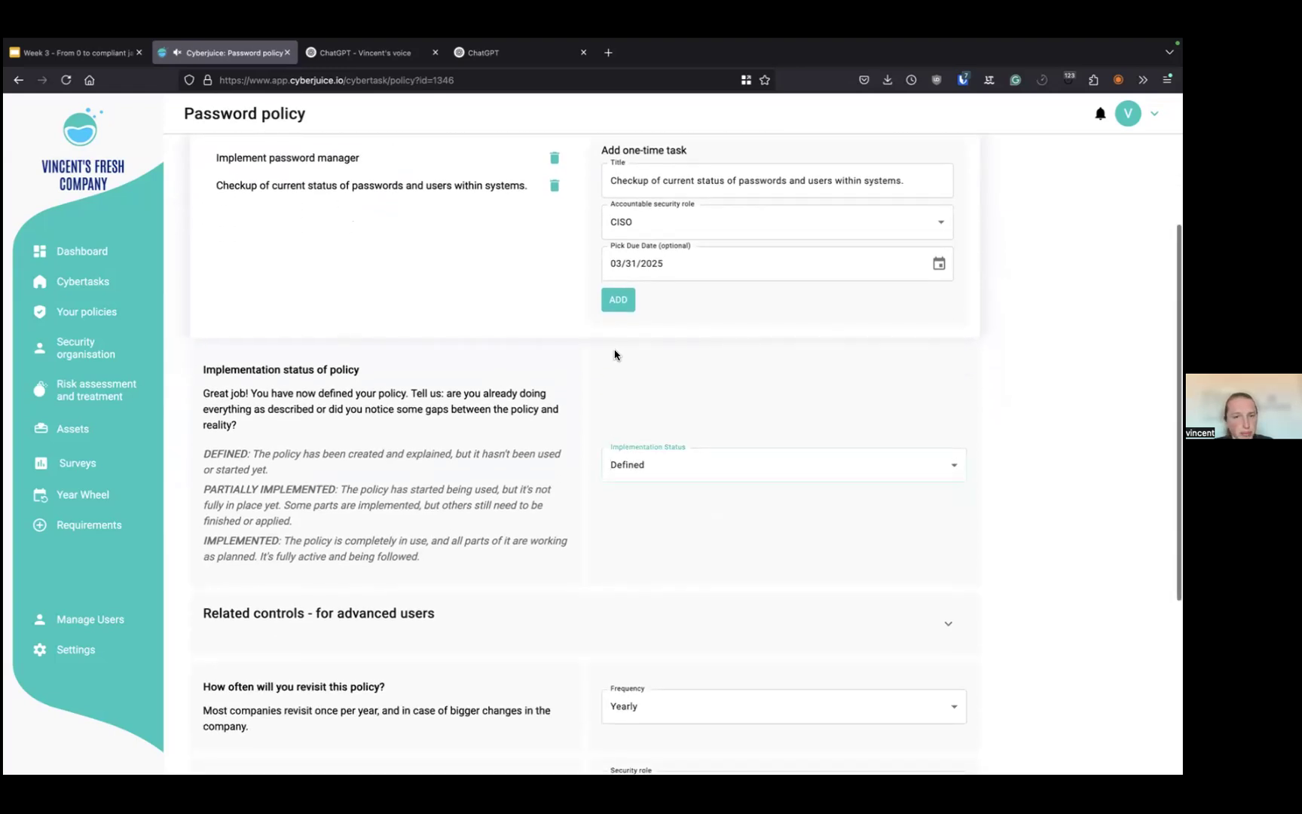
Set the policy's implementation status to Partially implemented
scroll(615, 355, up, 4)
scroll(515, 322, down, 6)
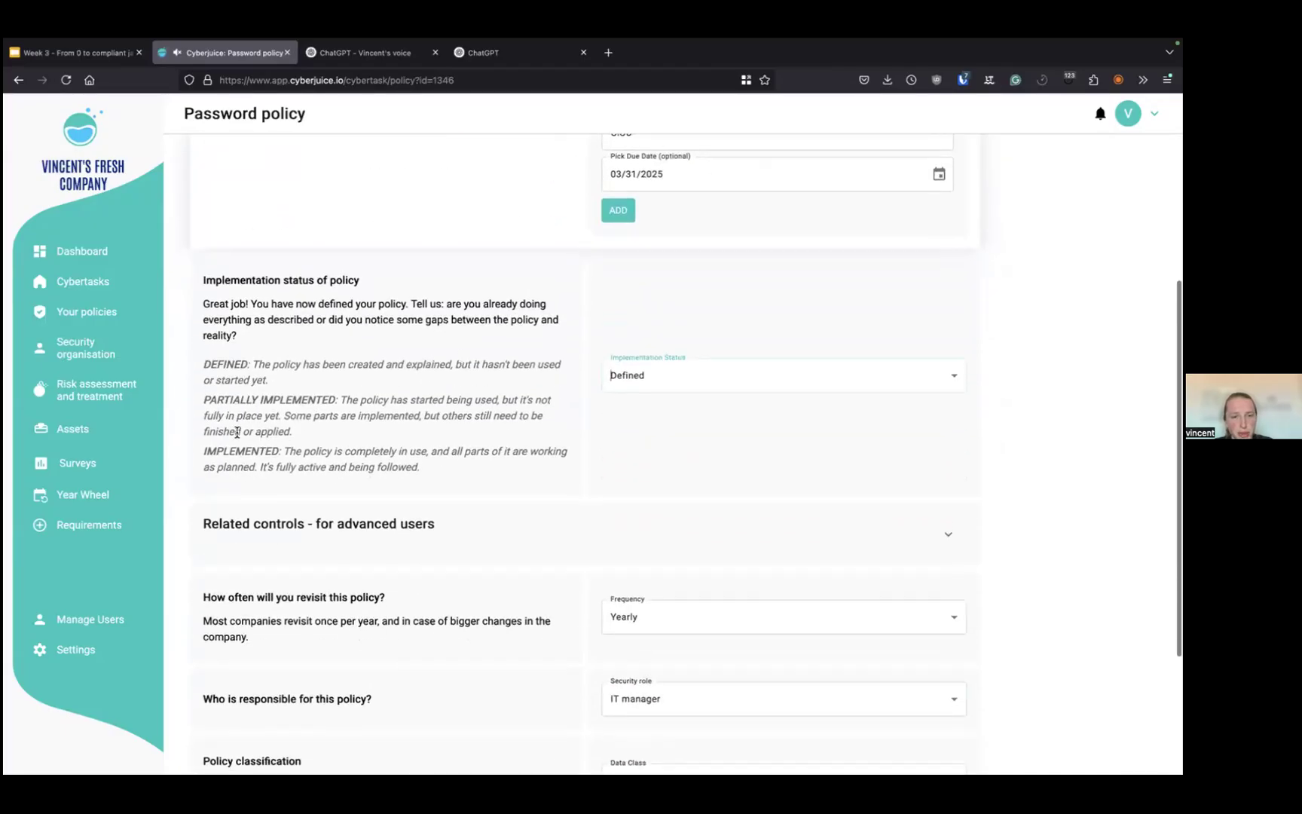
drag(333, 401, 458, 436)
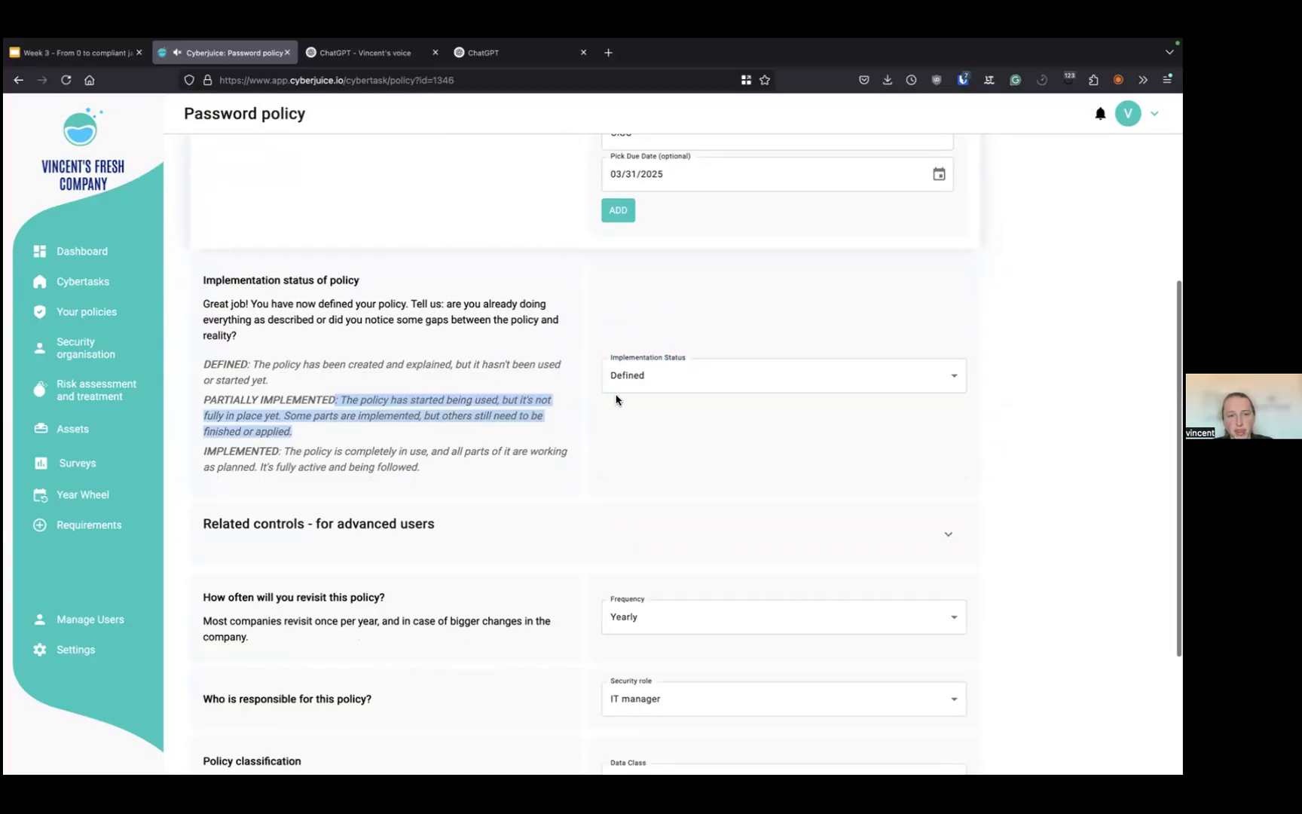
click(650, 377)
click(638, 355)
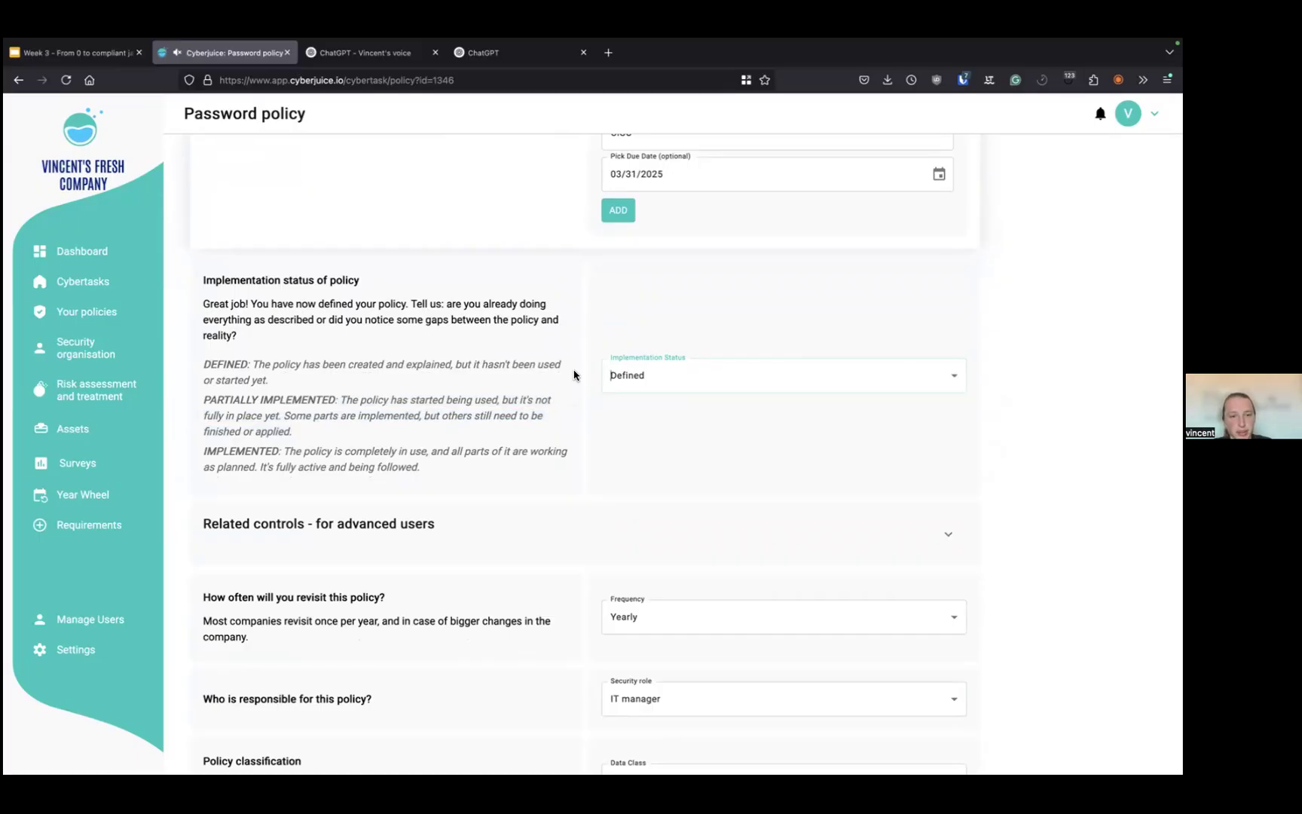
click(627, 376)
click(637, 431)
scroll(648, 325, up, 1)
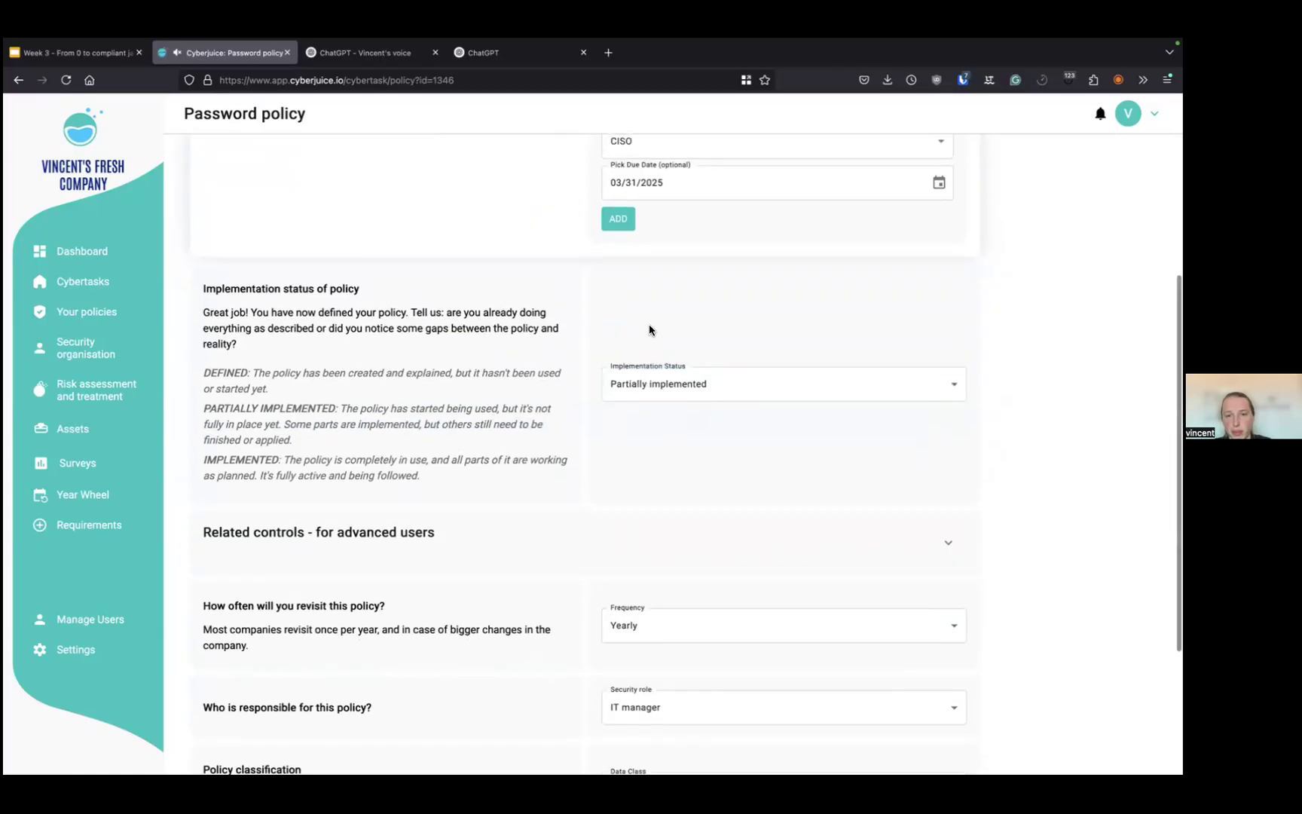
Set the frequency for revisiting the password policy to Two times per year
scroll(649, 329, up, 3)
scroll(427, 260, up, 2)
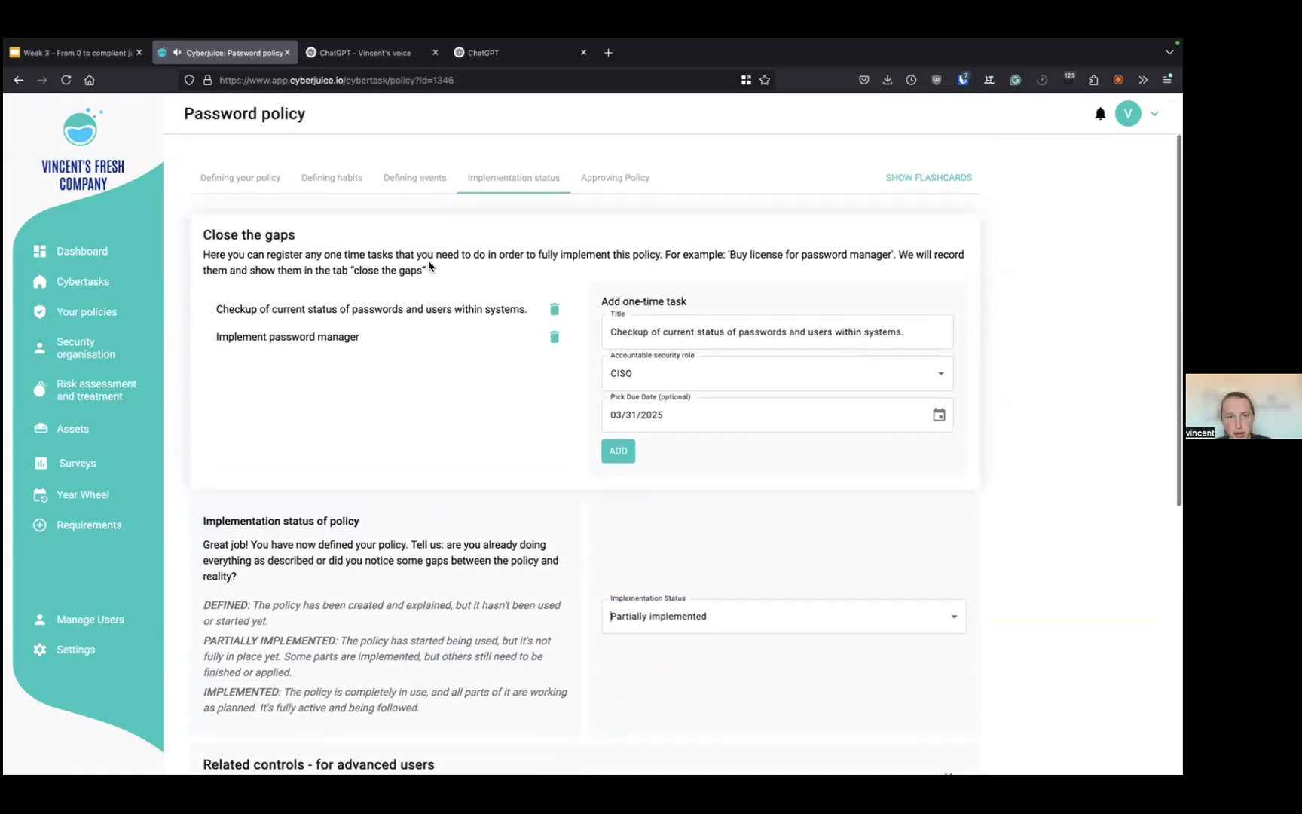
drag(392, 354, 247, 260)
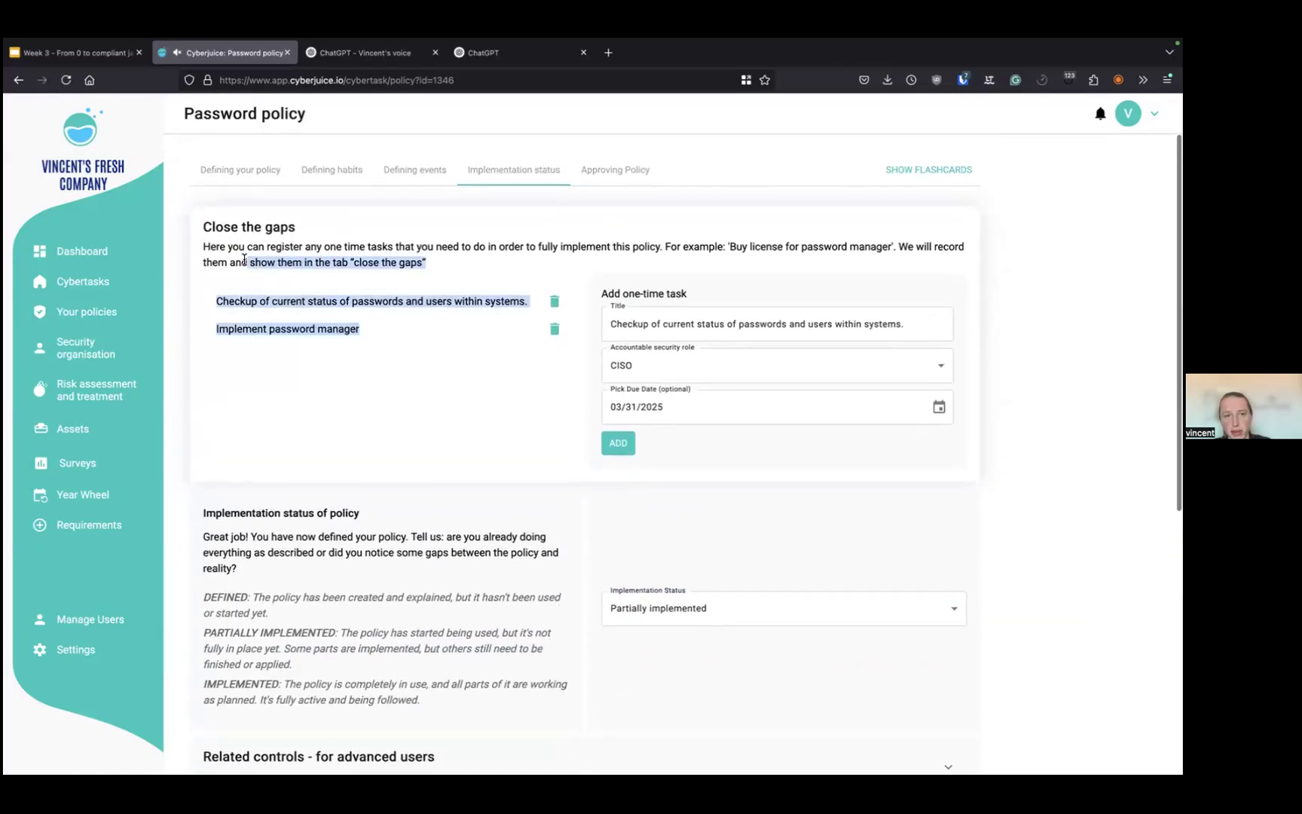
scroll(452, 473, down, 9)
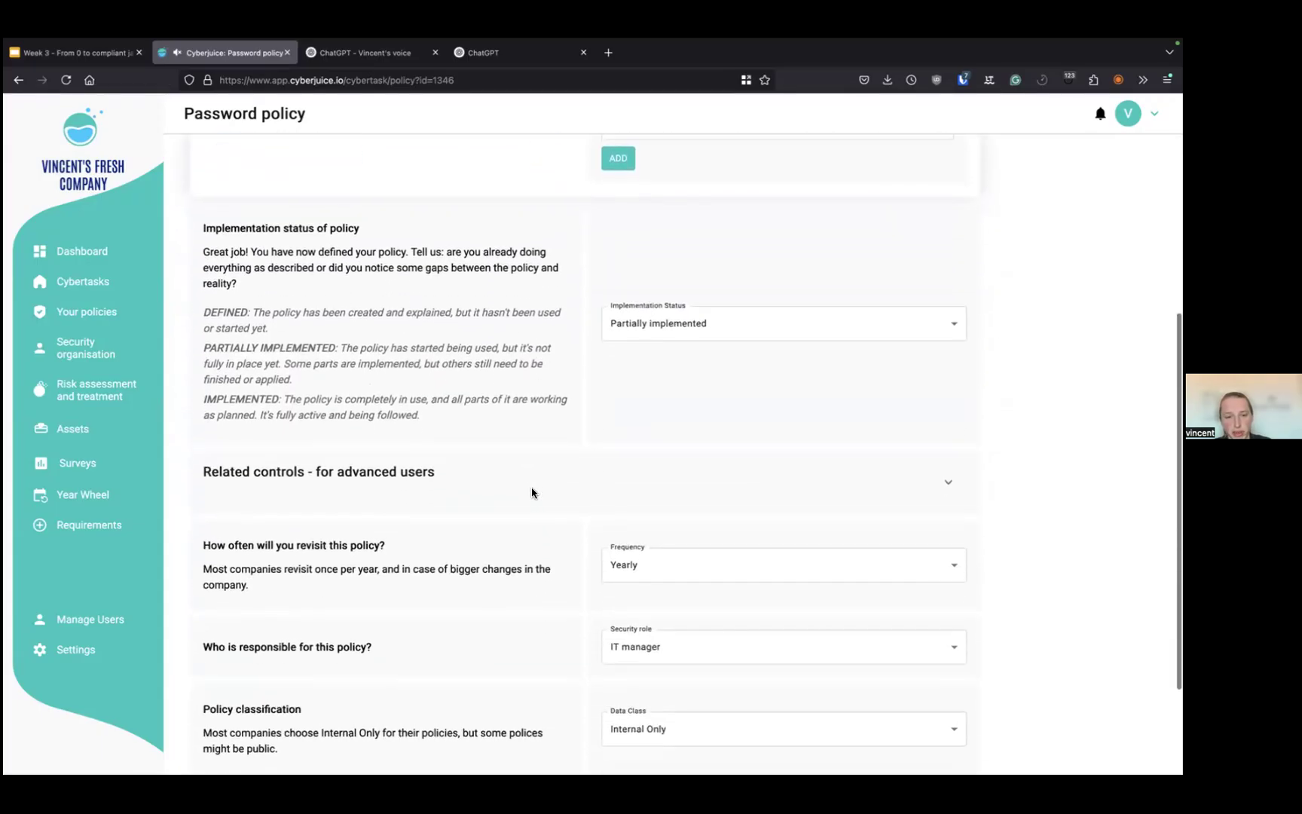
scroll(532, 492, down, 2)
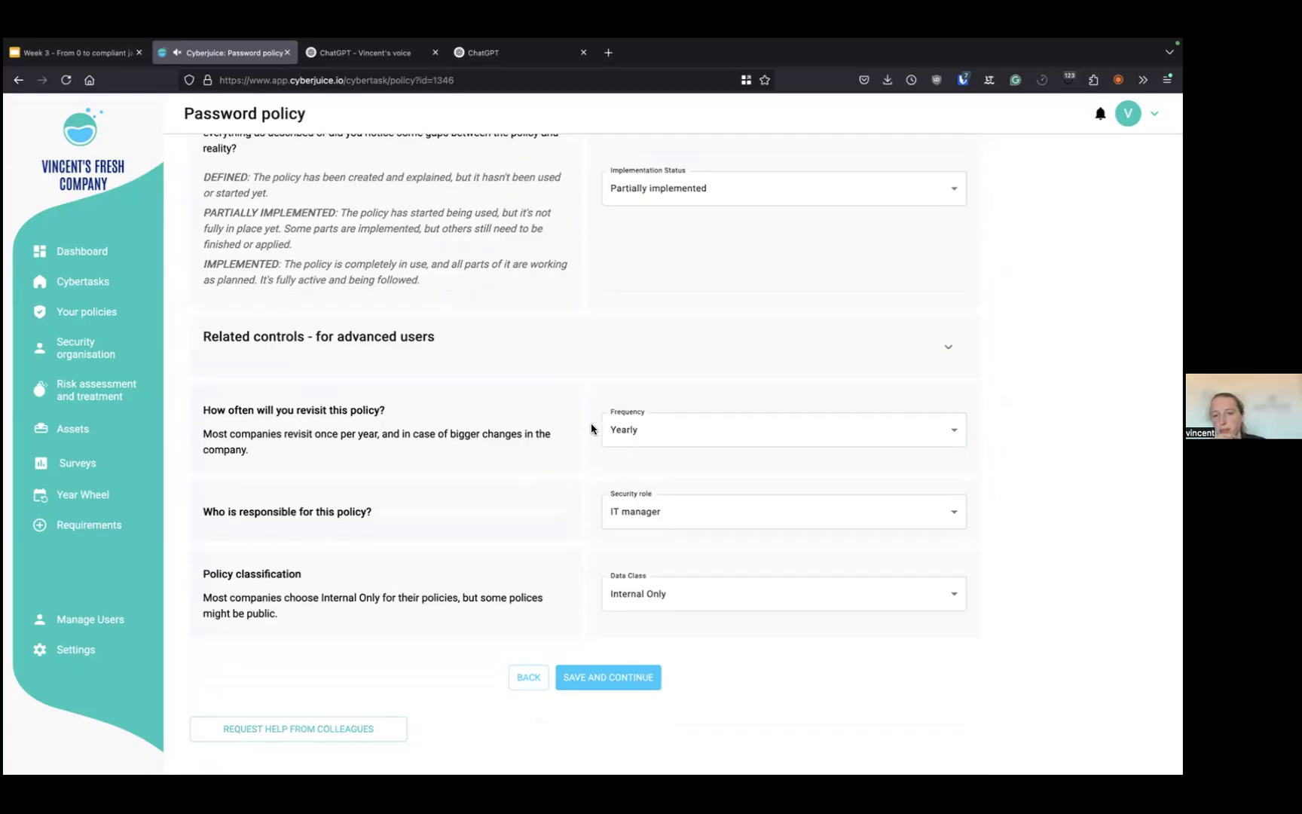
click(623, 427)
click(580, 407)
click(624, 428)
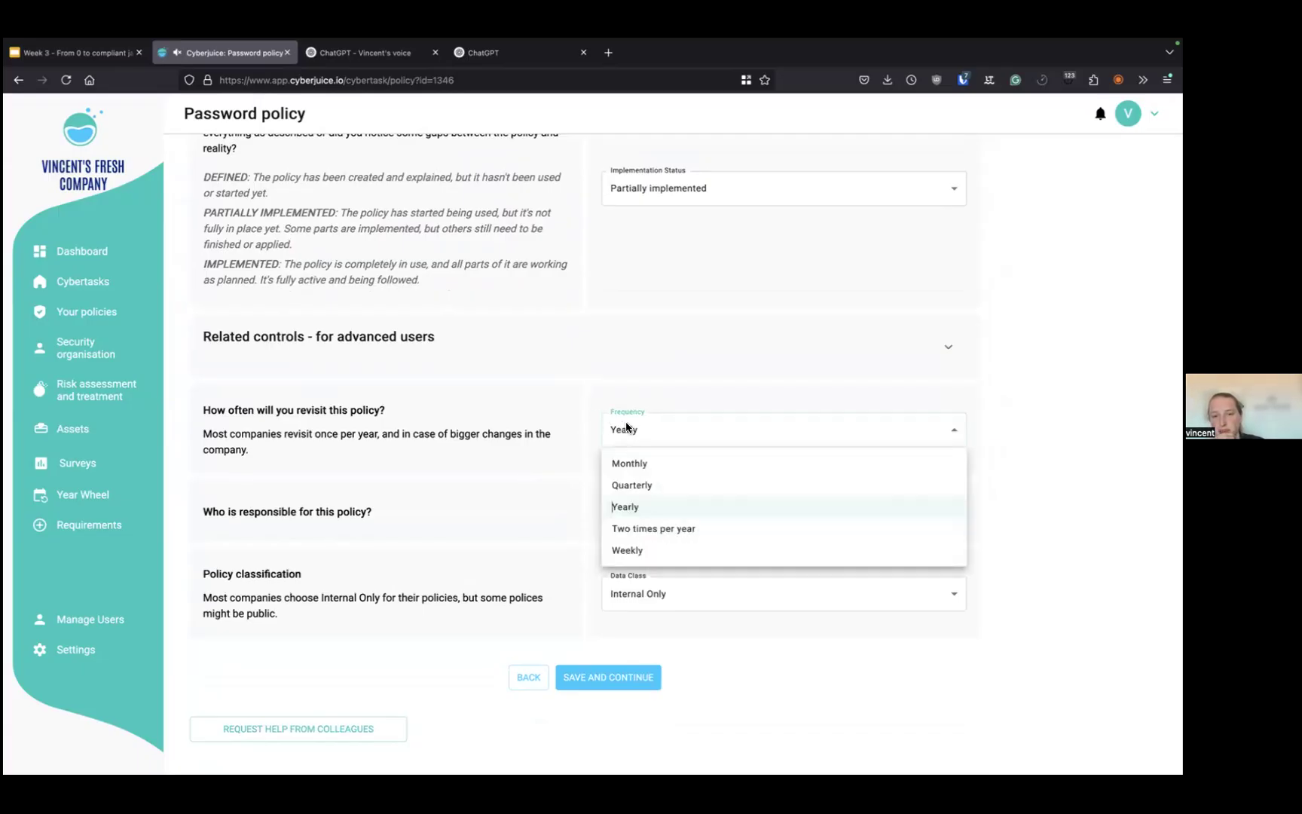
click(568, 416)
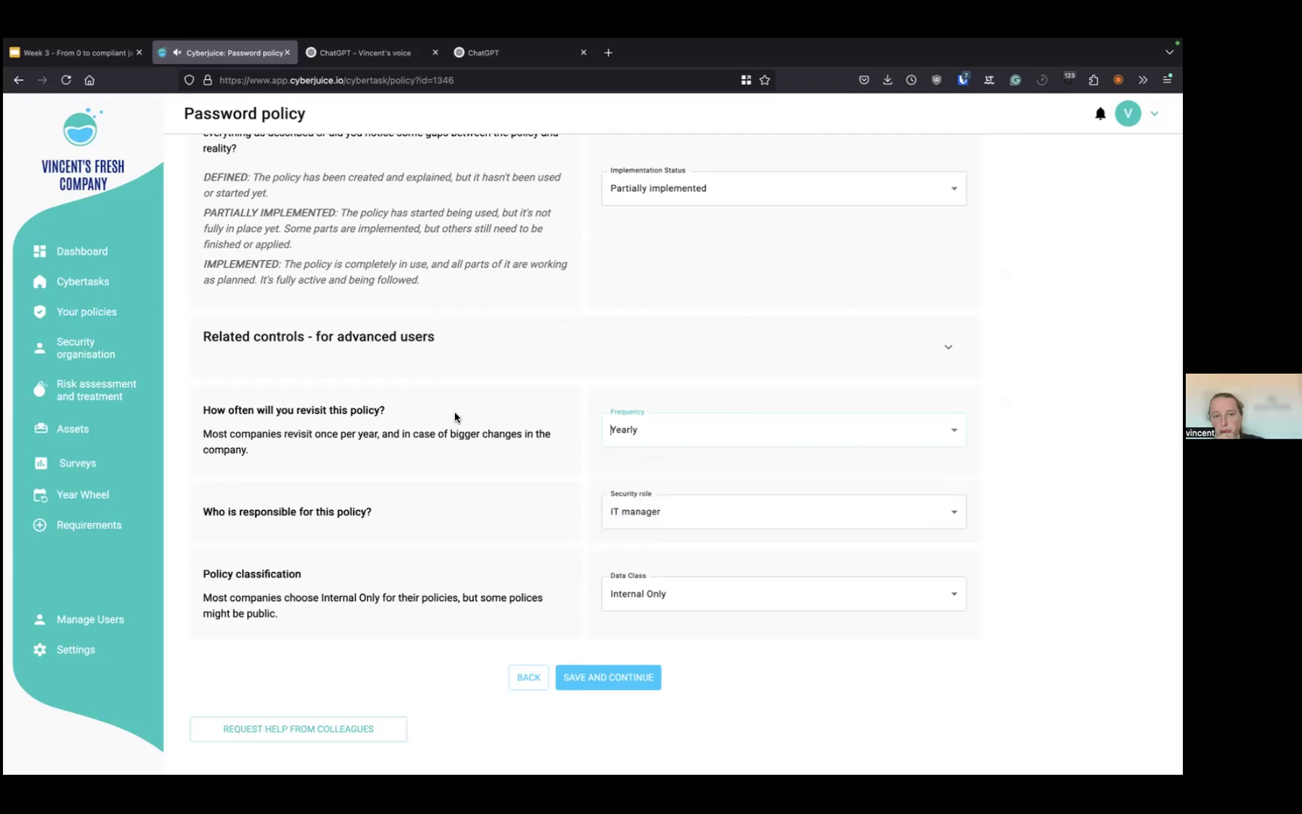
drag(386, 412, 253, 357)
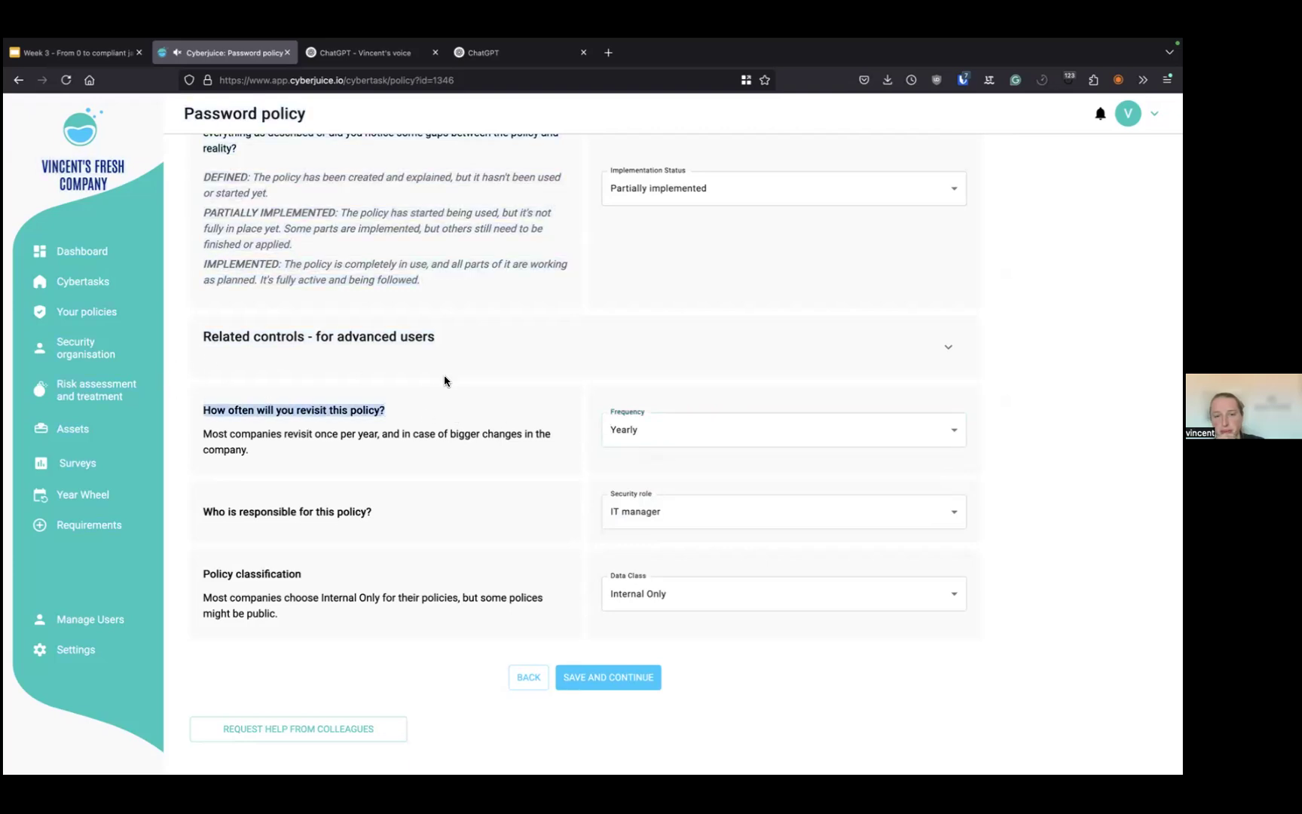
click(639, 427)
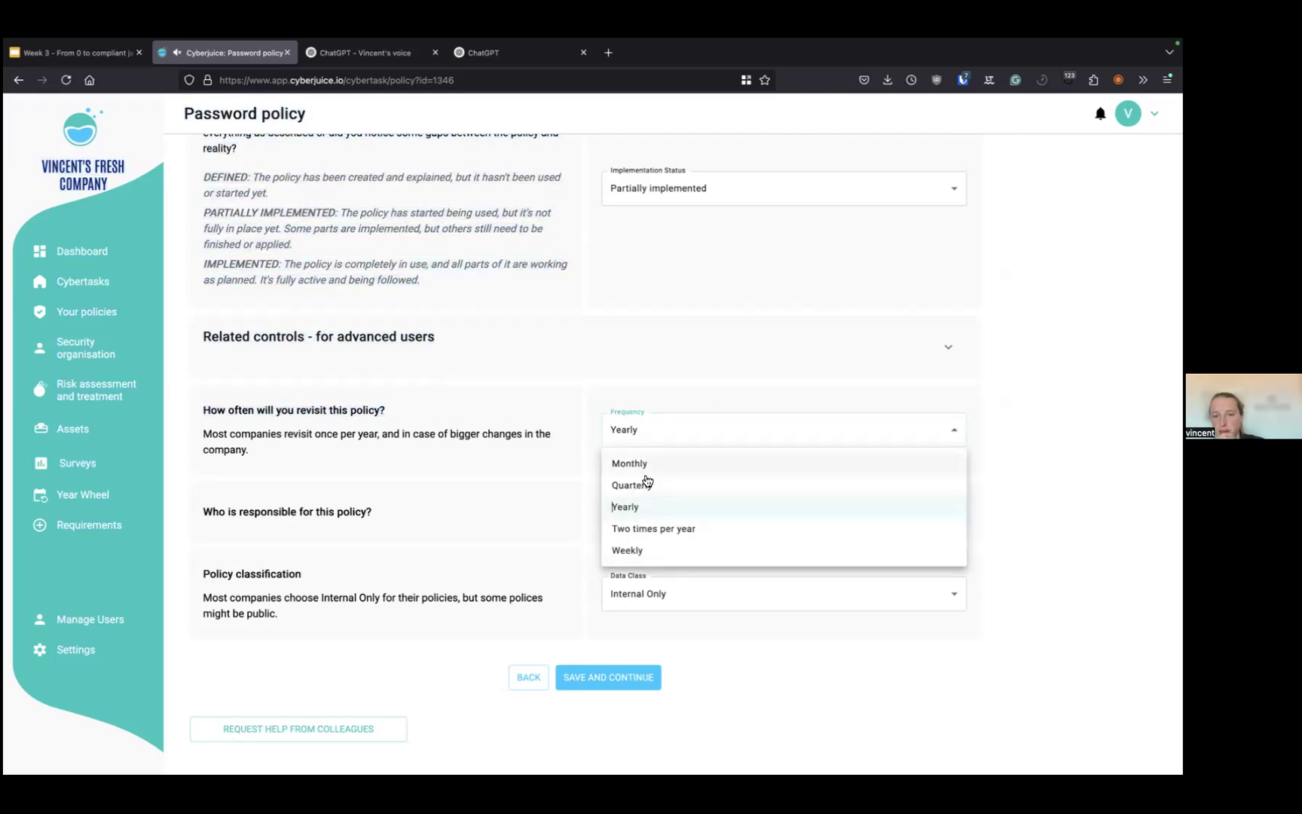
click(540, 461)
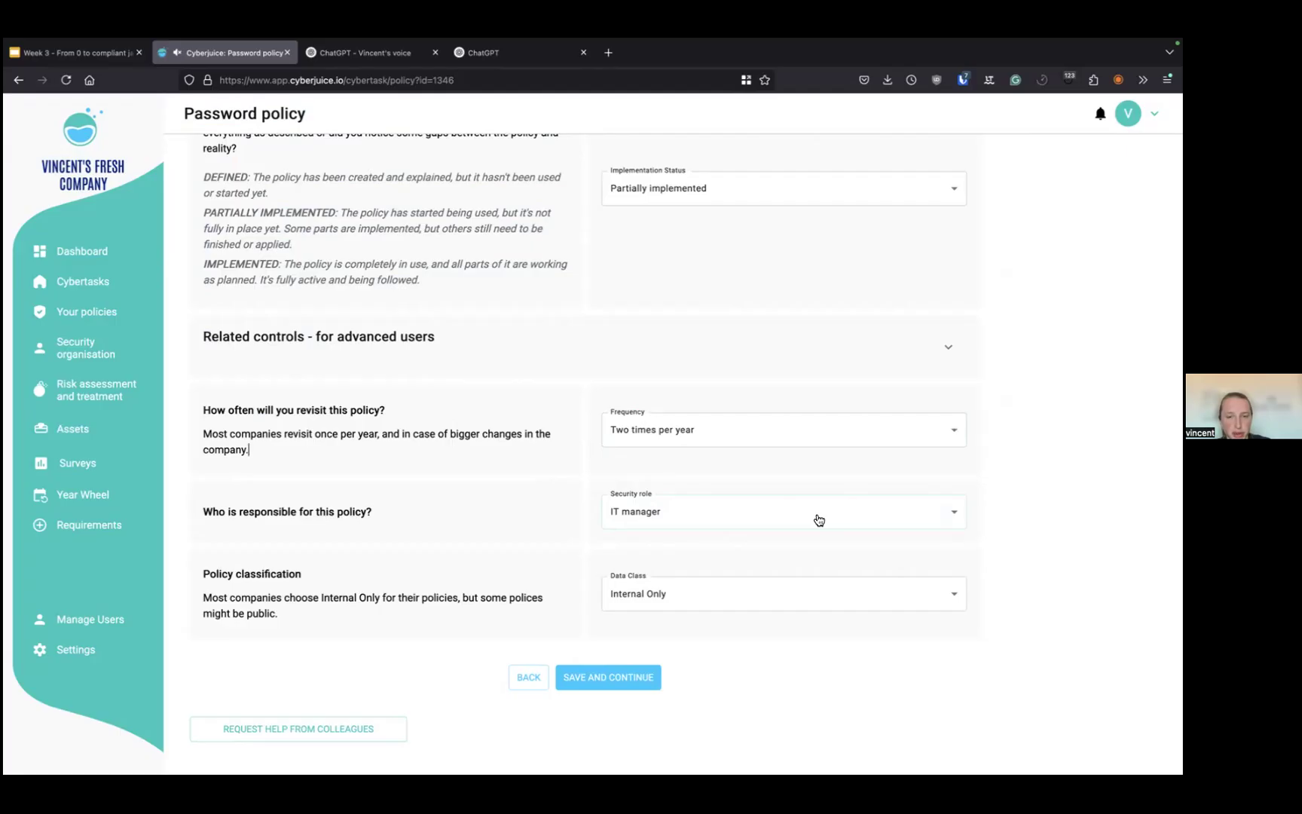
Examine the data class options available for the policy classification, from Public to Very Sensitive
click(762, 591)
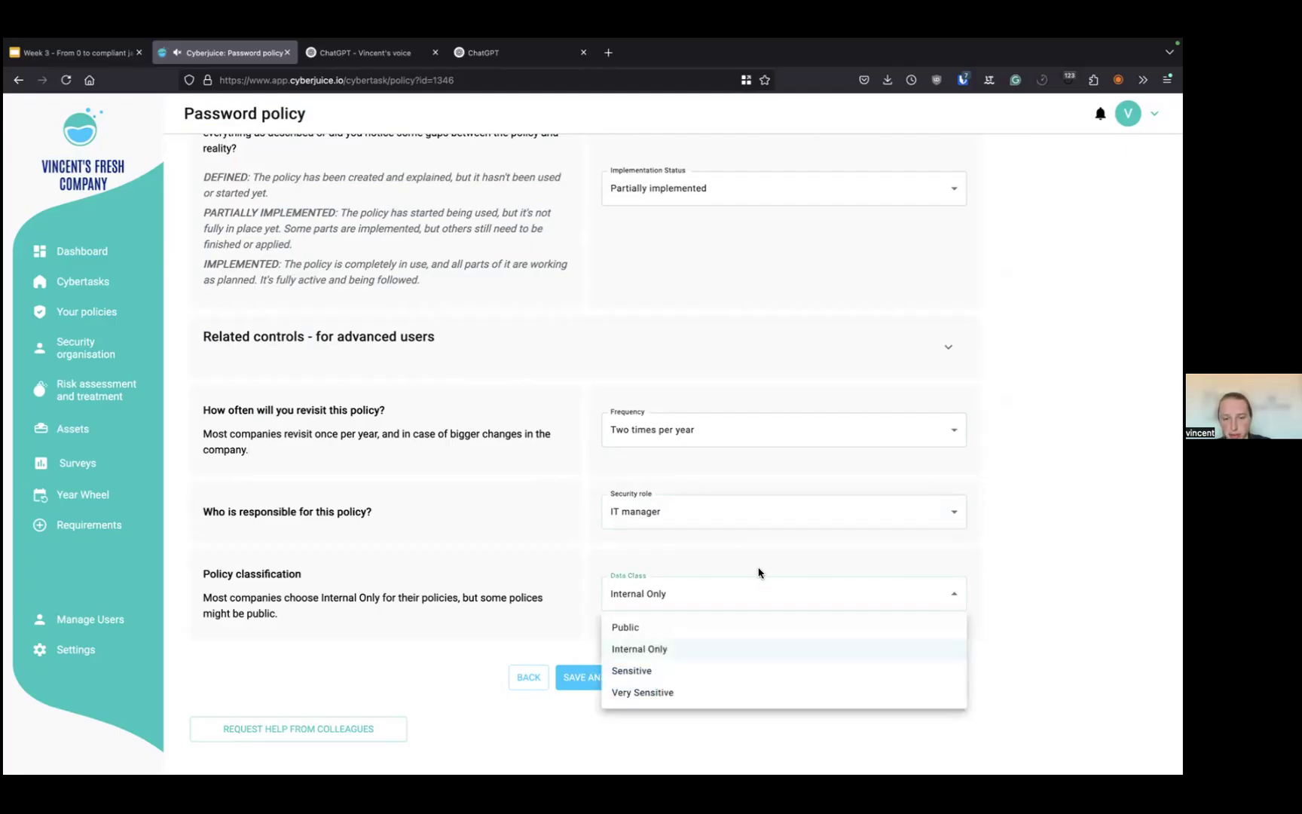
click(750, 569)
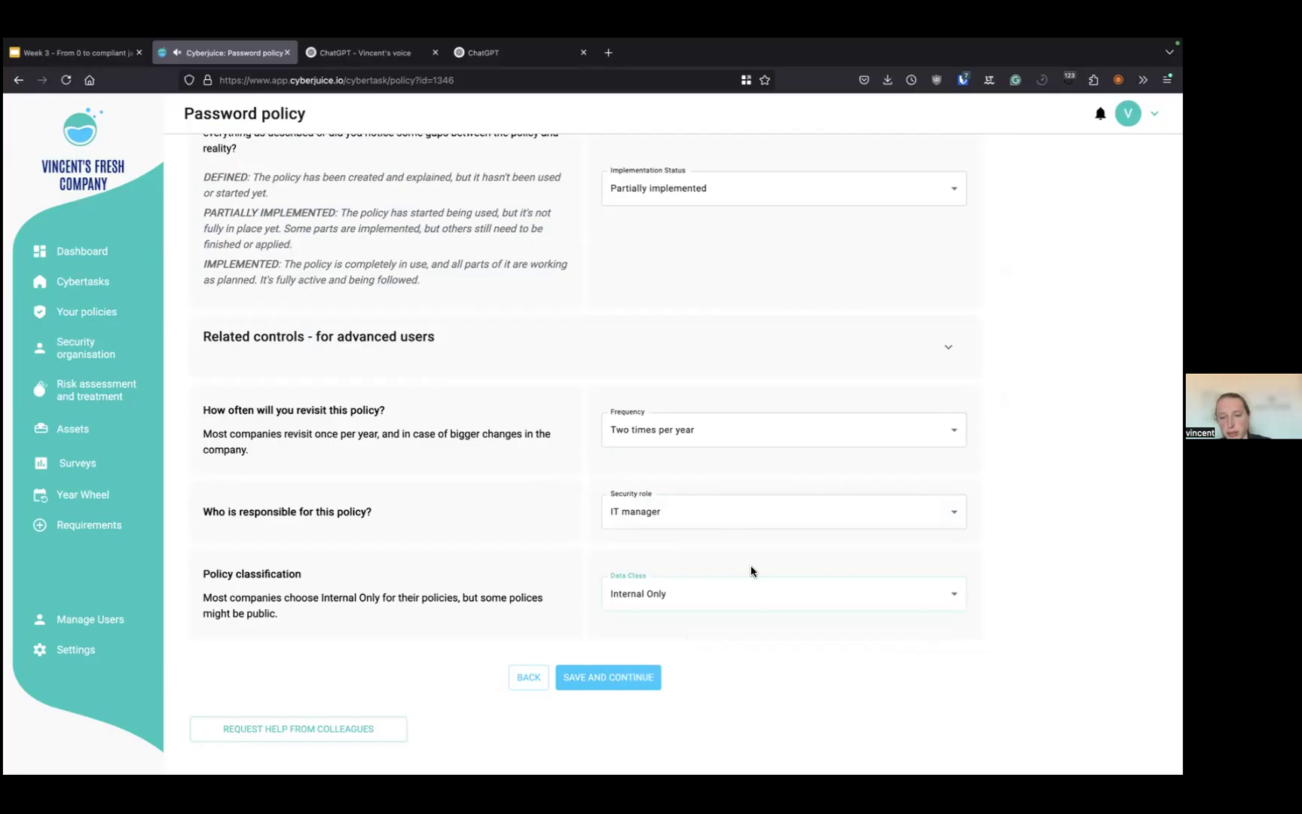
click(728, 594)
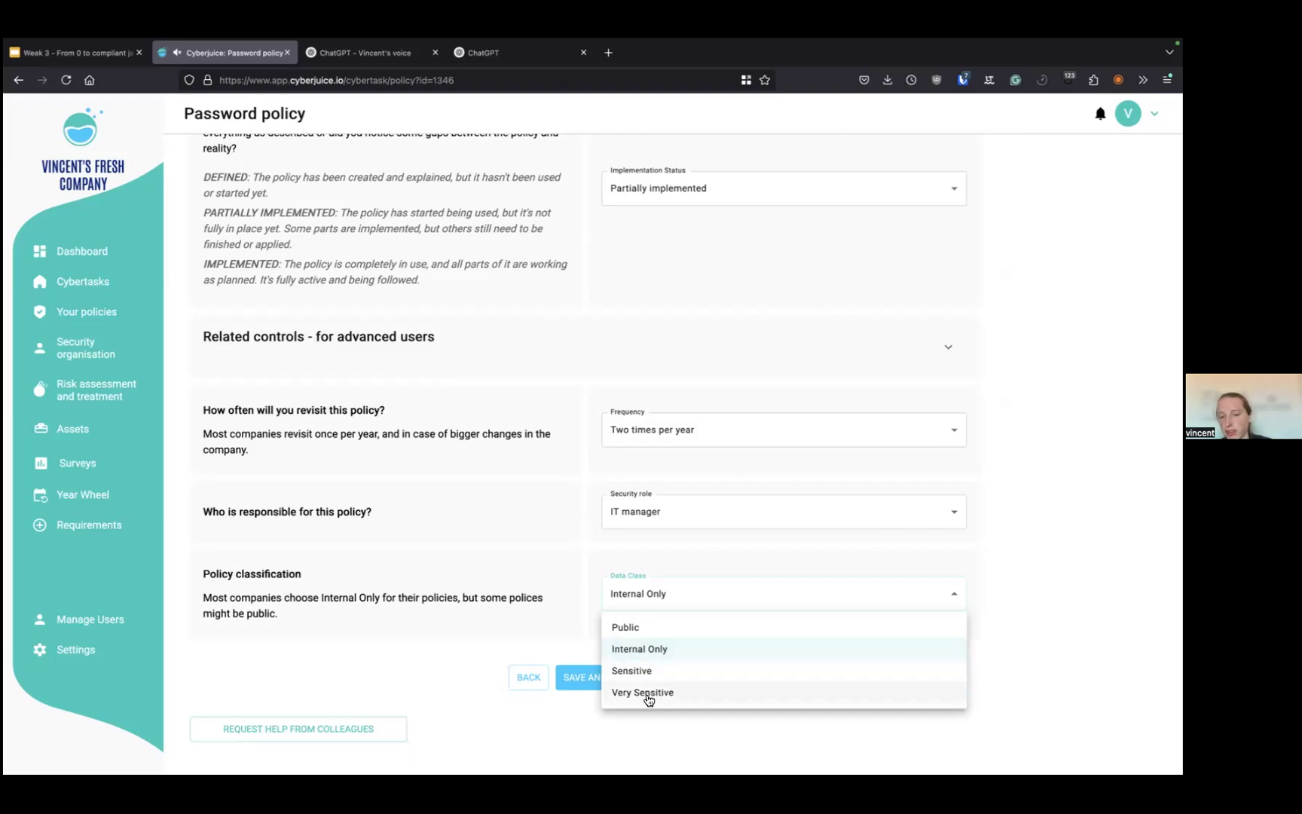
click(647, 635)
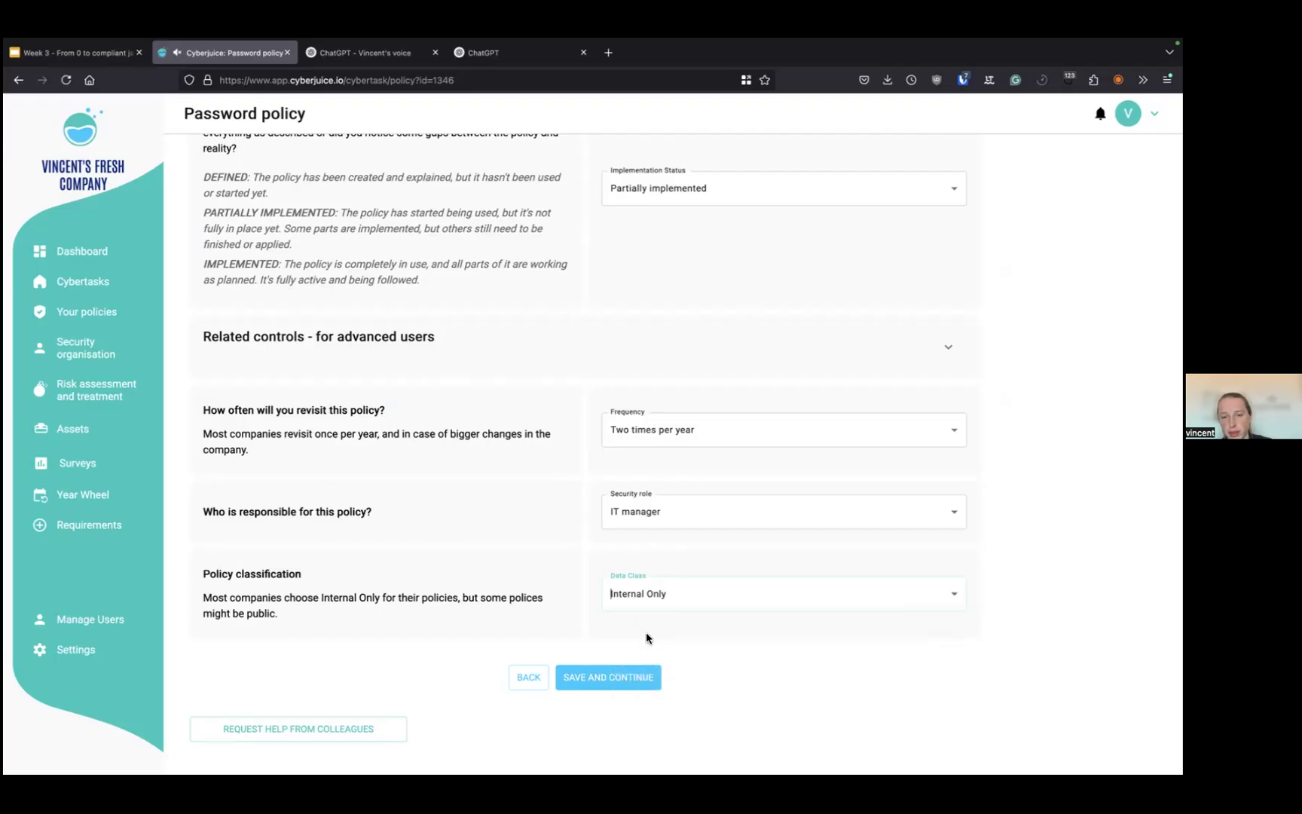
click(662, 607)
click(633, 625)
click(668, 594)
click(672, 573)
click(666, 588)
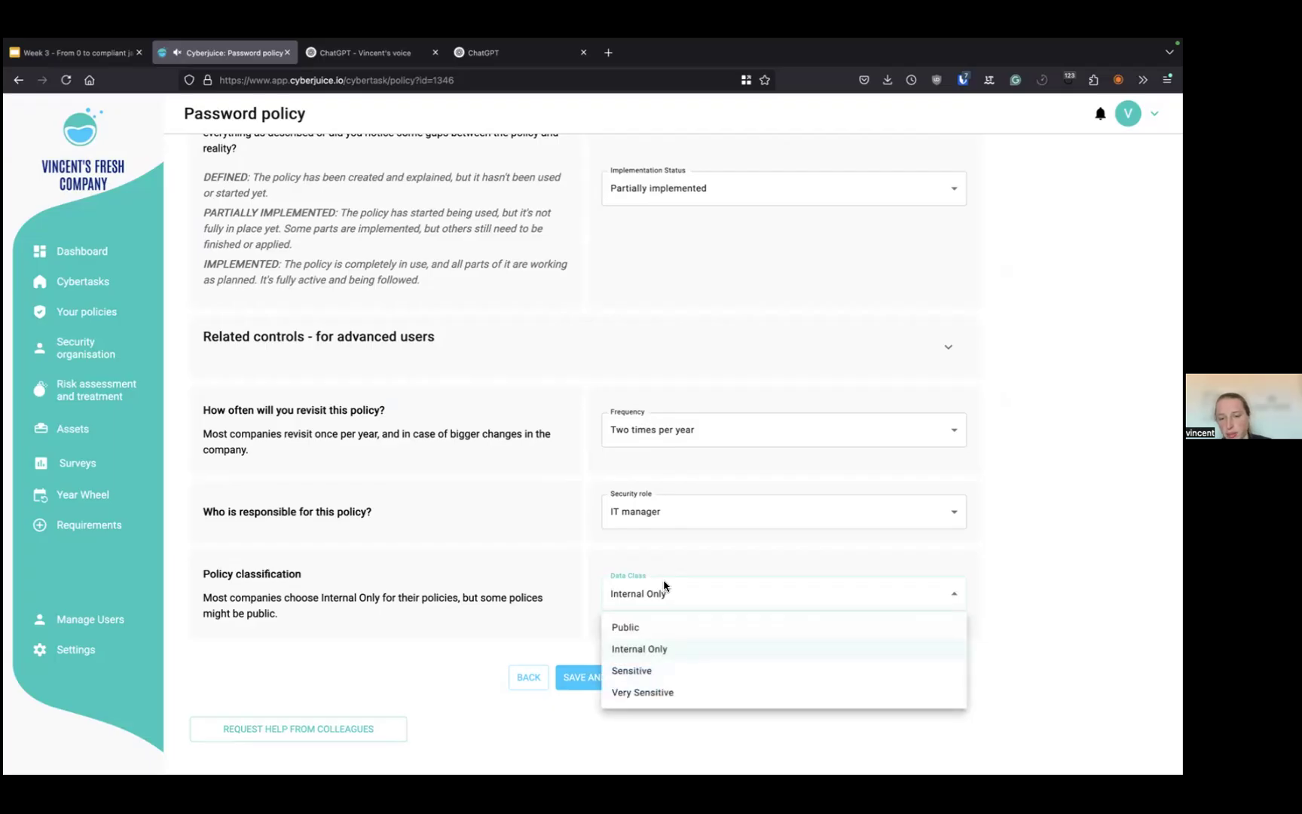
click(626, 624)
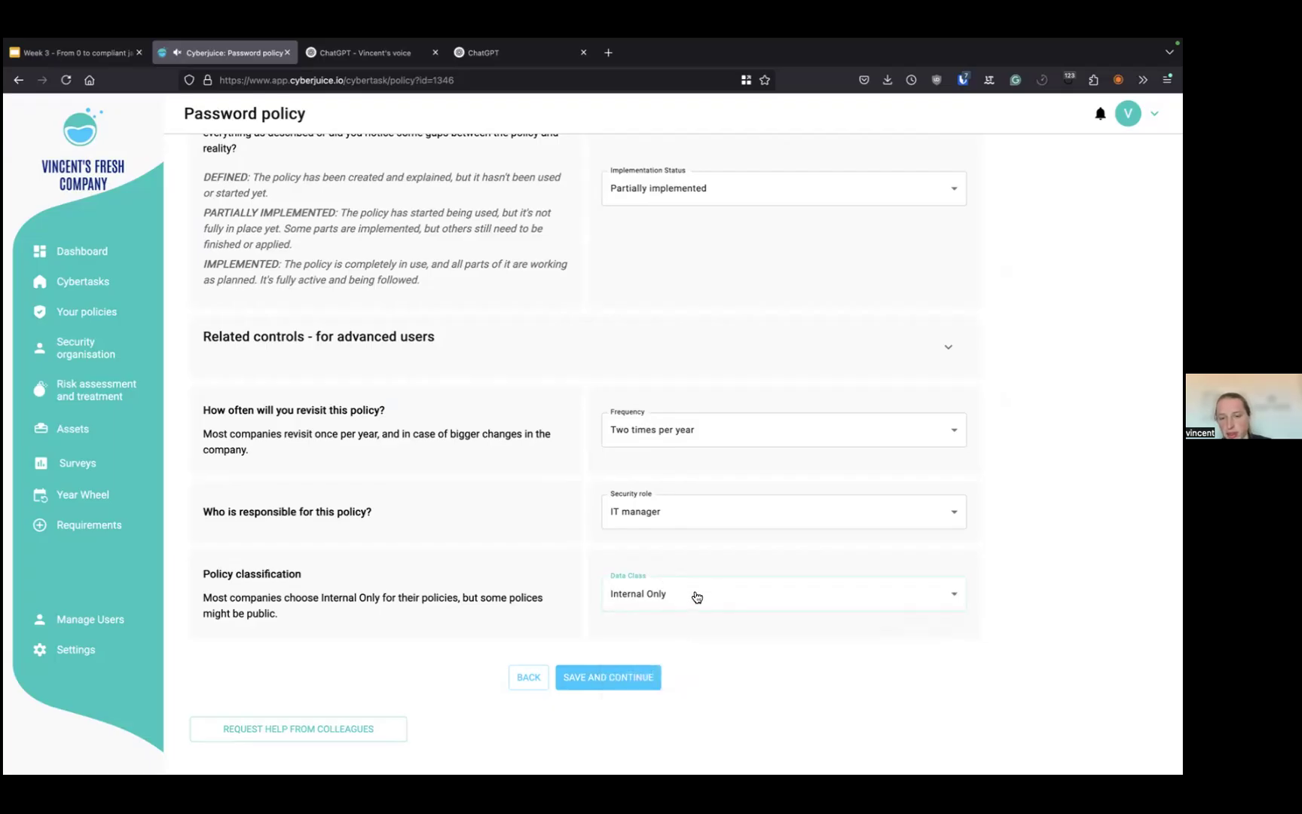
click(668, 597)
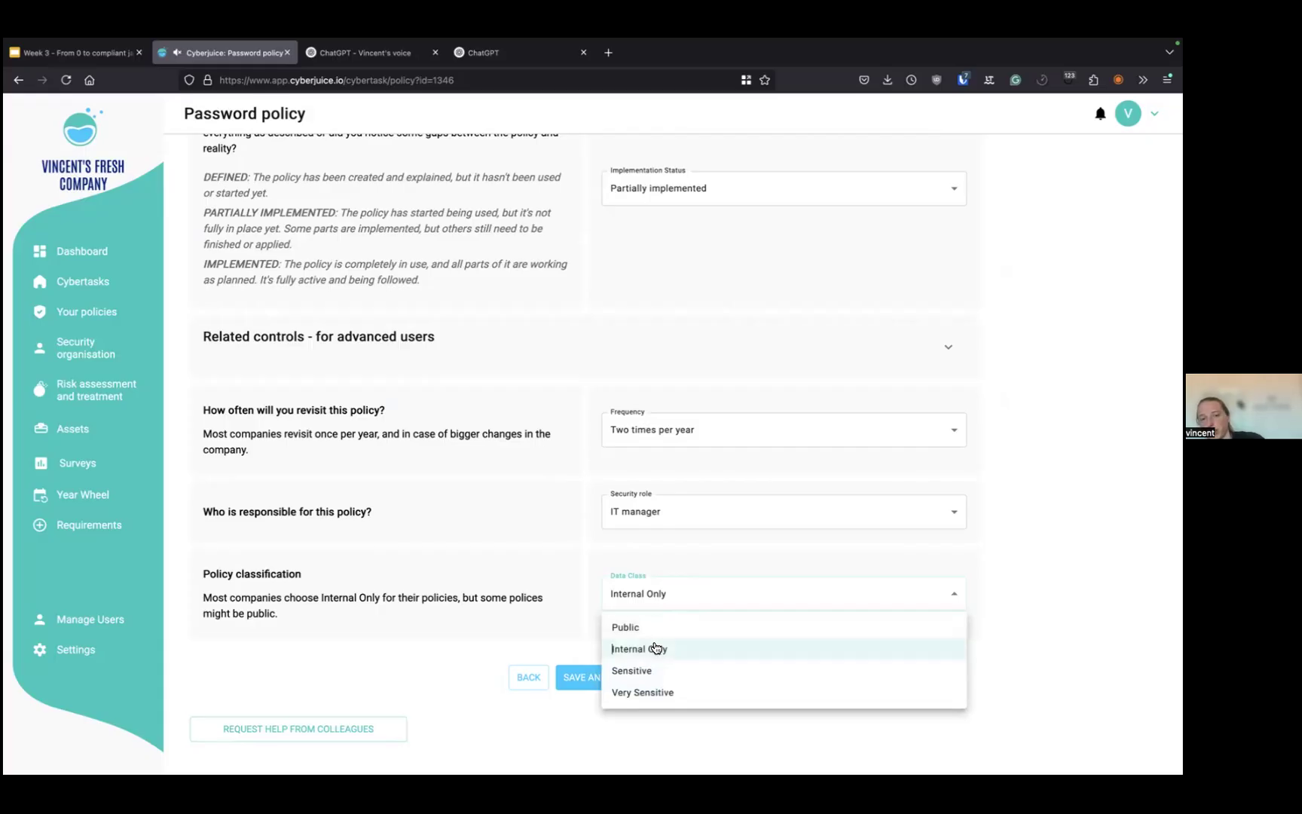
click(574, 610)
Save the policy details, assign the listed user as approver, and finish the password policy with the status Send for approval
click(613, 675)
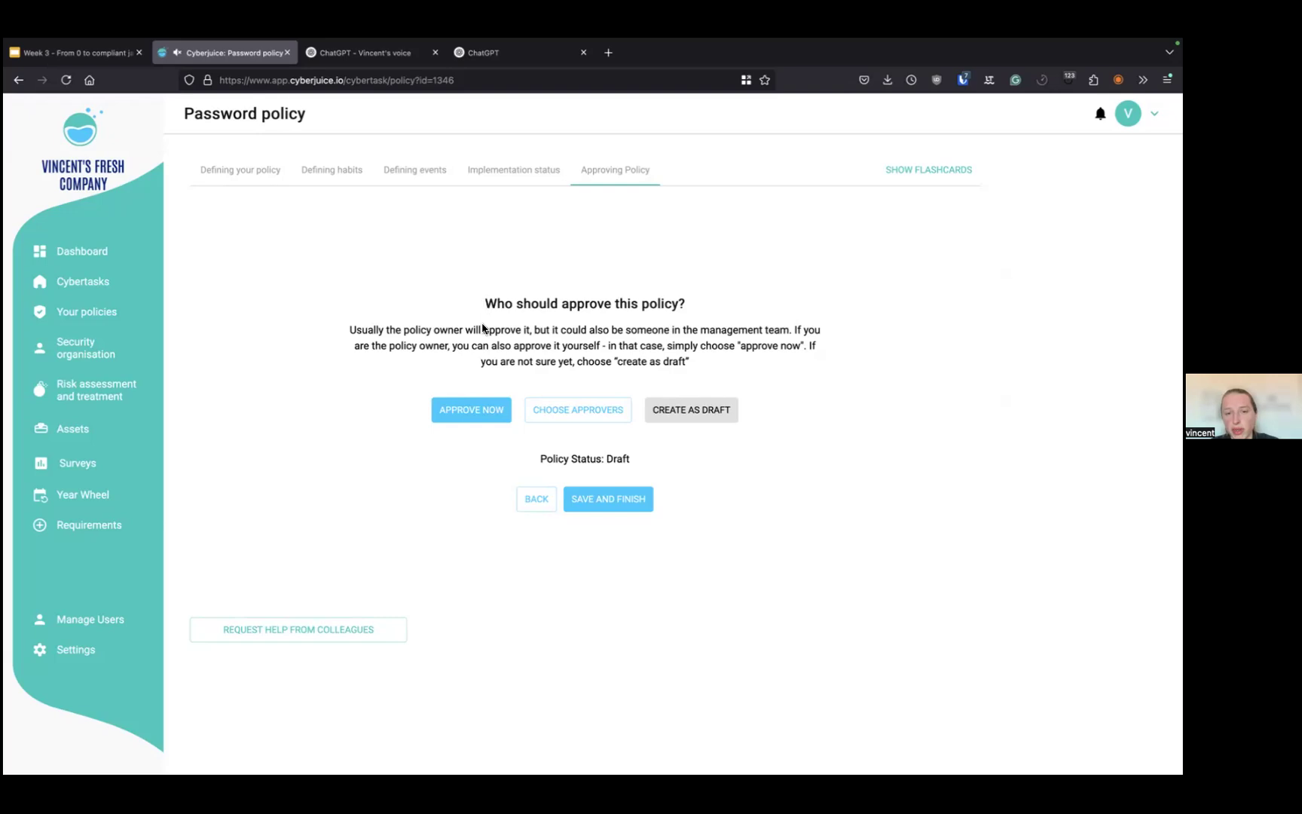
click(556, 411)
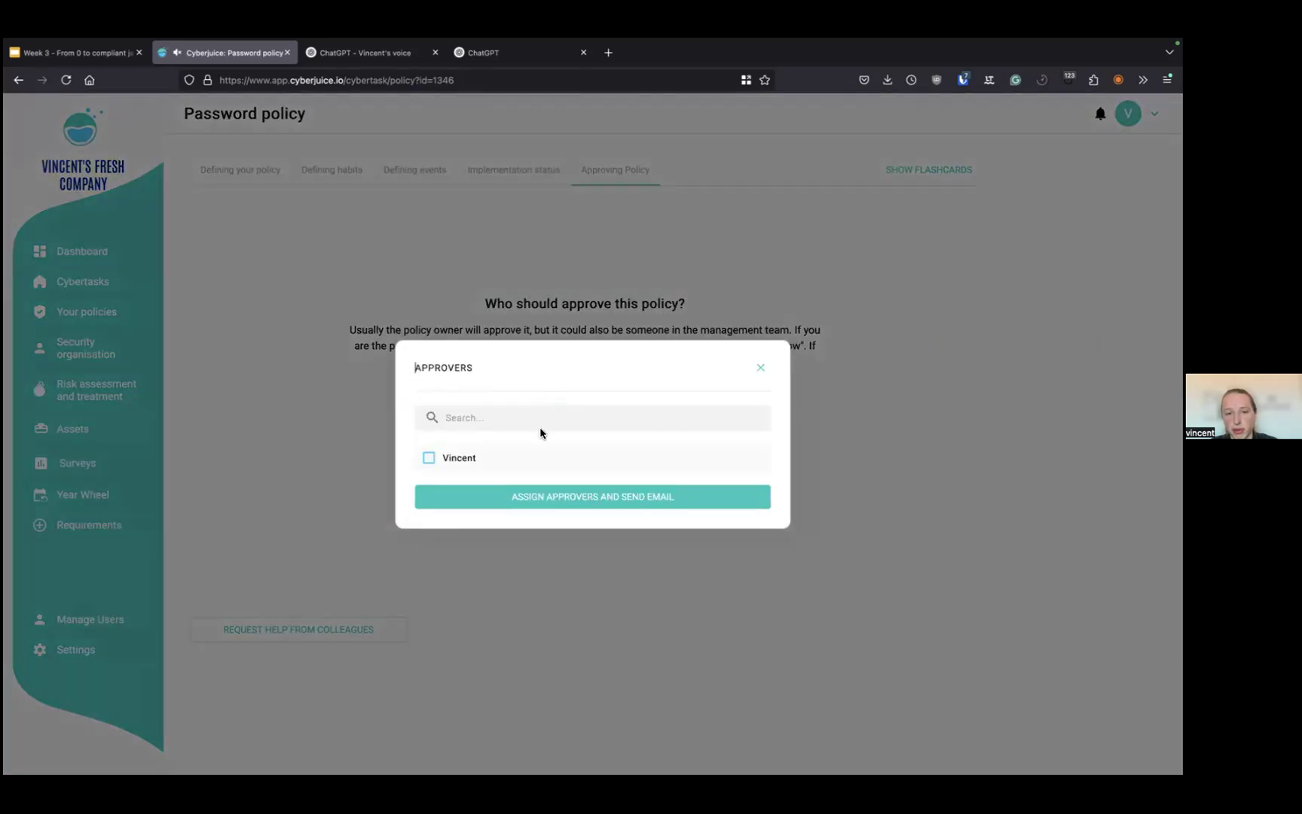
click(453, 455)
click(573, 502)
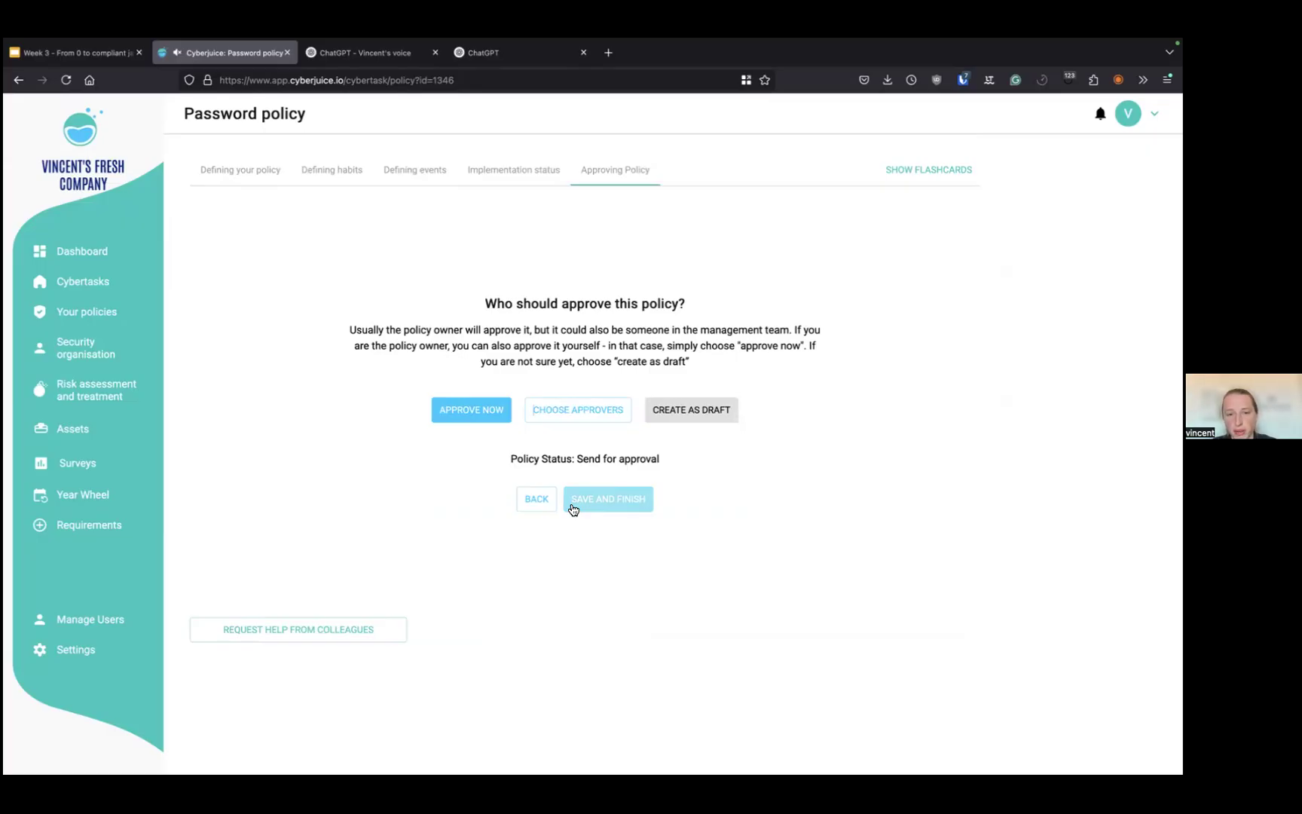
click(577, 410)
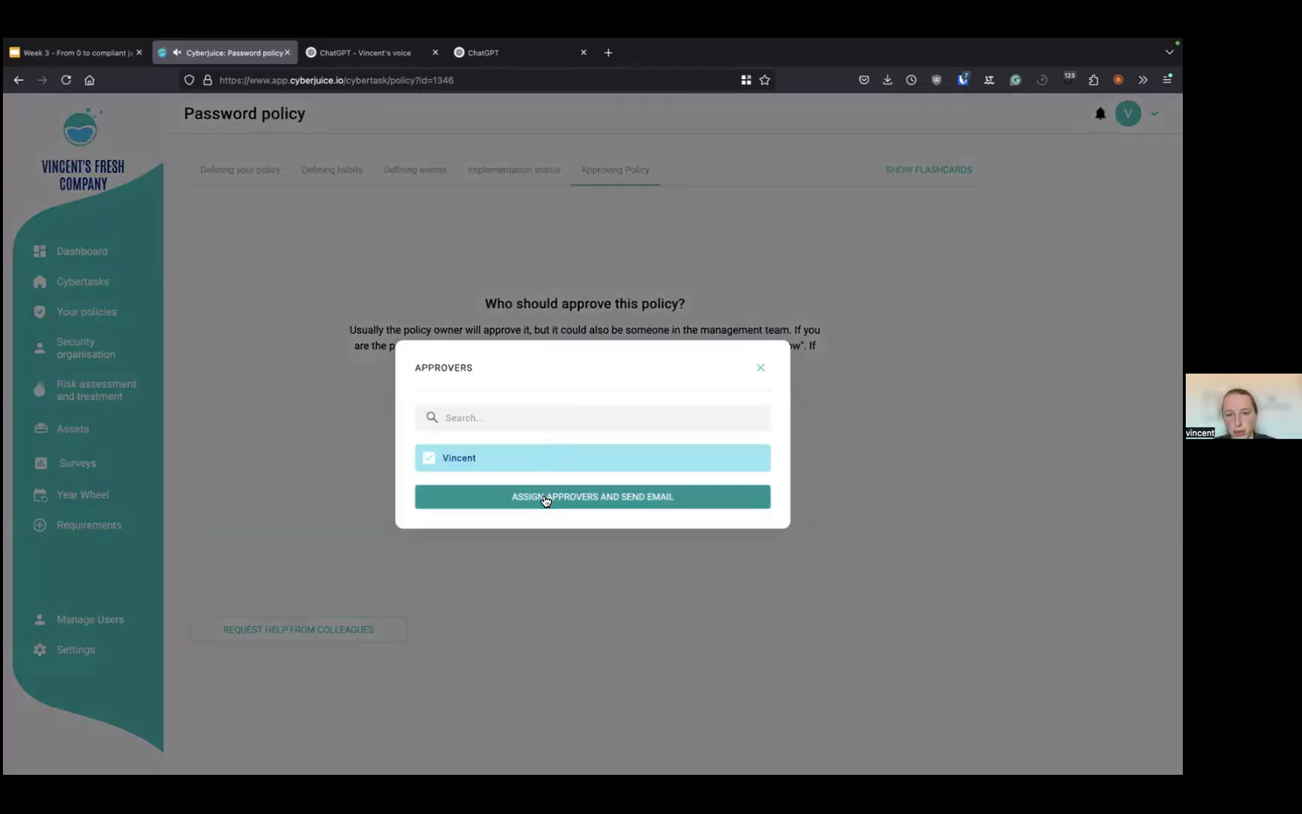
click(545, 500)
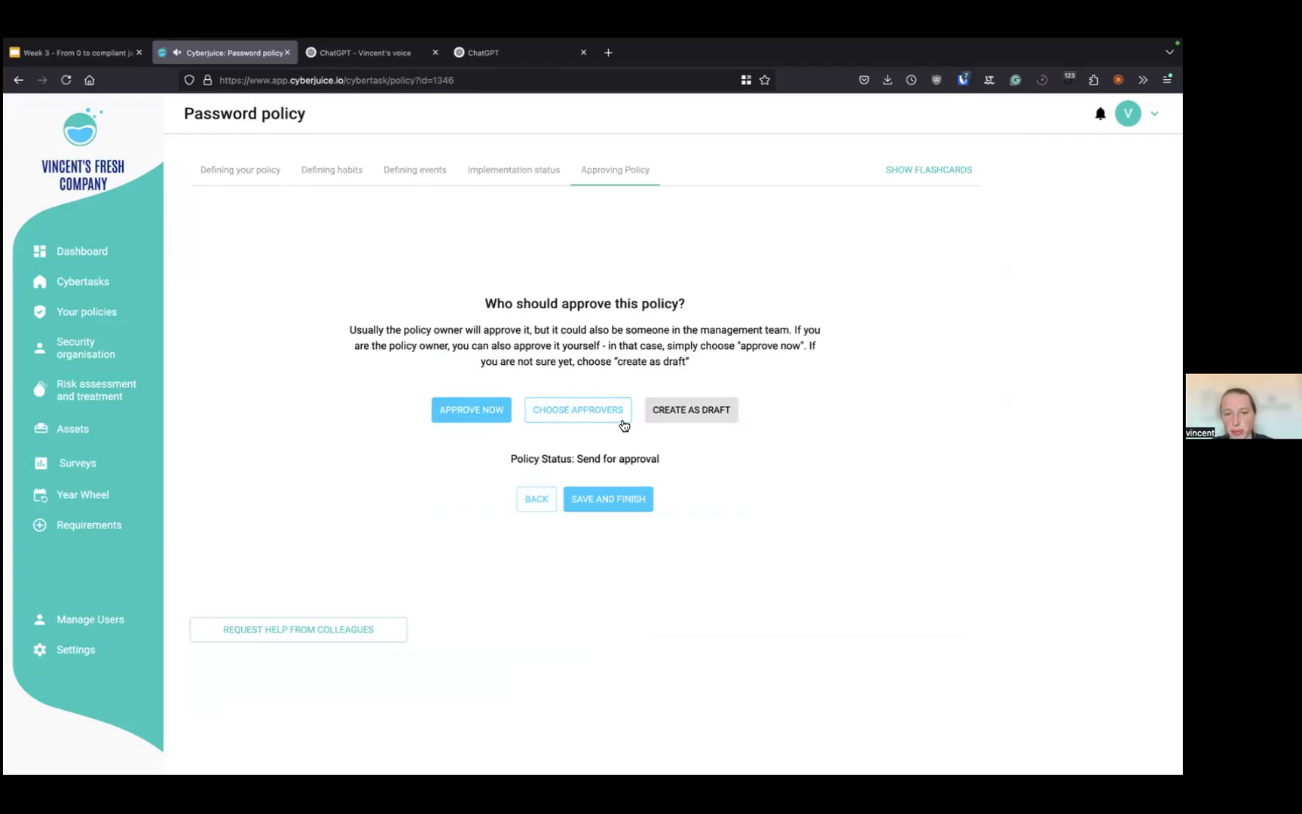
click(614, 500)
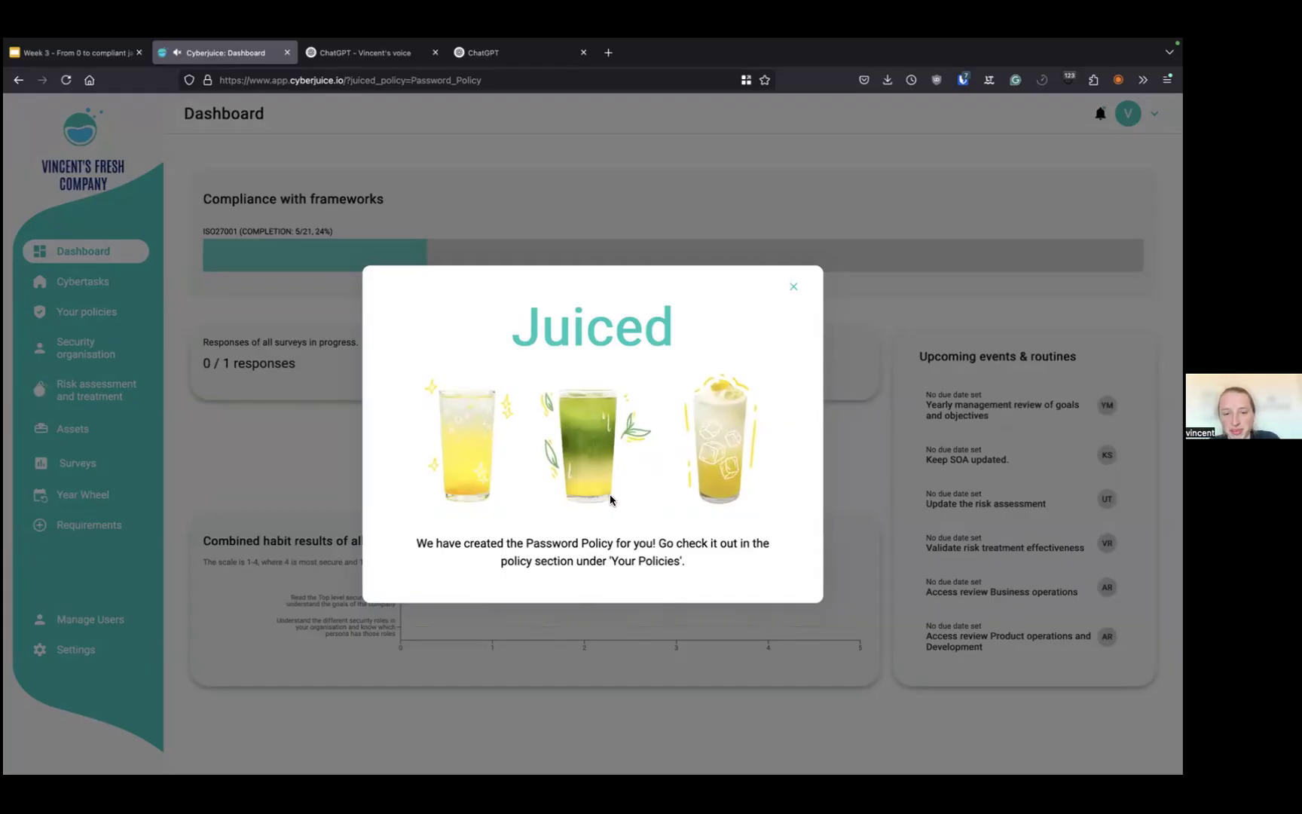
Open the Password Policy from the policies overview and approve it on behalf of the waiting approver
click(793, 287)
click(117, 313)
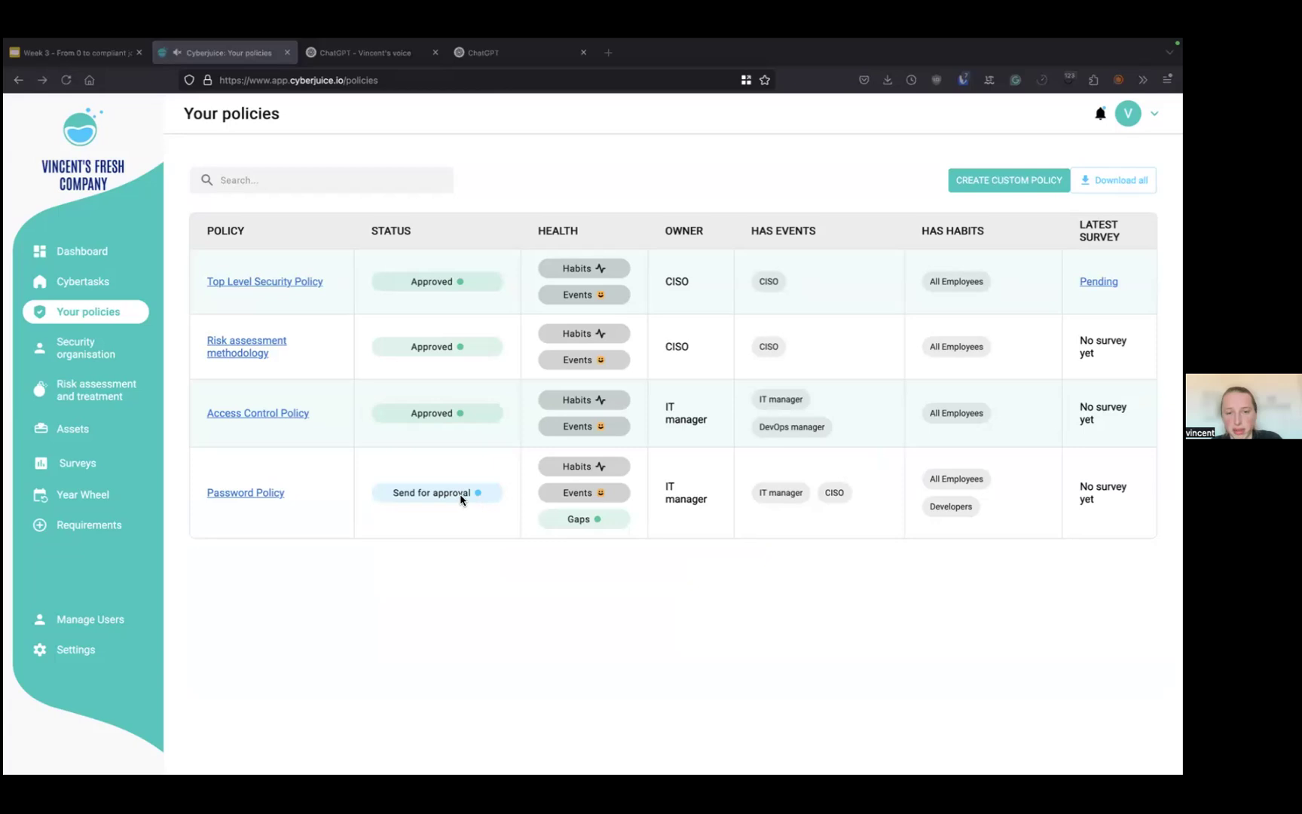
click(238, 494)
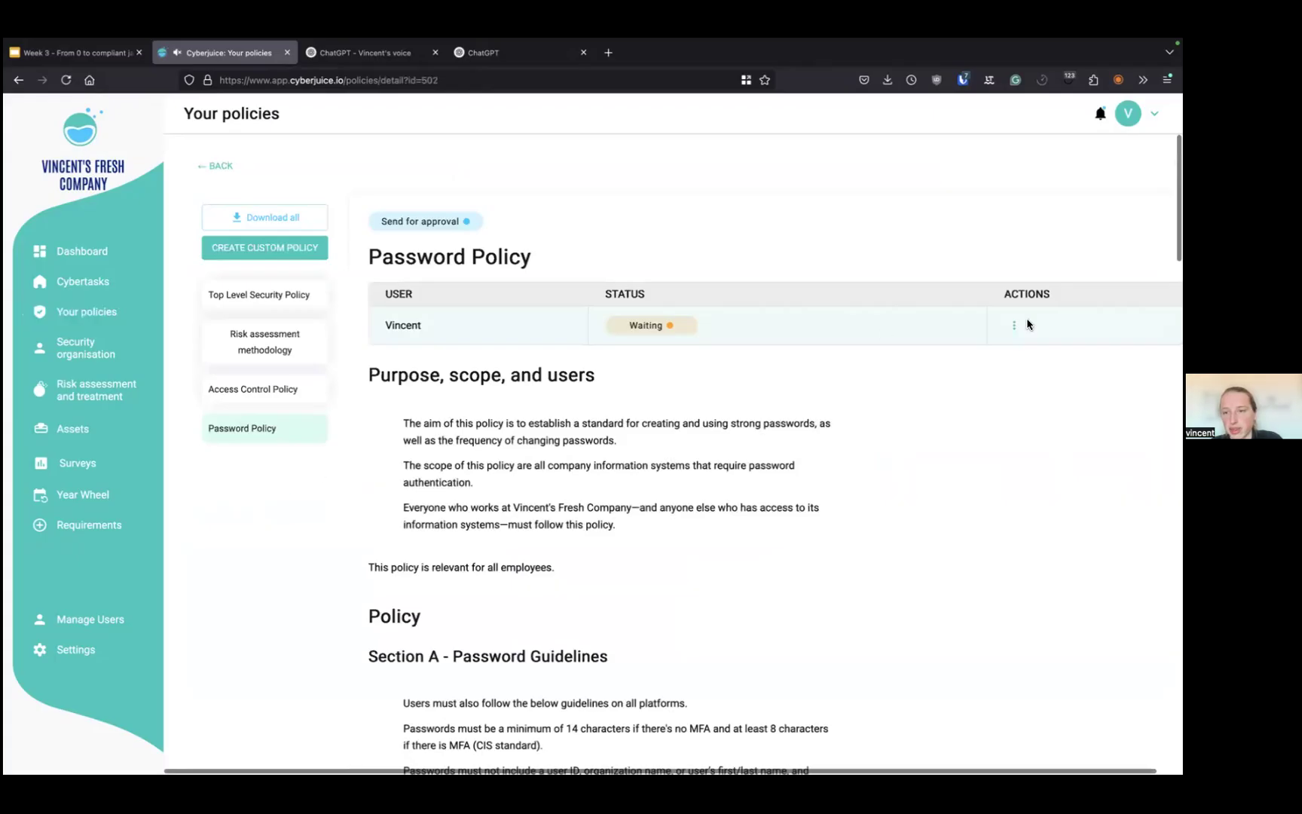
click(1020, 323)
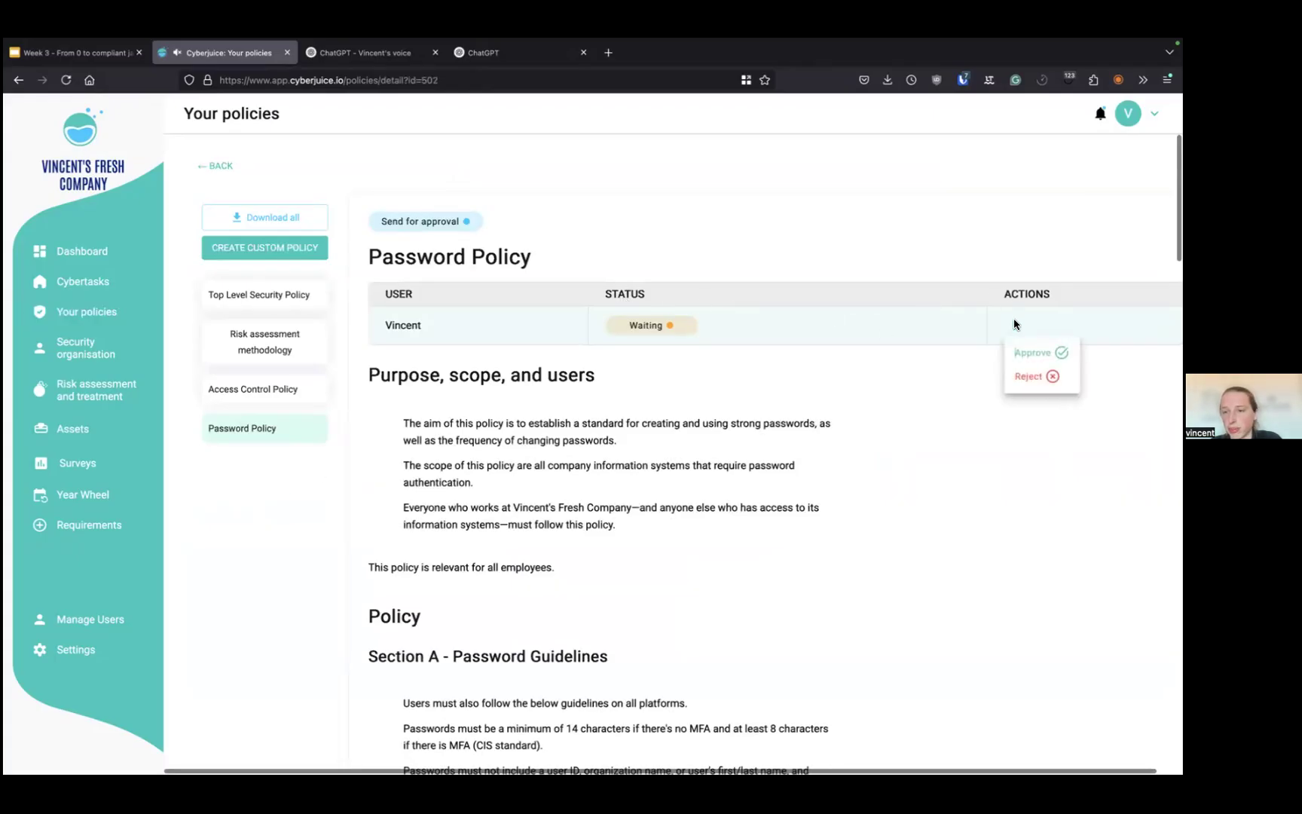
click(1024, 350)
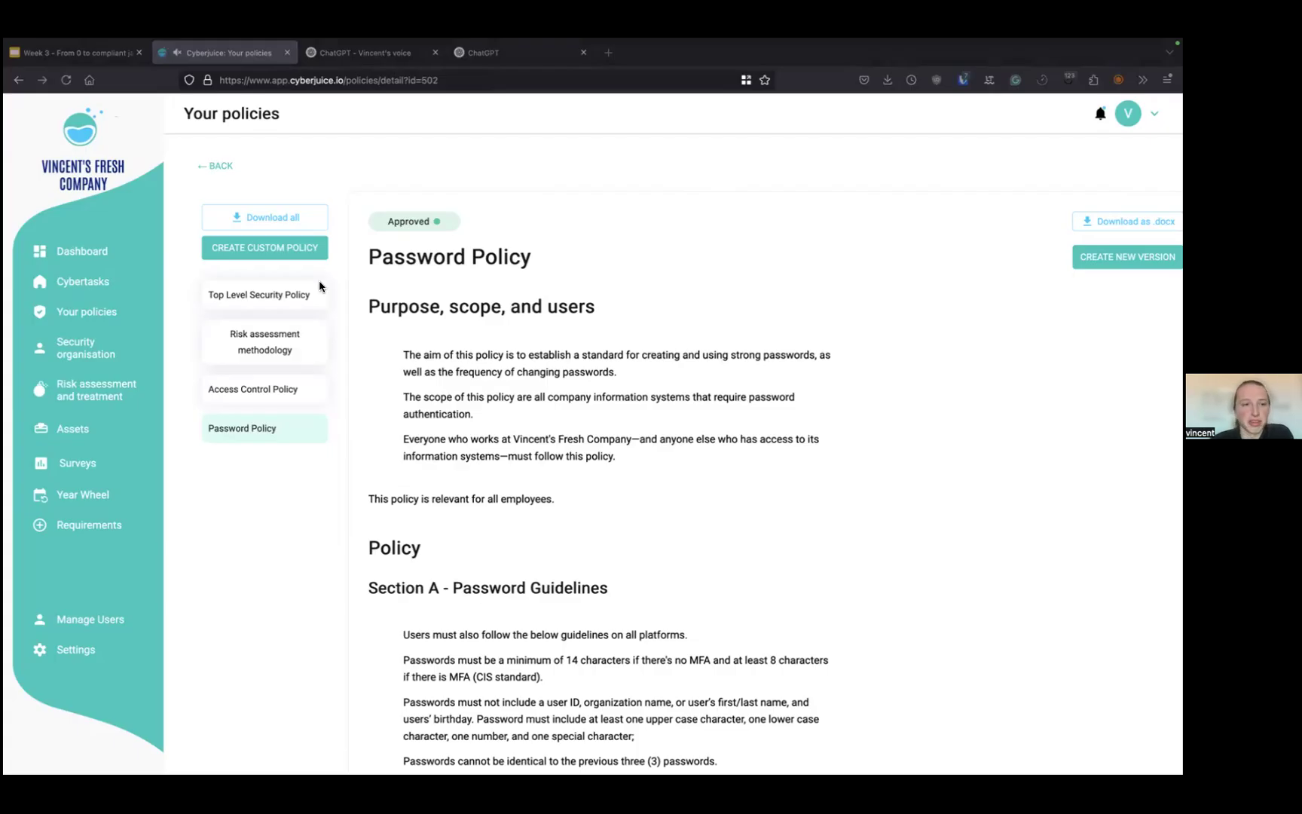
Examine the tasks in the "Access control - Keep your doors locked" cybertask module and return to the policies overview
click(127, 281)
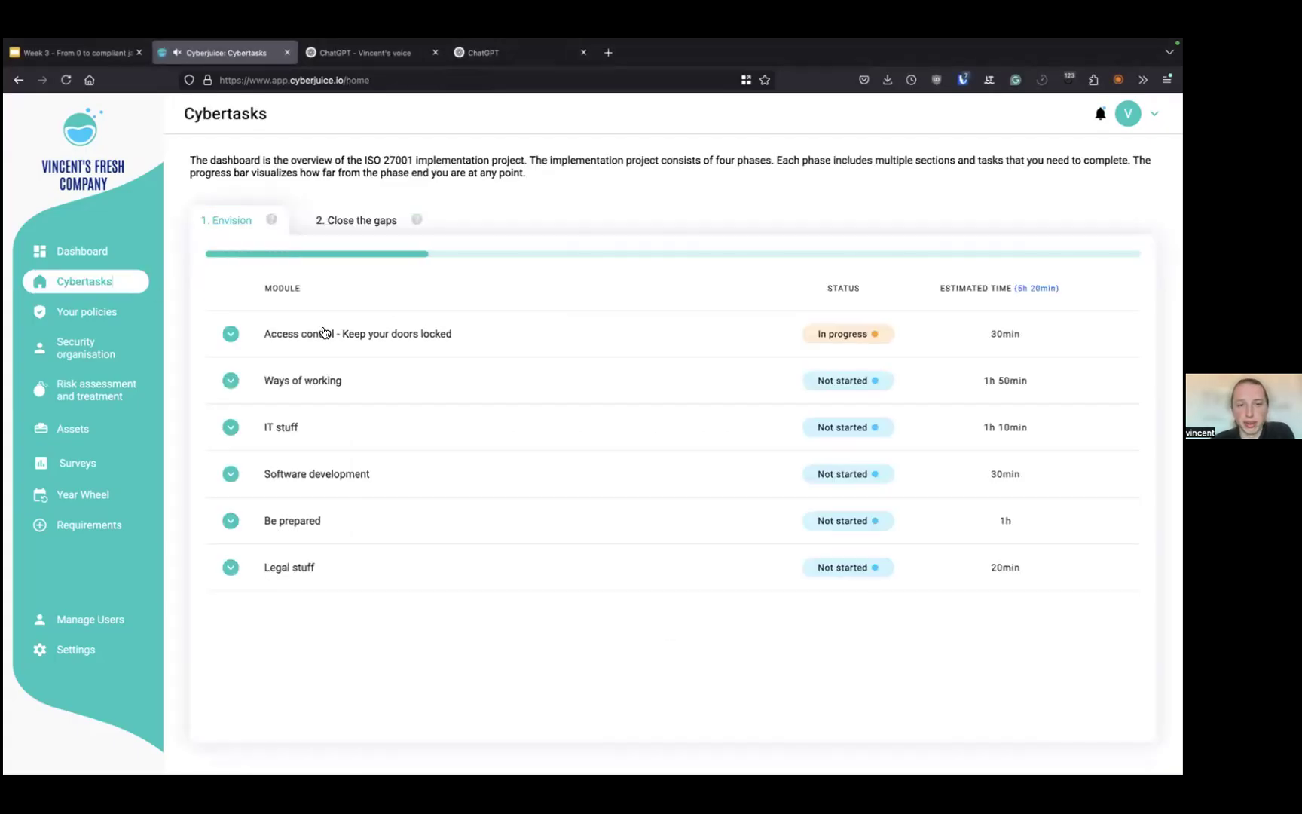
click(322, 333)
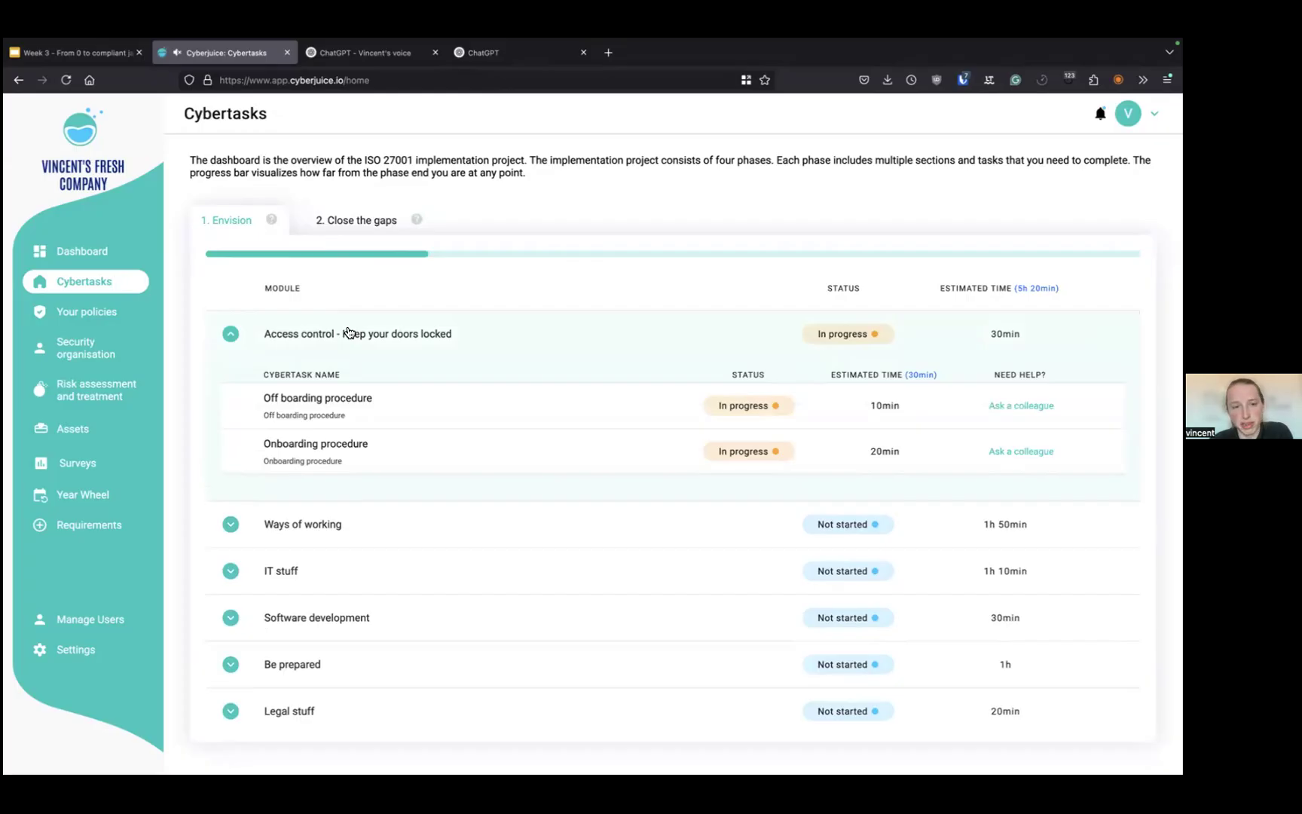
click(348, 332)
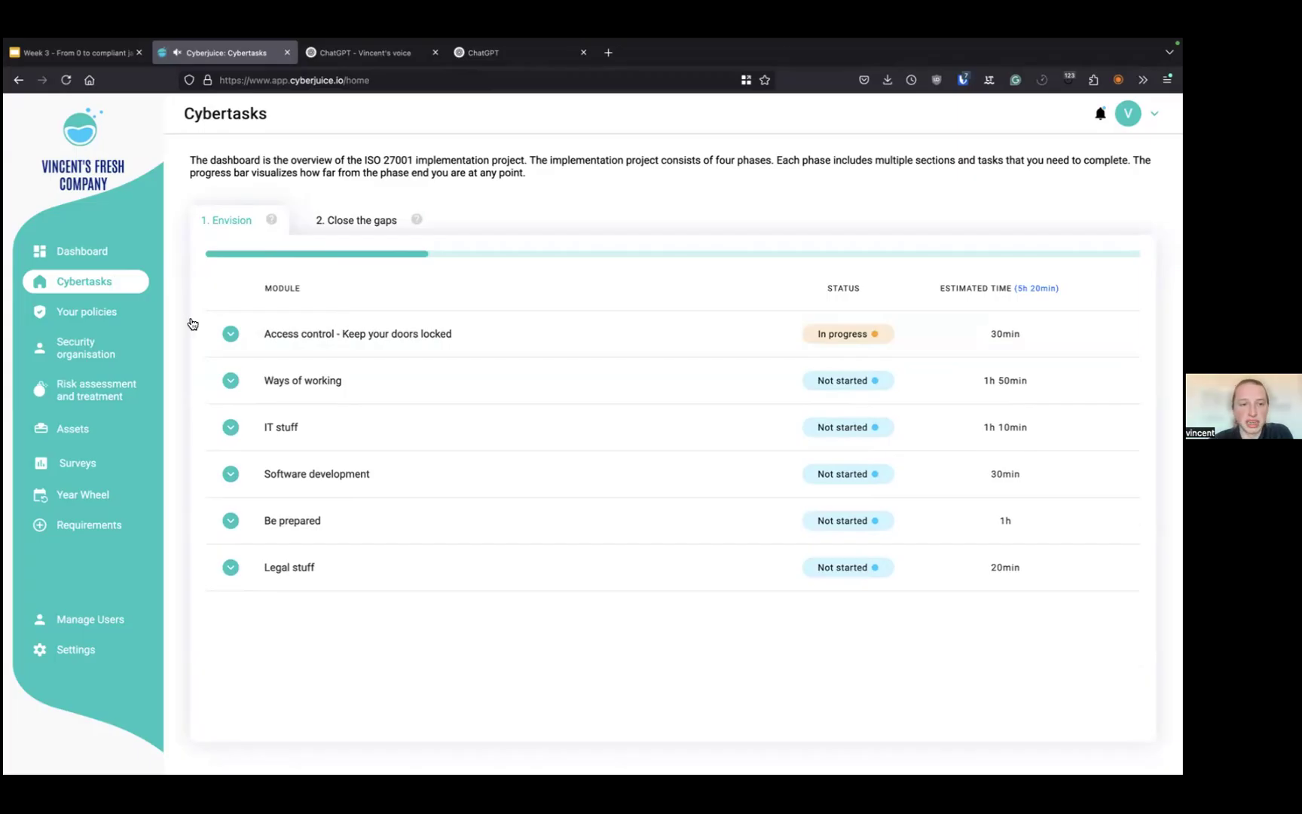
click(85, 313)
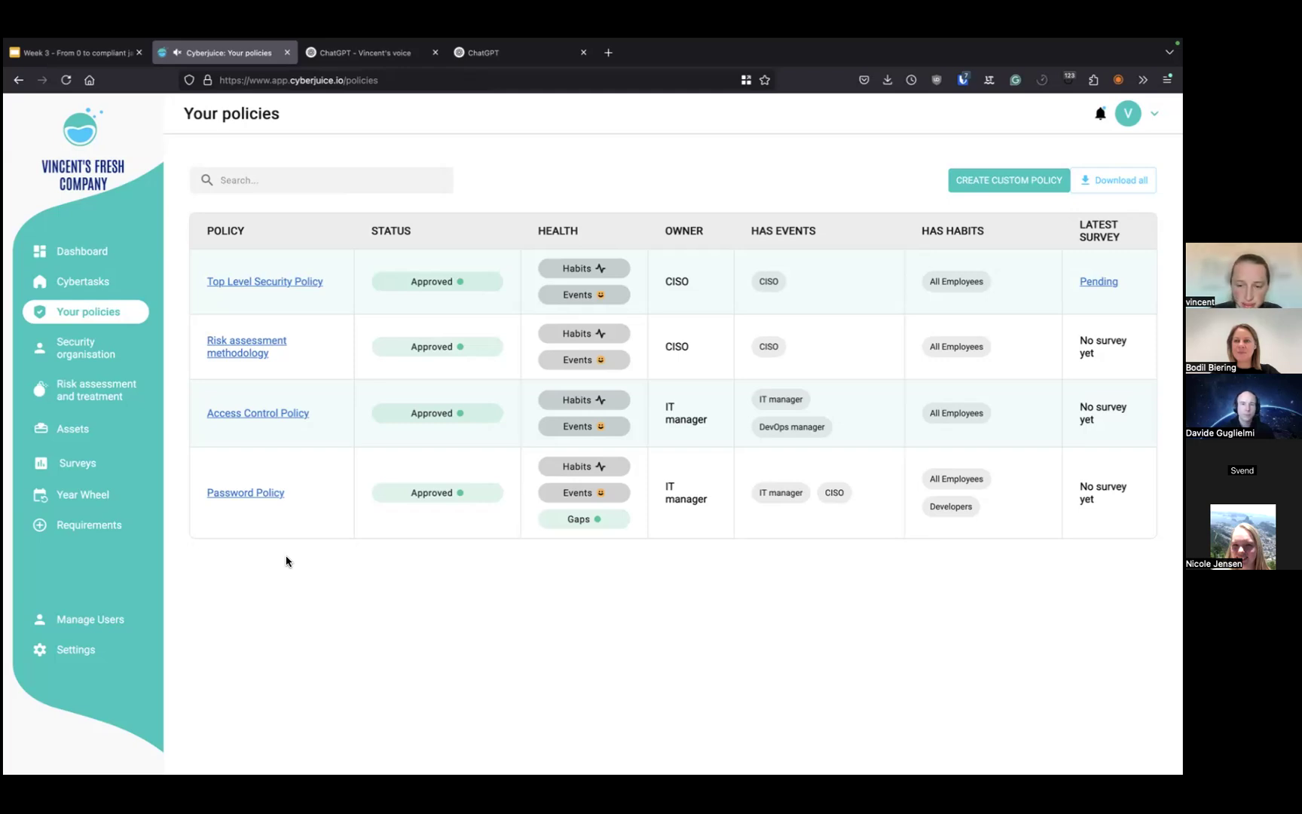
Raise the computer's sound volume
key(XF86AudioRaiseVolume)
key(XF86AudioRaiseVolume)
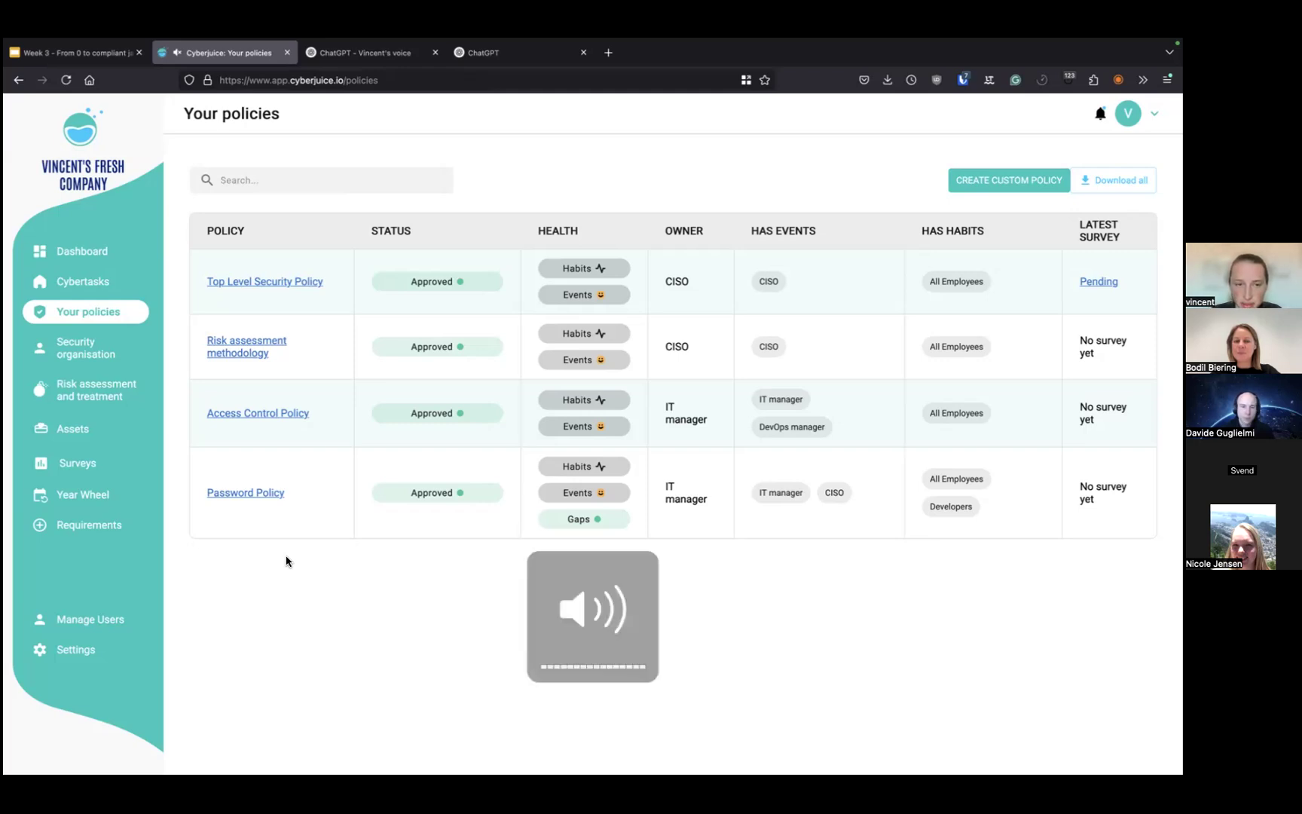
key(XF86AudioRaiseVolume)
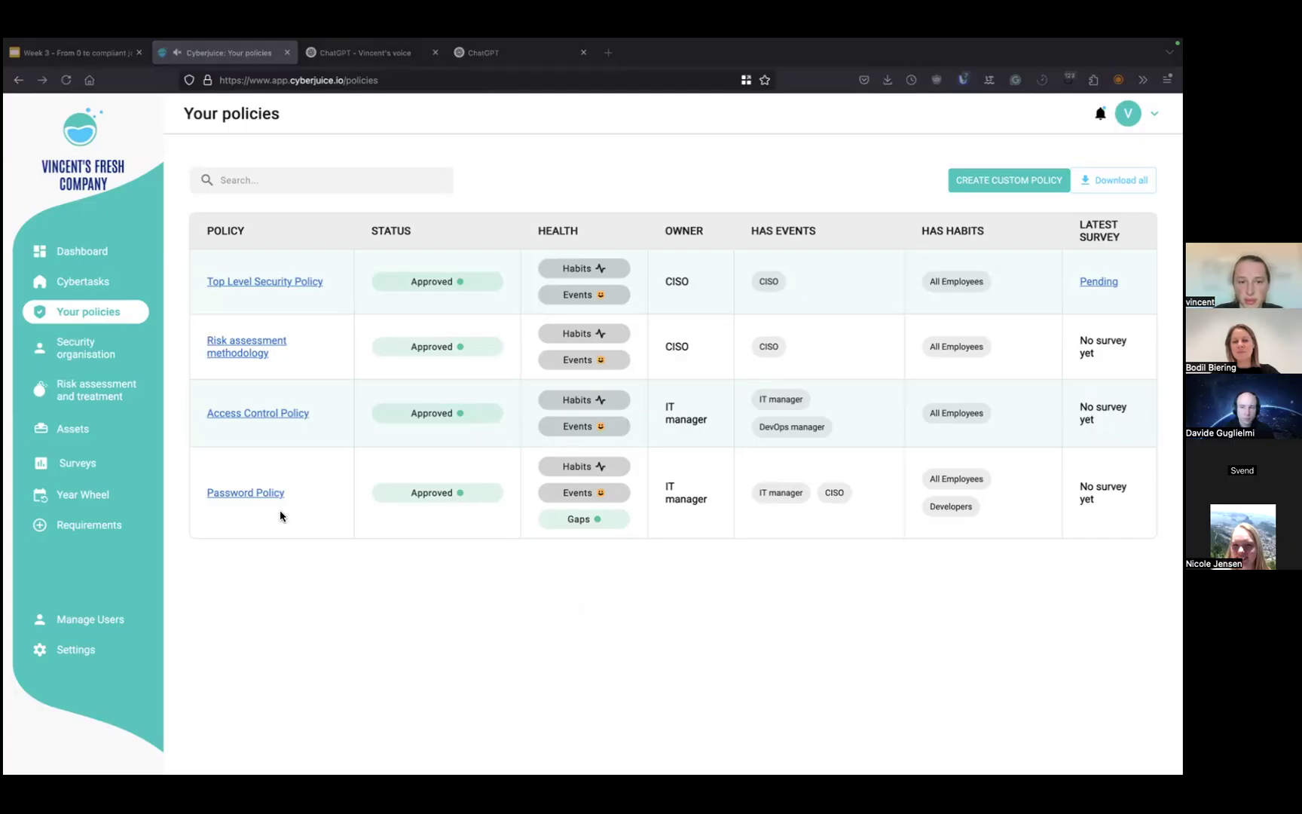
Create a new draft version of the approved Password Policy and look through its sections
click(265, 491)
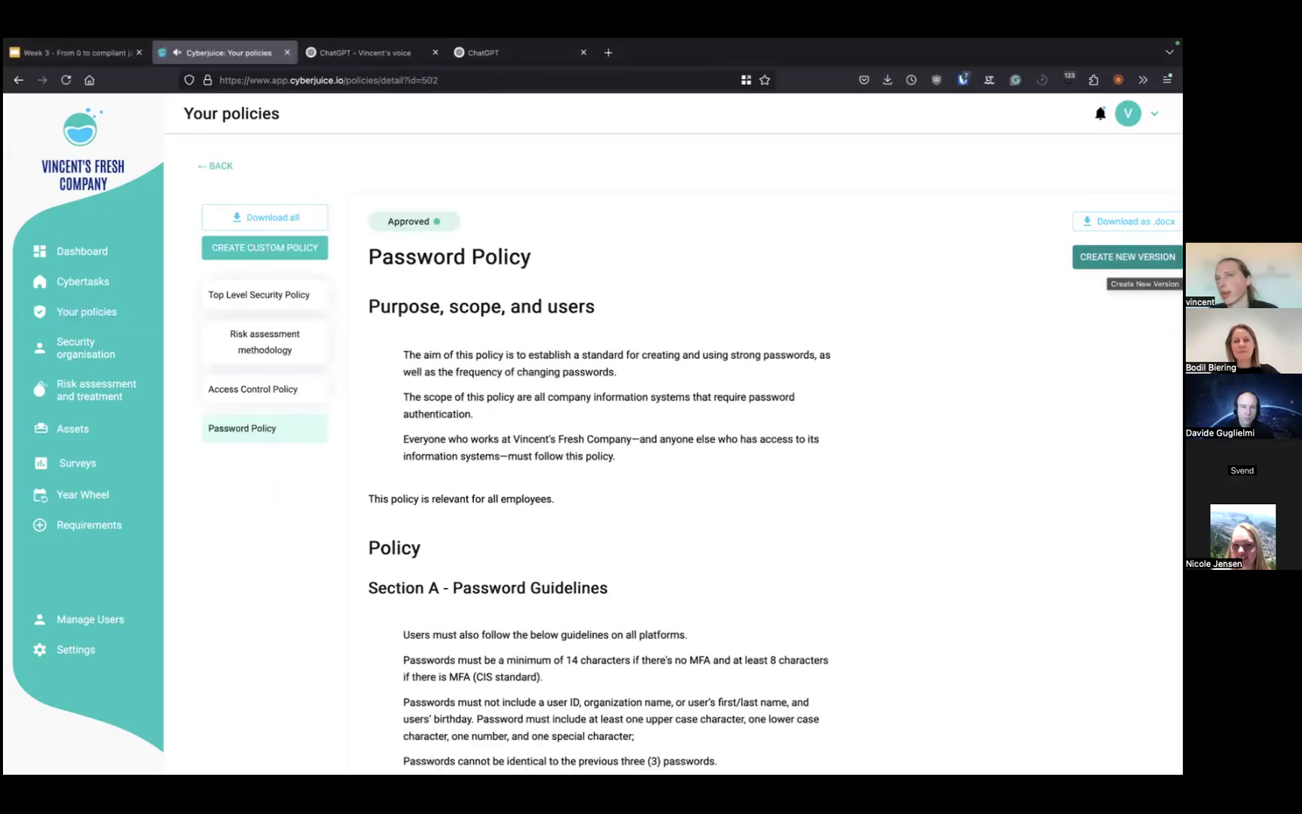
click(1127, 257)
scroll(836, 271, down, 20)
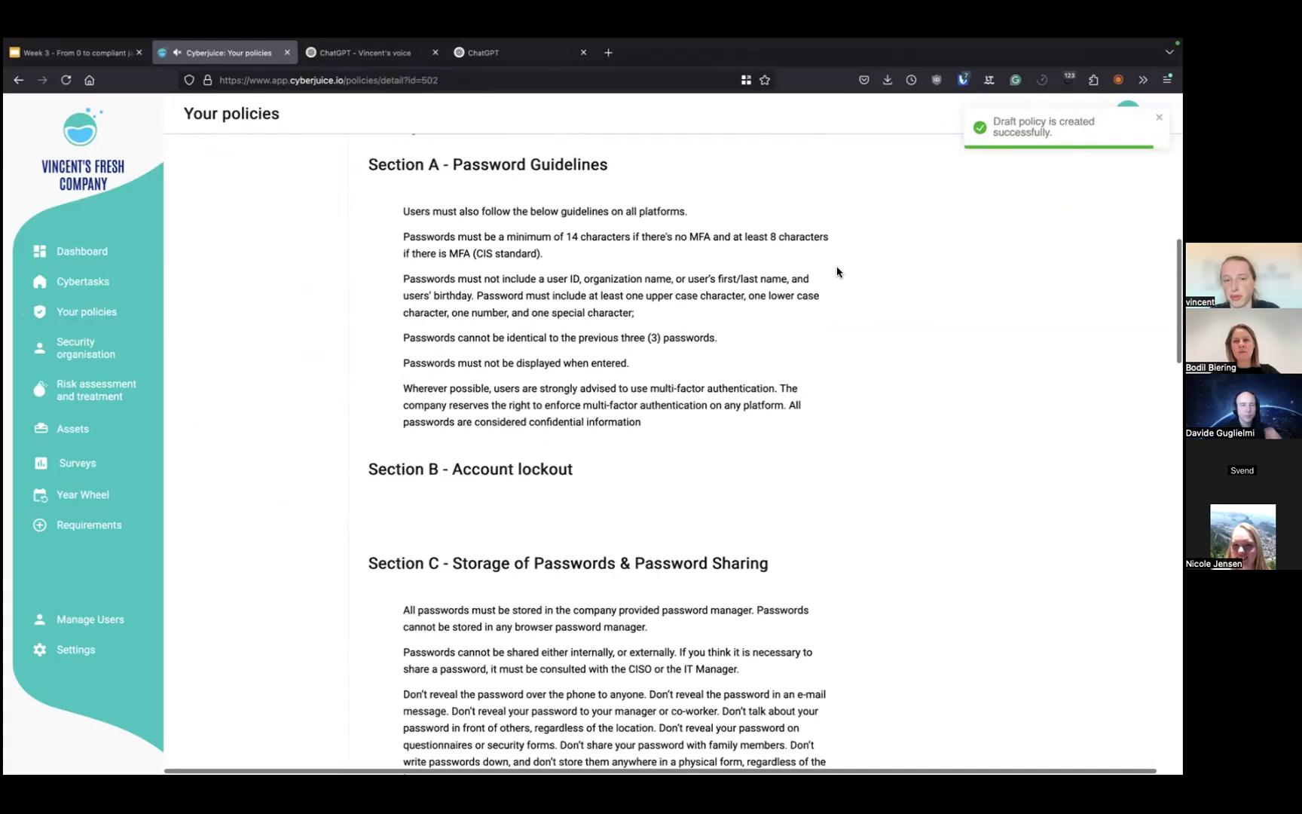
scroll(836, 271, down, 10)
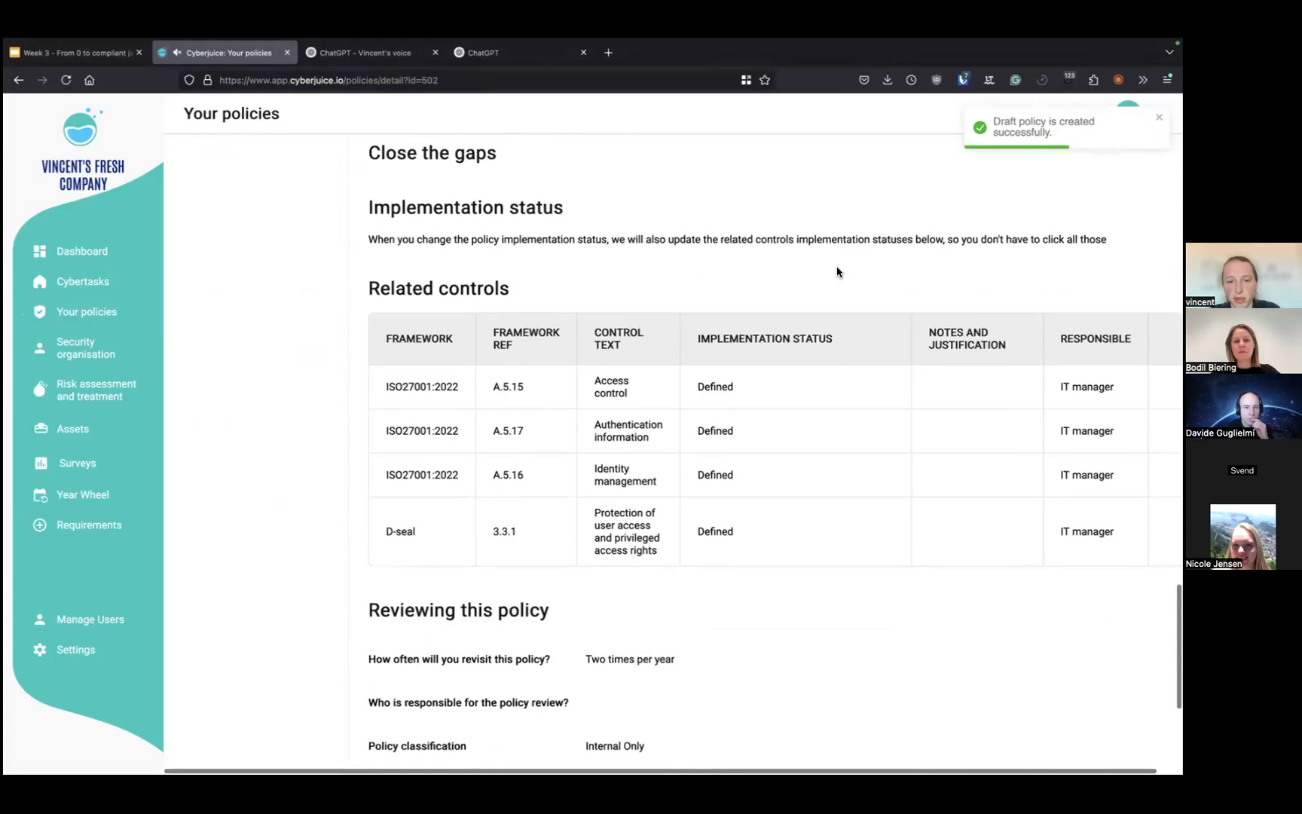
scroll(836, 272, up, 12)
scroll(836, 271, up, 10)
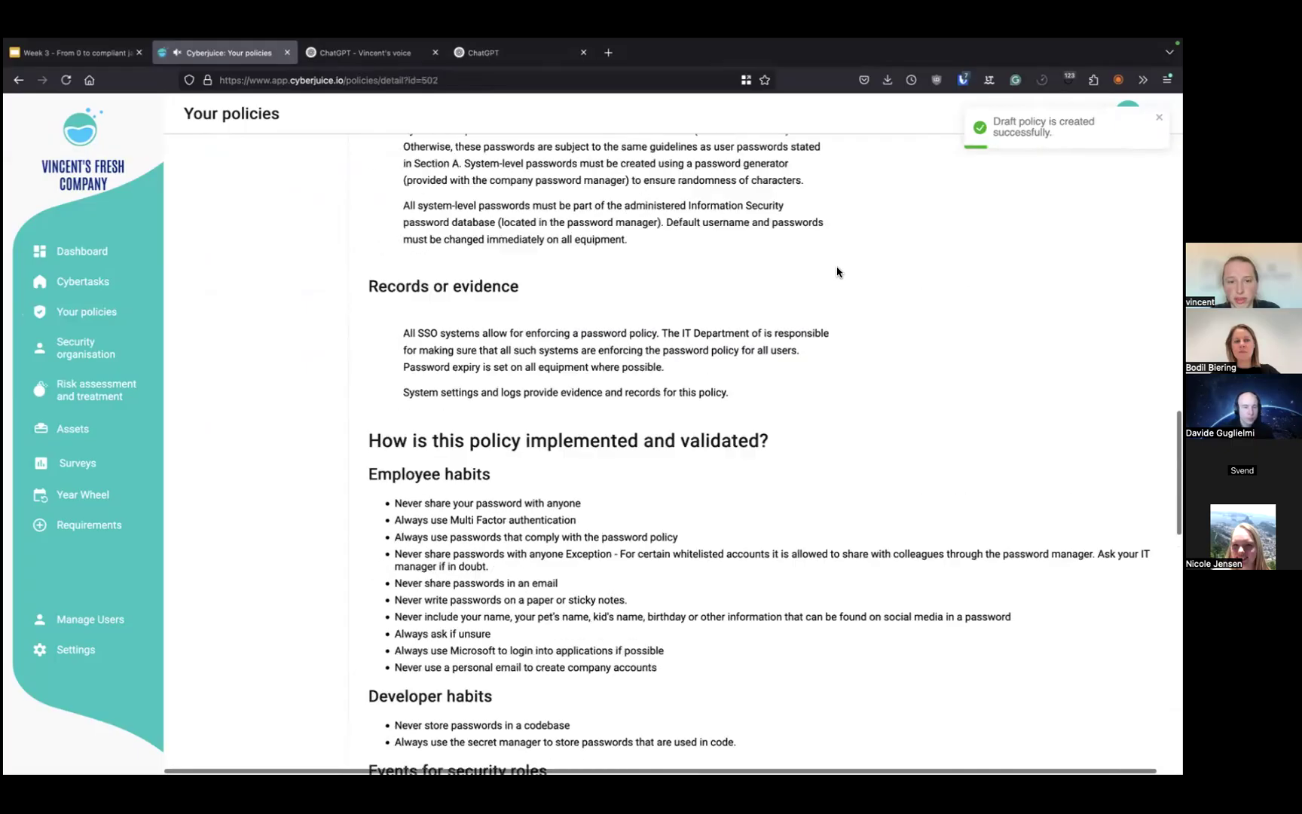
scroll(942, 444, up, 10)
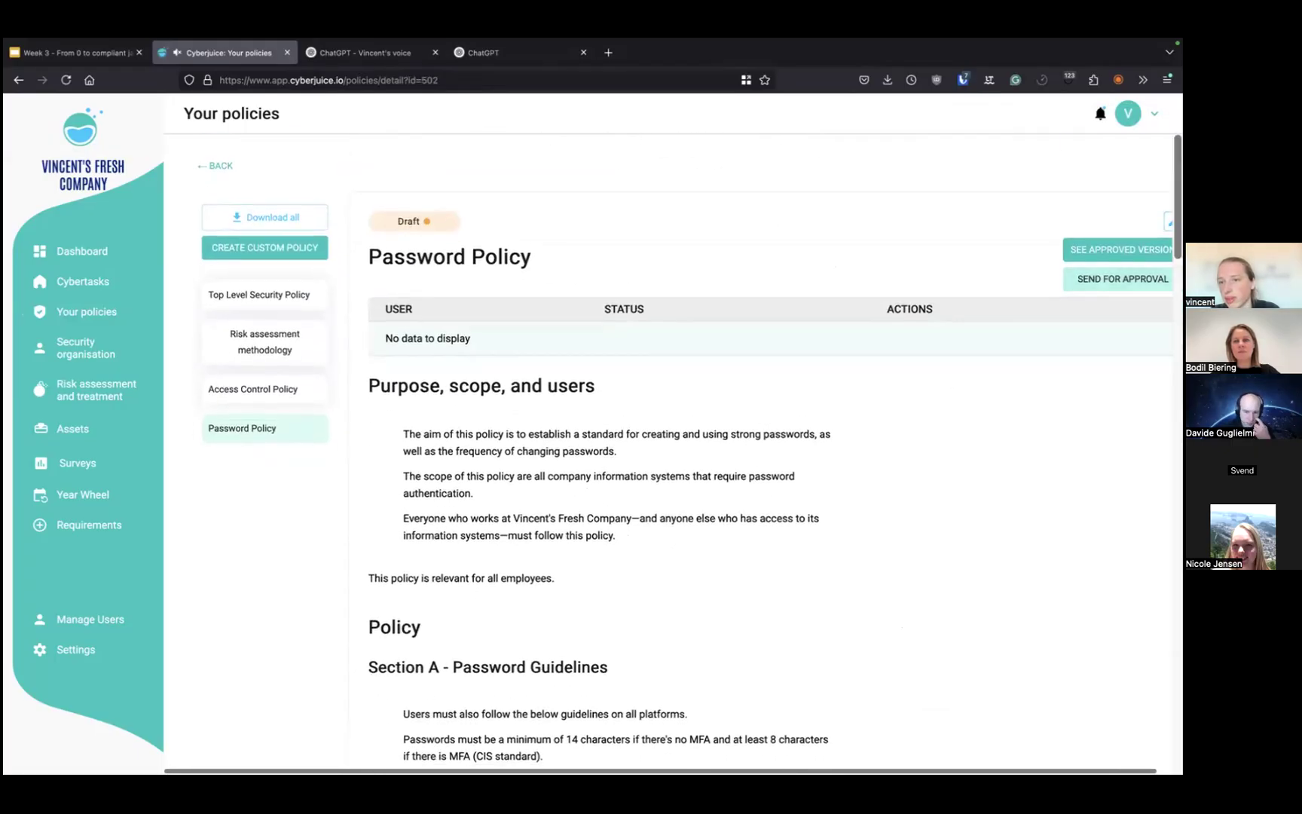
Open the draft Password Policy for editing and remove the employee habit "Always use Multi Factor authentication"
scroll(861, 269, down, 10)
scroll(862, 269, down, 10)
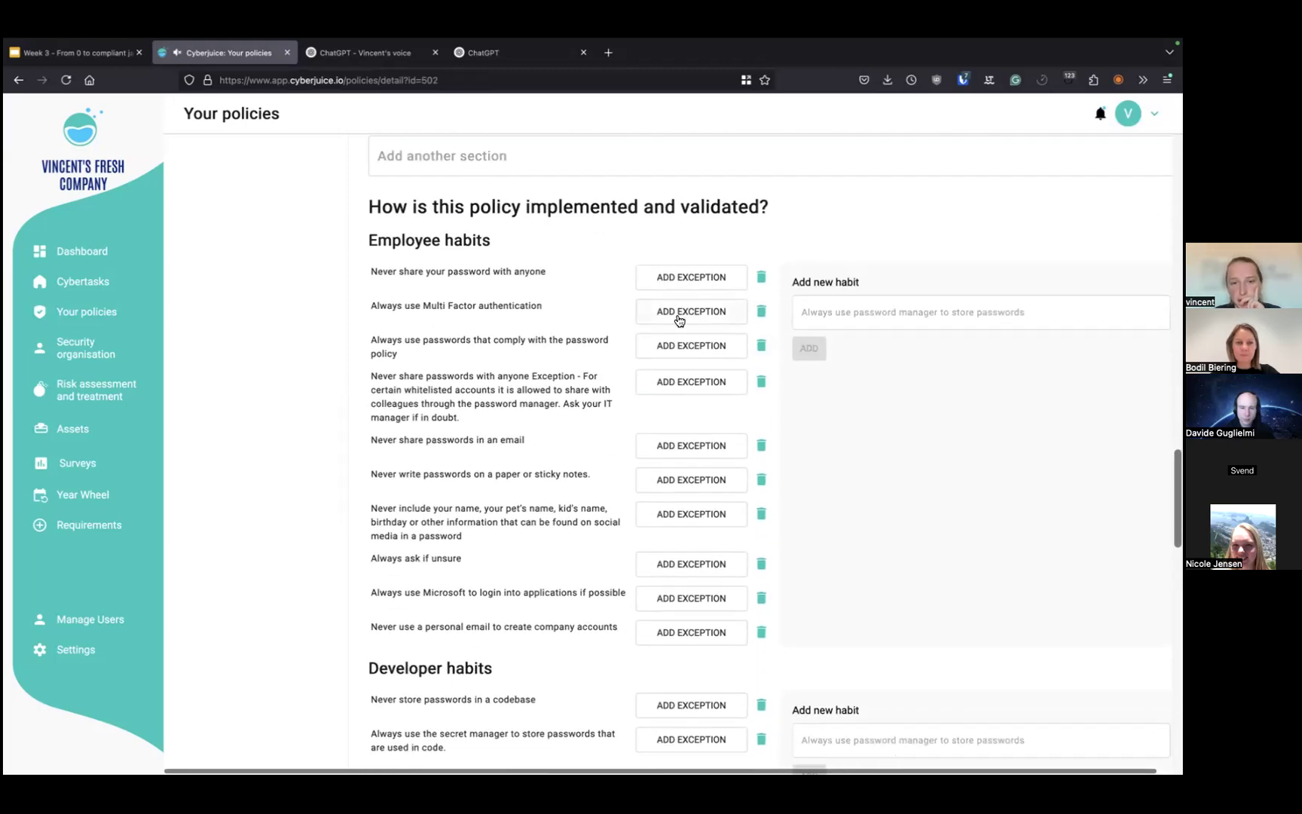
click(761, 311)
click(738, 494)
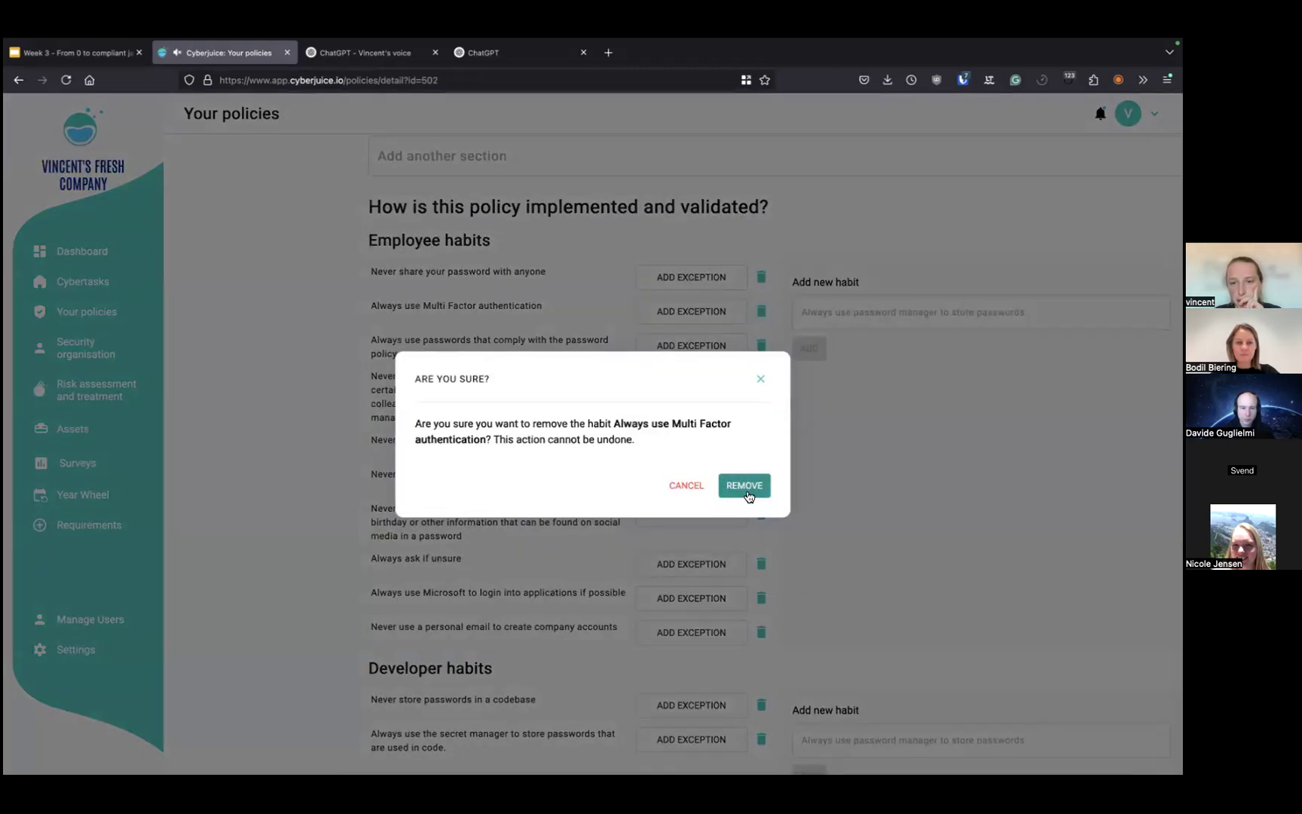
scroll(901, 424, up, 15)
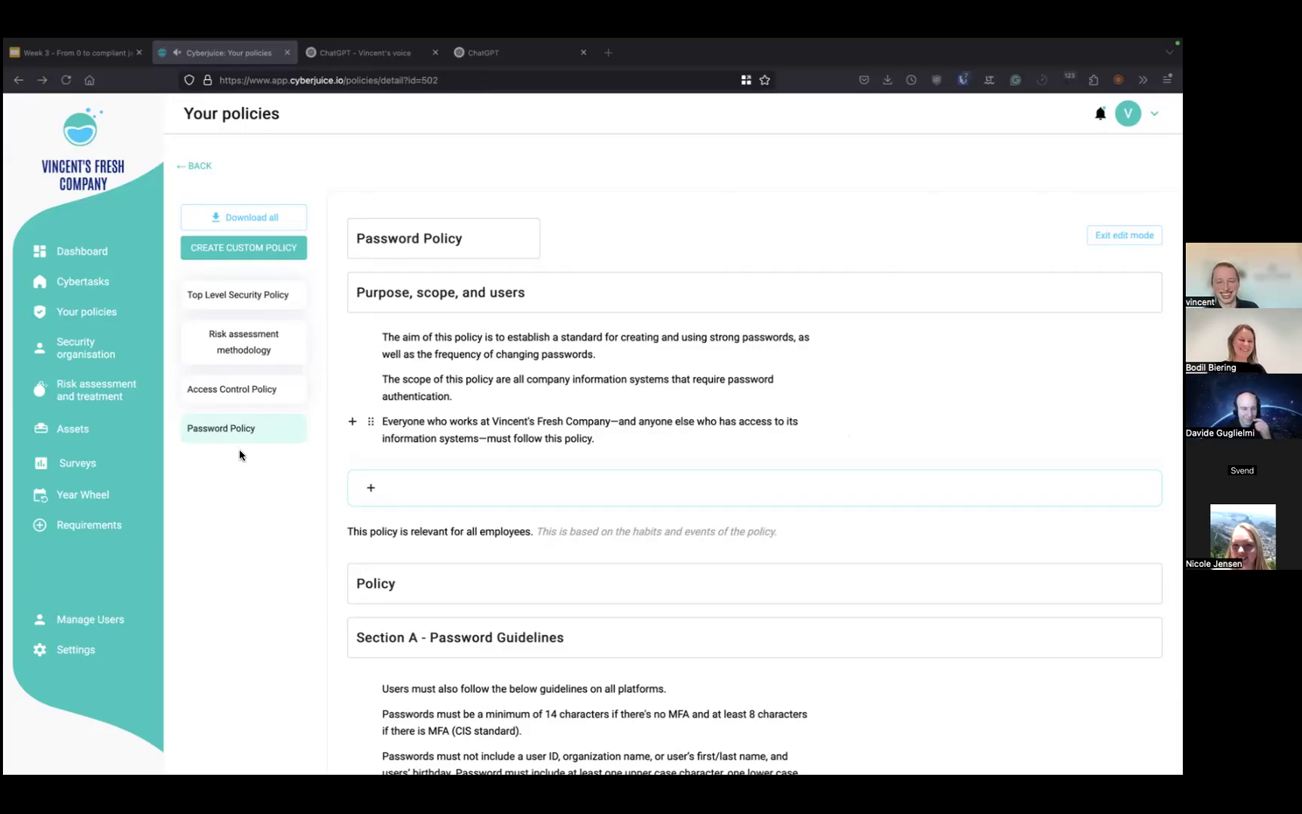
Start a new survey and examine the Password Policy's survey questions, including the answer options for "Never share your password with anyone"
click(128, 471)
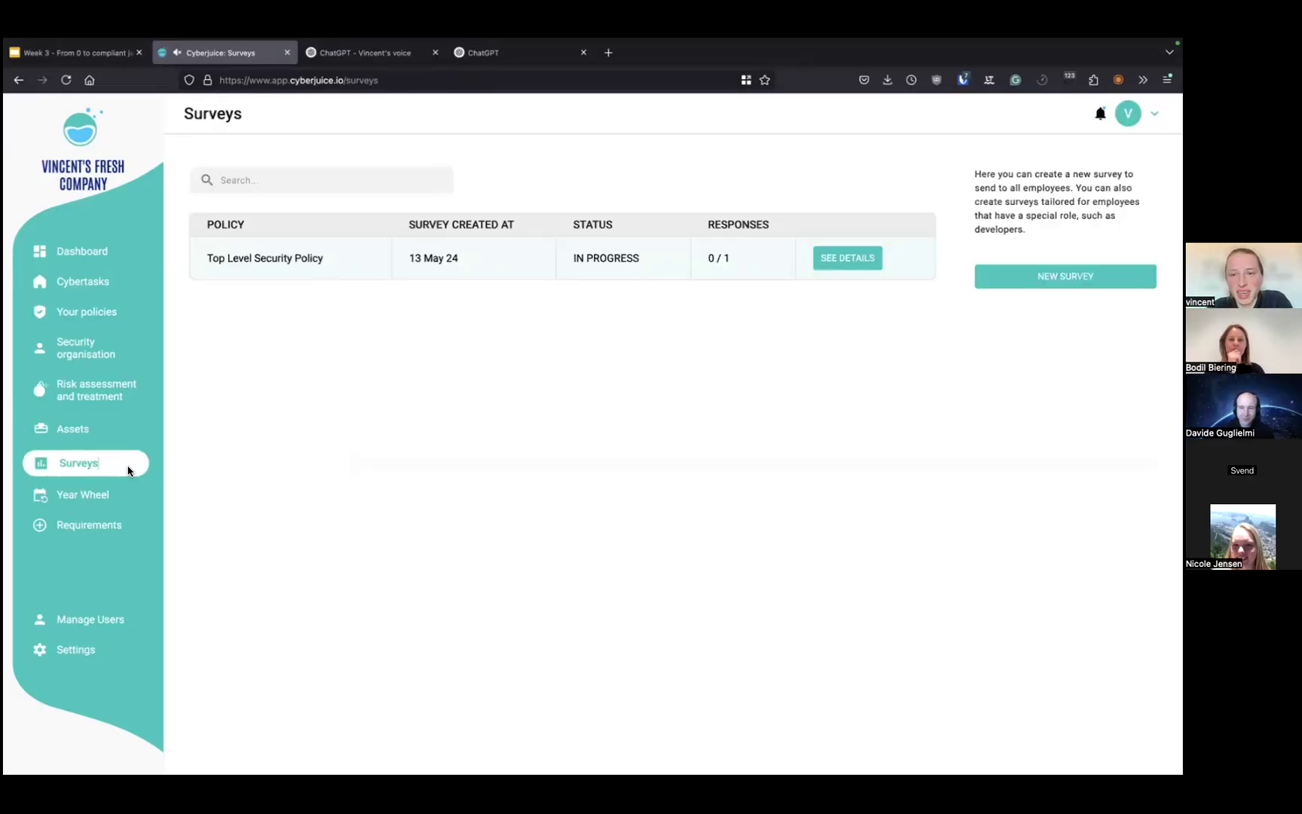
click(1043, 277)
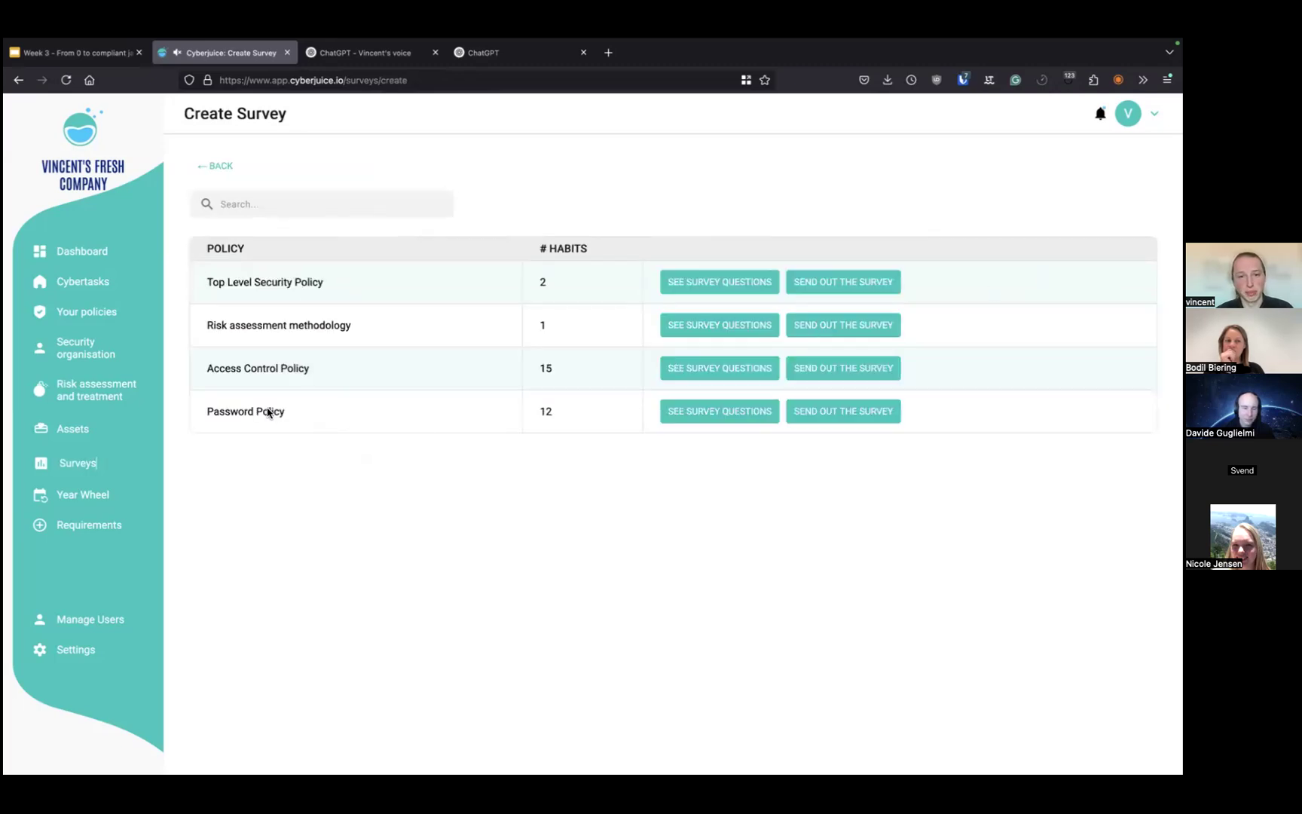
click(728, 414)
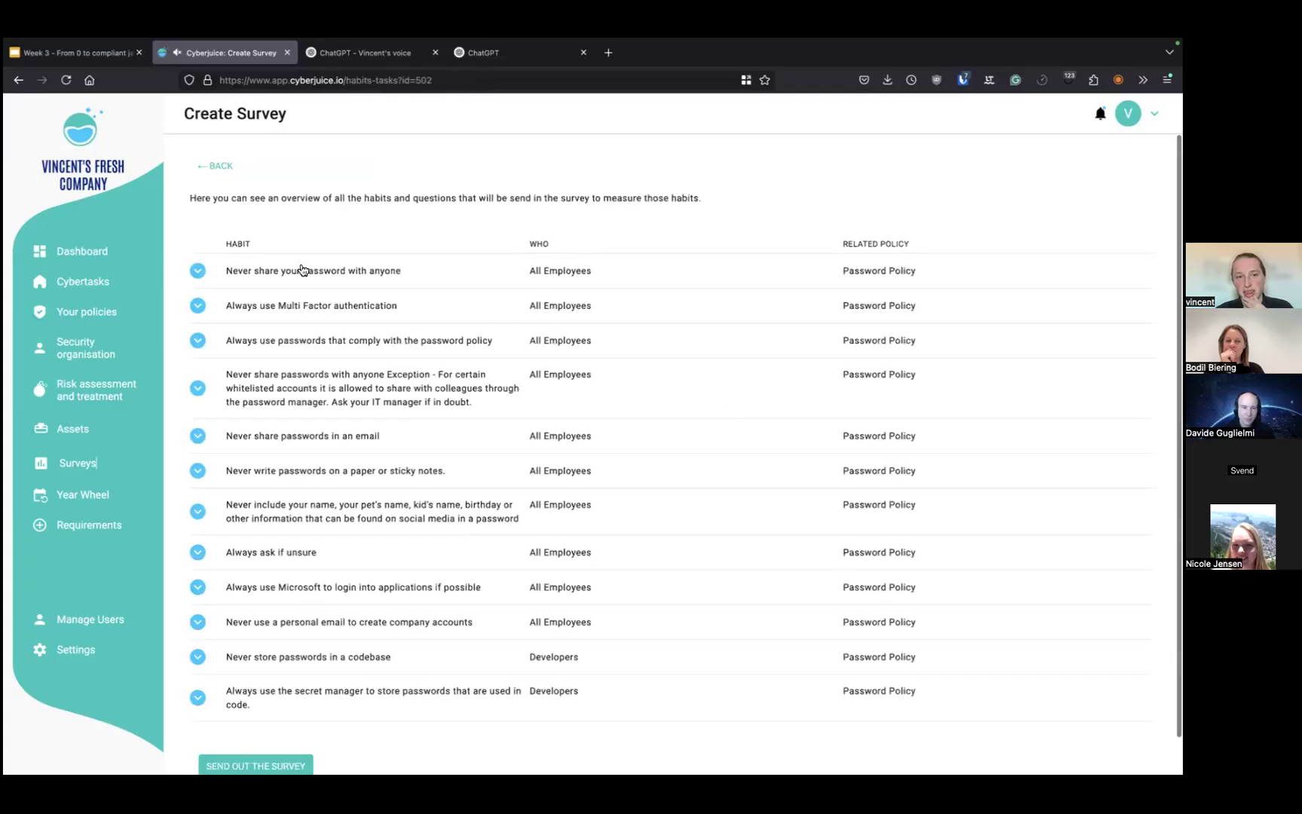
click(197, 271)
scroll(325, 351, down, 1)
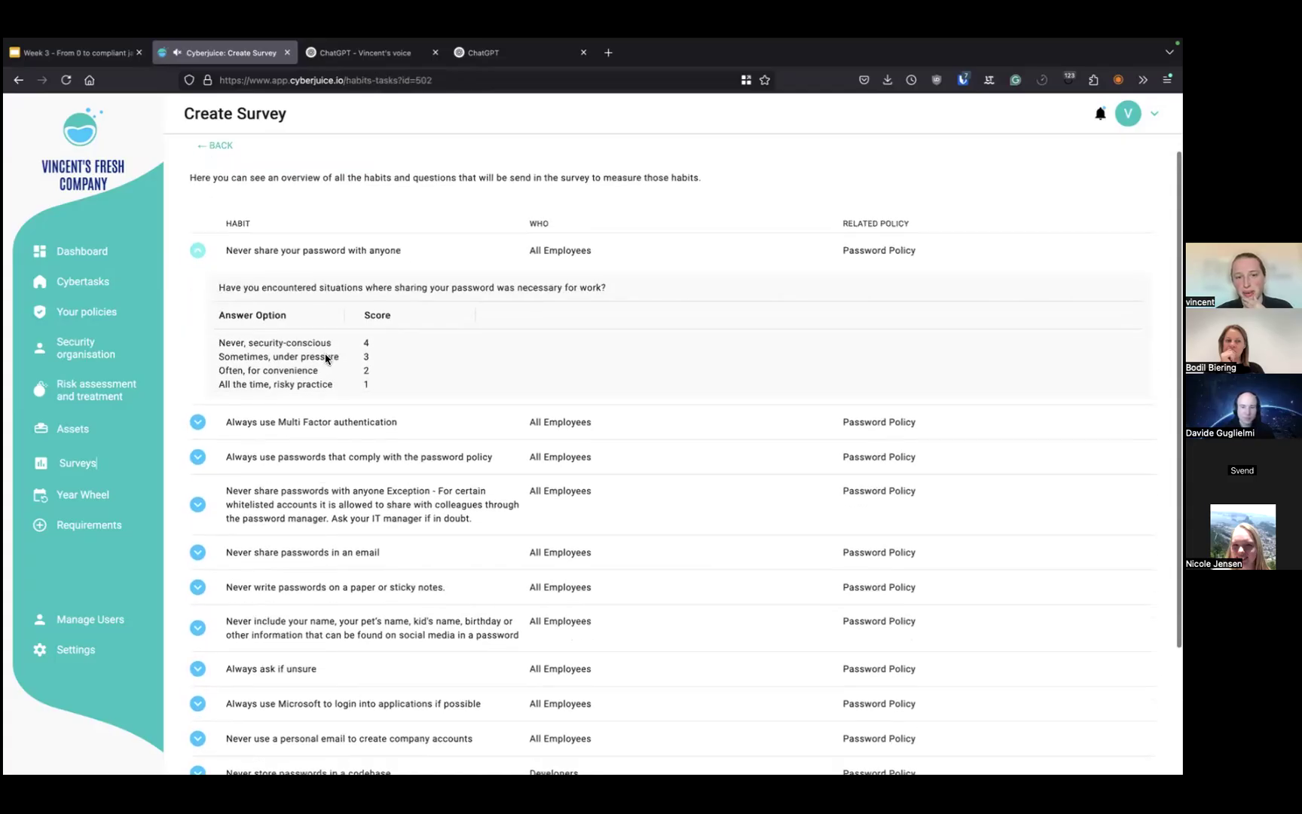
scroll(325, 353, up, 1)
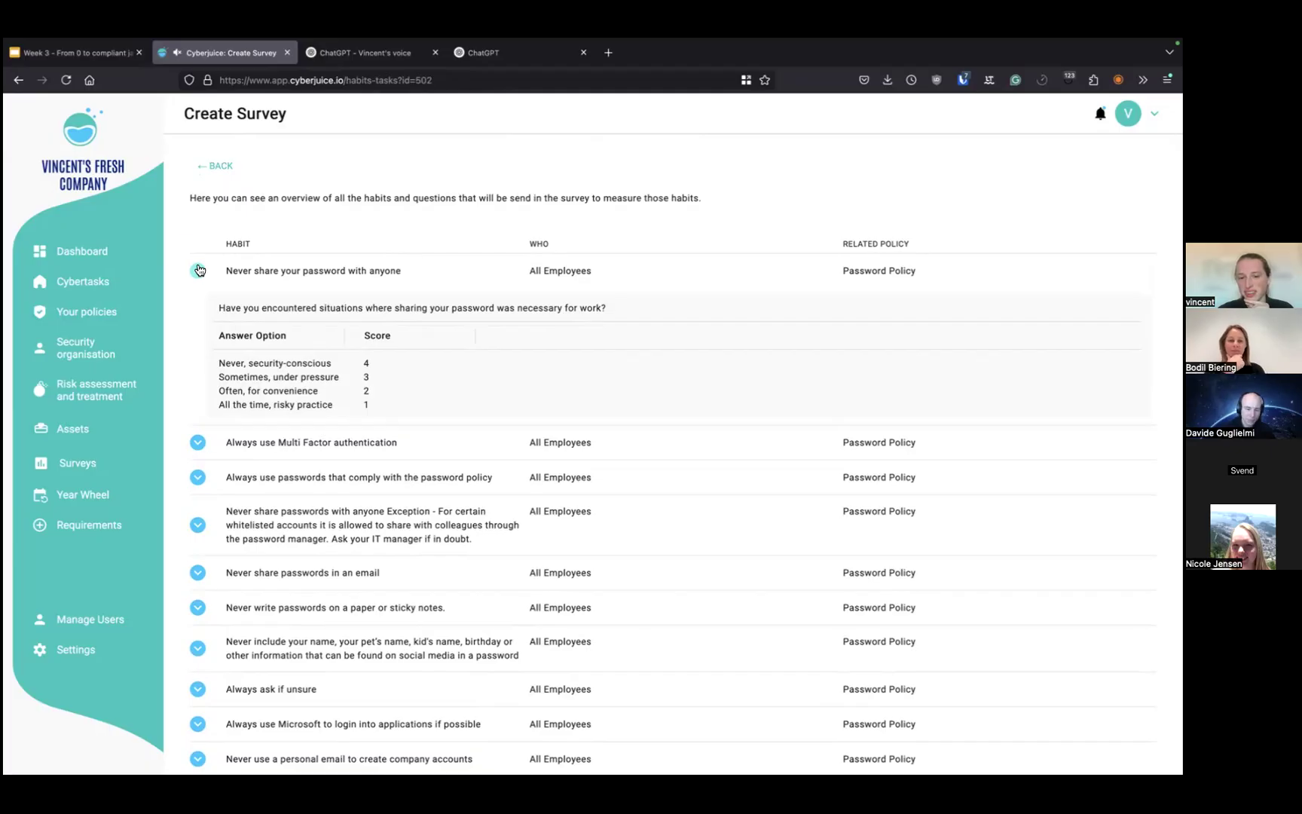
click(198, 270)
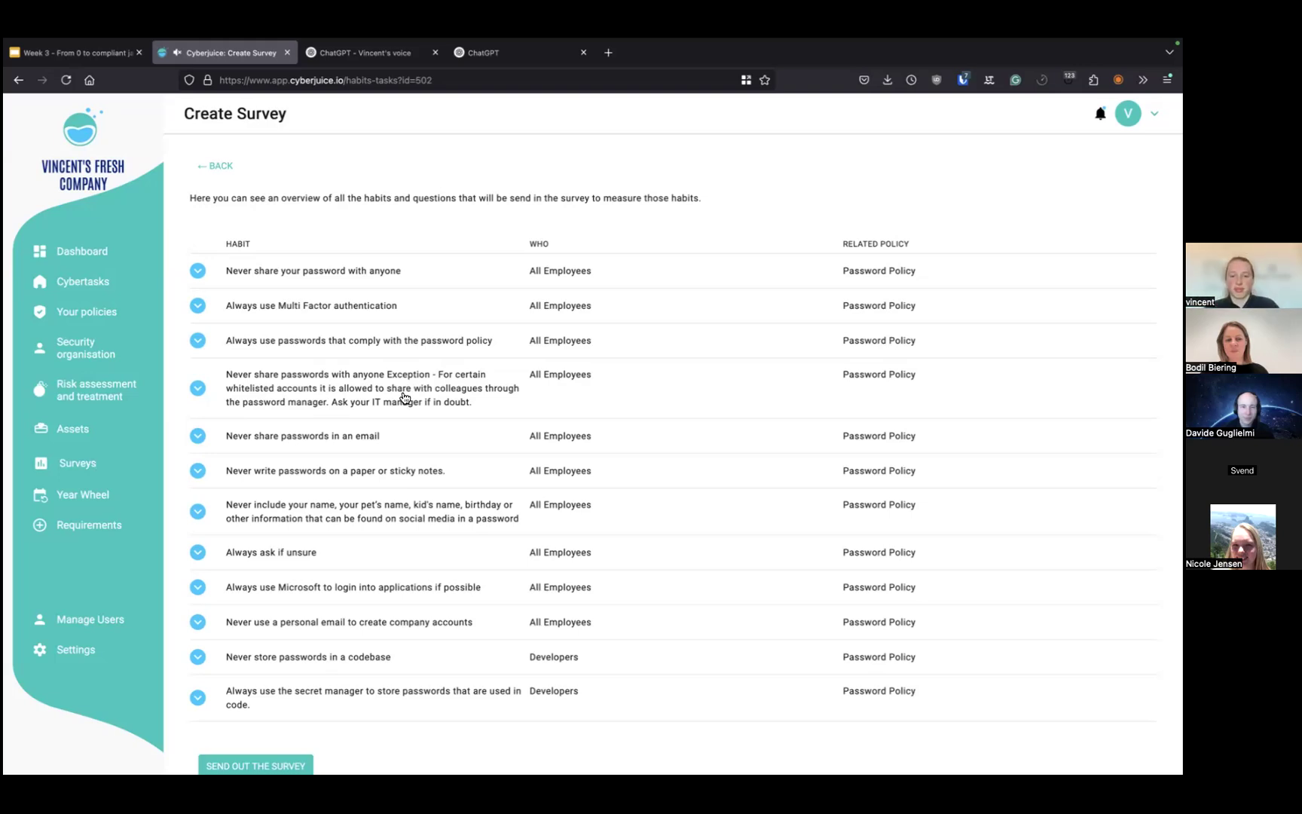
Check the framework compliance dashboard and bring up the Cybertasks overview
click(107, 250)
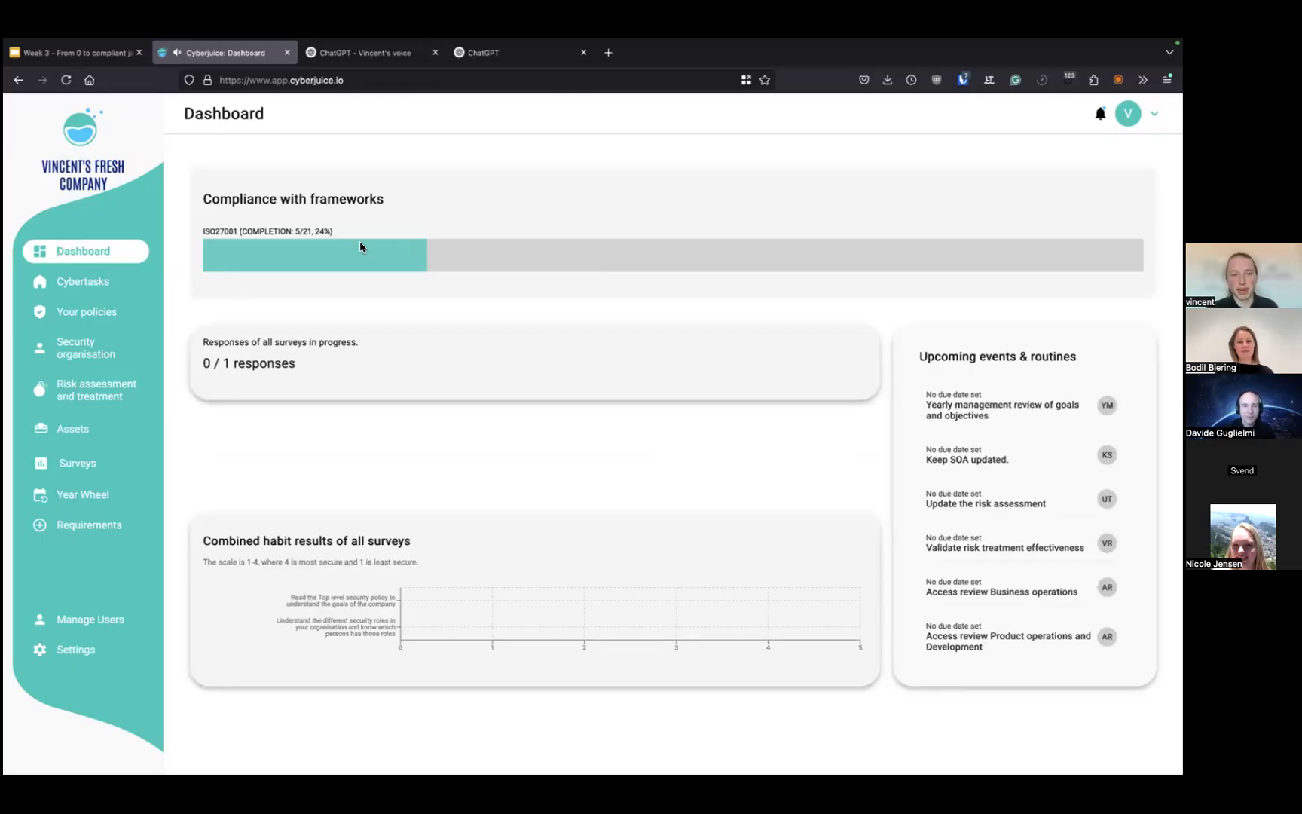
click(110, 284)
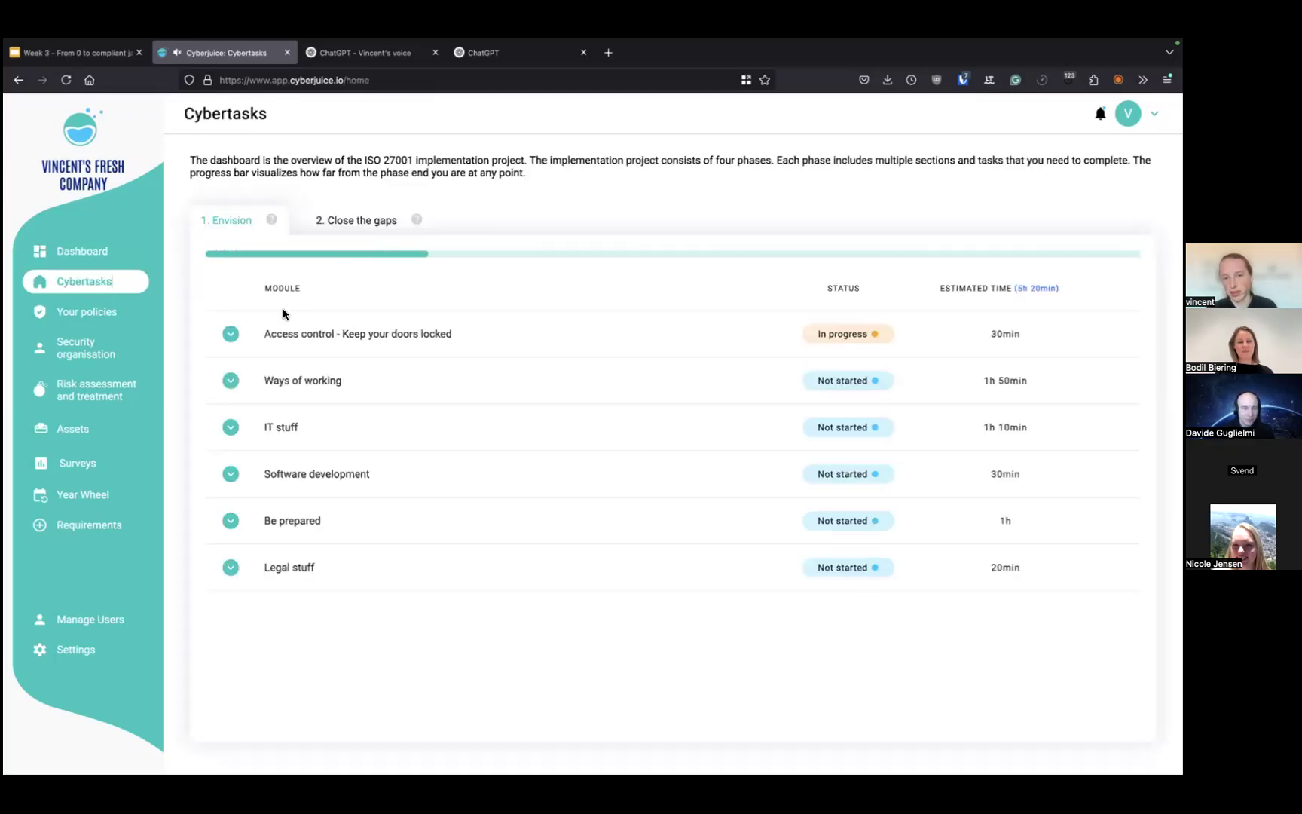